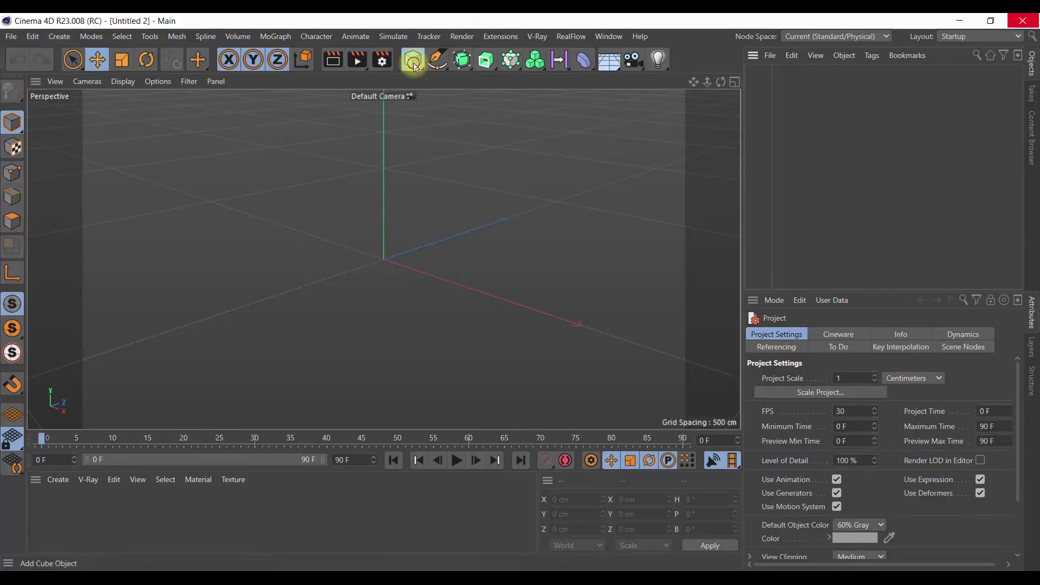
# - Add a cone primitive and drag its height up to about 437 cm
pyautogui.click(422, 65)
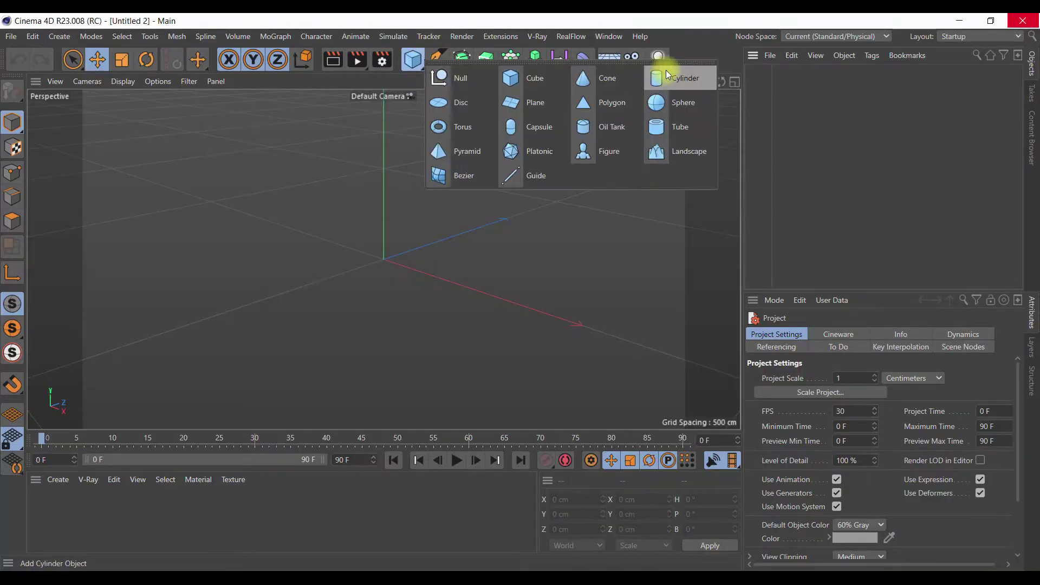
pyautogui.click(609, 79)
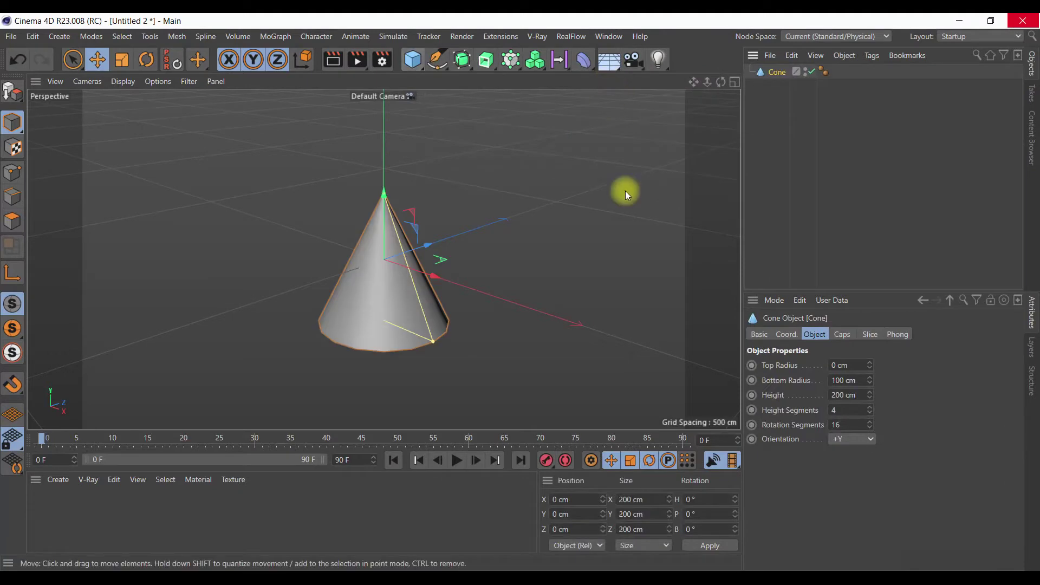
pyautogui.click(850, 333)
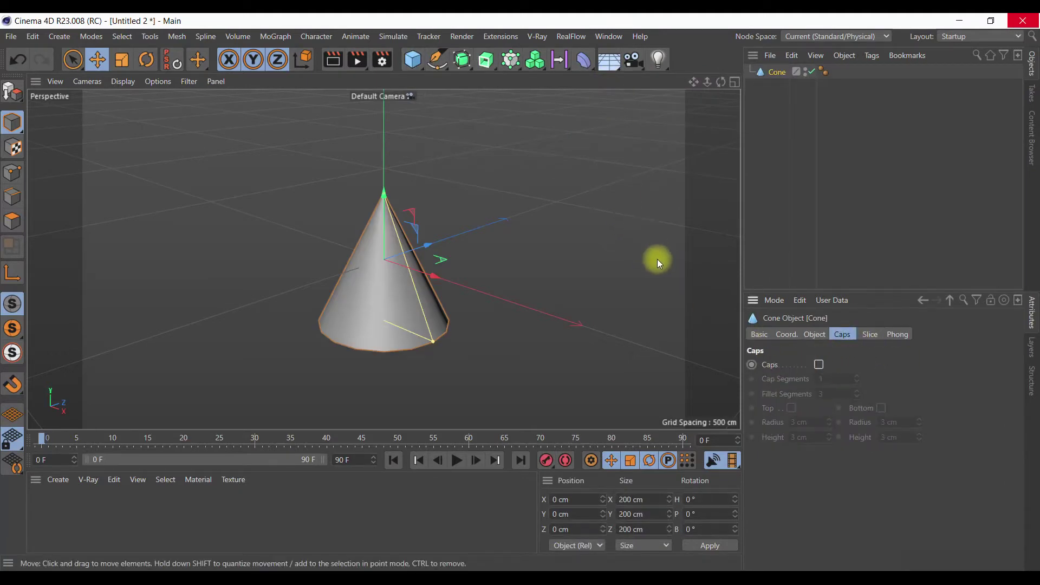
pyautogui.click(815, 334)
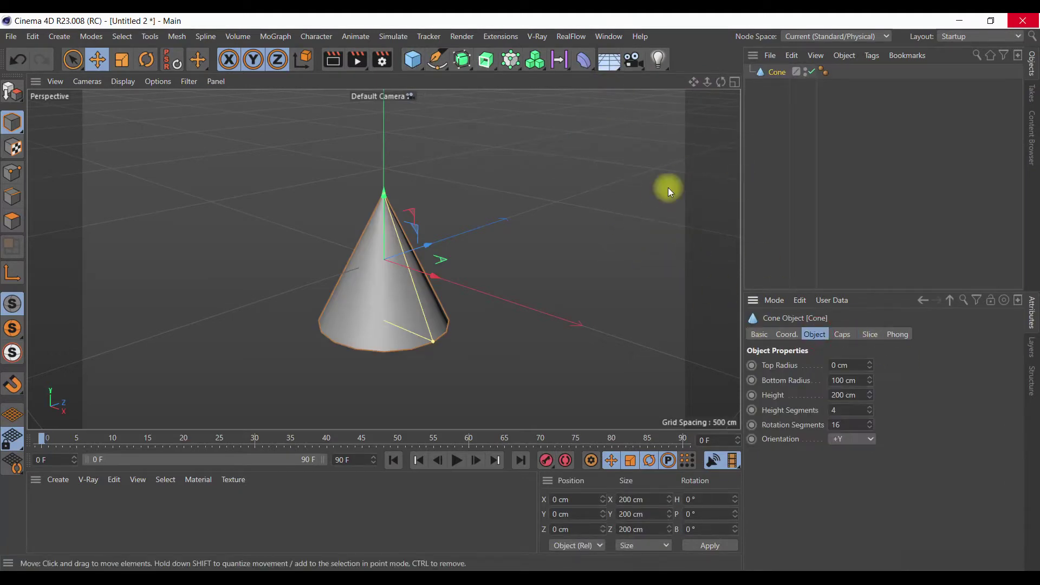
pyautogui.moveTo(719, 82); pyautogui.dragTo(523, 246)
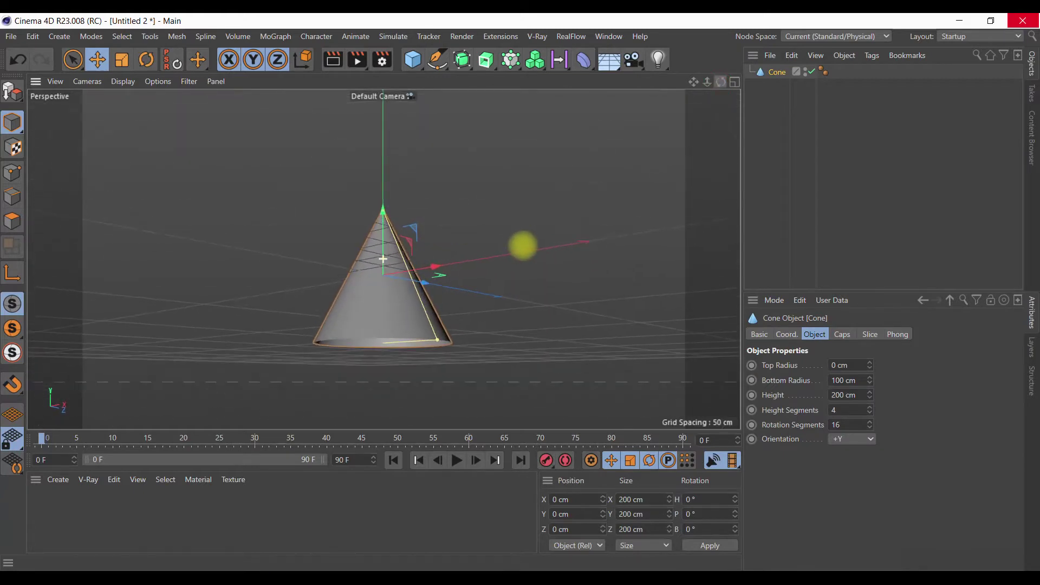
pyautogui.moveTo(868, 394); pyautogui.dragTo(868, 380)
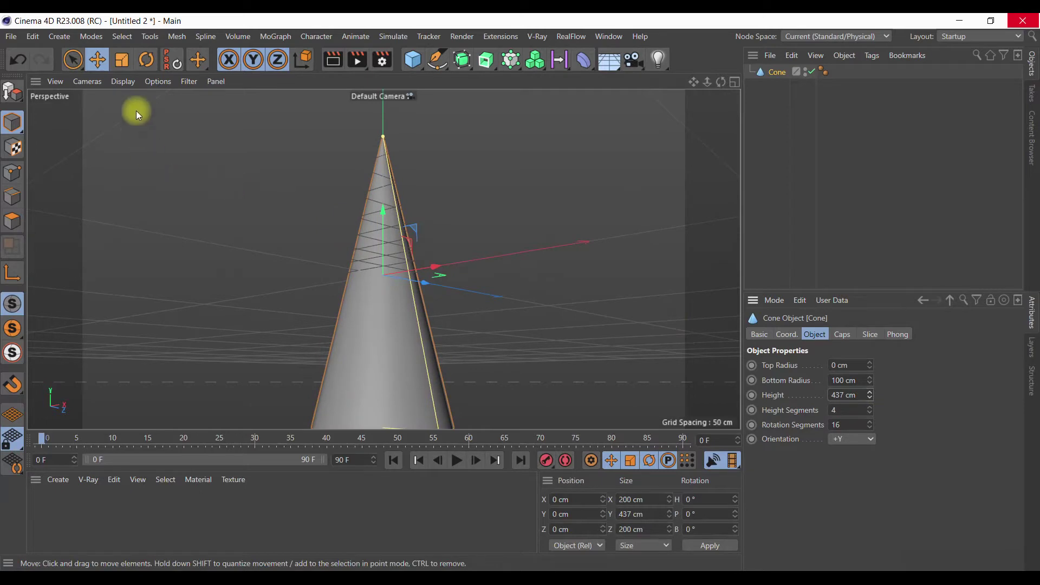
# - Switch the viewport display to Gouraud Shading (Lines)
pyautogui.click(123, 81)
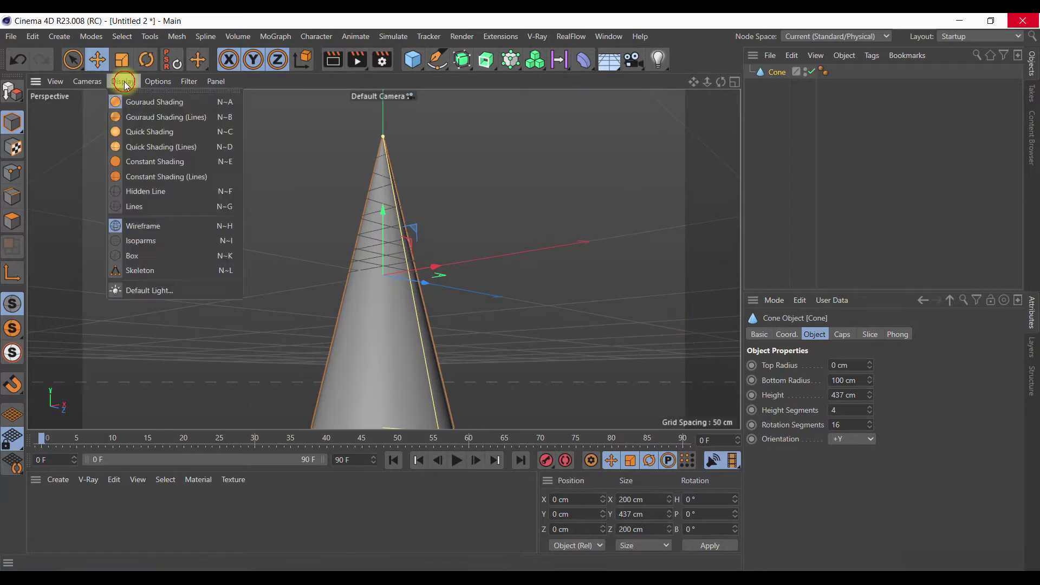
pyautogui.click(125, 122)
pyautogui.scroll(-4, 501, 219)
pyautogui.moveTo(719, 84); pyautogui.dragTo(516, 328)
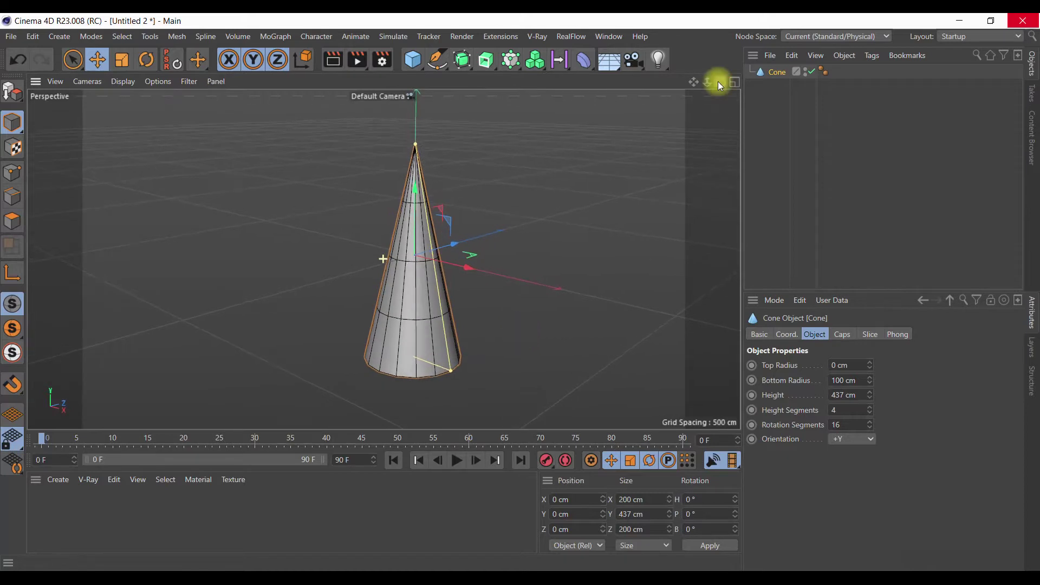
# - Give the cone 53 height segments and a 500 cm height
pyautogui.moveTo(868, 412); pyautogui.dragTo(869, 401)
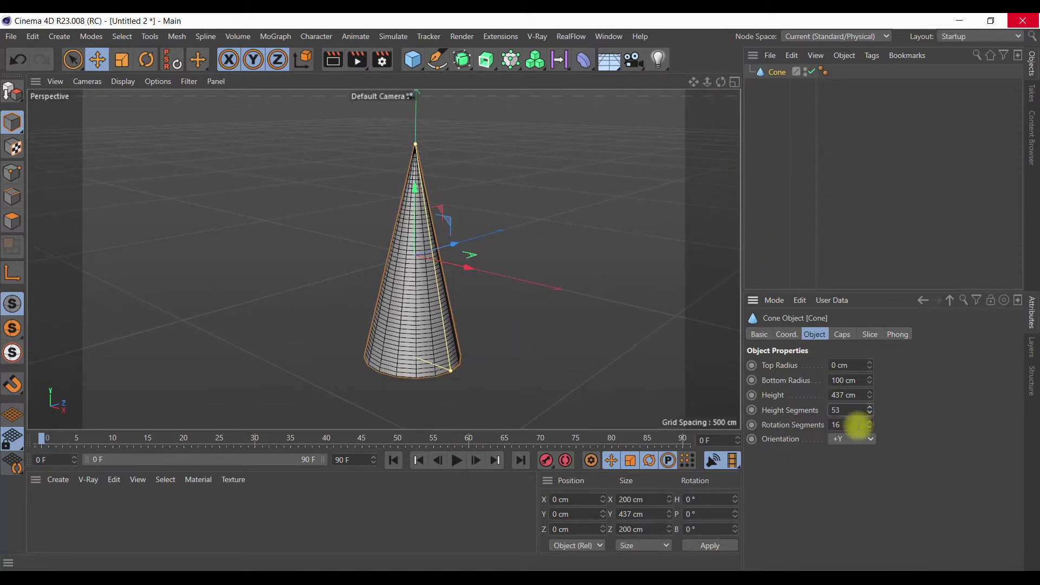
pyautogui.doubleClick(851, 395)
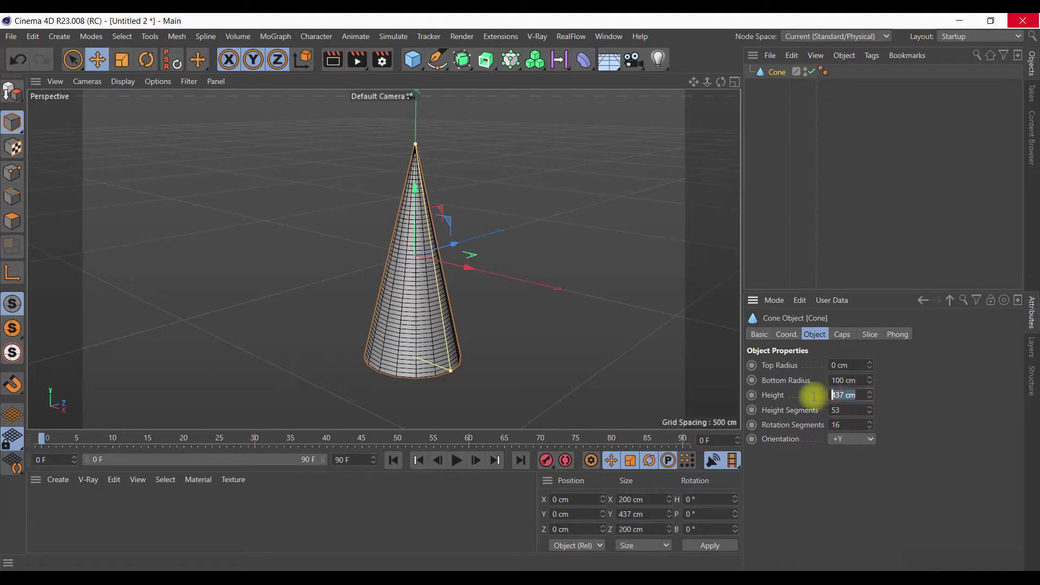
pyautogui.write('500')
pyautogui.press('Return')
pyautogui.click(778, 76)
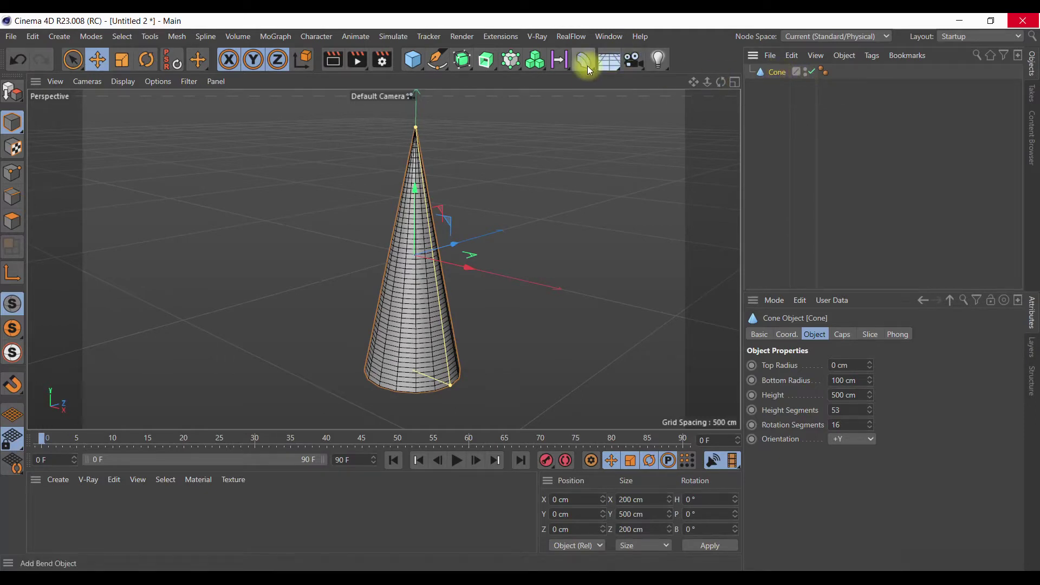
# - Add a Bend deformer under the cone at 113° strength and move it up the horn
pyautogui.keyDown('shift'); pyautogui.moveTo(593, 70); pyautogui.dragTo(612, 77); pyautogui.keyUp('shift')
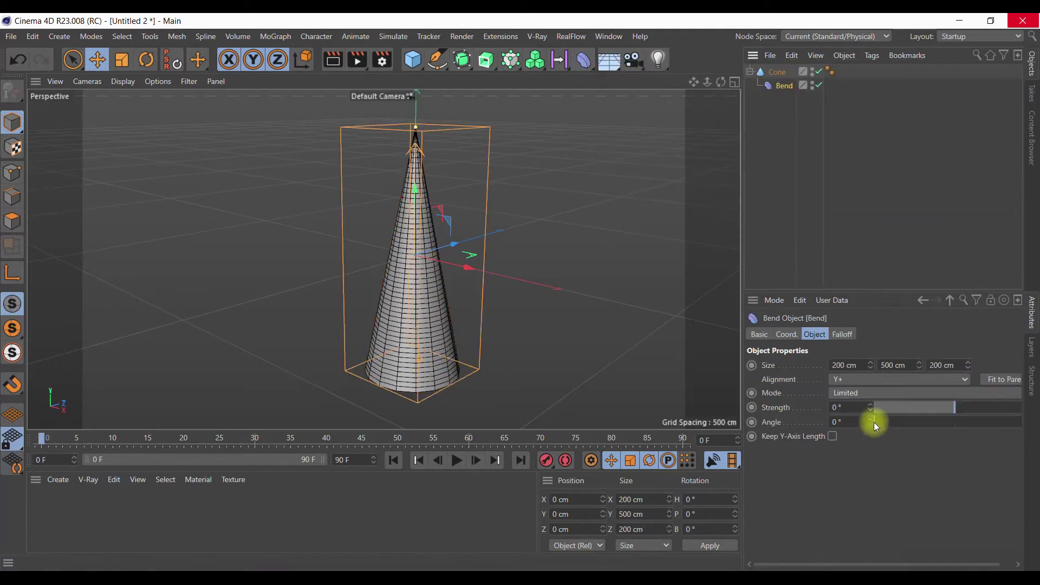
pyautogui.moveTo(949, 406); pyautogui.dragTo(981, 408)
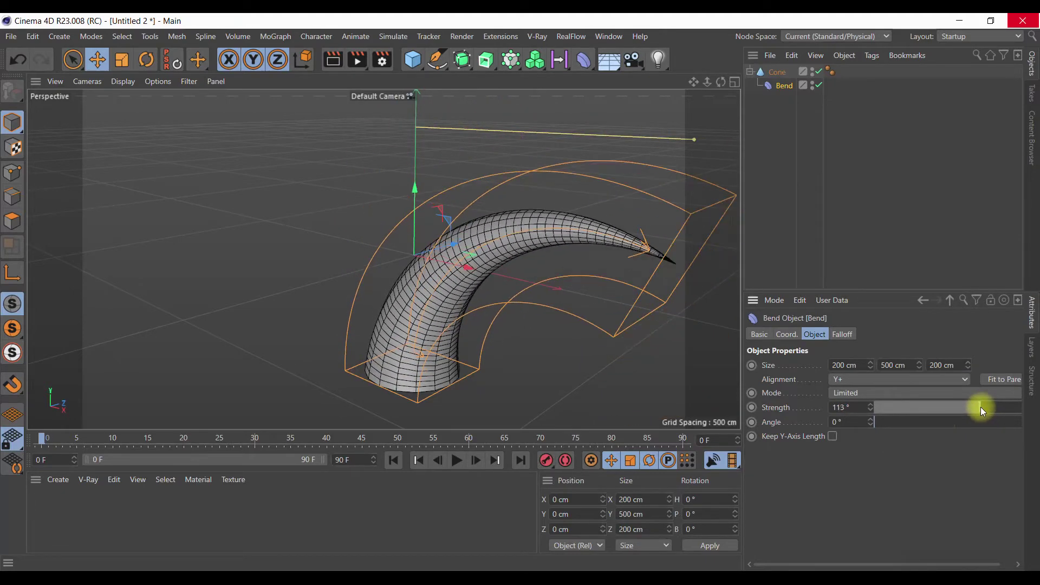
pyautogui.moveTo(413, 229)
pyautogui.mouseDown()
pyautogui.moveTo(458, 114)
pyautogui.moveTo(503, 158)
pyautogui.moveTo(420, 214)
pyautogui.moveTo(431, 222)
pyautogui.mouseUp()
pyautogui.moveTo(720, 82)
pyautogui.mouseDown()
pyautogui.moveTo(574, 295)
pyautogui.moveTo(661, 108)
pyautogui.mouseUp()
pyautogui.scroll(1, 406, 192)
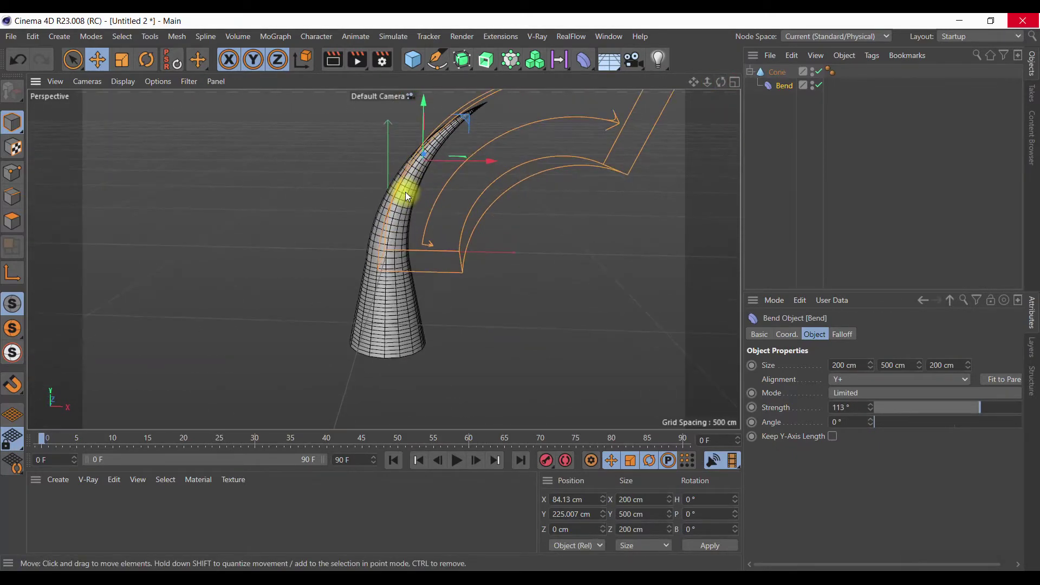
pyautogui.scroll(1, 405, 192)
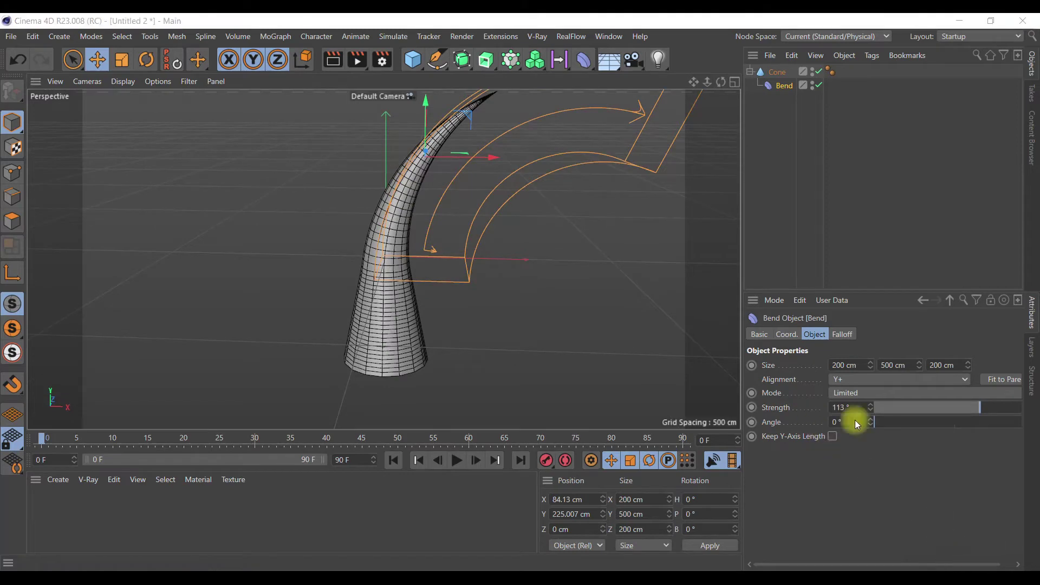
pyautogui.moveTo(436, 59)
pyautogui.mouseDown()
pyautogui.moveTo(459, 113)
pyautogui.moveTo(566, 130)
pyautogui.mouseUp()
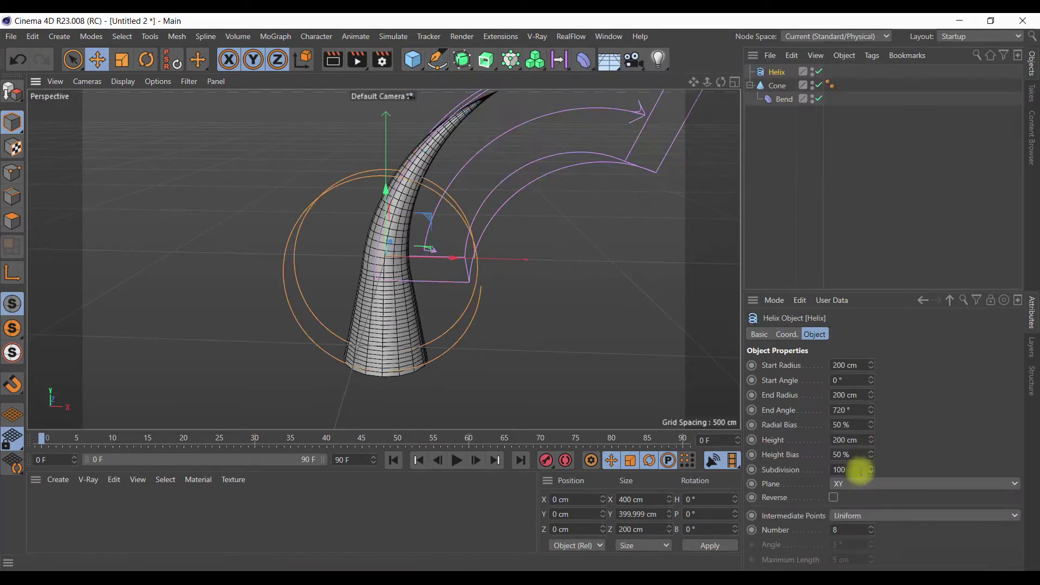
# - Lay the helix in the XZ plane and raise the cone higher
pyautogui.click(846, 484)
pyautogui.click(843, 527)
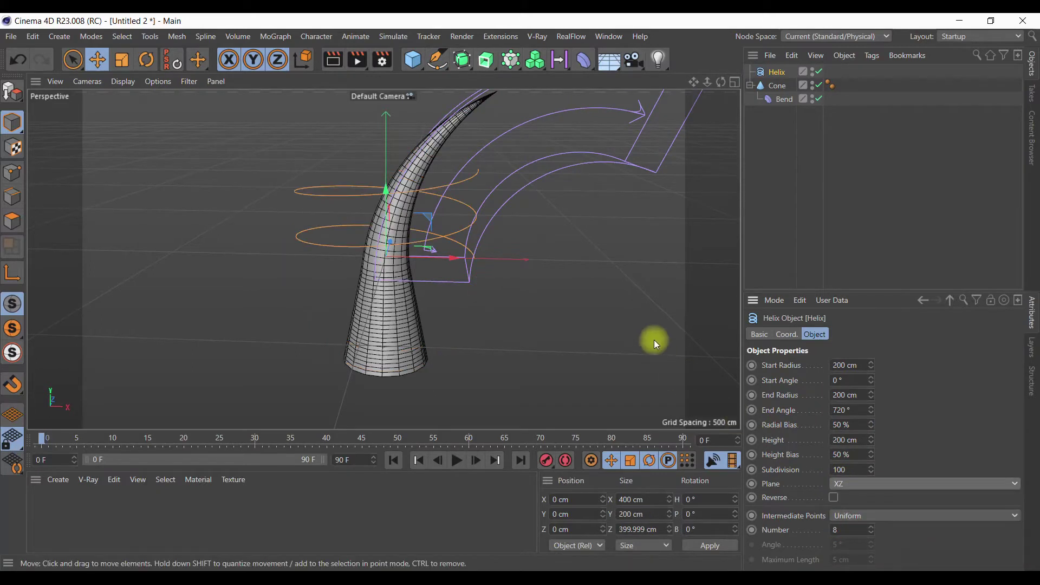
pyautogui.click(735, 82)
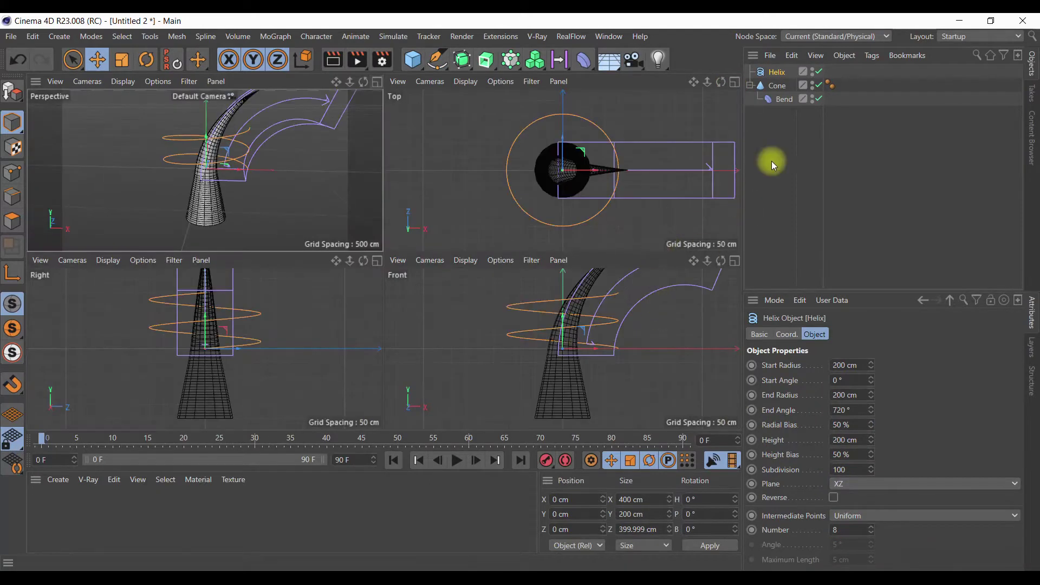
pyautogui.click(778, 86)
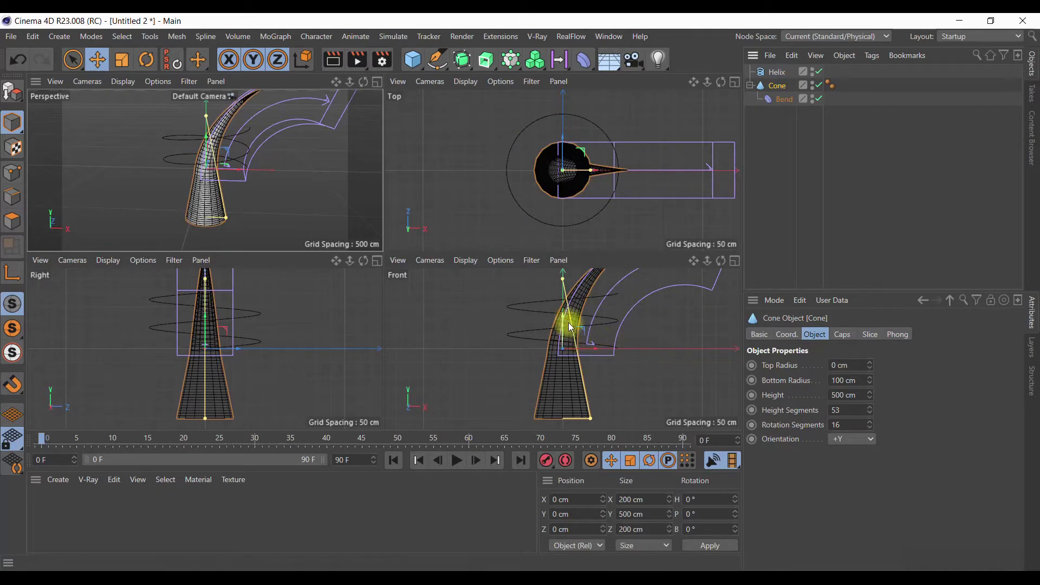
pyautogui.moveTo(566, 325)
pyautogui.mouseDown()
pyautogui.moveTo(520, 292)
pyautogui.moveTo(563, 318)
pyautogui.mouseUp()
# - Maximize the Front view, frame the horn, and hide the Bend deformer's cage
pyautogui.click(735, 261)
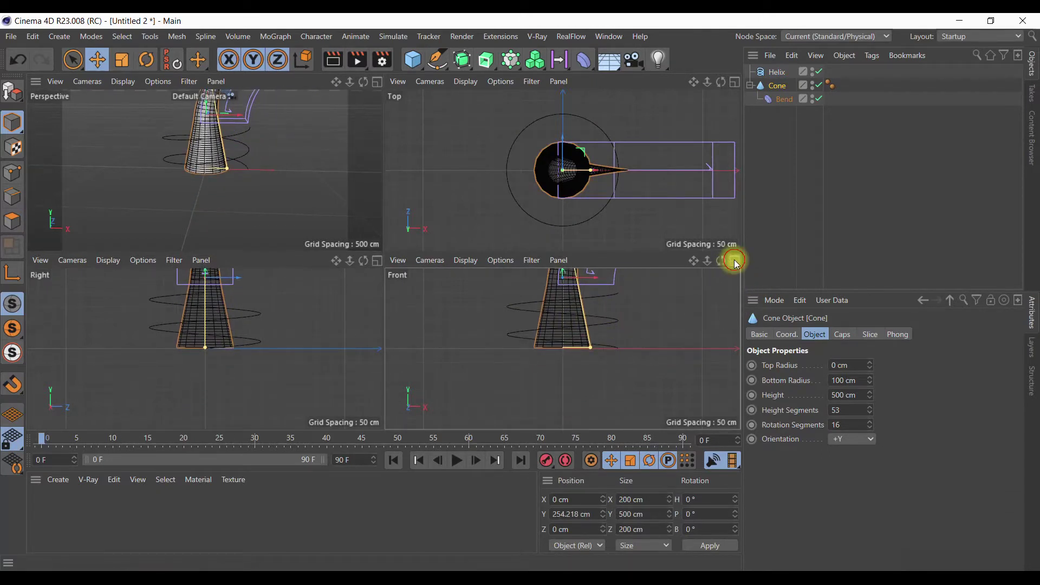
pyautogui.moveTo(694, 82); pyautogui.dragTo(629, 166)
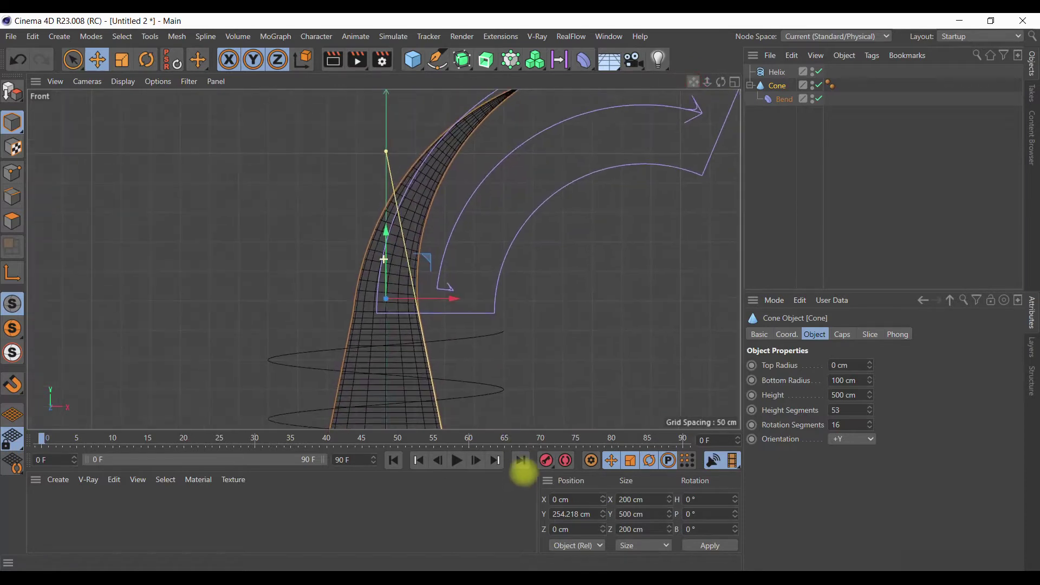
pyautogui.scroll(-3, 568, 244)
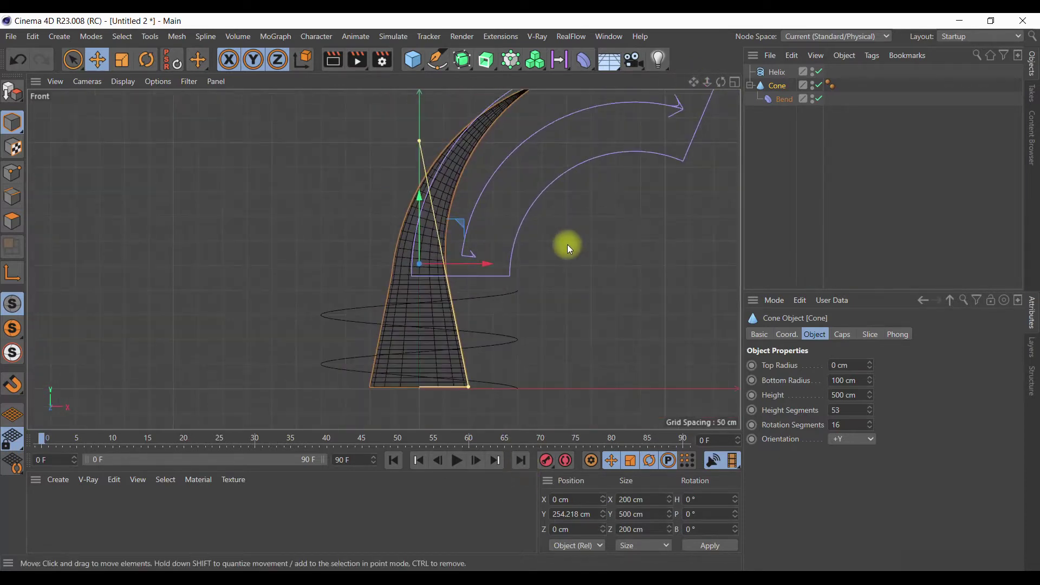
pyautogui.click(814, 100)
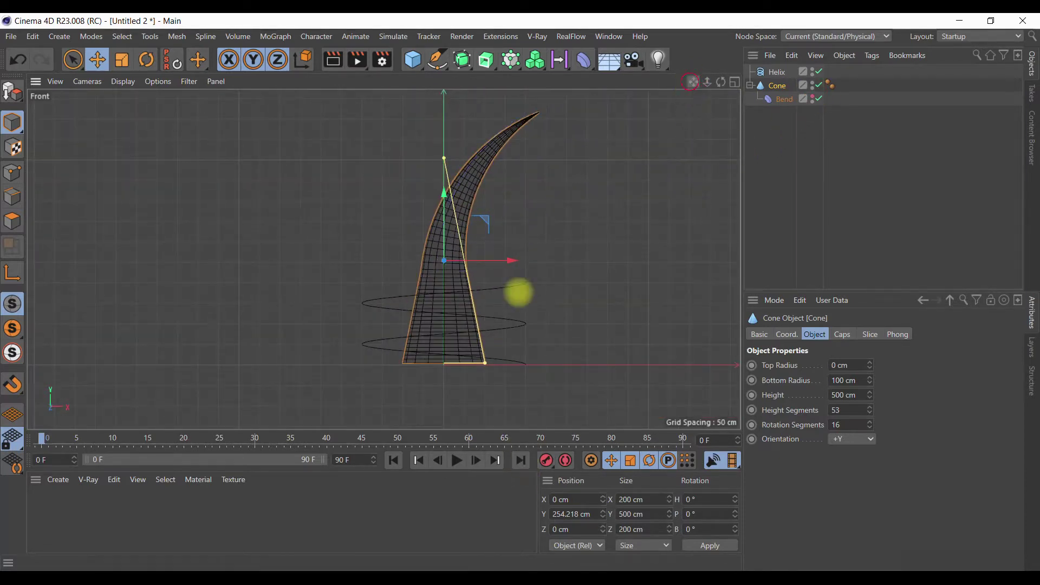
pyautogui.keyDown('alt'); pyautogui.moveTo(515, 290); pyautogui.dragTo(426, 301, button='middle'); pyautogui.keyUp('alt')
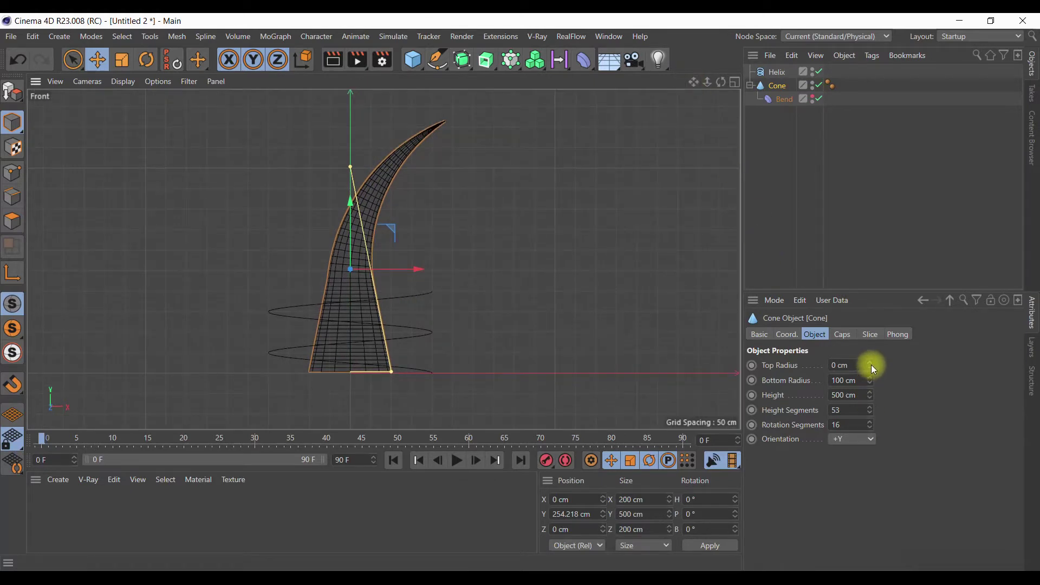
# - Set the helix to 120 cm start radius, 76 cm end radius and 400 cm height
pyautogui.click(772, 72)
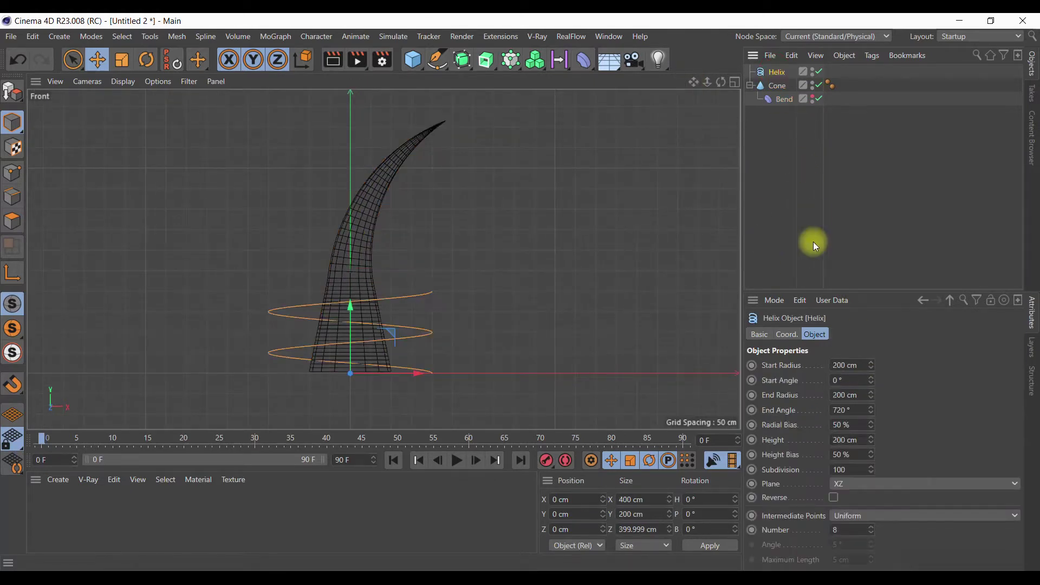
pyautogui.moveTo(870, 370); pyautogui.dragTo(870, 369)
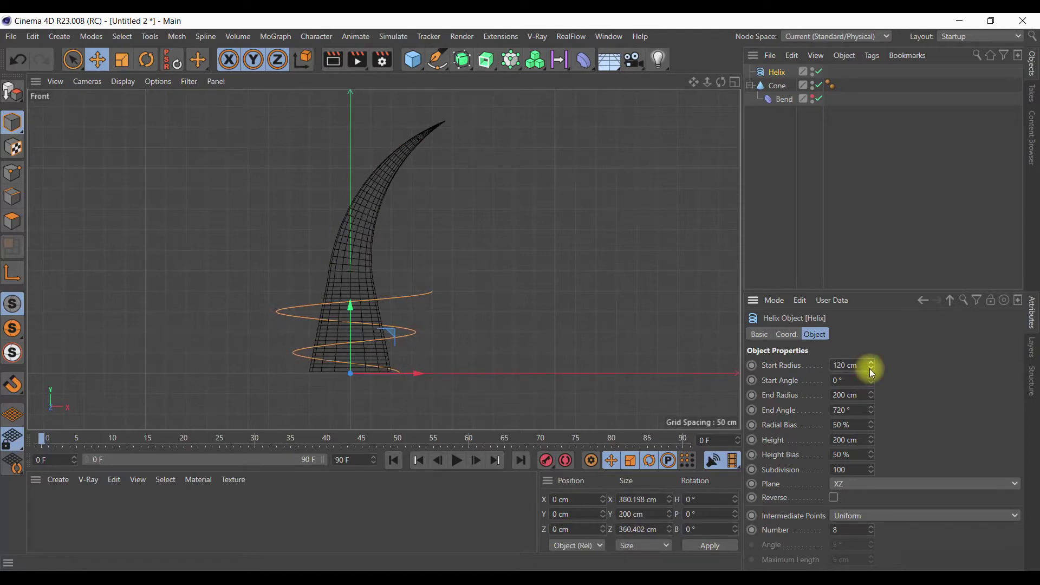
pyautogui.moveTo(870, 395); pyautogui.dragTo(870, 394)
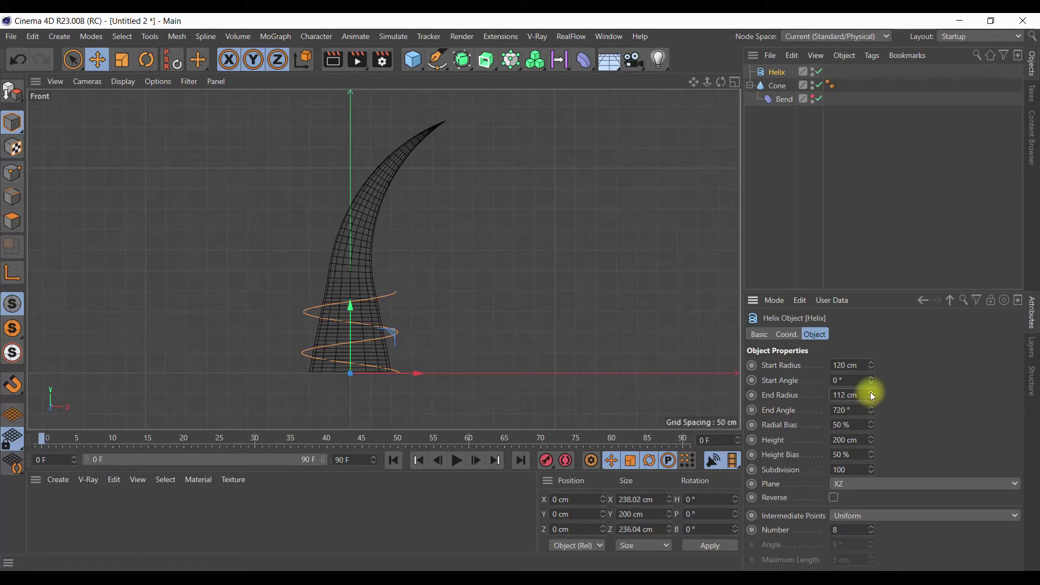
pyautogui.click(862, 440)
pyautogui.write('400')
pyautogui.press('Return')
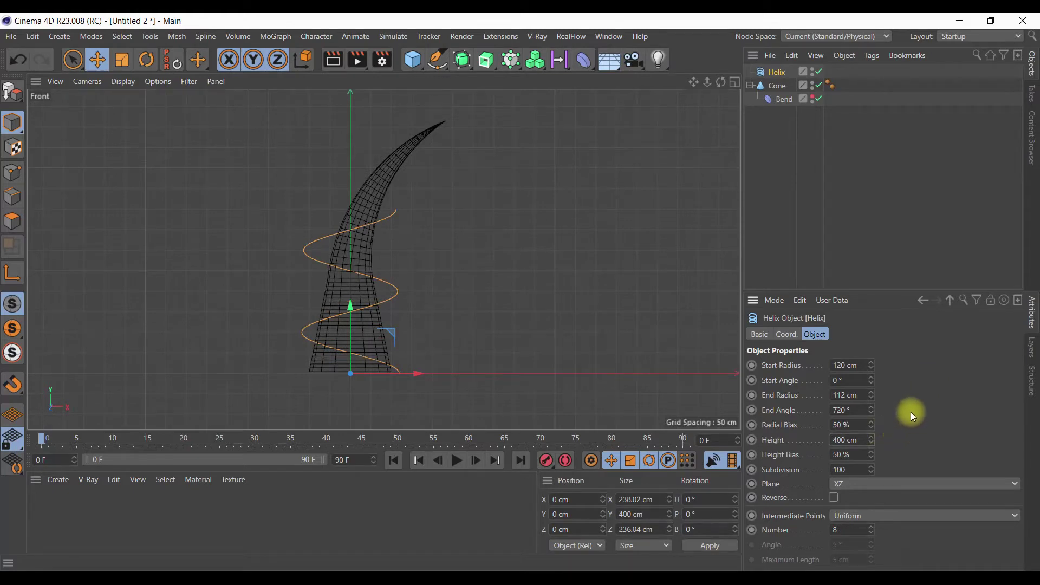
pyautogui.moveTo(872, 397); pyautogui.dragTo(870, 394)
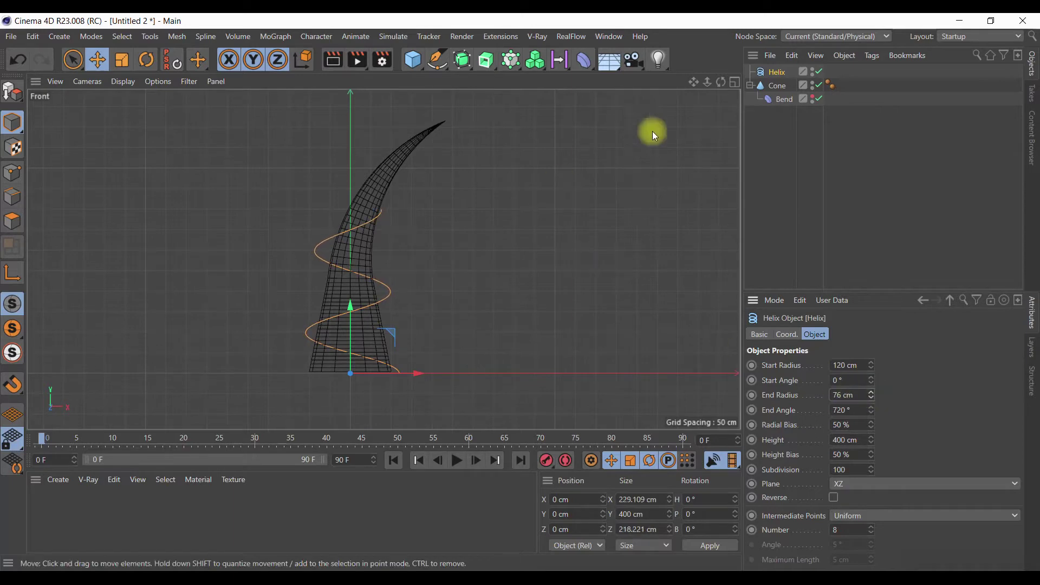
pyautogui.click(735, 82)
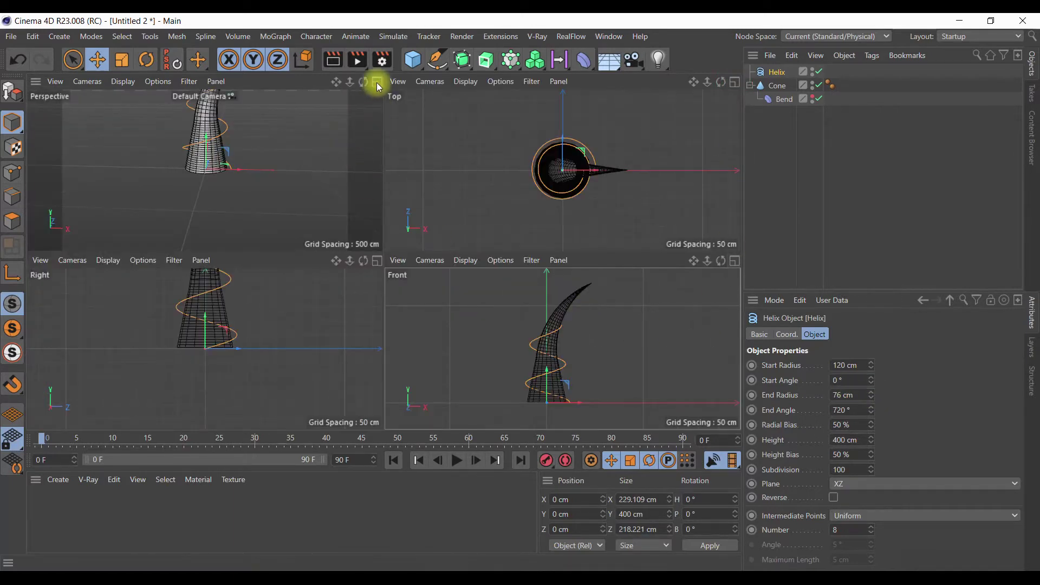
# - Set helix radial bias to 70% and start radius to 110 cm, raising it slightly
pyautogui.click(377, 81)
pyautogui.moveTo(693, 83); pyautogui.dragTo(501, 433)
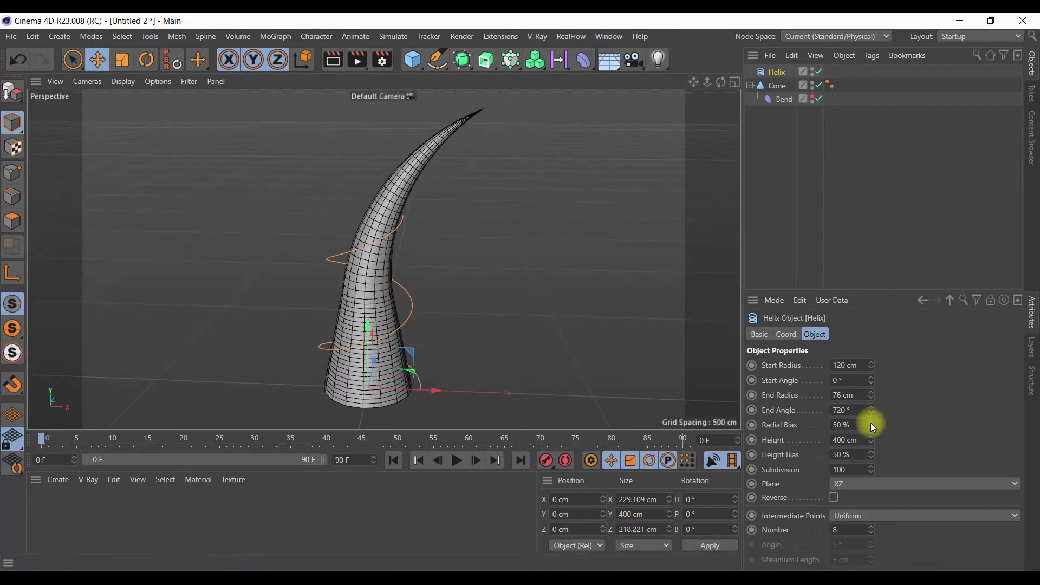
pyautogui.moveTo(871, 425); pyautogui.dragTo(871, 423)
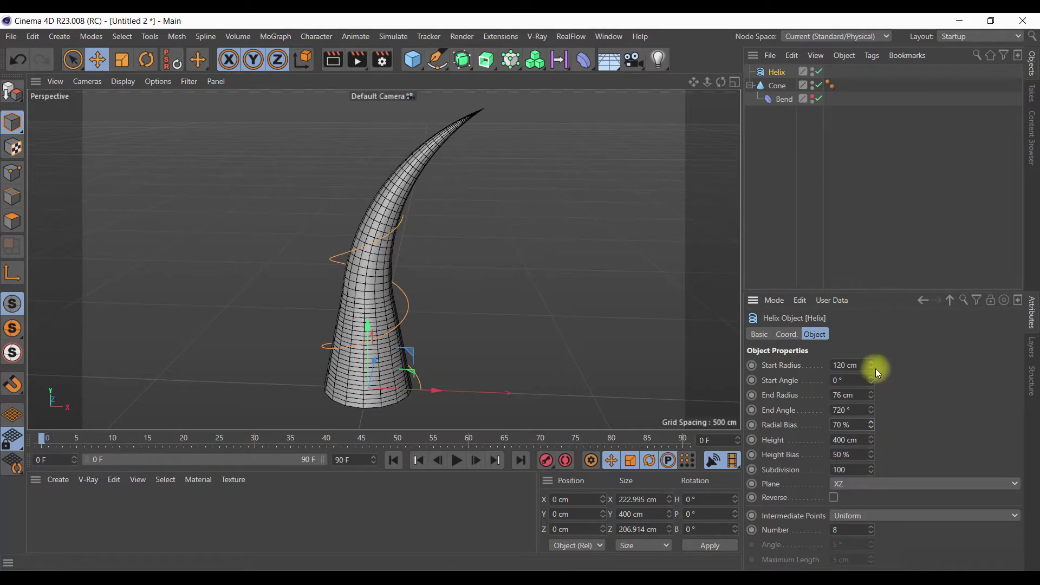
pyautogui.moveTo(876, 362); pyautogui.dragTo(874, 361)
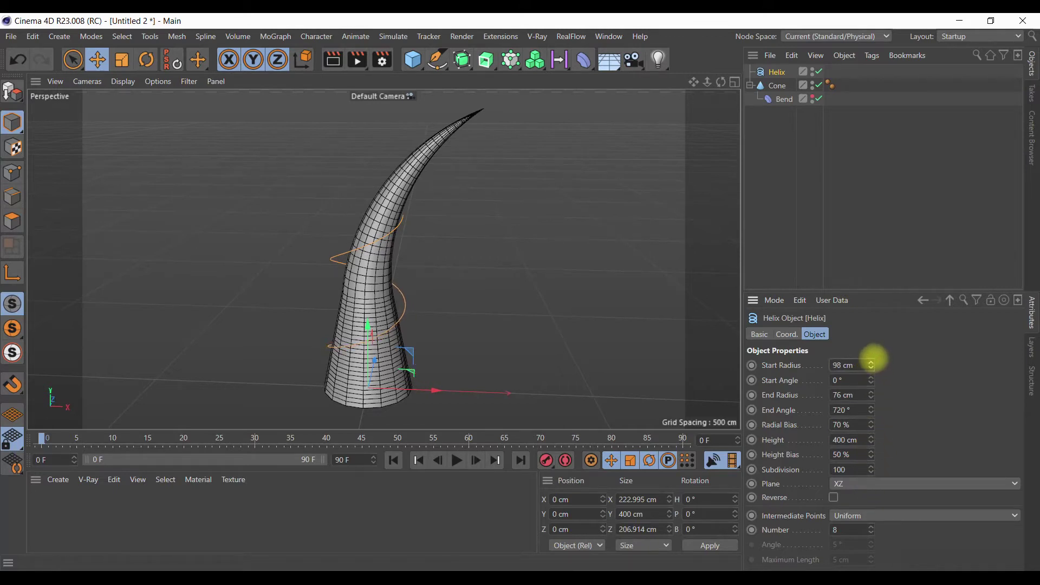
pyautogui.moveTo(874, 361); pyautogui.dragTo(873, 360)
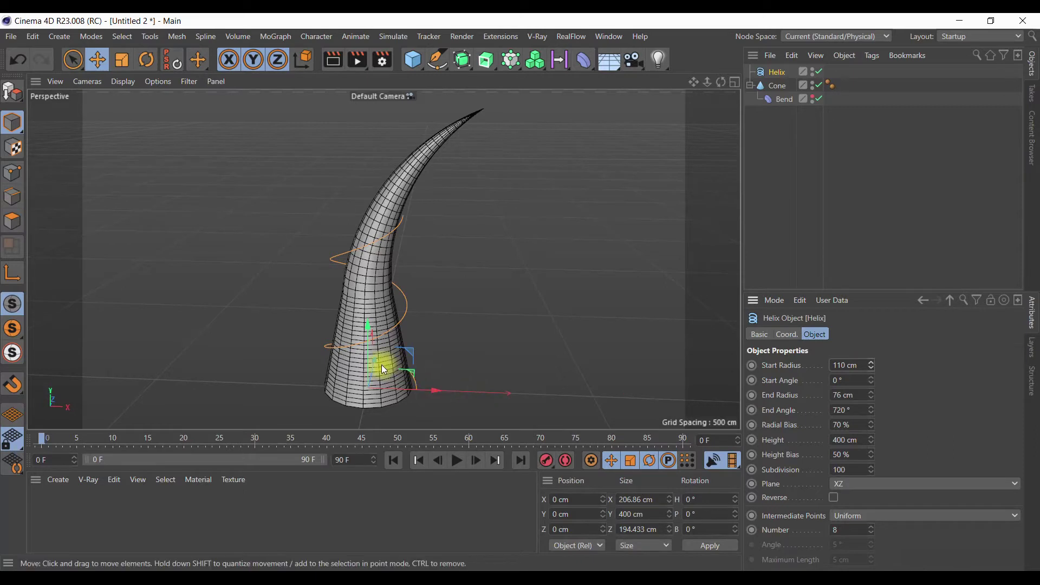
pyautogui.moveTo(370, 366); pyautogui.dragTo(370, 348)
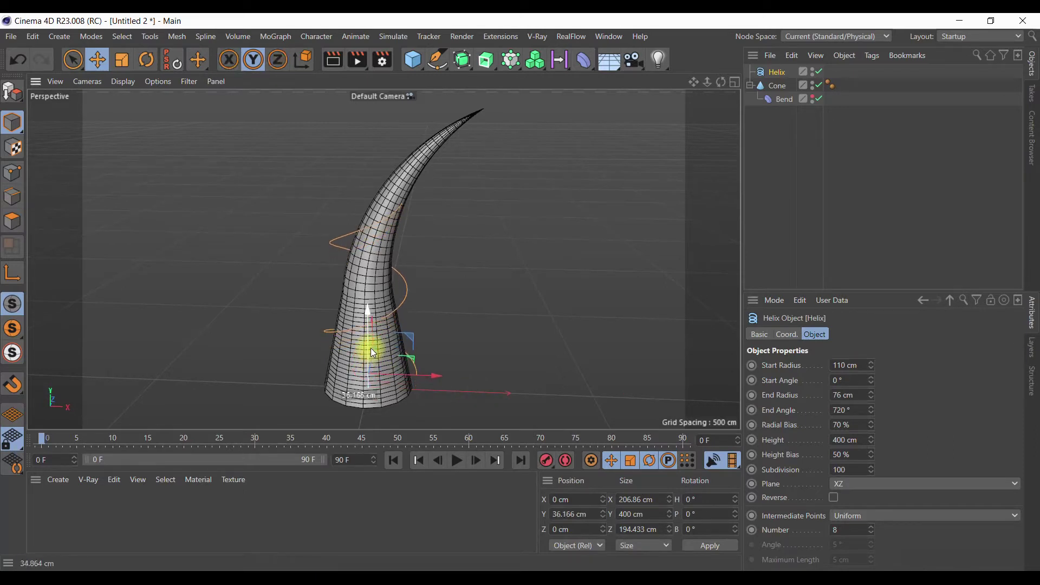
# - Widen the helix end radius to 89 cm and lower Height Bias to 35%
pyautogui.moveTo(872, 399); pyautogui.dragTo(870, 408)
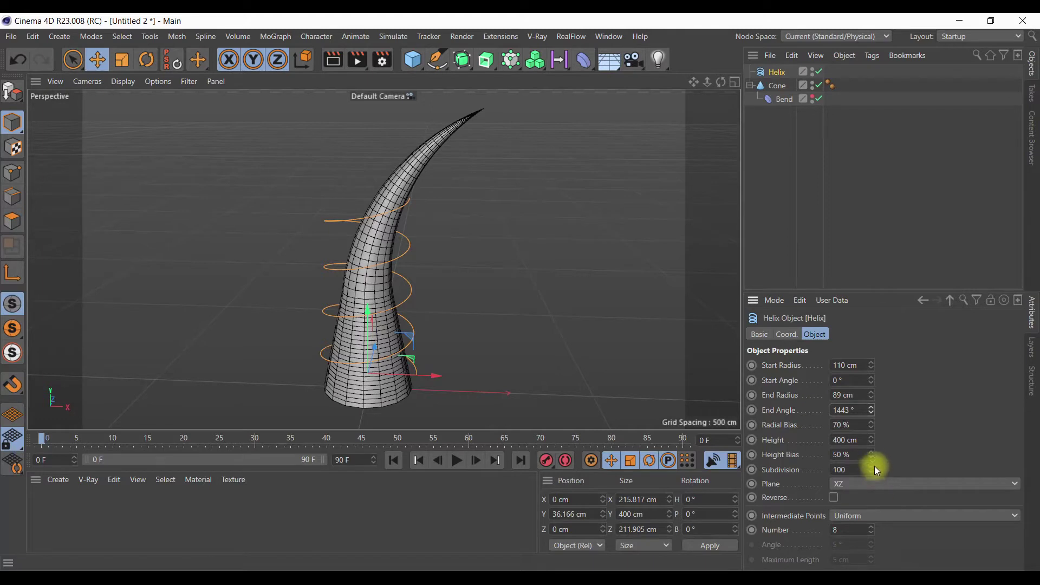
pyautogui.moveTo(872, 455); pyautogui.dragTo(871, 454)
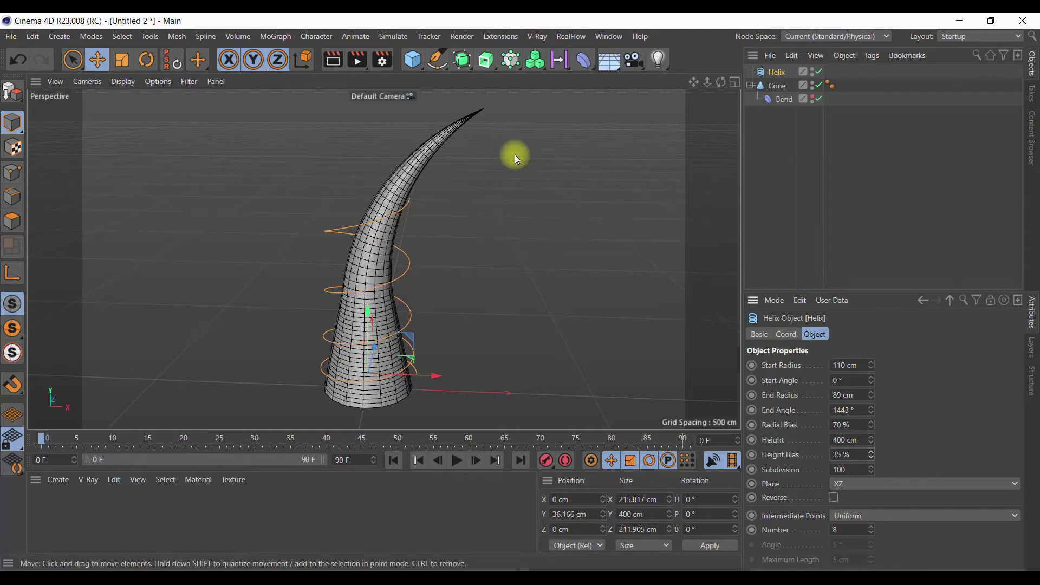
pyautogui.moveTo(436, 60); pyautogui.dragTo(448, 83)
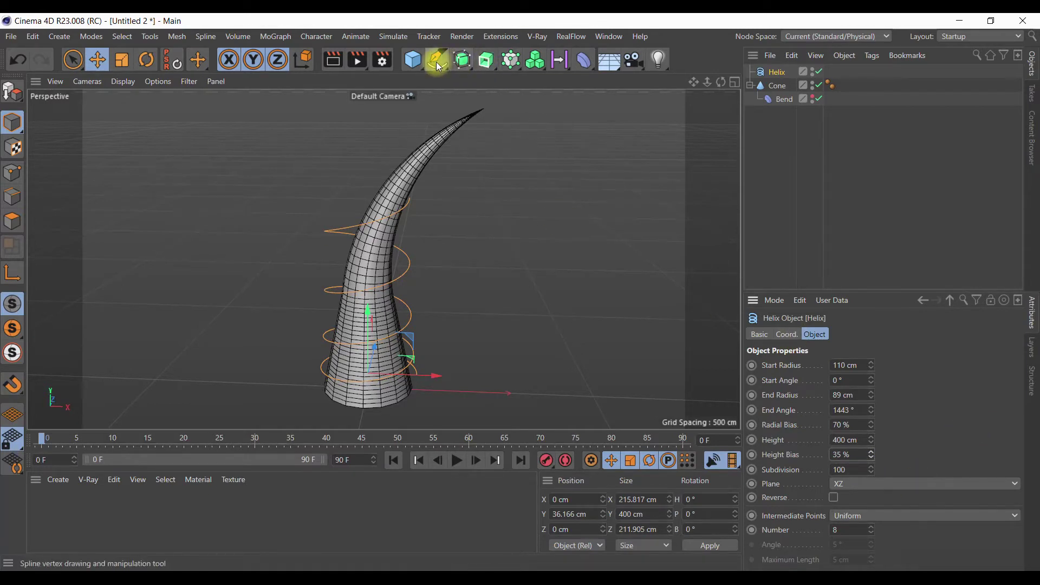
# - Create a 20 cm circle and sweep it along the helix
pyautogui.click(562, 103)
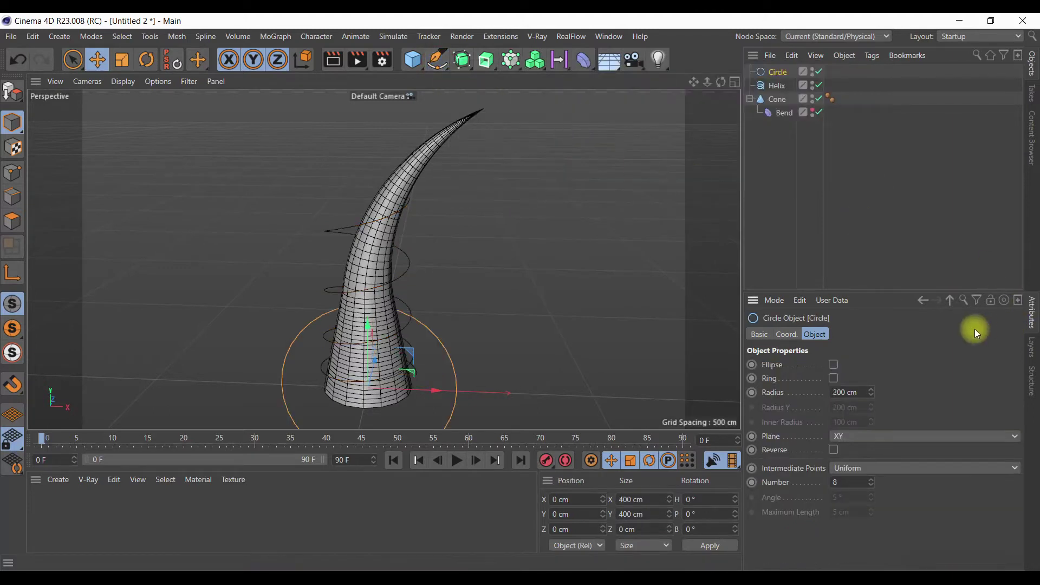
pyautogui.doubleClick(845, 394)
pyautogui.write('20')
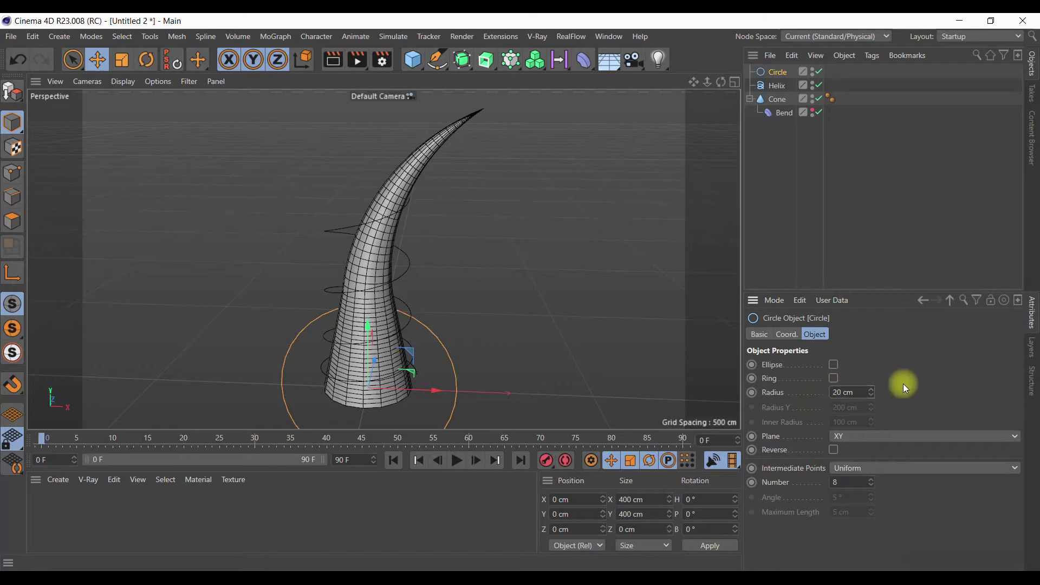
pyautogui.moveTo(486, 60); pyautogui.dragTo(521, 157)
pyautogui.click(521, 158)
pyautogui.moveTo(766, 86)
pyautogui.mouseDown()
pyautogui.moveTo(766, 74)
pyautogui.moveTo(782, 92)
pyautogui.mouseUp()
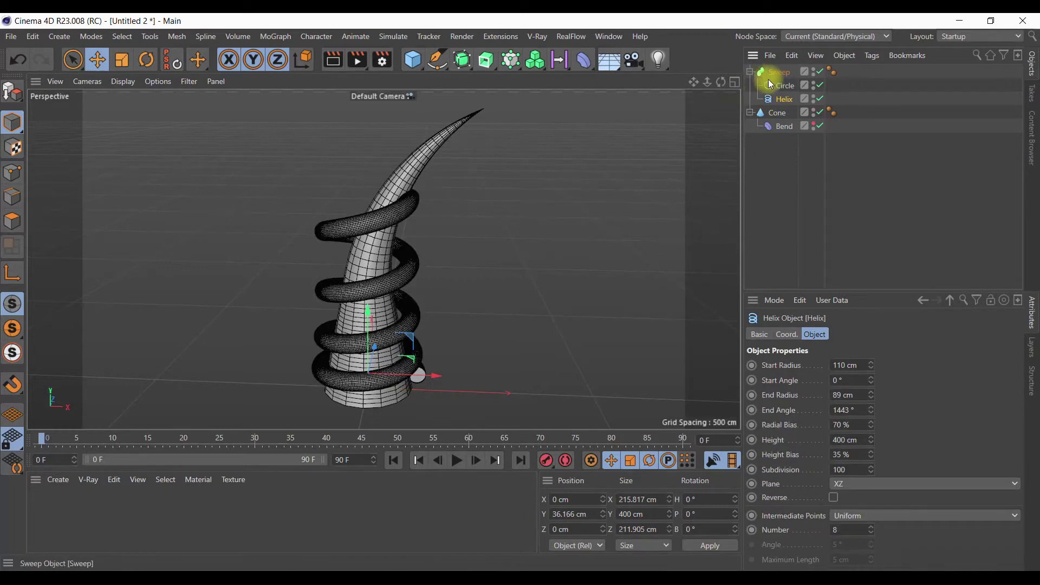
# - Taper the sweep tube's scale toward its end and add a Null
pyautogui.click(779, 75)
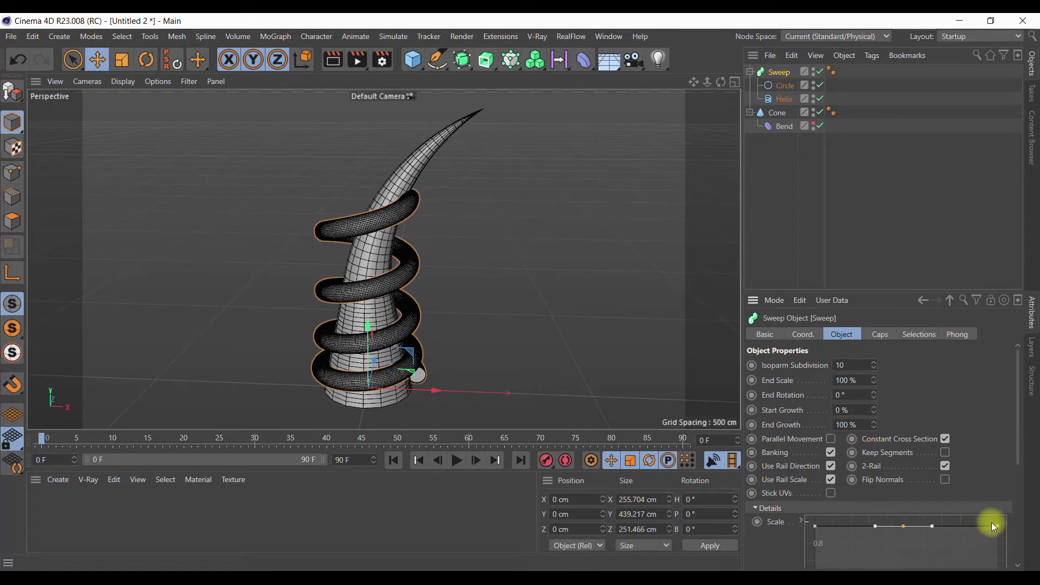
pyautogui.moveTo(994, 527); pyautogui.dragTo(996, 565)
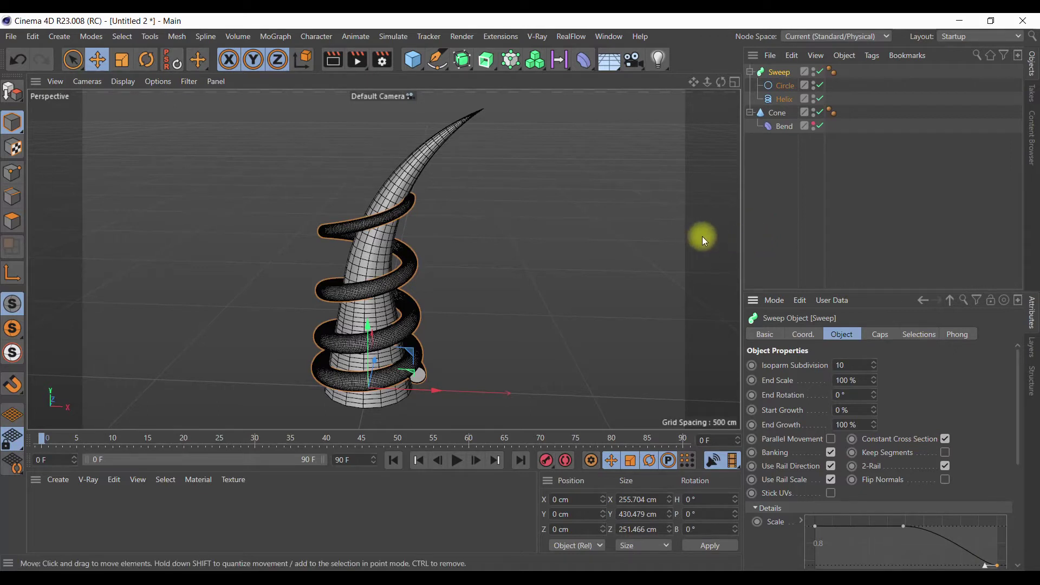
pyautogui.moveTo(418, 67); pyautogui.dragTo(505, 92)
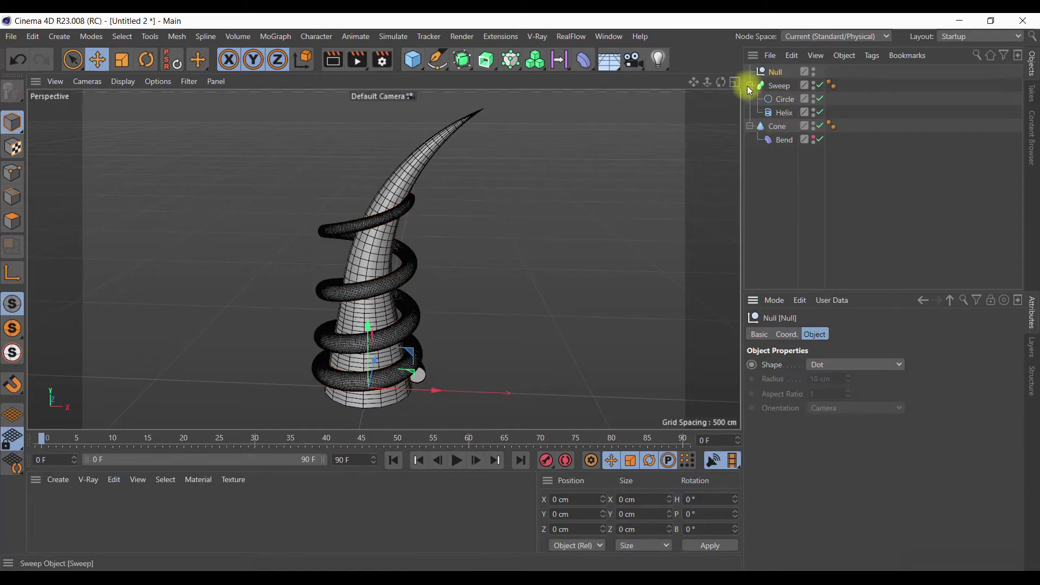
# - Parent the Sweep to the Null and move the Null to X 28.289 cm, Y 44.604 cm
pyautogui.click(750, 85)
pyautogui.moveTo(779, 86); pyautogui.dragTo(775, 73)
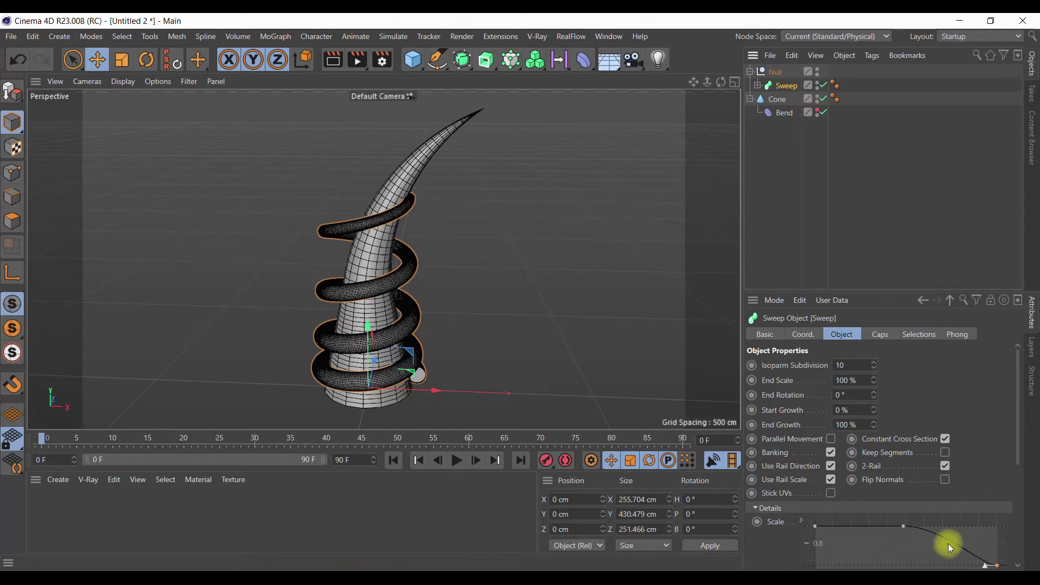
pyautogui.click(774, 71)
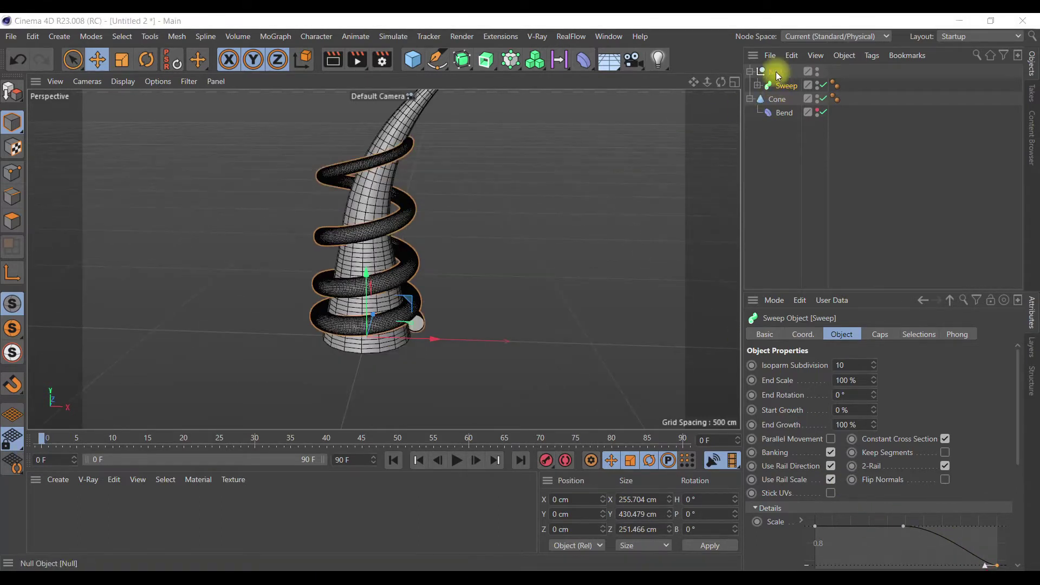
pyautogui.moveTo(369, 271); pyautogui.dragTo(380, 259)
pyautogui.moveTo(401, 318); pyautogui.dragTo(418, 323)
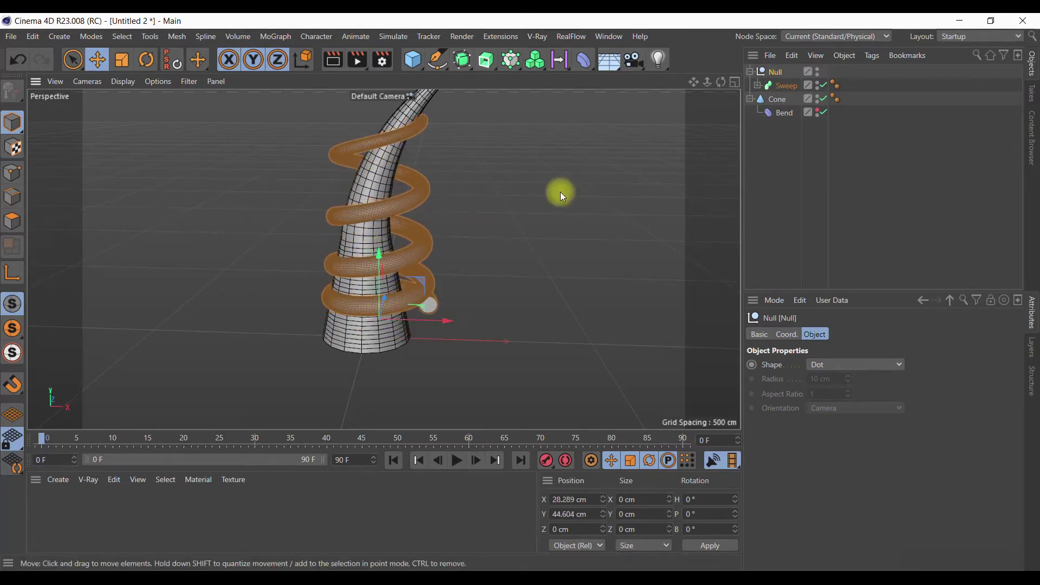
pyautogui.moveTo(717, 94)
pyautogui.mouseDown()
pyautogui.moveTo(339, 281)
pyautogui.moveTo(347, 271)
pyautogui.mouseUp()
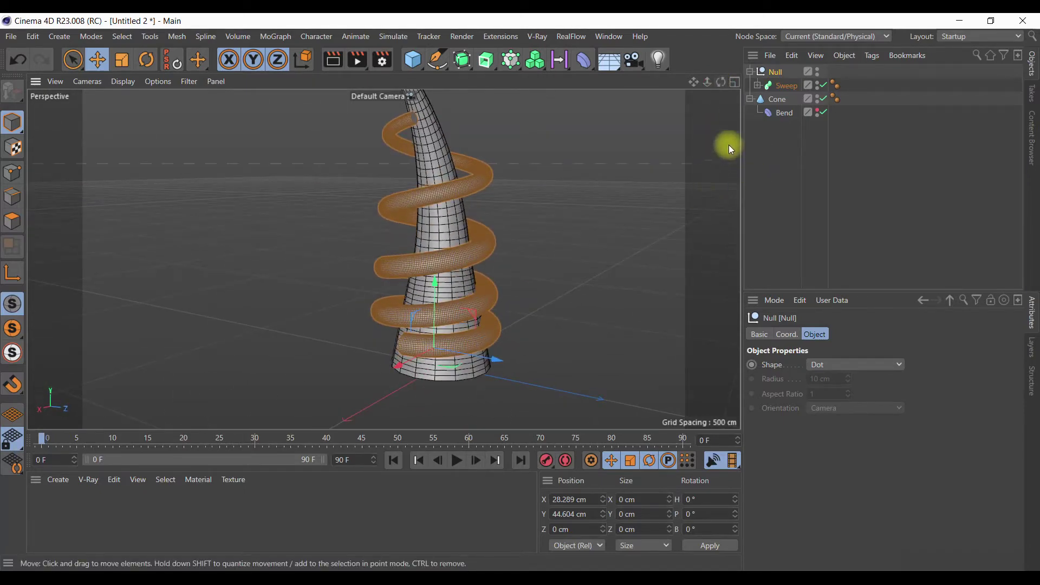
pyautogui.click(778, 86)
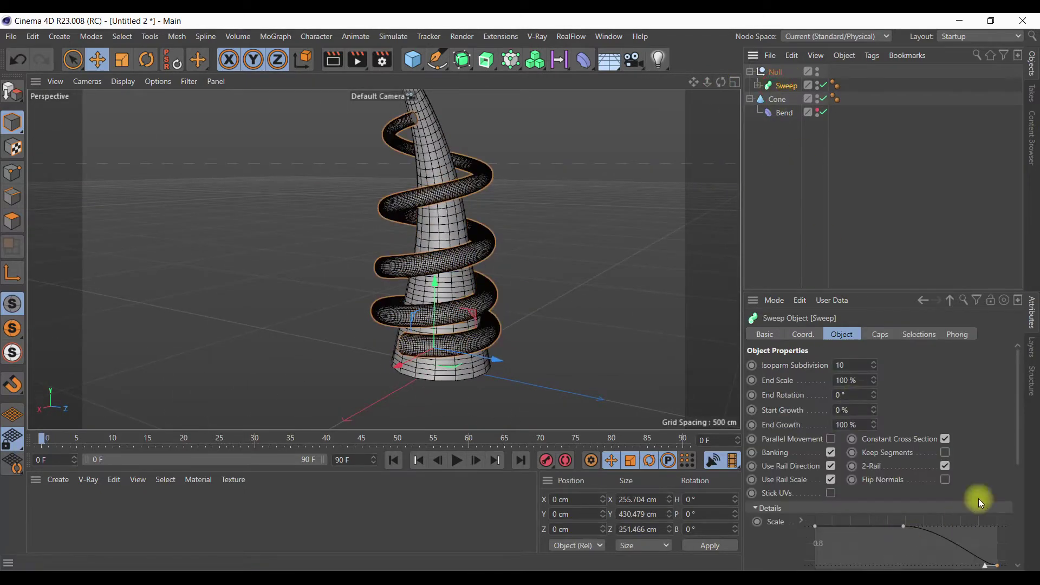
# - Shape the Sweep's scale curve to peak mid-path and drop near zero at both ends
pyautogui.moveTo(1017, 368); pyautogui.dragTo(1018, 464)
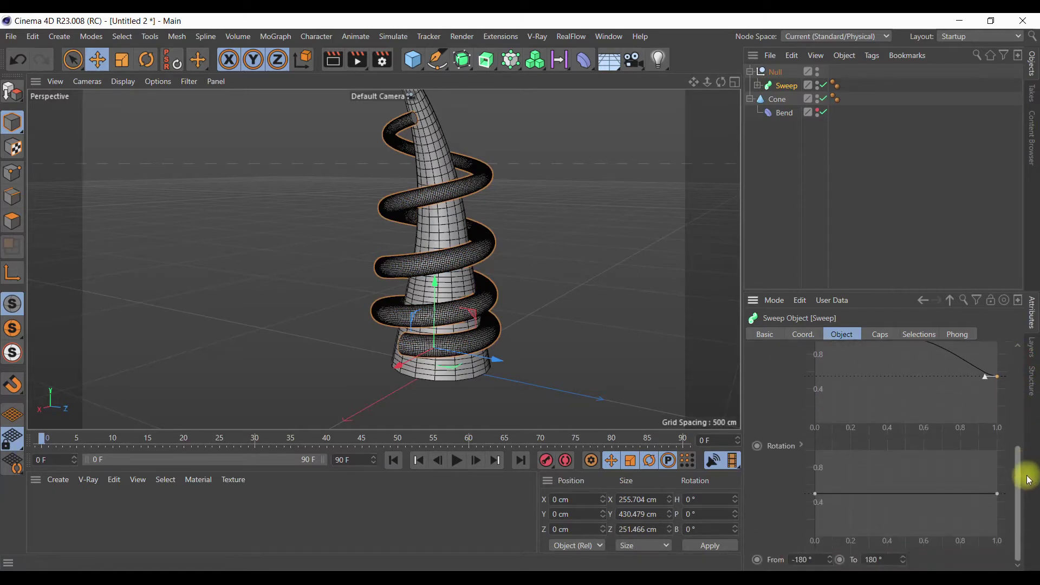
pyautogui.moveTo(1020, 500); pyautogui.dragTo(1025, 455)
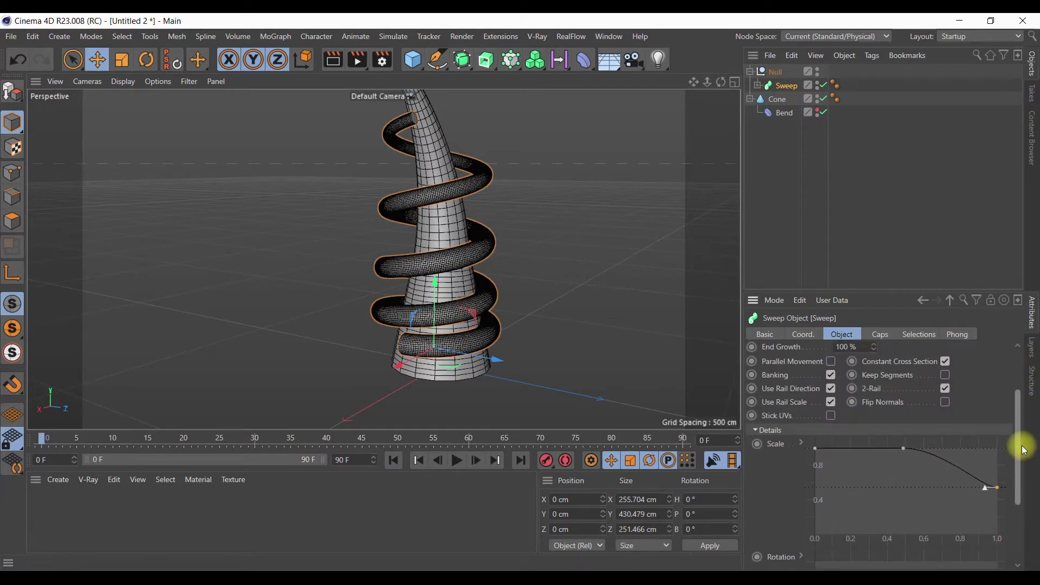
pyautogui.moveTo(807, 439); pyautogui.dragTo(810, 480)
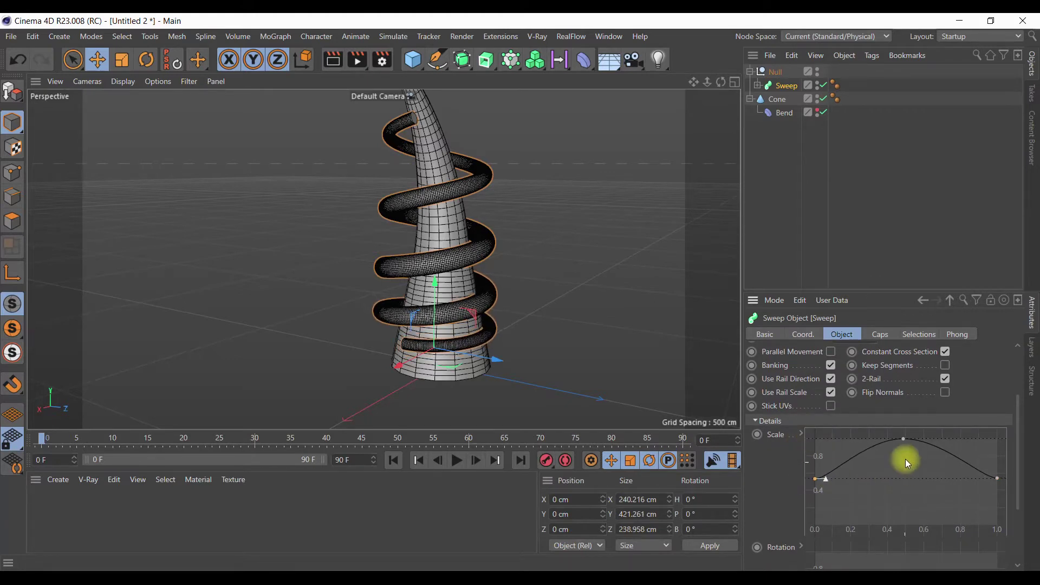
pyautogui.moveTo(903, 438)
pyautogui.mouseDown()
pyautogui.moveTo(901, 528)
pyautogui.moveTo(896, 487)
pyautogui.mouseUp()
pyautogui.moveTo(896, 480); pyautogui.dragTo(896, 465)
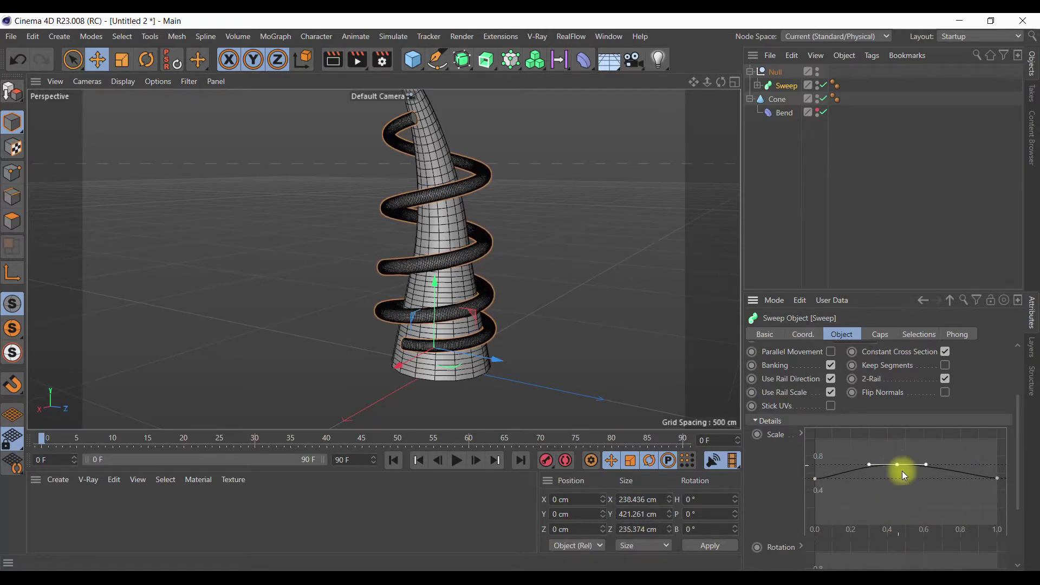
pyautogui.moveTo(993, 480); pyautogui.dragTo(999, 524)
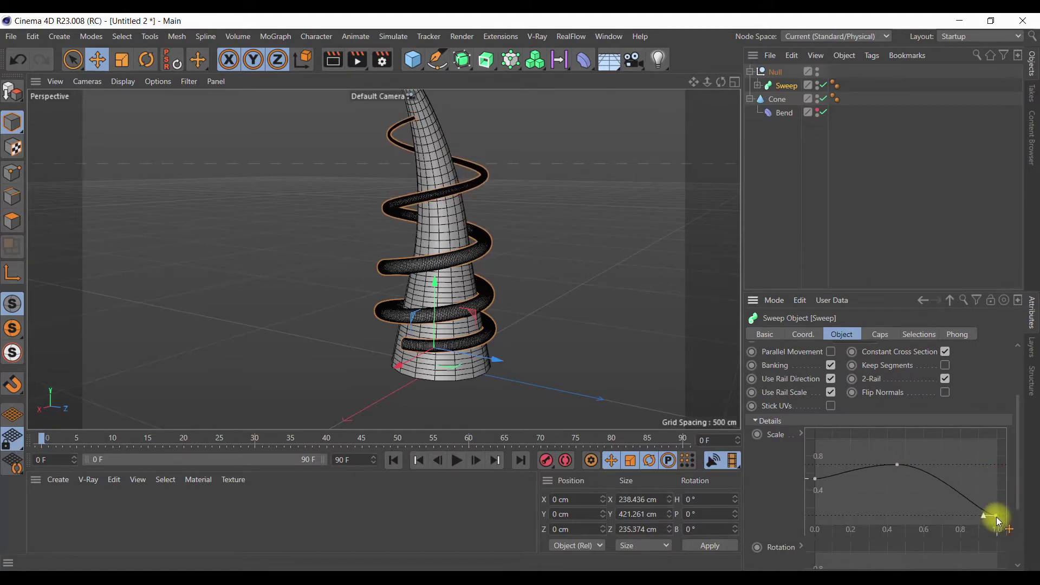
pyautogui.moveTo(721, 82); pyautogui.dragTo(694, 301)
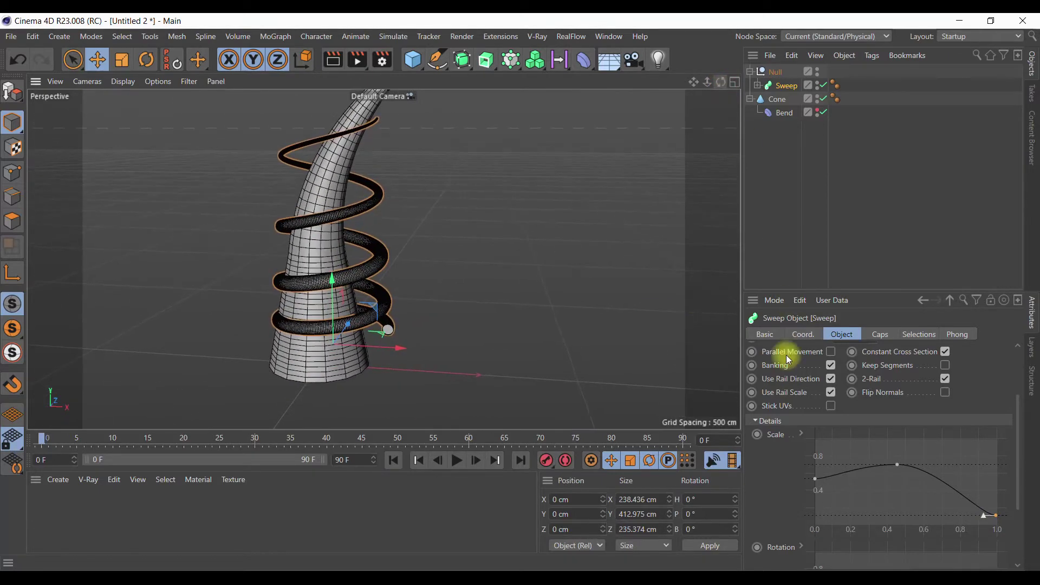
pyautogui.moveTo(816, 480); pyautogui.dragTo(813, 516)
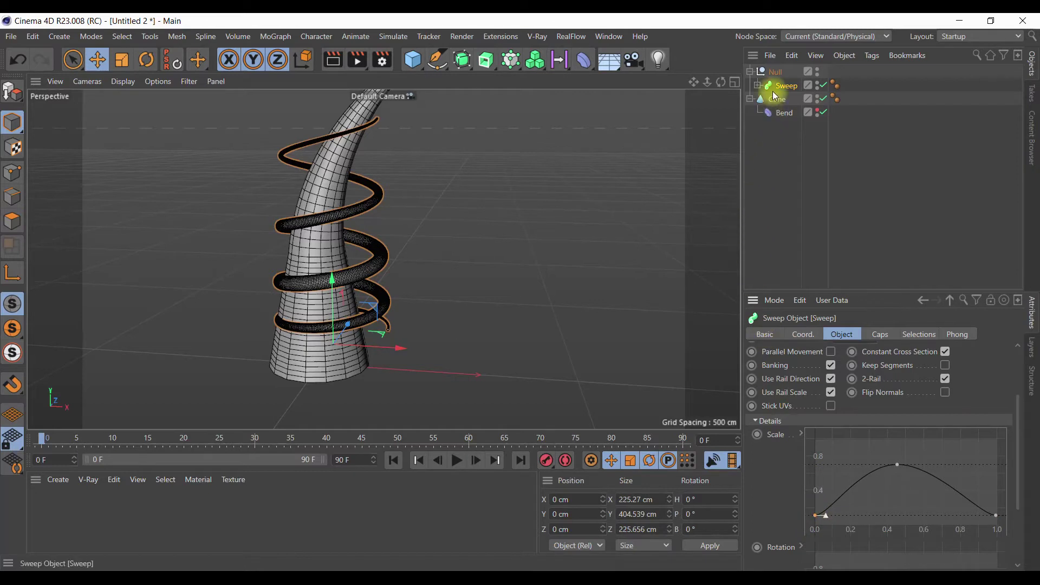
pyautogui.click(754, 89)
# - Widen the helix start radius slightly and shift the helix sideways along X
pyautogui.click(758, 86)
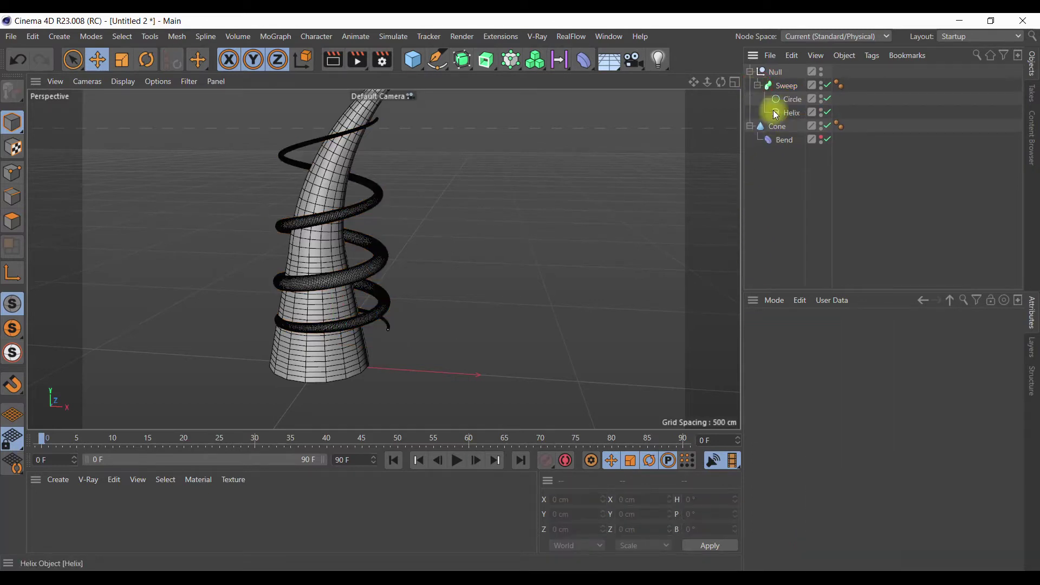
pyautogui.click(785, 116)
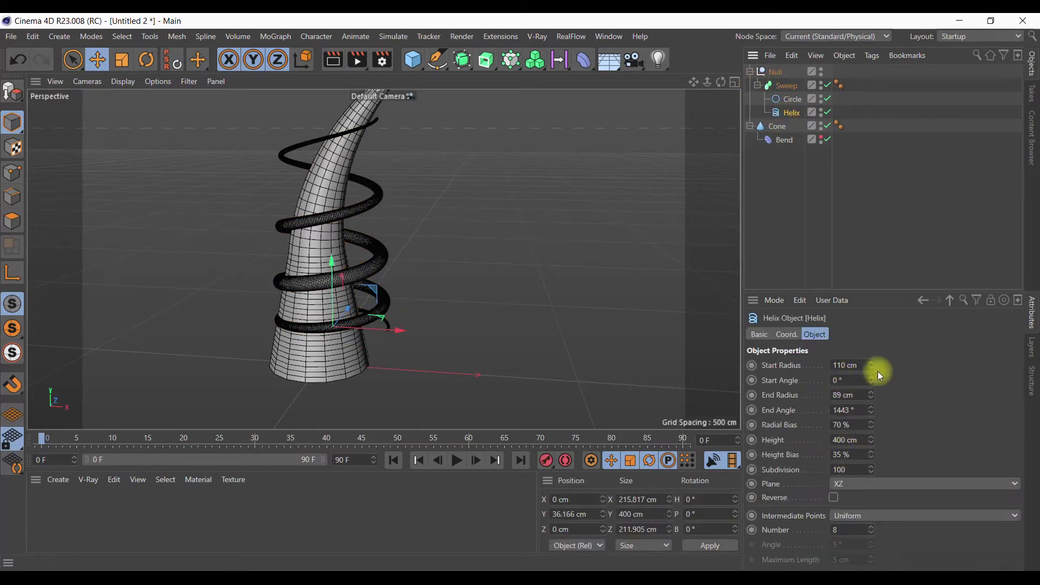
pyautogui.moveTo(873, 367); pyautogui.dragTo(871, 363)
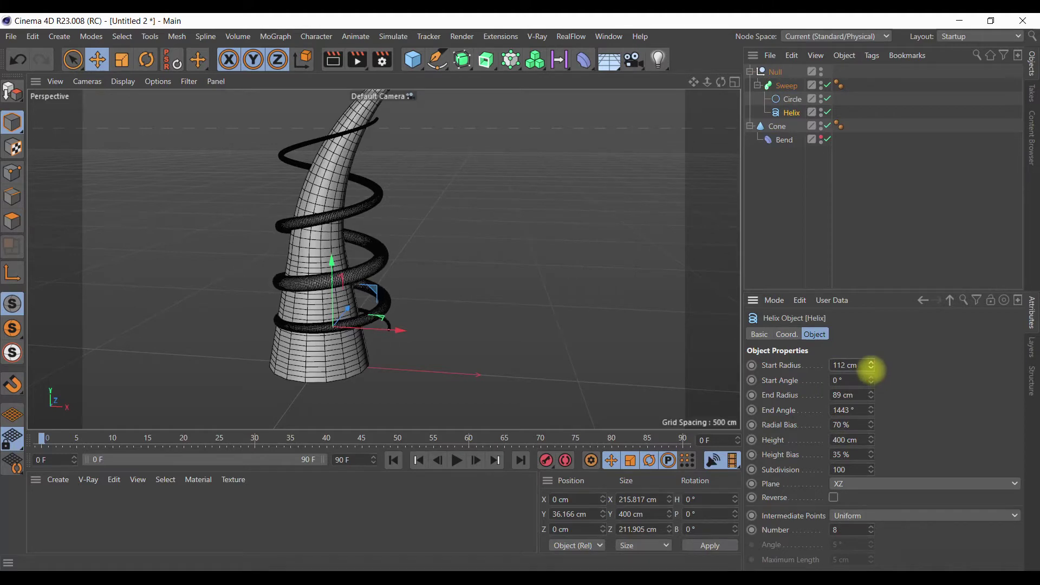
pyautogui.moveTo(401, 331); pyautogui.dragTo(388, 331)
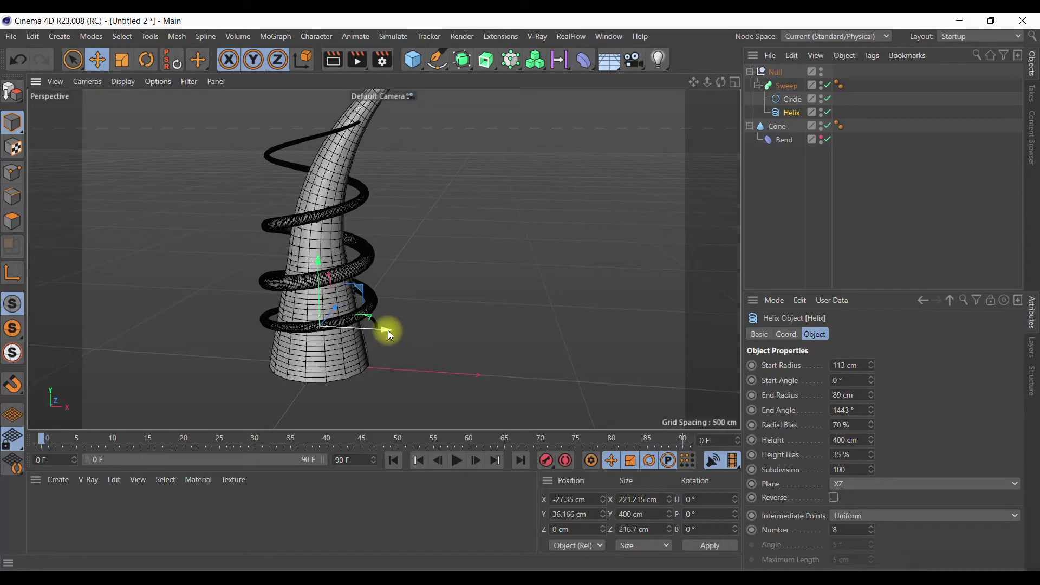
pyautogui.moveTo(490, 293); pyautogui.dragTo(522, 294)
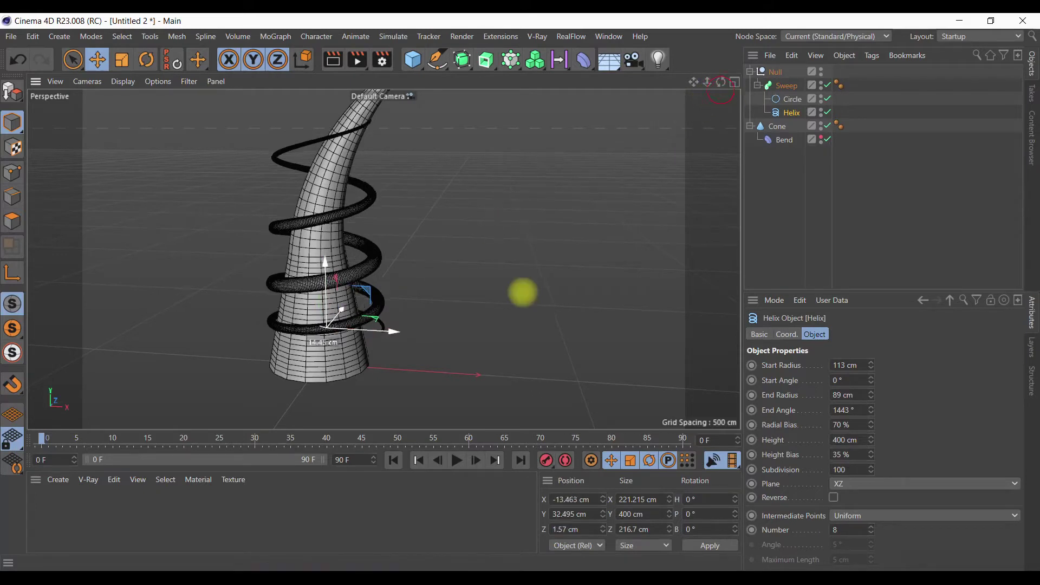
# - Undo the helix move and add a Displacer deformer
pyautogui.click(16, 61)
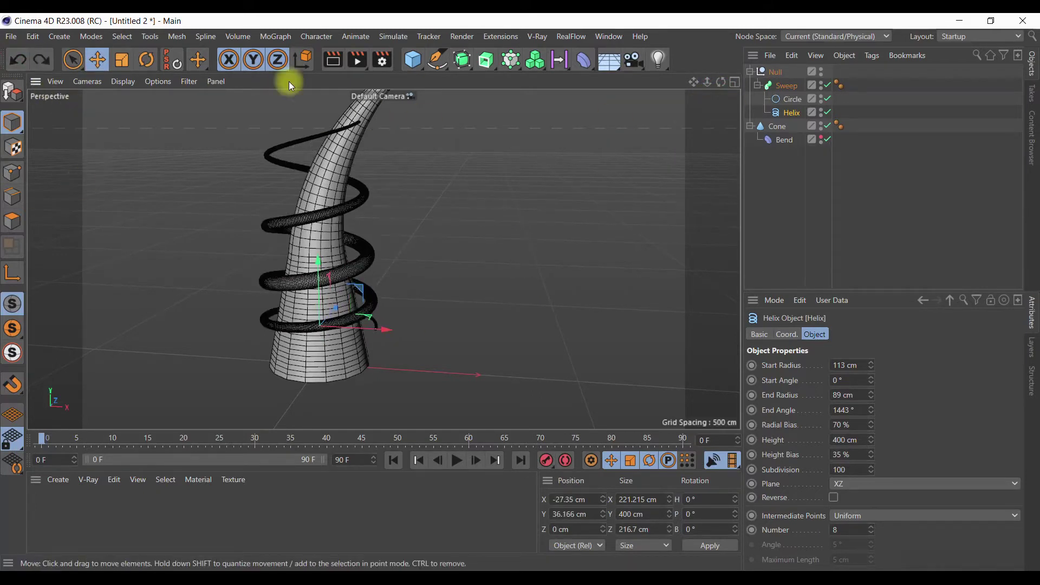
pyautogui.click(586, 61)
pyautogui.click(696, 231)
# - Nest the Displacer under the Null and set its shader to Noise
pyautogui.moveTo(769, 71); pyautogui.dragTo(782, 100)
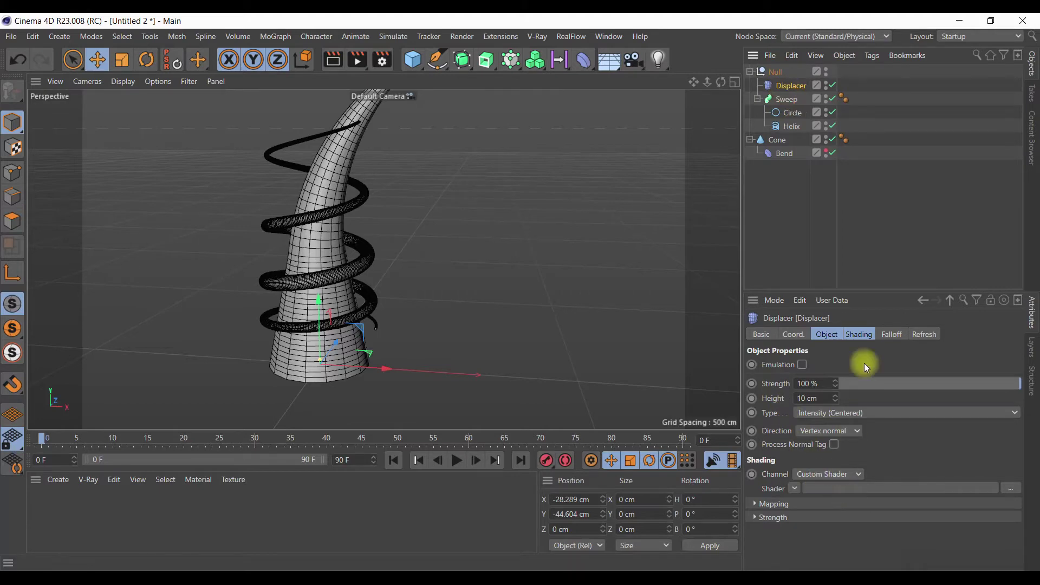
pyautogui.click(864, 336)
pyautogui.click(837, 383)
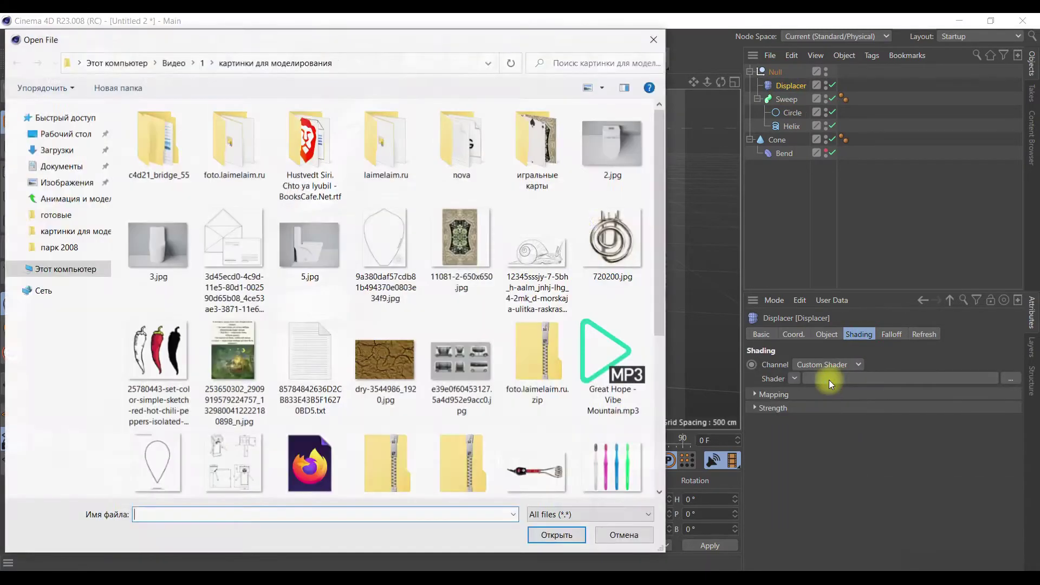
pyautogui.click(654, 39)
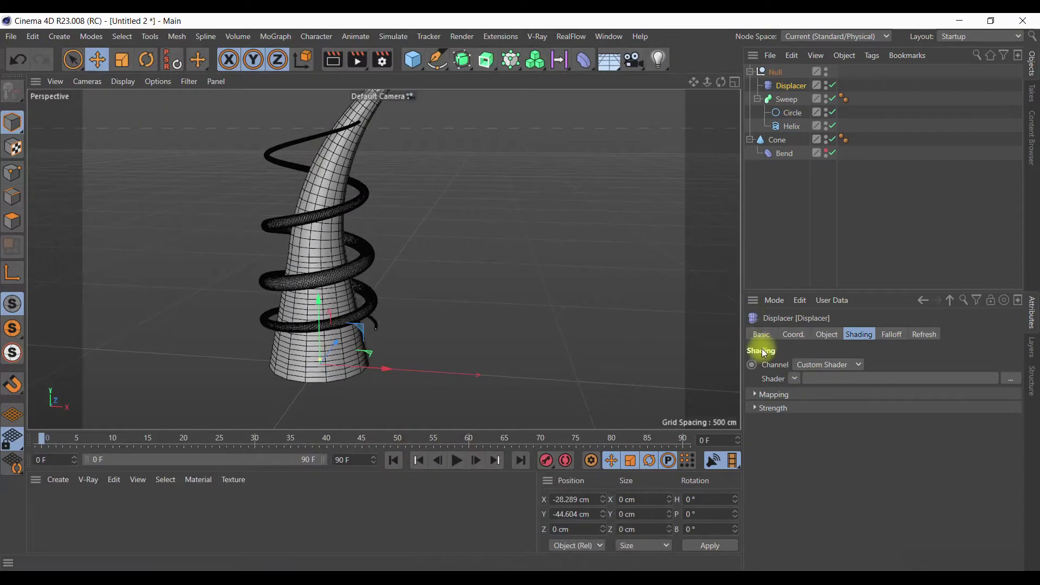
pyautogui.click(796, 380)
pyautogui.click(815, 357)
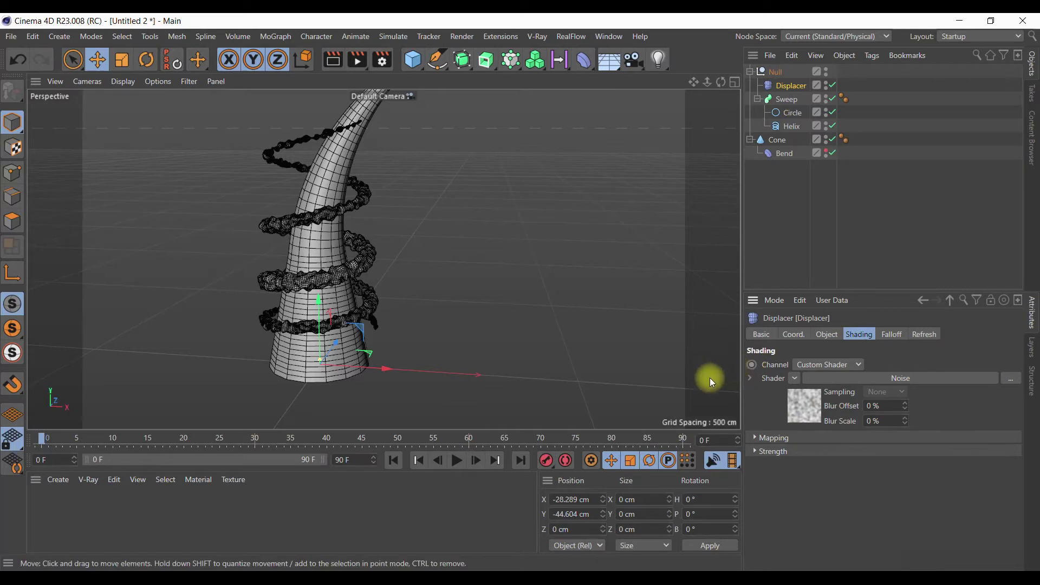
pyautogui.click(56, 480)
pyautogui.moveTo(78, 343)
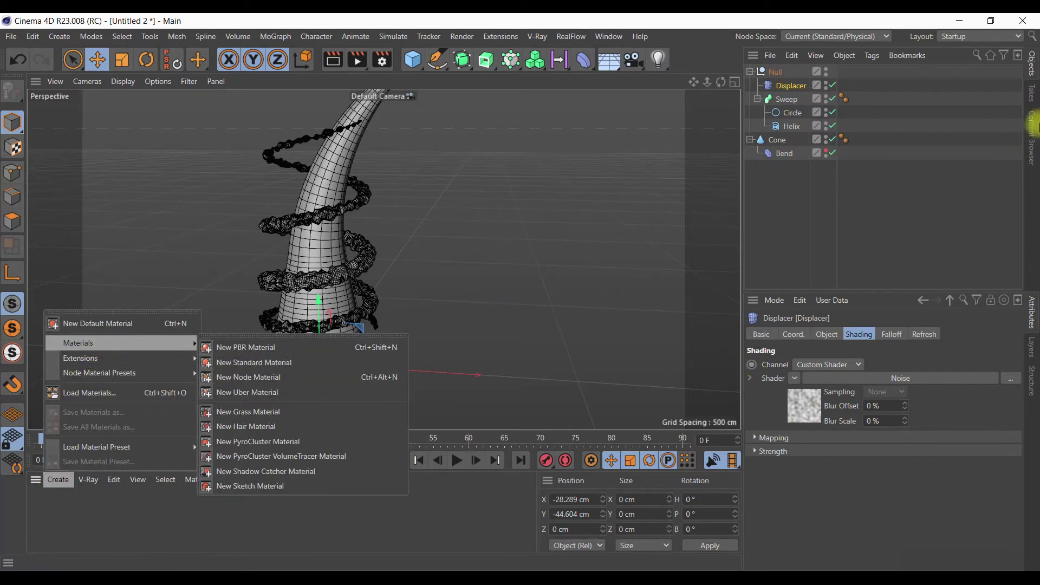
# - Add the Aluminum - Brushed 90° metal preset to the Material Manager
pyautogui.click(1034, 133)
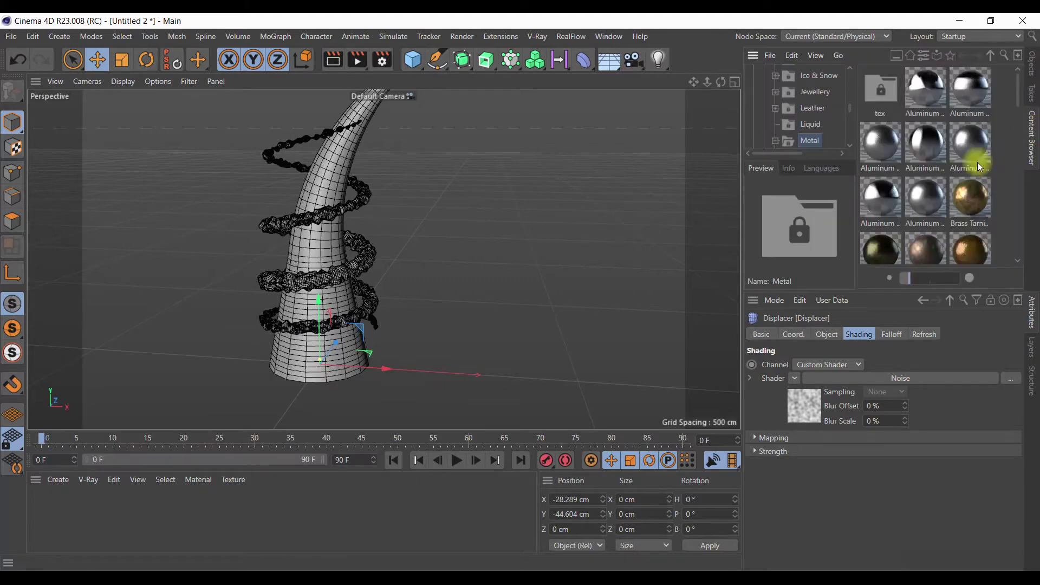
pyautogui.click(929, 145)
pyautogui.moveTo(925, 134)
pyautogui.mouseDown()
pyautogui.moveTo(243, 538)
pyautogui.moveTo(112, 521)
pyautogui.mouseUp()
pyautogui.doubleClick(42, 508)
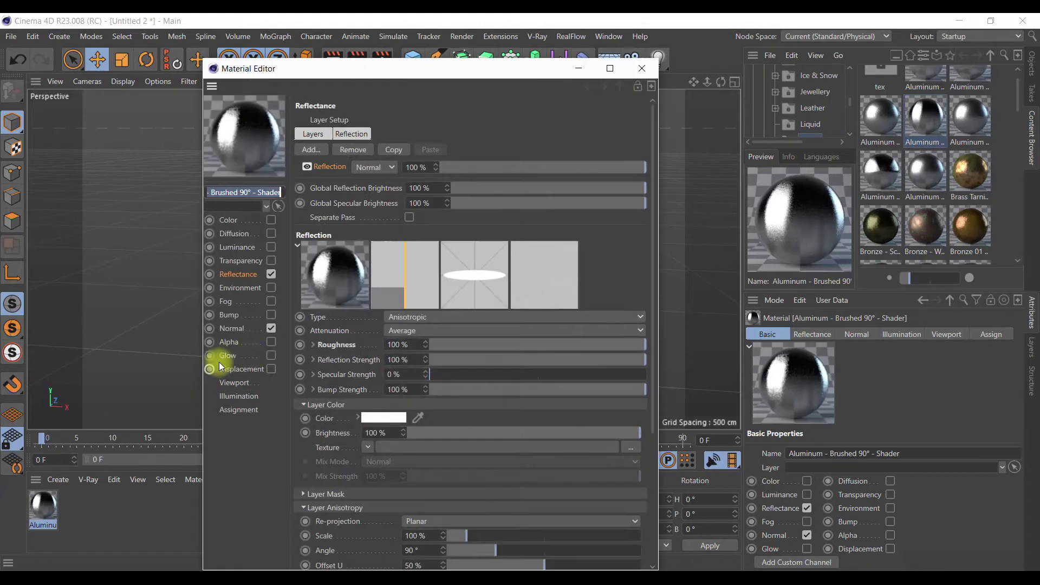
# - Enable the material's Color channel and set it to H 196°, S 54%, V 92%
pyautogui.click(271, 223)
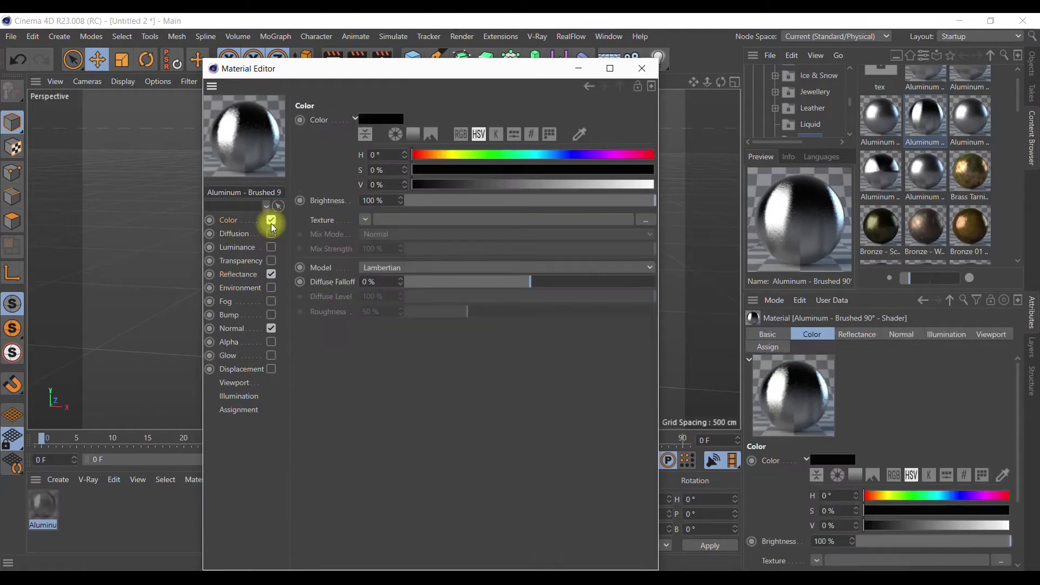
pyautogui.click(544, 155)
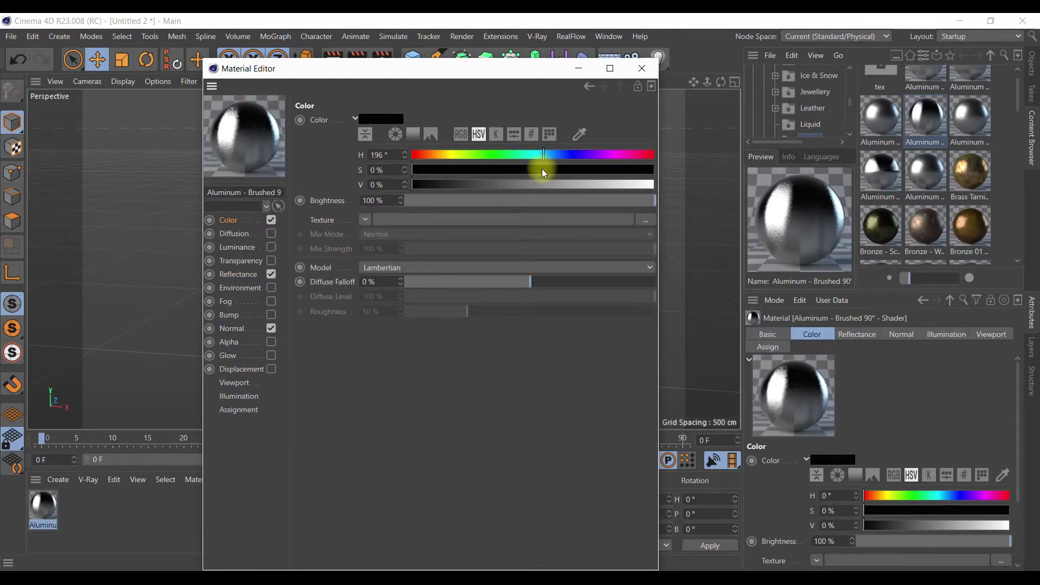
pyautogui.click(543, 170)
pyautogui.click(567, 184)
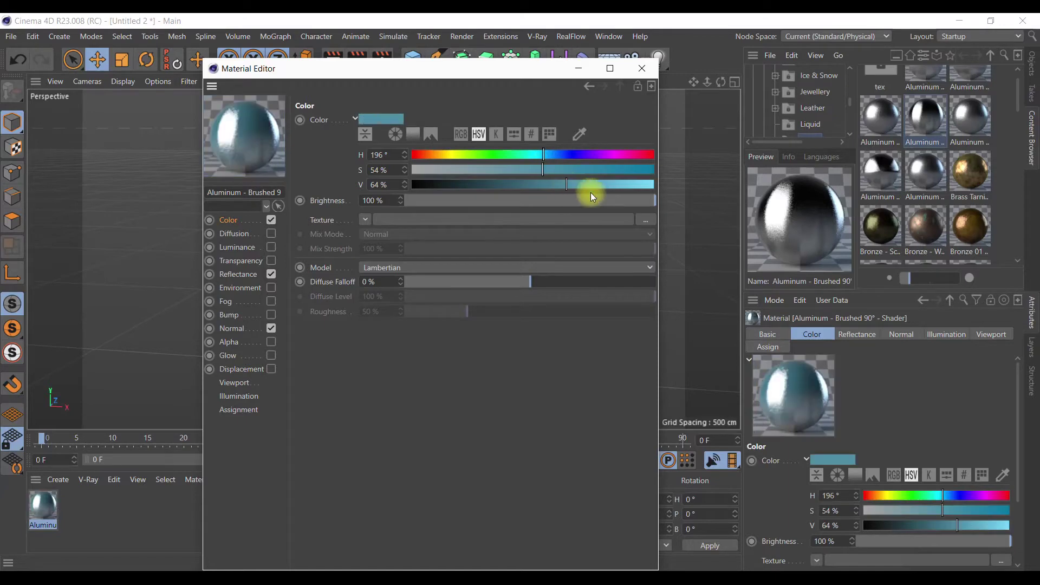
pyautogui.click(634, 186)
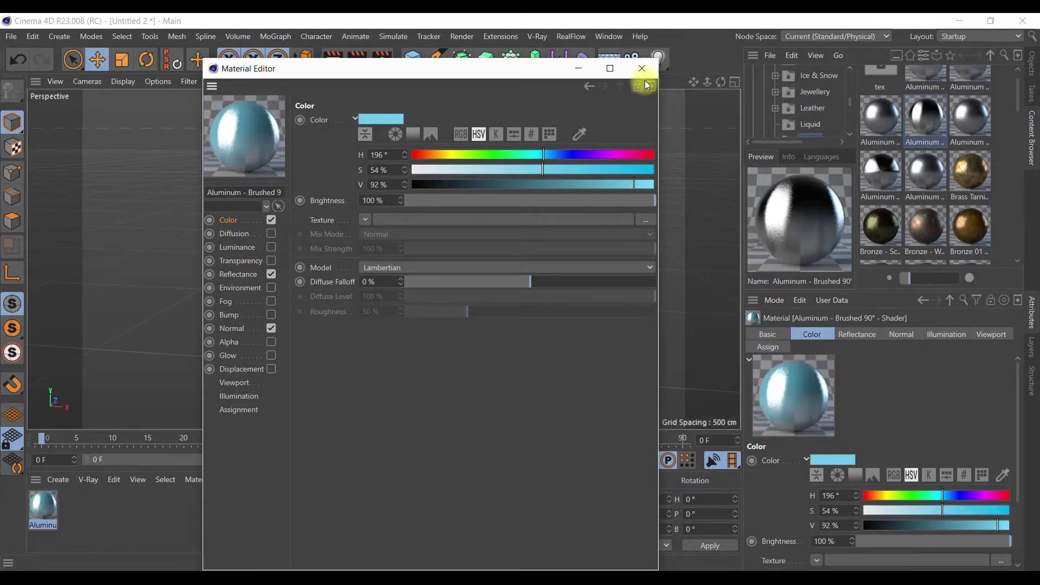
pyautogui.click(642, 68)
# - Apply the aluminium material to the Null and render a viewport preview
pyautogui.click(1033, 65)
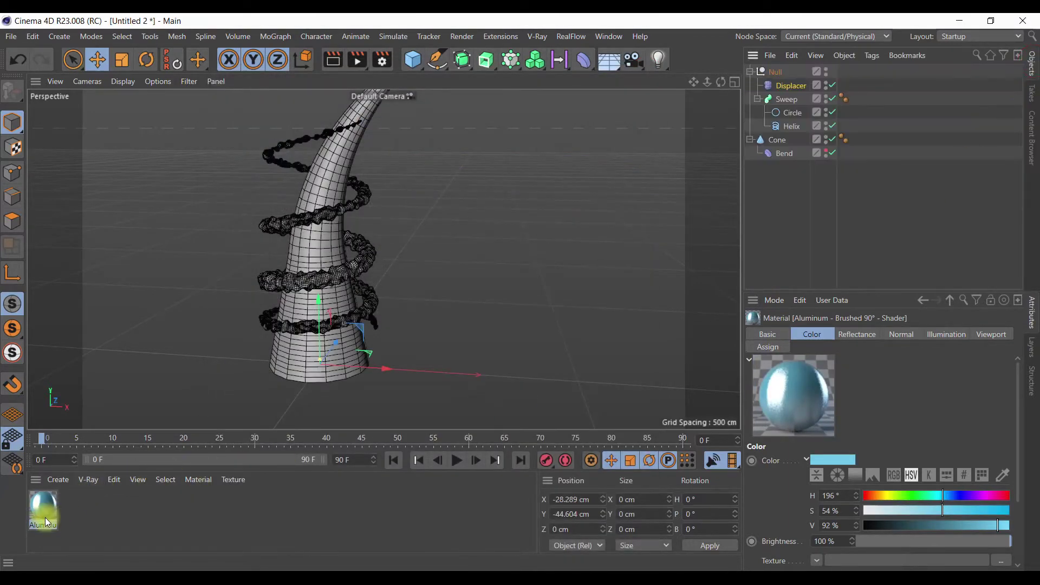
pyautogui.moveTo(43, 509)
pyautogui.mouseDown()
pyautogui.moveTo(804, 84)
pyautogui.moveTo(766, 70)
pyautogui.mouseUp()
pyautogui.click(340, 66)
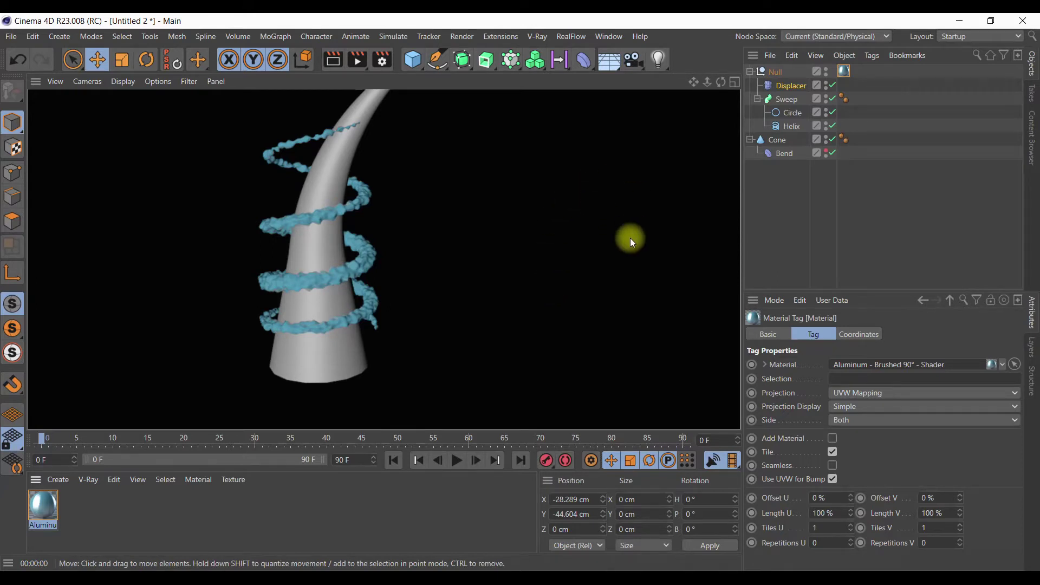
pyautogui.moveTo(693, 82); pyautogui.dragTo(595, 360)
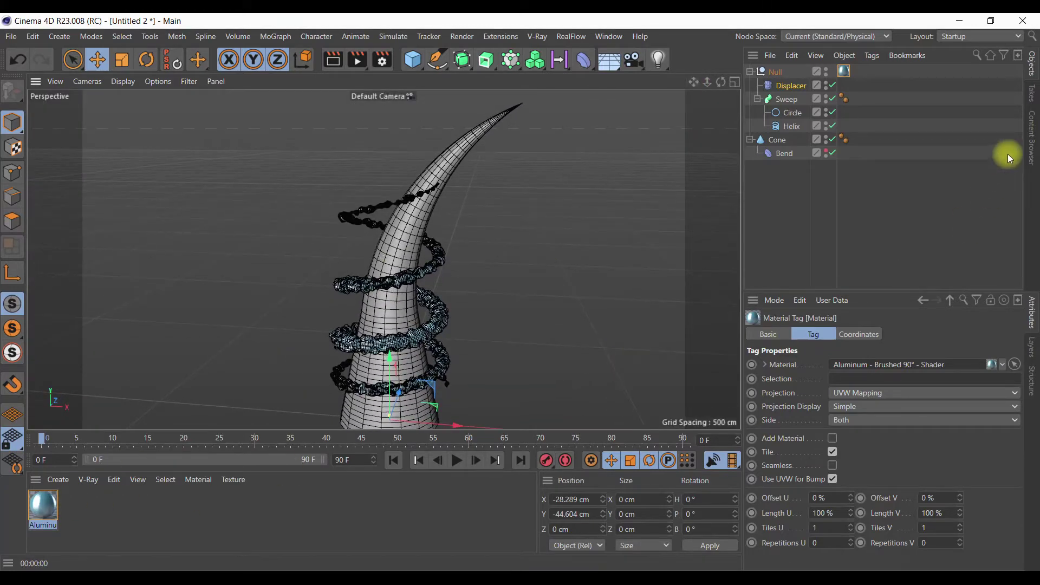
pyautogui.click(1031, 123)
# - Load the Brushed Metal material and set its colour to green: hue 137°, saturation 61%, value 55%
pyautogui.scroll(-3, 991, 206)
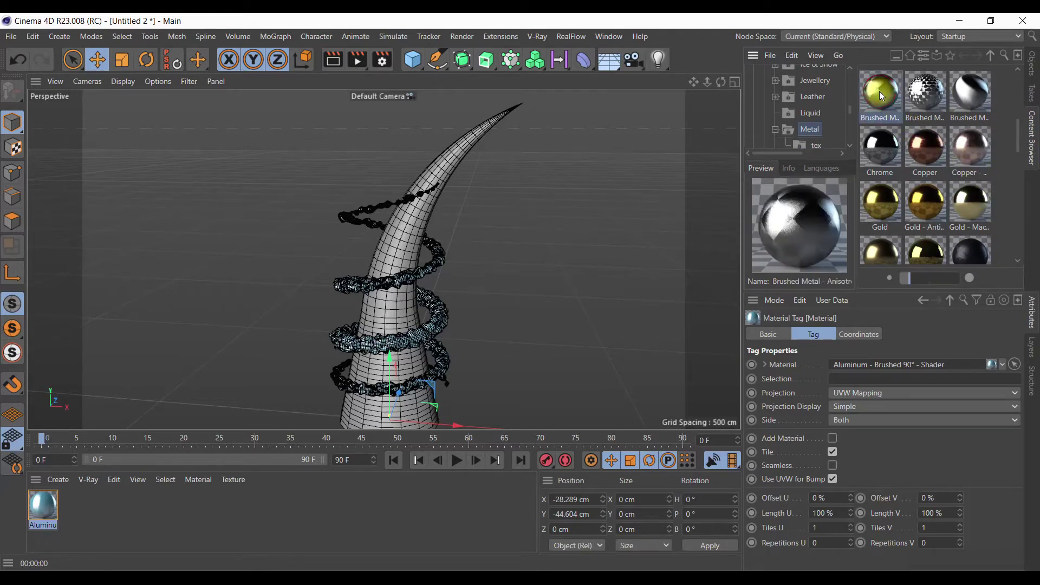
pyautogui.moveTo(889, 102)
pyautogui.mouseDown()
pyautogui.moveTo(307, 491)
pyautogui.moveTo(226, 516)
pyautogui.mouseUp()
pyautogui.doubleClick(76, 507)
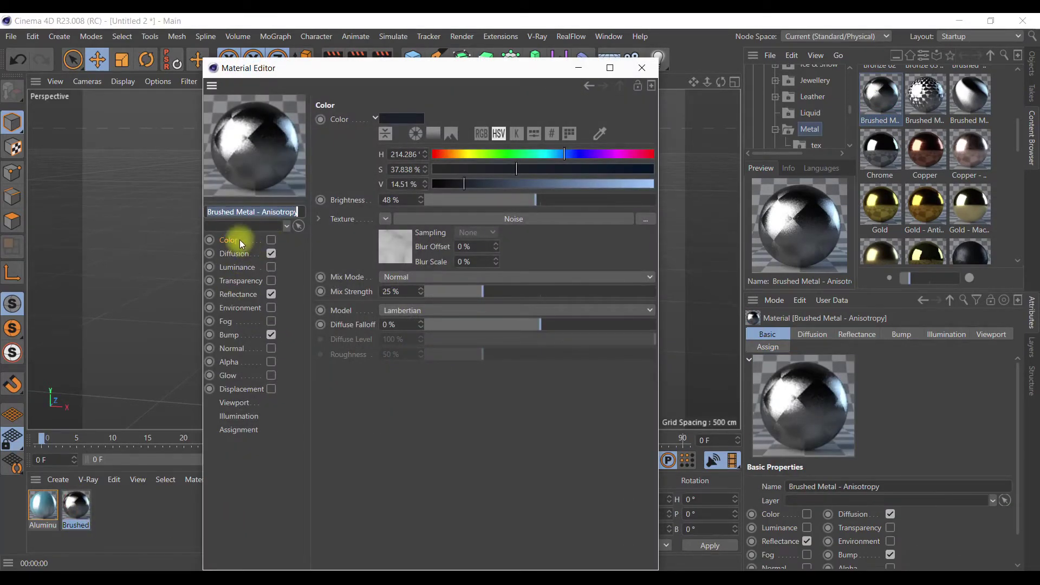
pyautogui.click(241, 240)
pyautogui.click(270, 240)
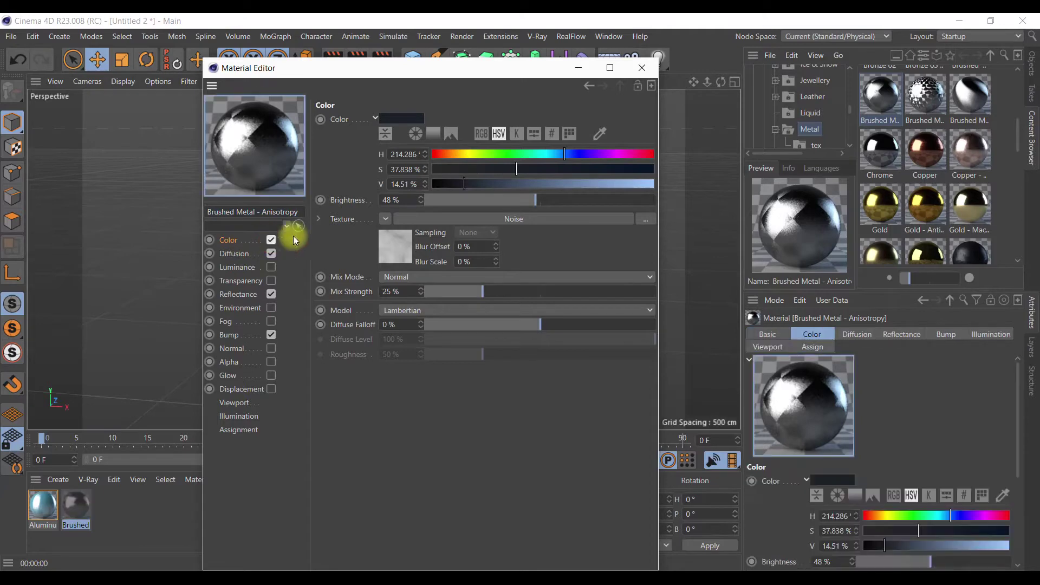
pyautogui.click(516, 154)
pyautogui.click(566, 169)
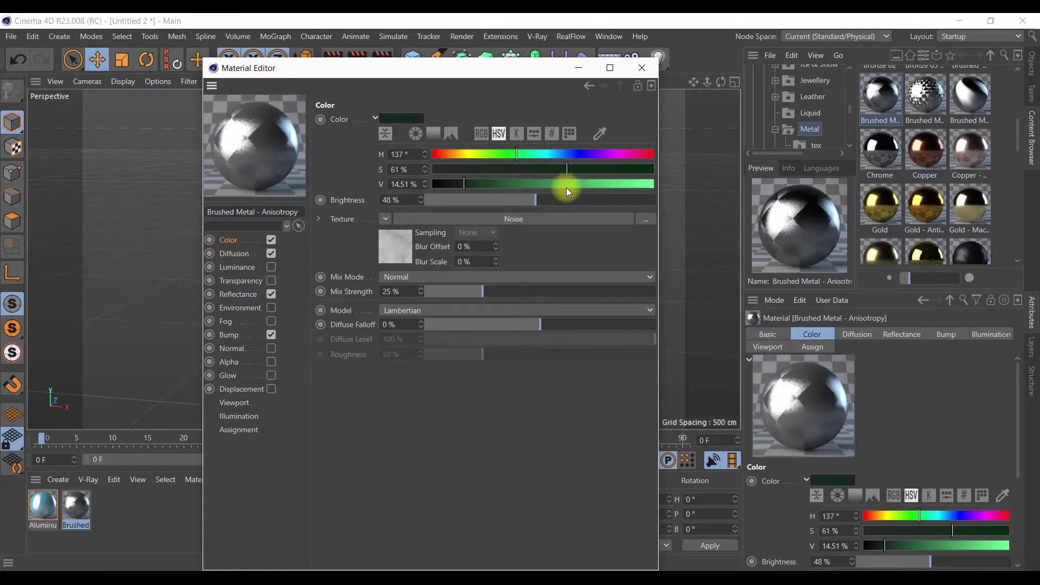
pyautogui.click(555, 184)
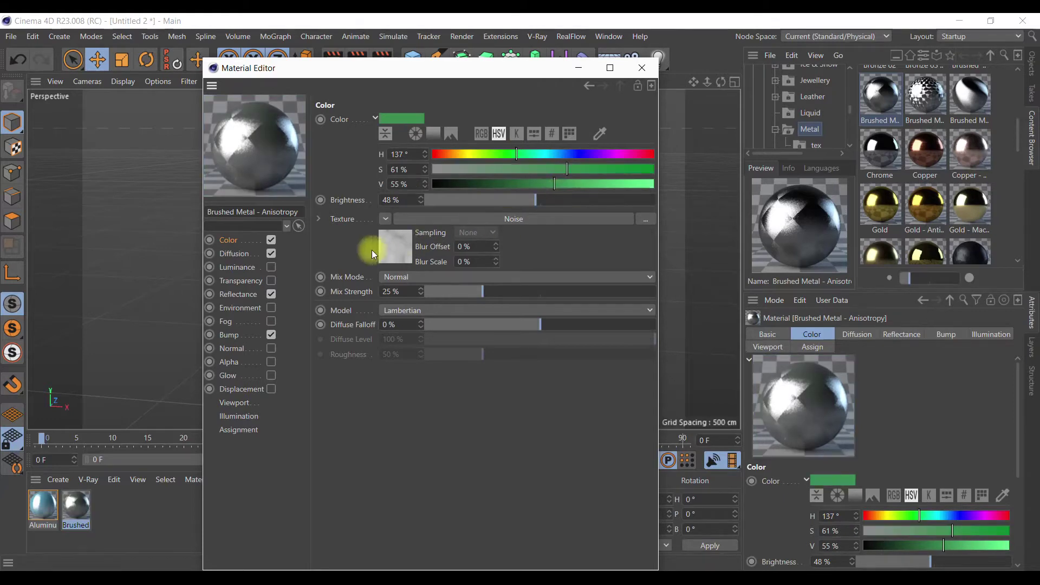
# - Give the material's reflectance layer a dark green colour and switch the colour channel off
pyautogui.click(244, 255)
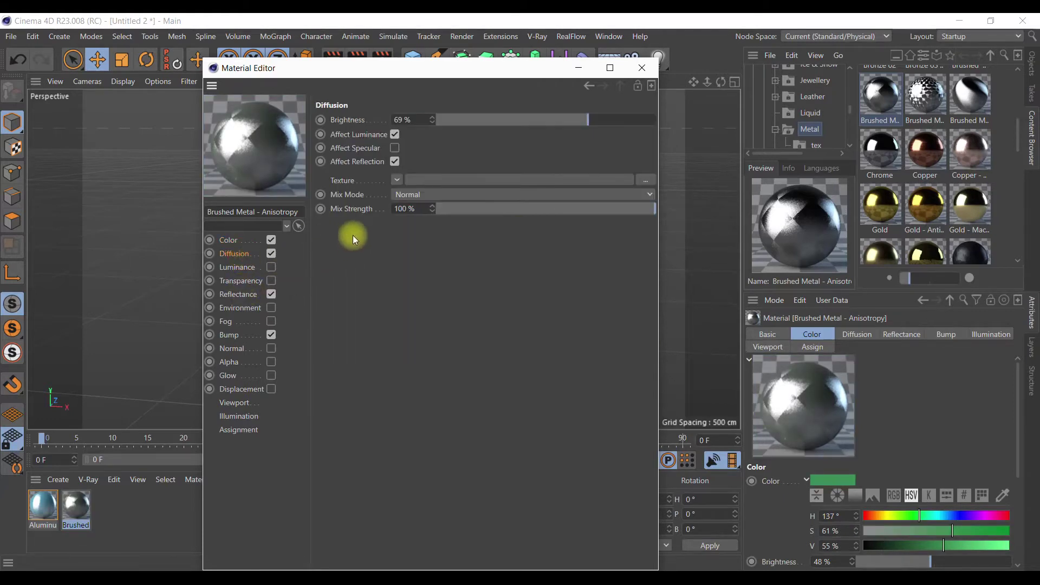
pyautogui.click(235, 297)
pyautogui.click(403, 448)
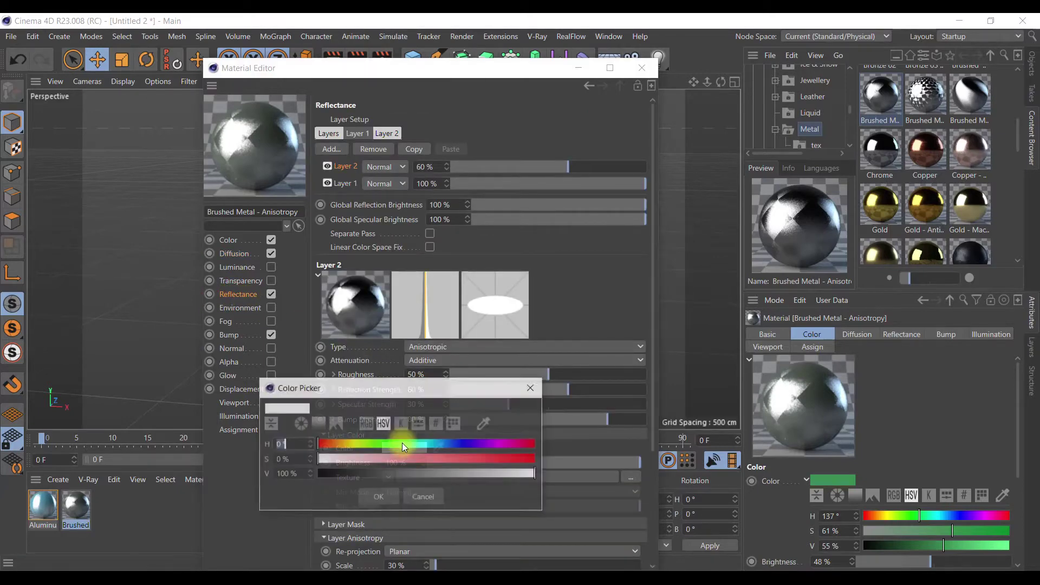
pyautogui.moveTo(425, 459); pyautogui.dragTo(503, 460)
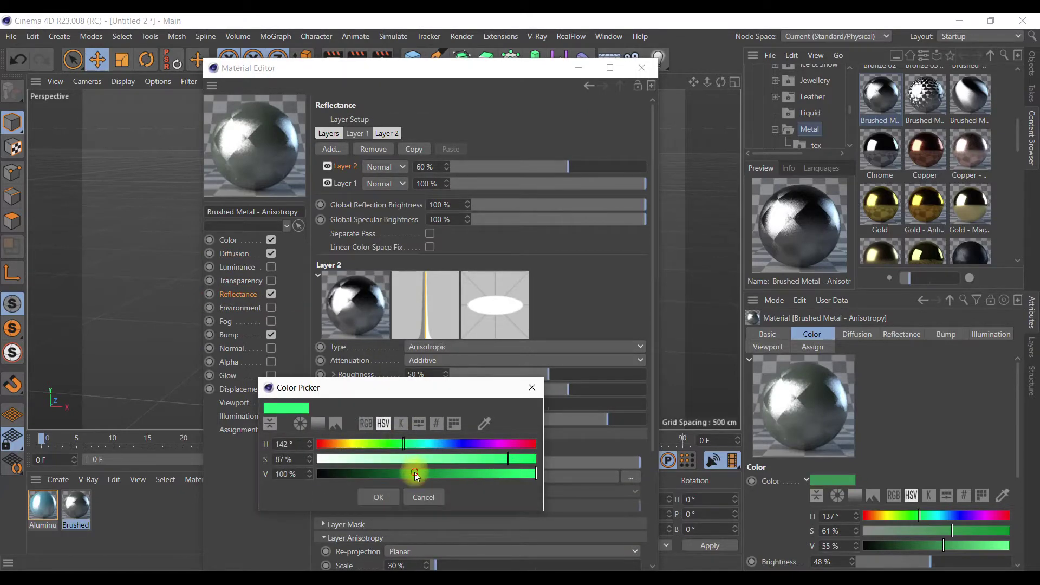
pyautogui.click(414, 473)
pyautogui.click(379, 498)
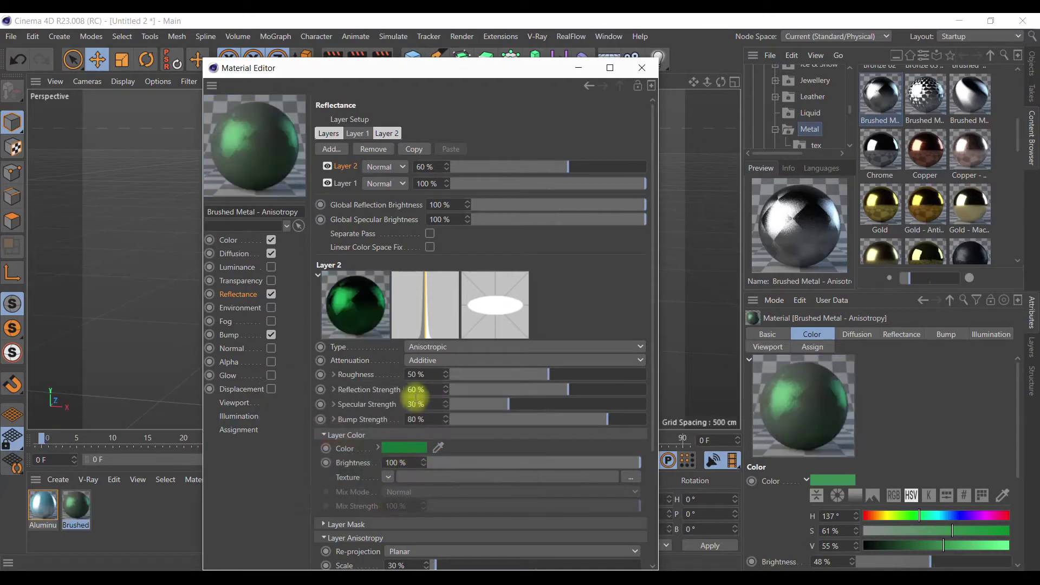
pyautogui.click(271, 335)
pyautogui.click(271, 335)
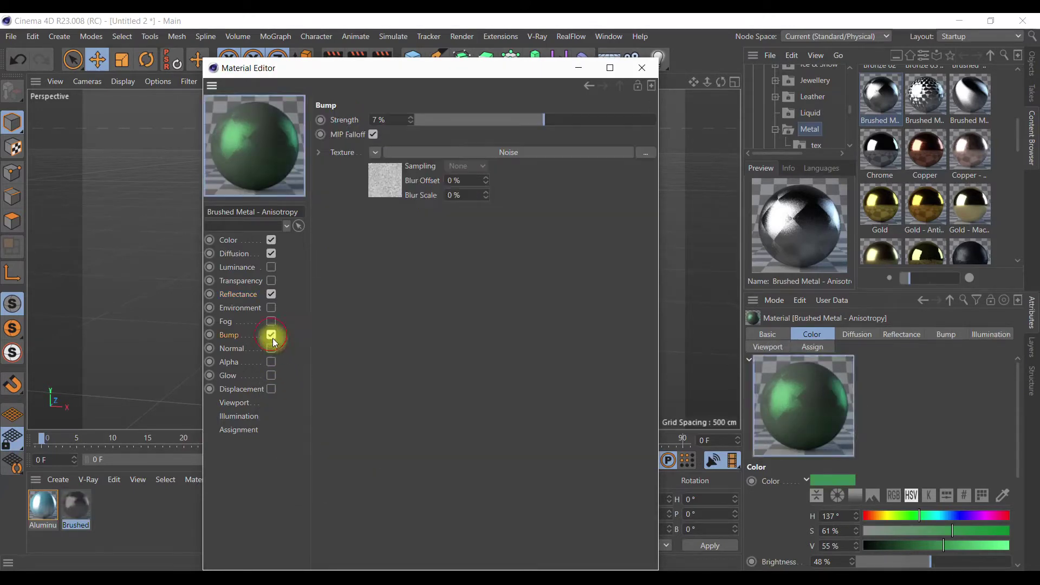
pyautogui.click(271, 240)
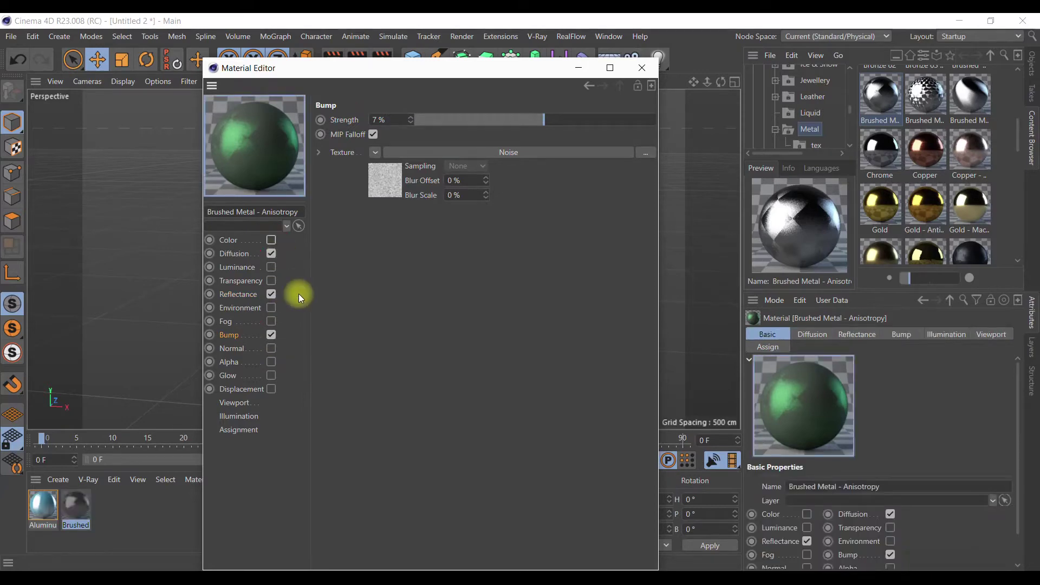
# - Apply the green Brushed Metal to the horn, render a preview, and bring up the primitives list
pyautogui.click(642, 69)
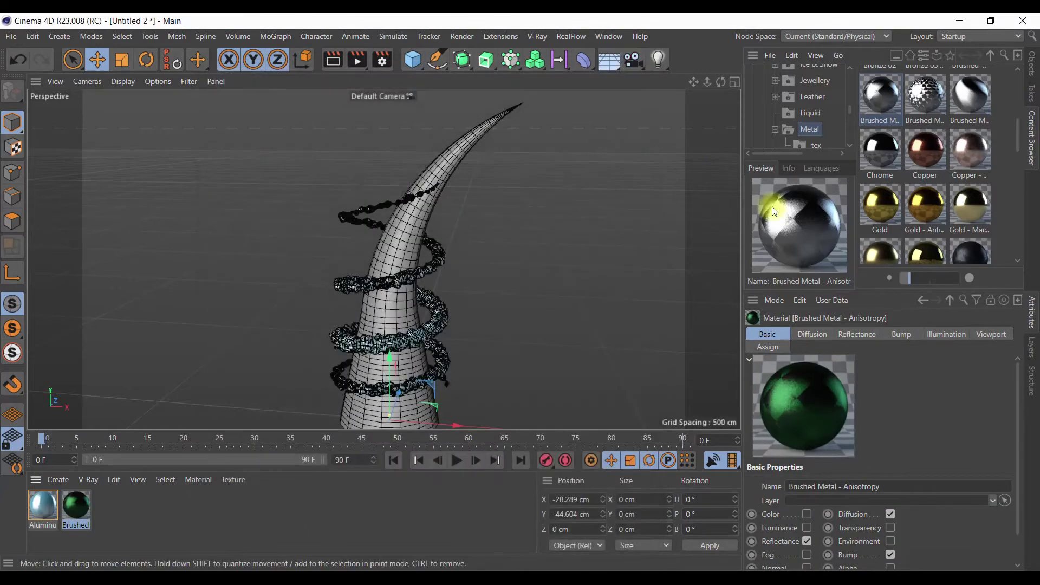
pyautogui.click(1034, 63)
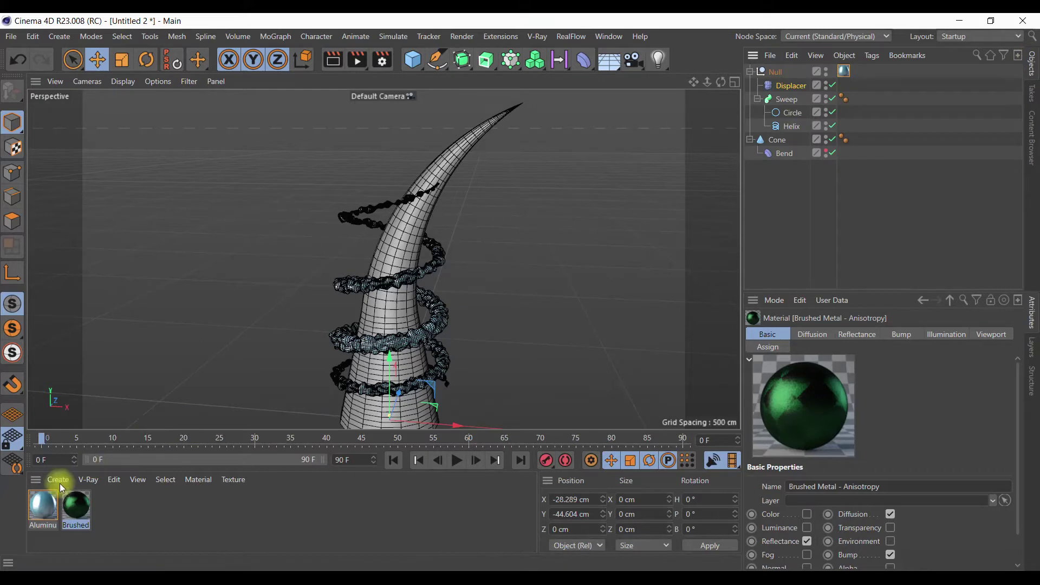
pyautogui.moveTo(76, 506)
pyautogui.mouseDown()
pyautogui.moveTo(764, 174)
pyautogui.moveTo(781, 140)
pyautogui.mouseUp()
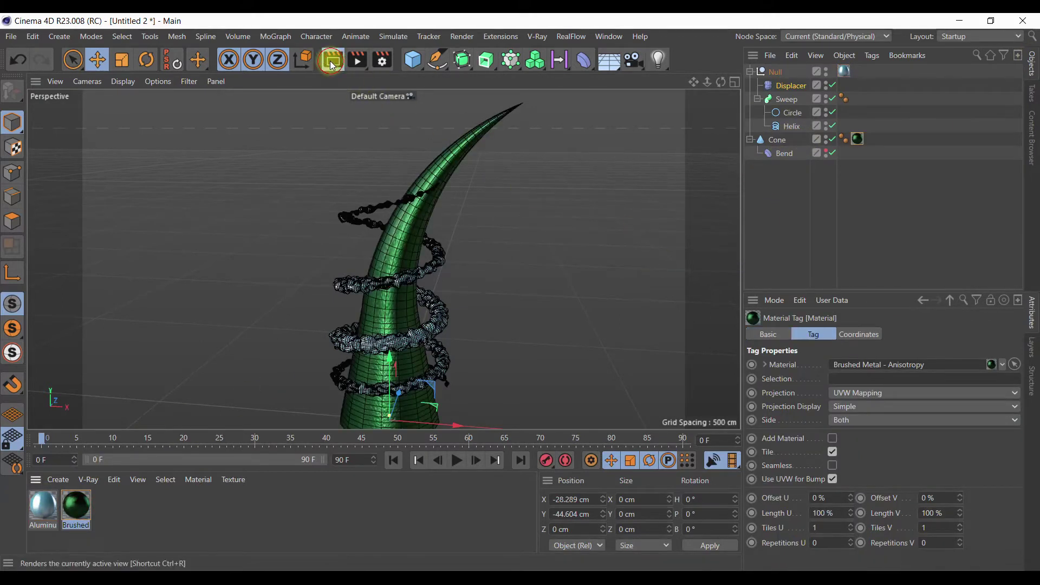
pyautogui.click(333, 60)
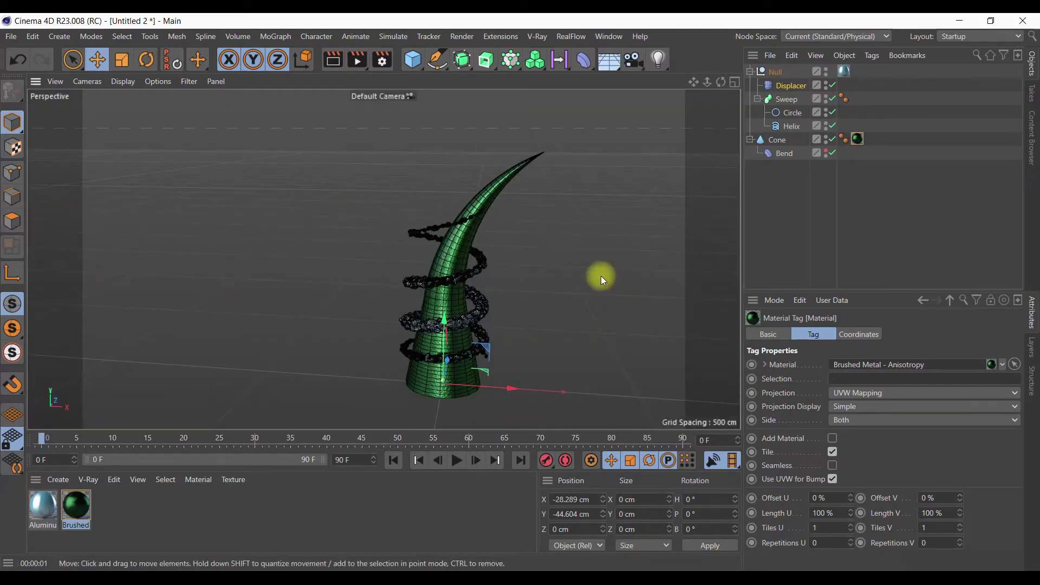
pyautogui.keyDown('alt'); pyautogui.moveTo(600, 275); pyautogui.dragTo(602, 275); pyautogui.keyUp('alt')
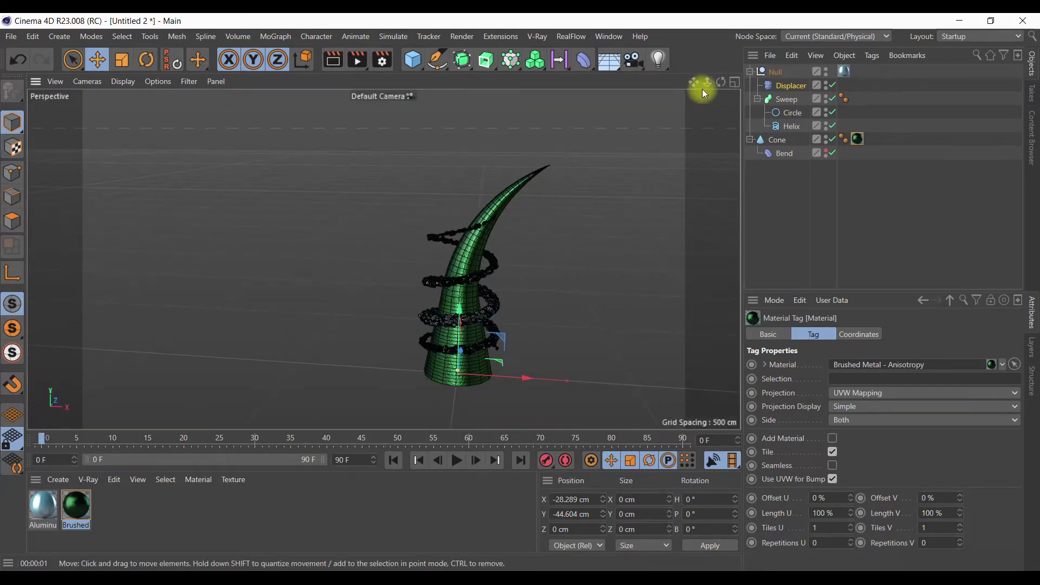
pyautogui.moveTo(513, 293)
pyautogui.keyDown('alt'); pyautogui.mouseDown()
pyautogui.moveTo(484, 259)
pyautogui.moveTo(447, 269)
pyautogui.mouseUp(); pyautogui.keyUp('alt')
pyautogui.scroll(2, 447, 270)
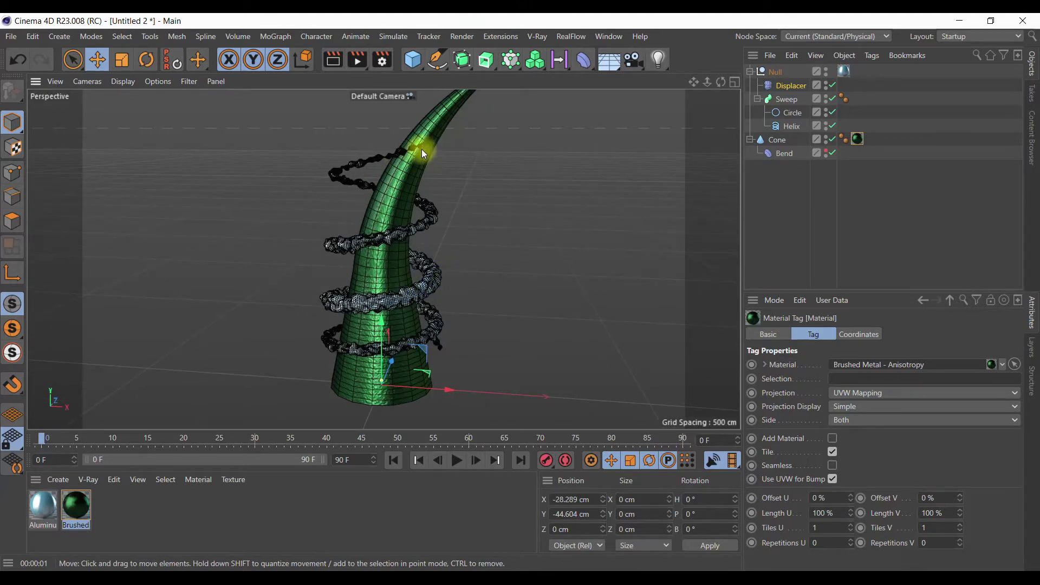
pyautogui.click(413, 59)
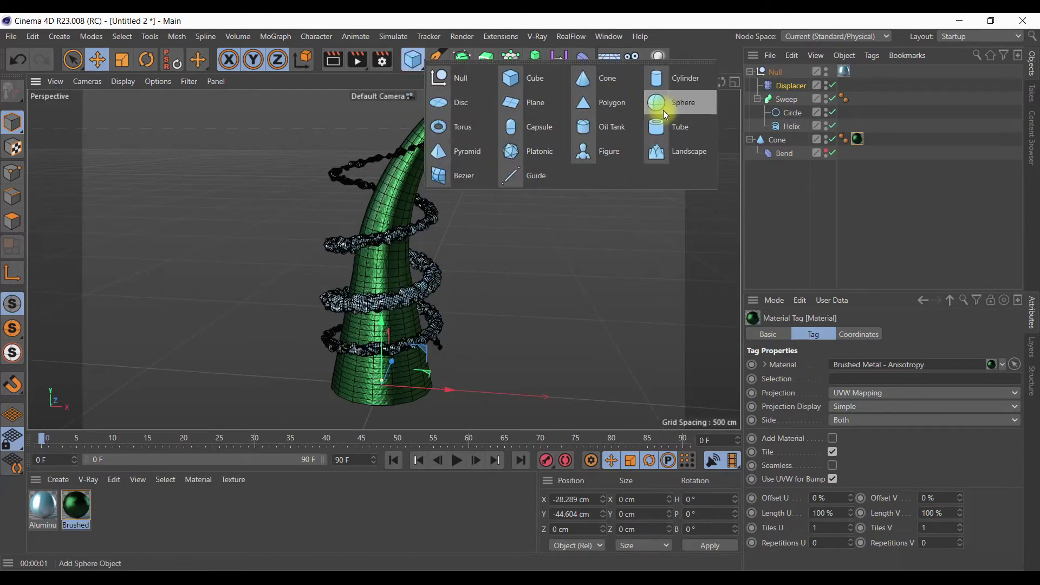
# - Add a sphere with a 16 cm radius and place it inside a new Cloner
pyautogui.click(665, 115)
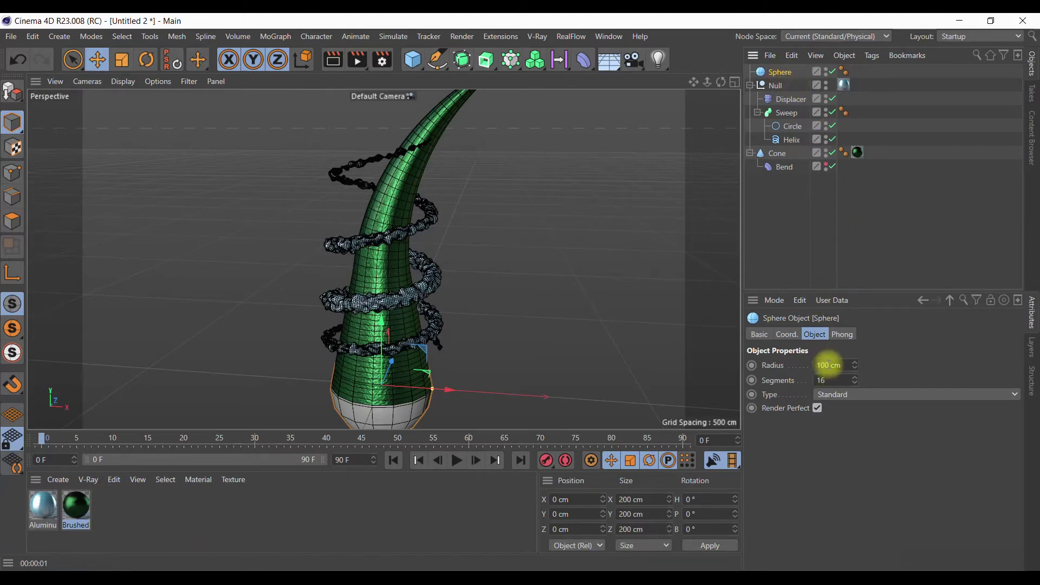
pyautogui.click(829, 365)
pyautogui.write('16')
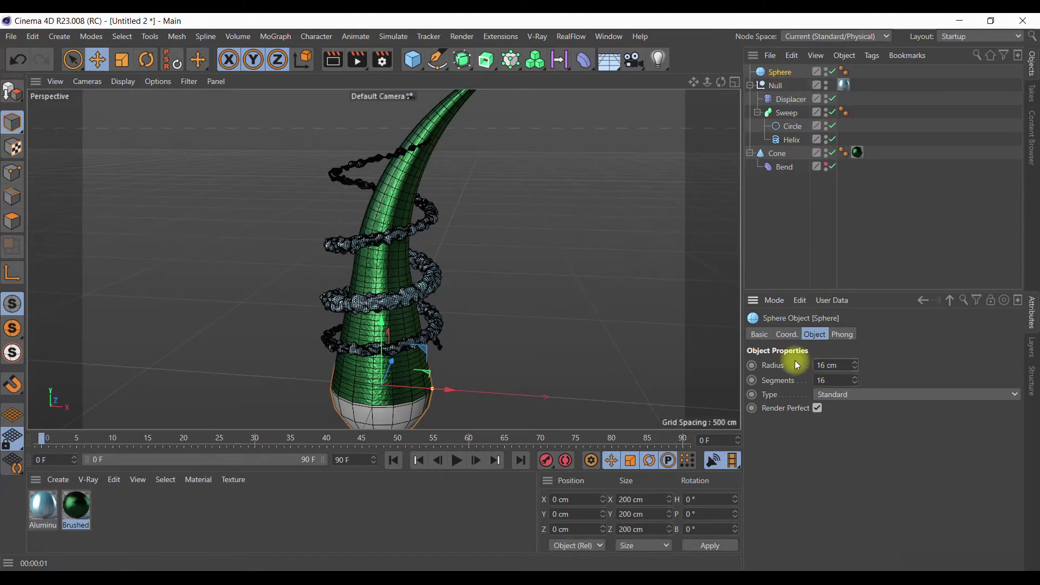
pyautogui.press('Return')
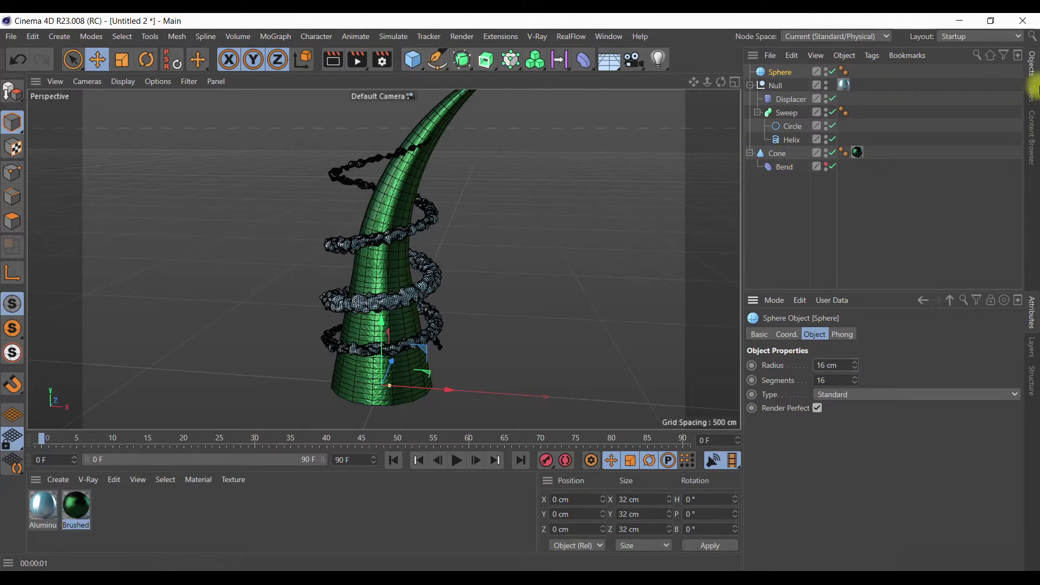
pyautogui.click(512, 60)
pyautogui.click(524, 78)
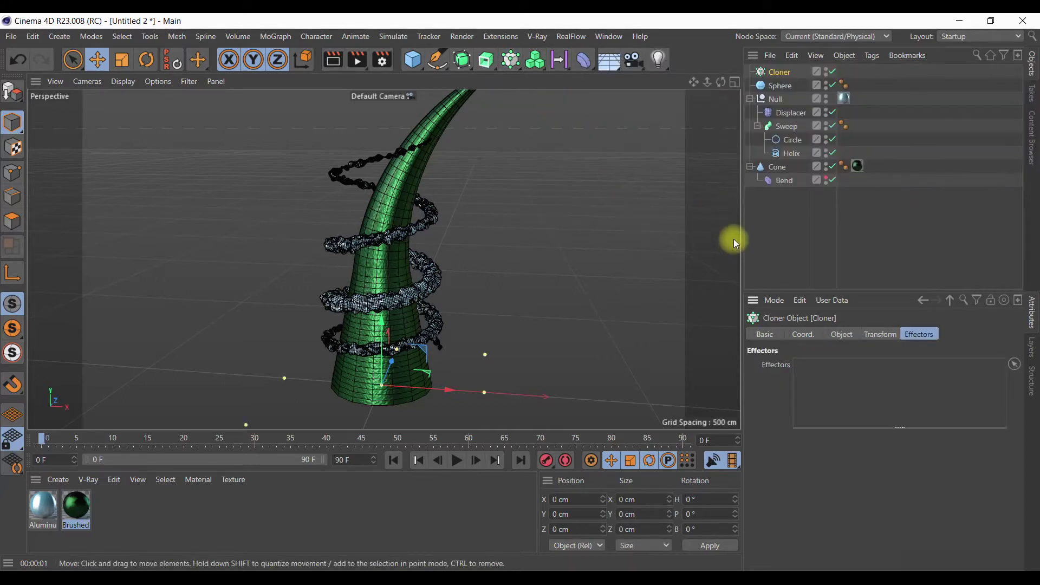
pyautogui.moveTo(780, 86); pyautogui.dragTo(784, 75)
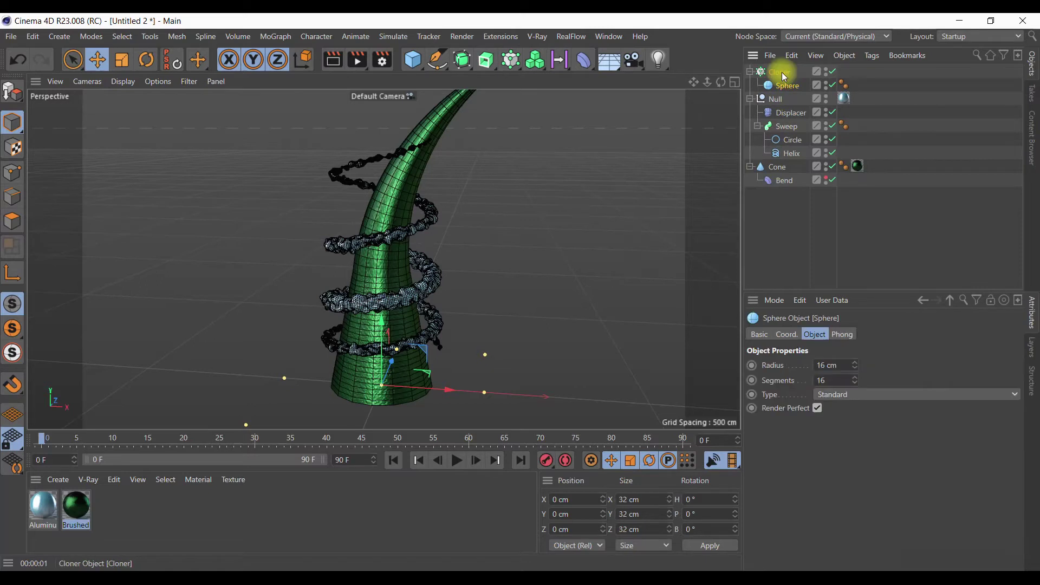
# - Set the Cloner to Object mode on the Helix with 27 clones
pyautogui.click(785, 76)
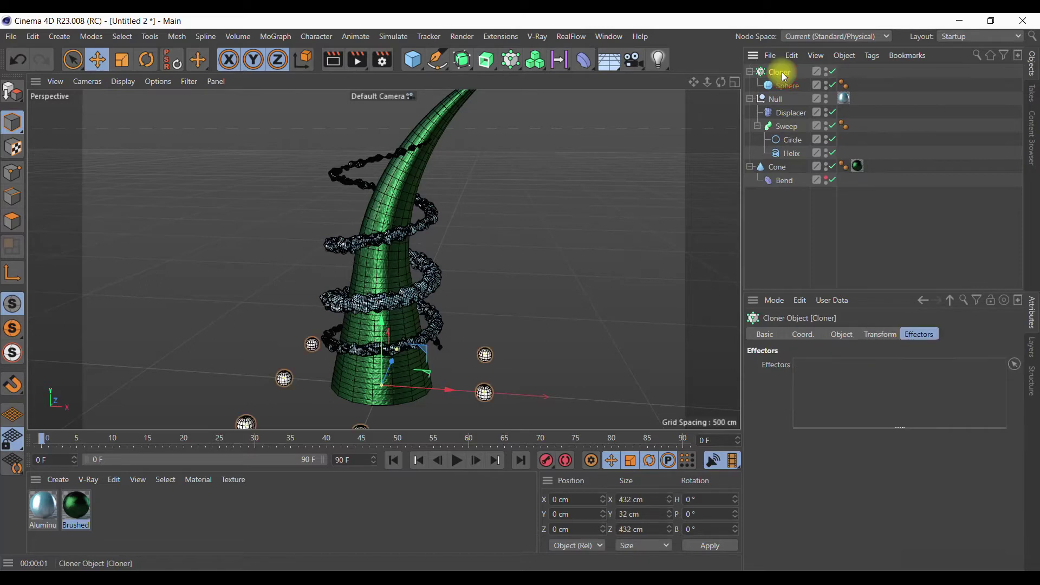
pyautogui.click(846, 336)
pyautogui.click(854, 365)
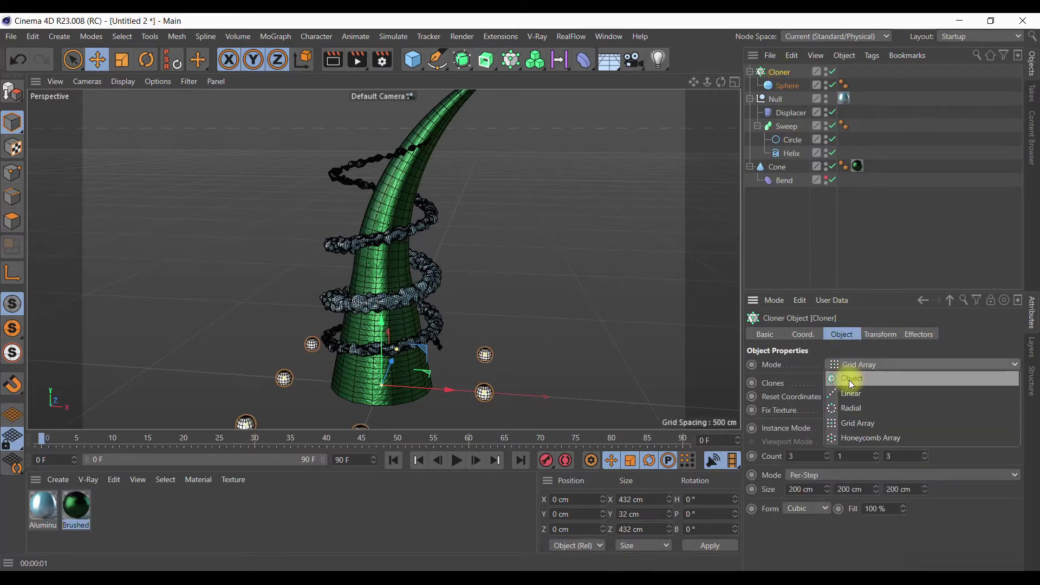
pyautogui.click(852, 384)
pyautogui.moveTo(793, 154); pyautogui.dragTo(894, 455)
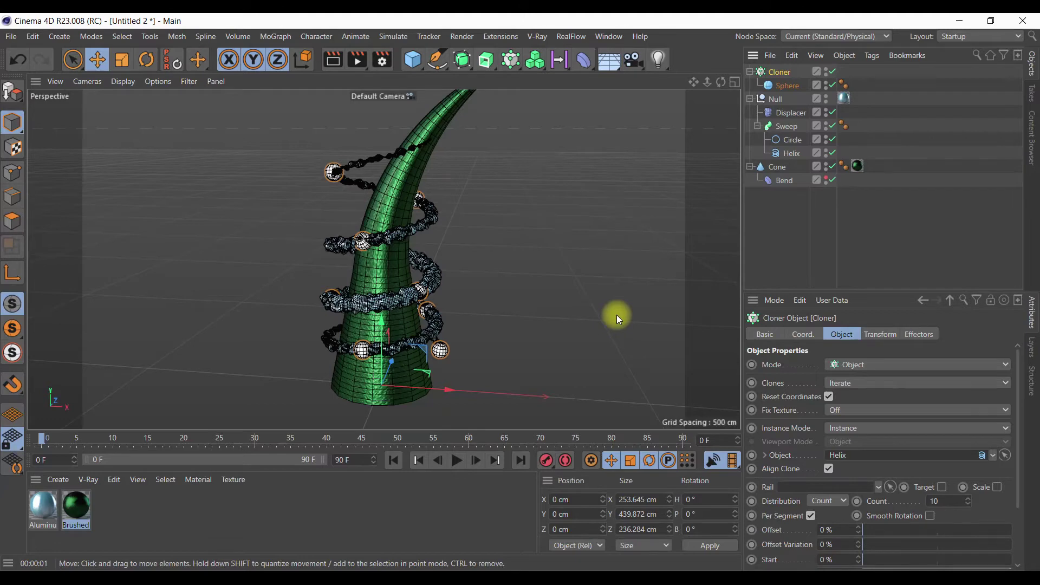
pyautogui.moveTo(967, 504); pyautogui.dragTo(968, 502)
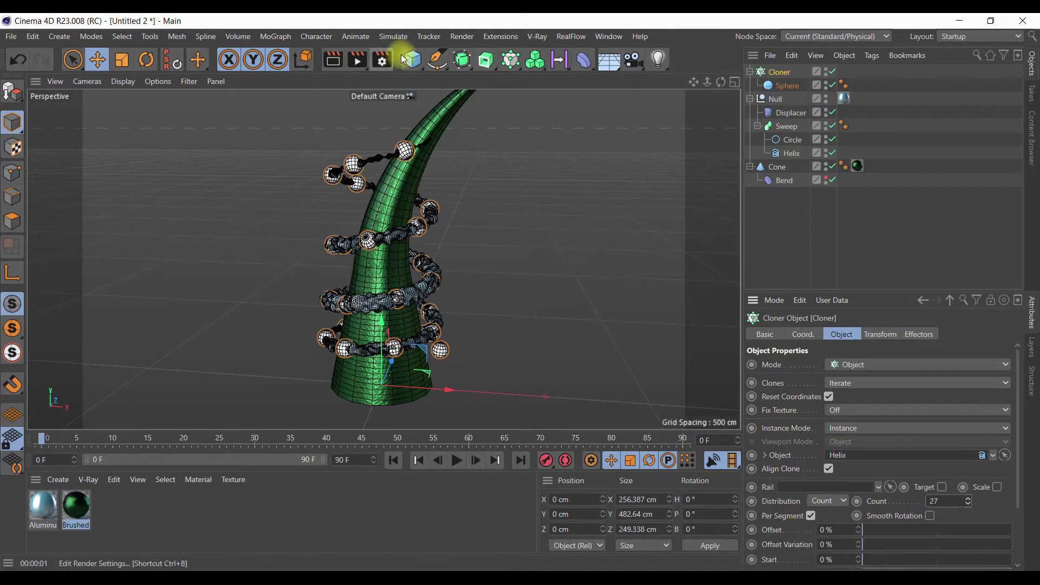
pyautogui.click(418, 65)
# - Add a 10 cm-radius Platonic inside the Cloner
pyautogui.click(539, 153)
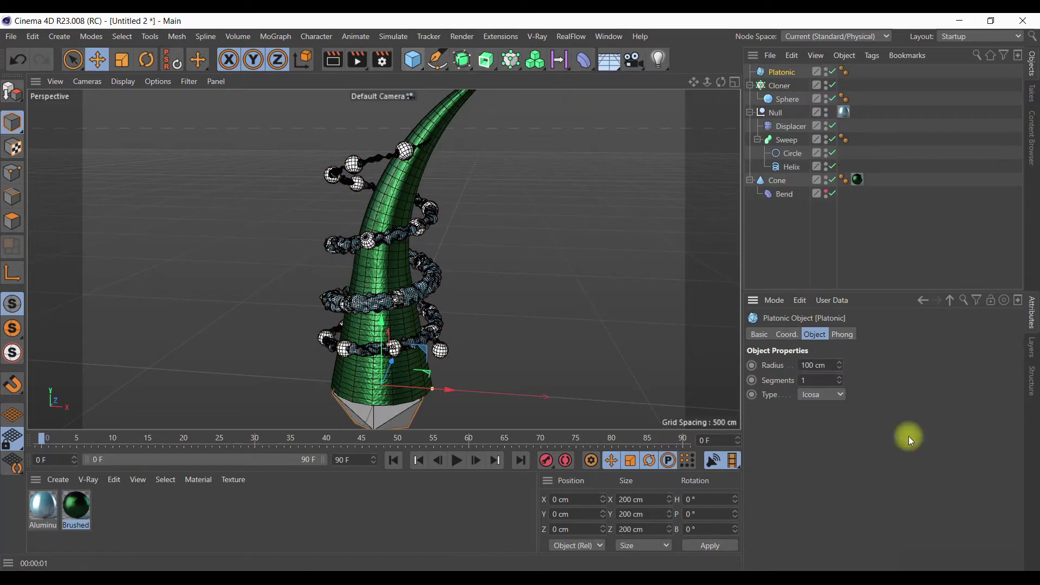
pyautogui.click(813, 365)
pyautogui.write('10')
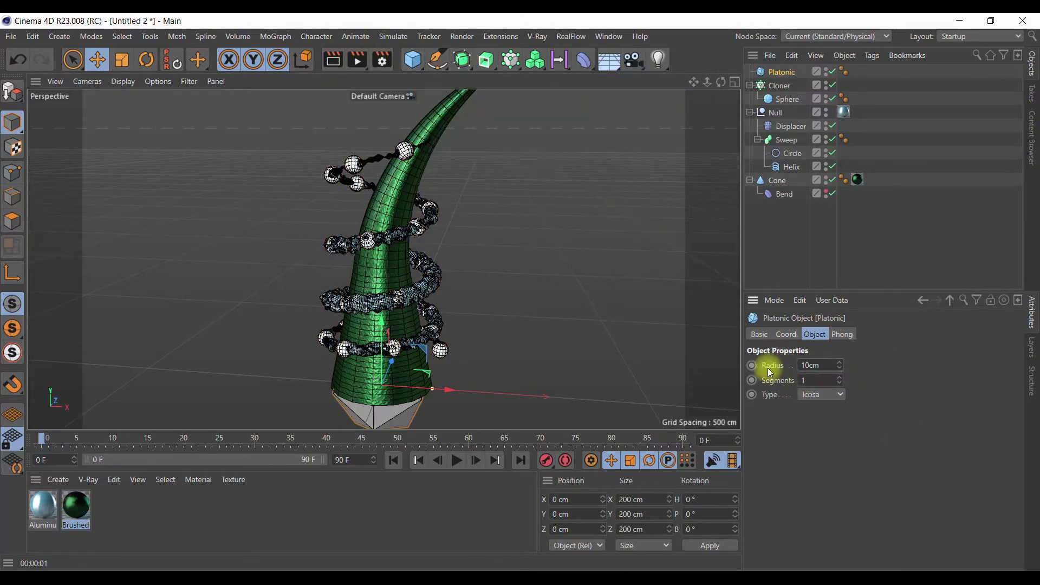
pyautogui.click(787, 475)
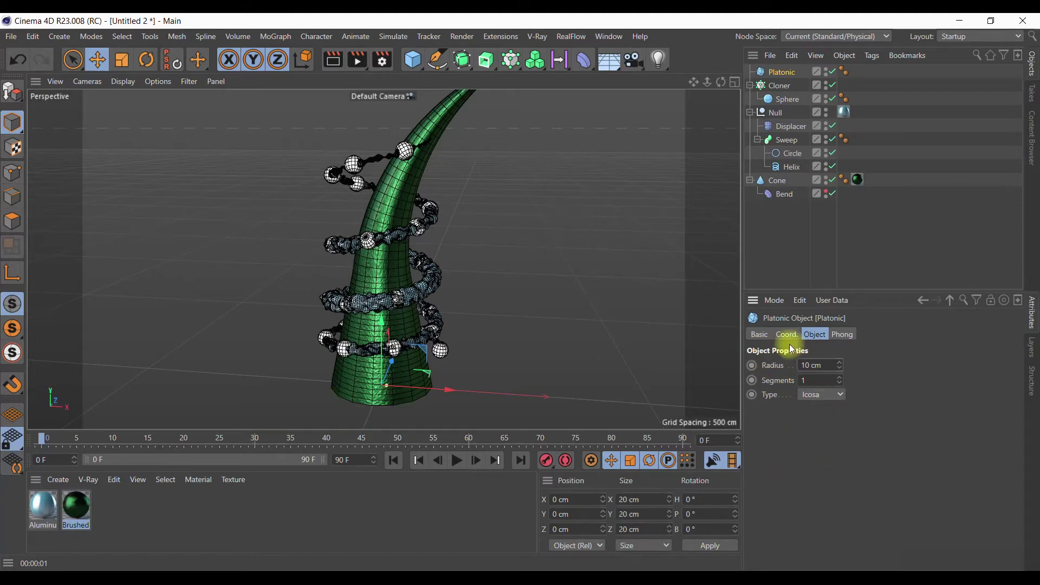
pyautogui.moveTo(783, 74); pyautogui.dragTo(784, 87)
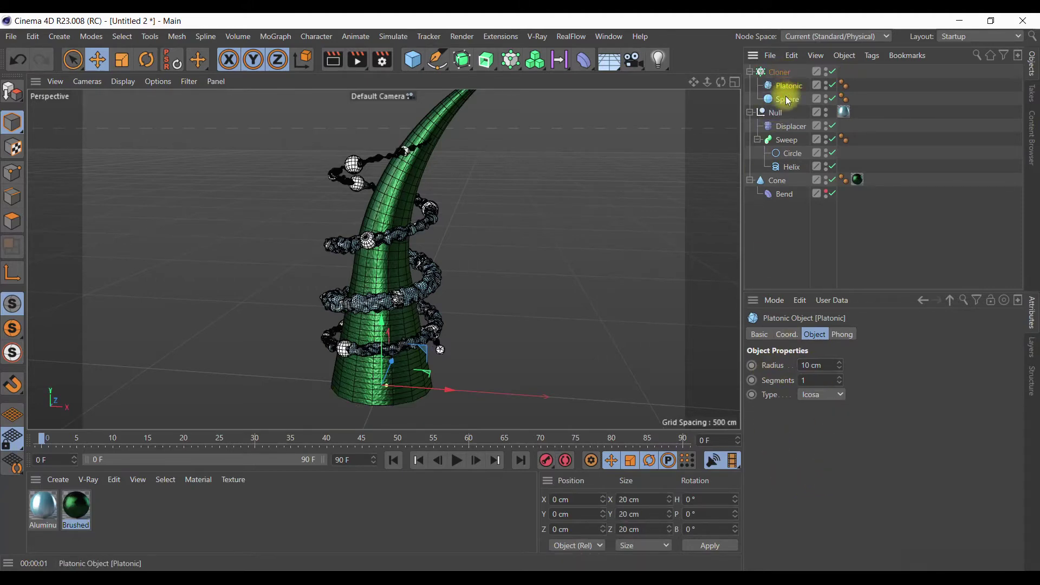
pyautogui.scroll(3, 412, 334)
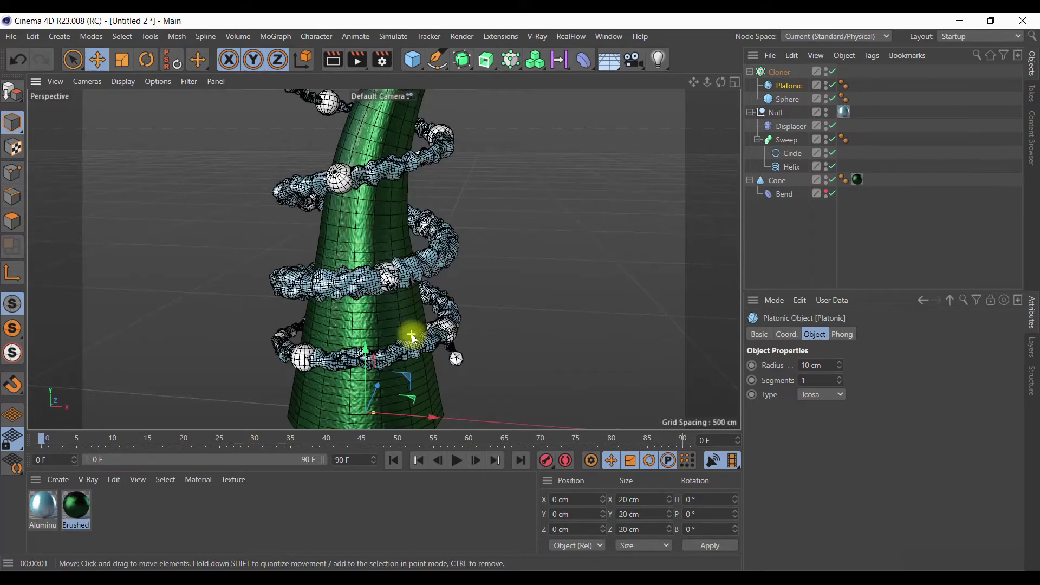
pyautogui.scroll(2, 412, 334)
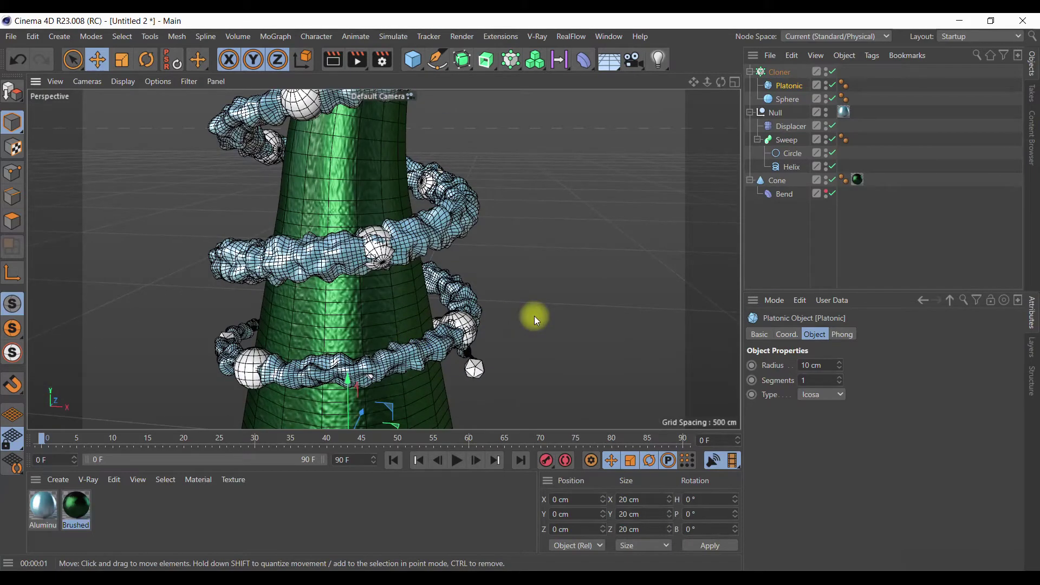
pyautogui.scroll(-1, 534, 317)
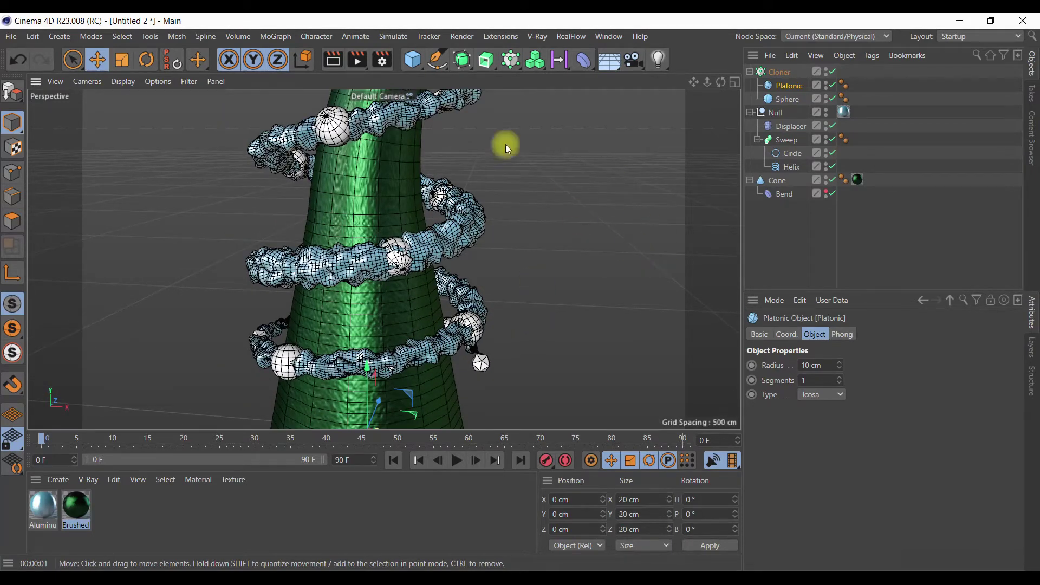
# - Add a 15 cm Pyramid pointing along -Y inside the Cloner
pyautogui.click(416, 63)
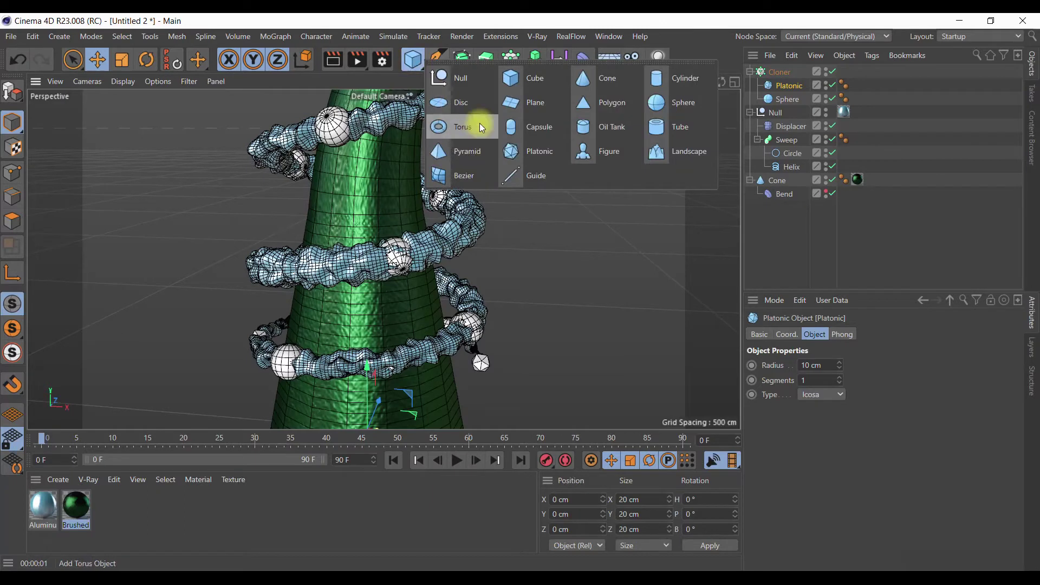
pyautogui.click(493, 154)
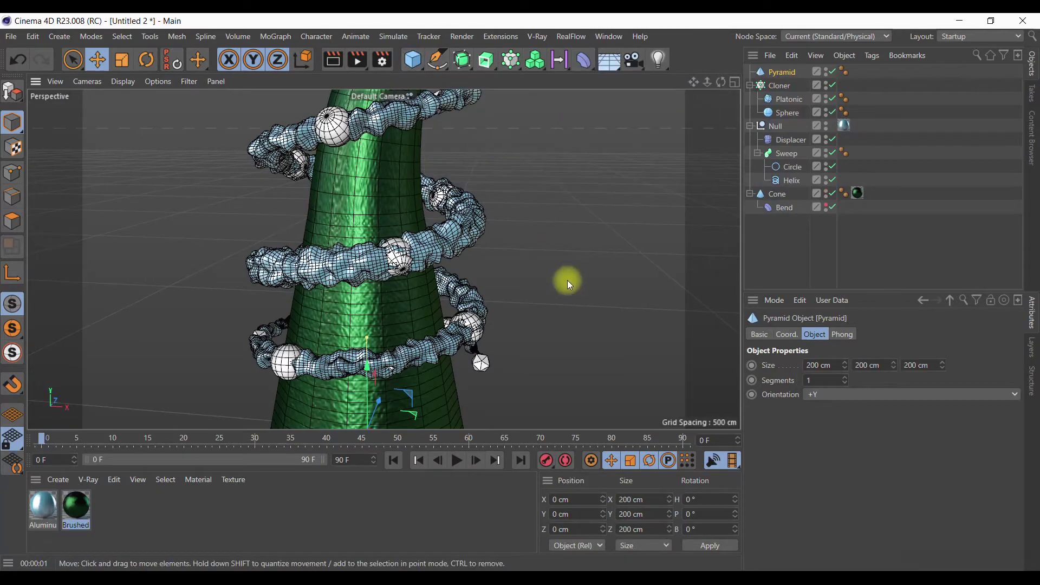
pyautogui.click(819, 366)
pyautogui.write('15')
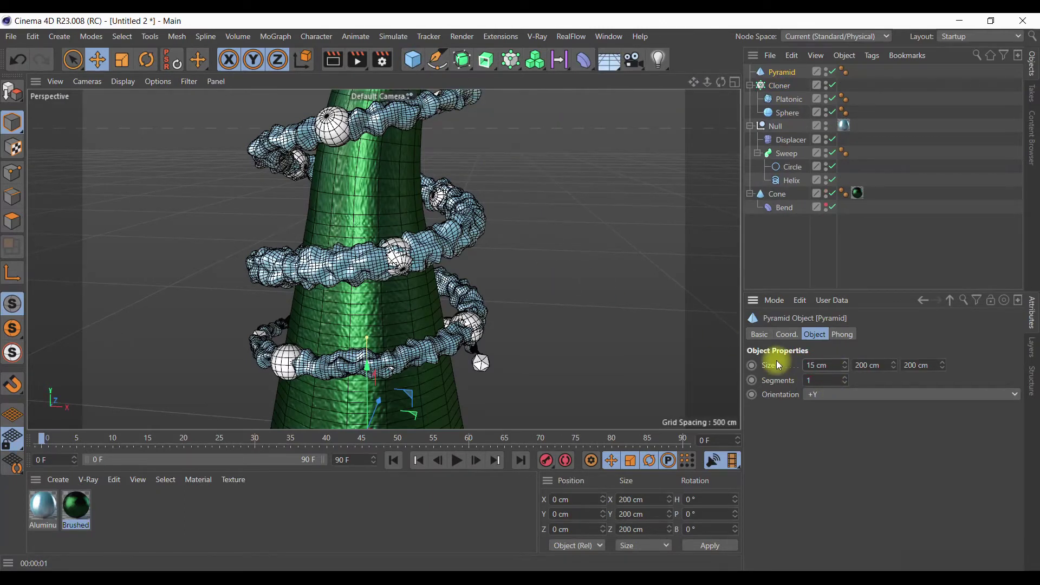
pyautogui.click(867, 365)
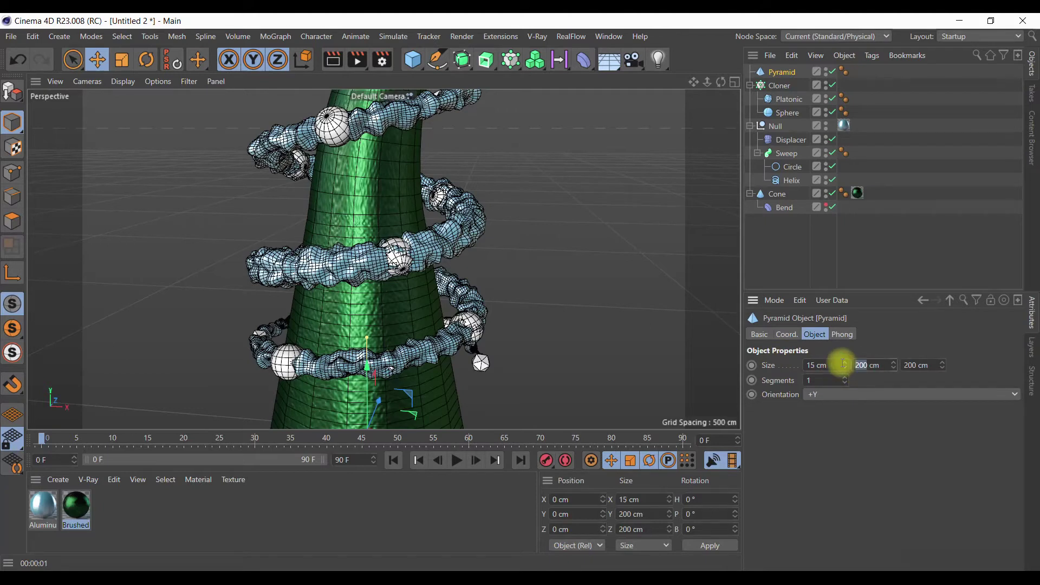
pyautogui.write('15')
pyautogui.click(915, 366)
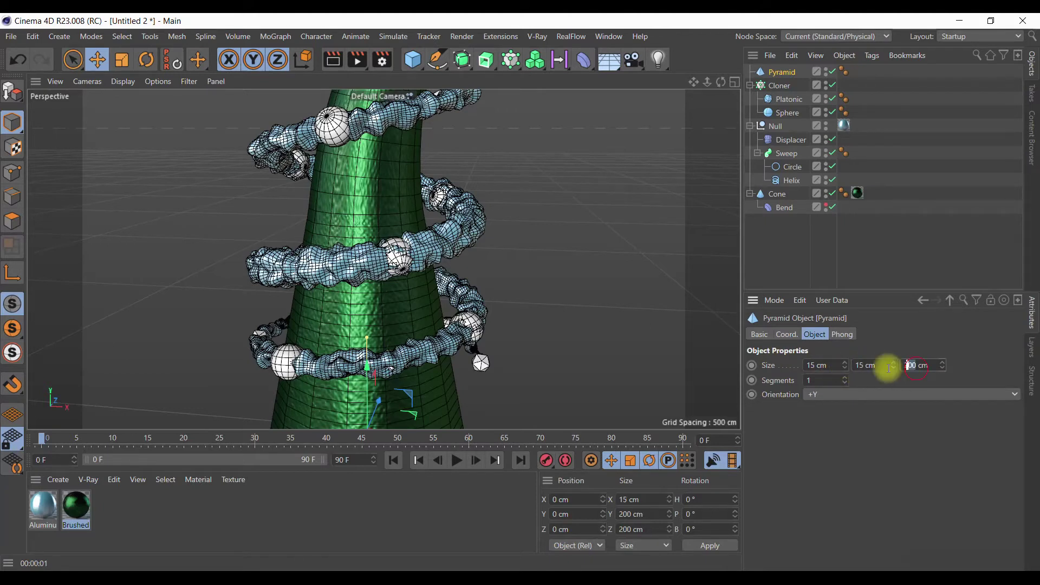
pyautogui.write('15')
pyautogui.click(866, 395)
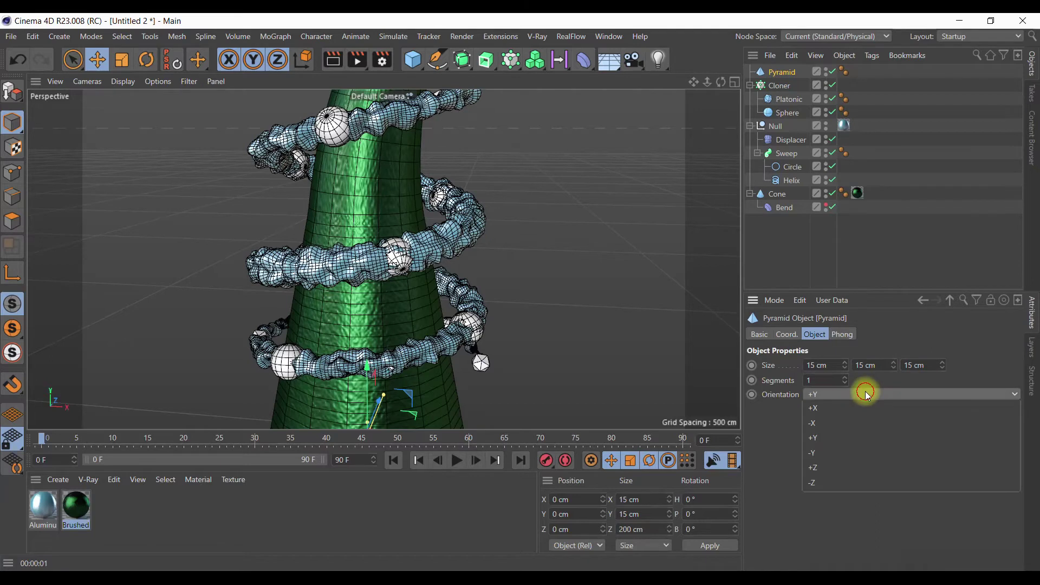
pyautogui.click(824, 441)
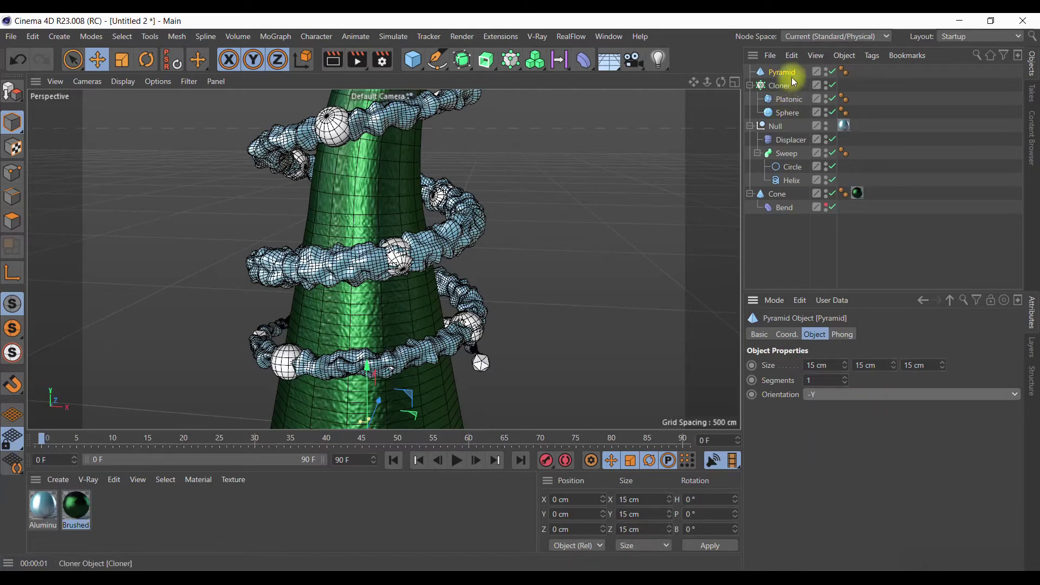
pyautogui.moveTo(780, 72); pyautogui.dragTo(783, 92)
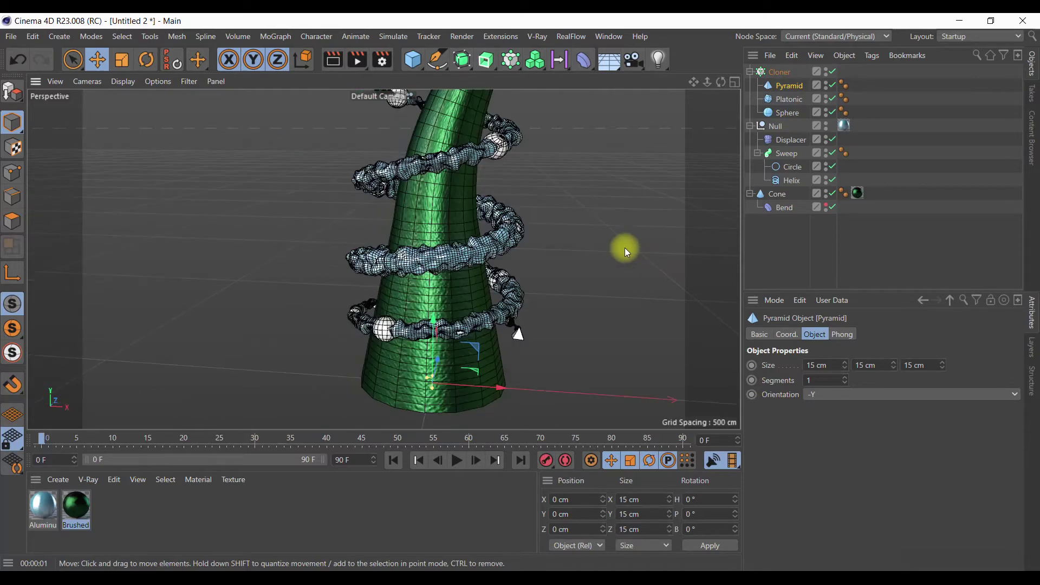
# - Set the Cloner to Blend its shapes and raise the count to 58
pyautogui.click(785, 74)
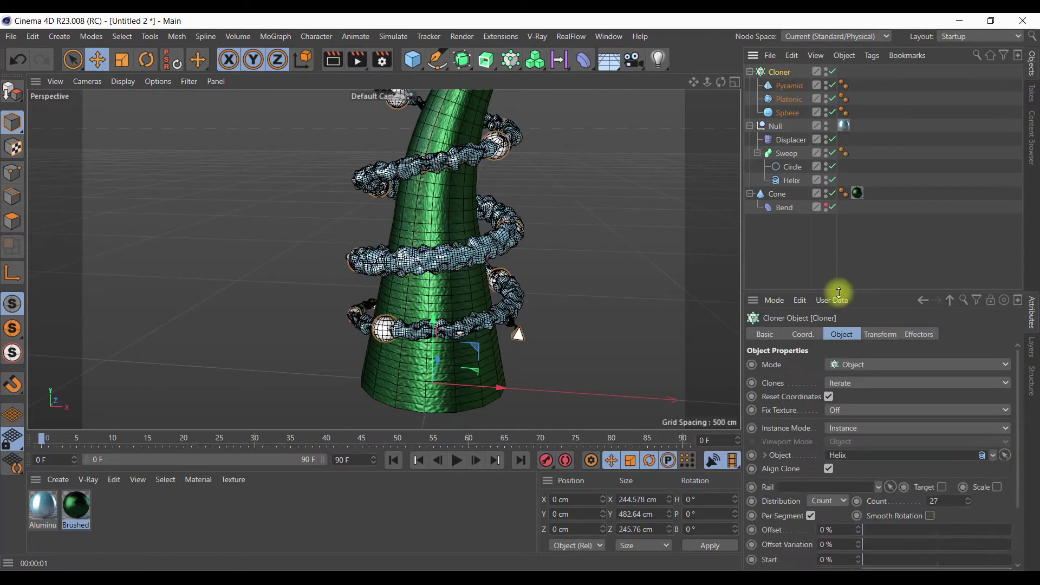
pyautogui.click(848, 383)
pyautogui.click(848, 428)
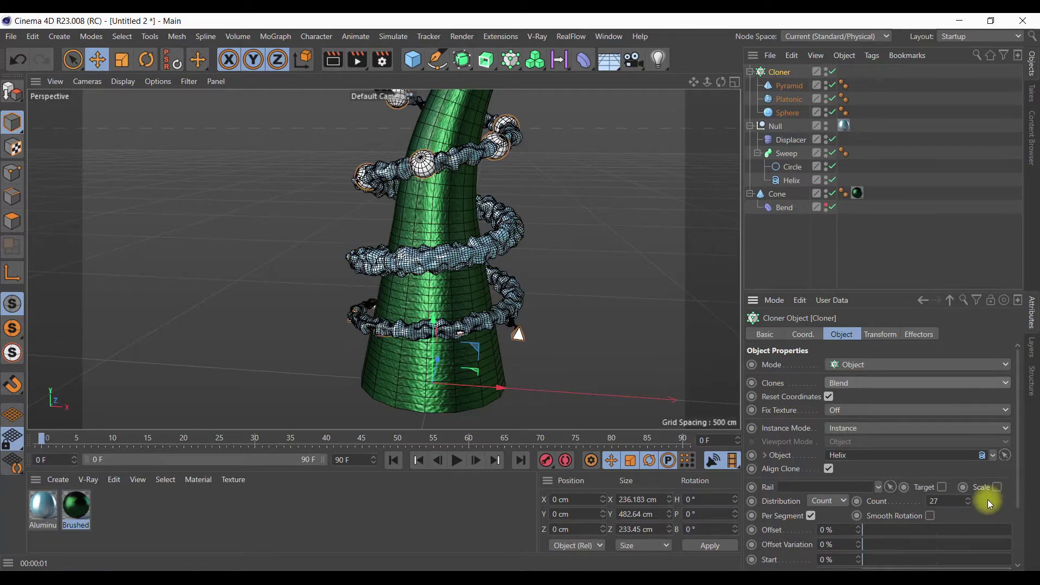
pyautogui.moveTo(970, 496); pyautogui.dragTo(970, 495)
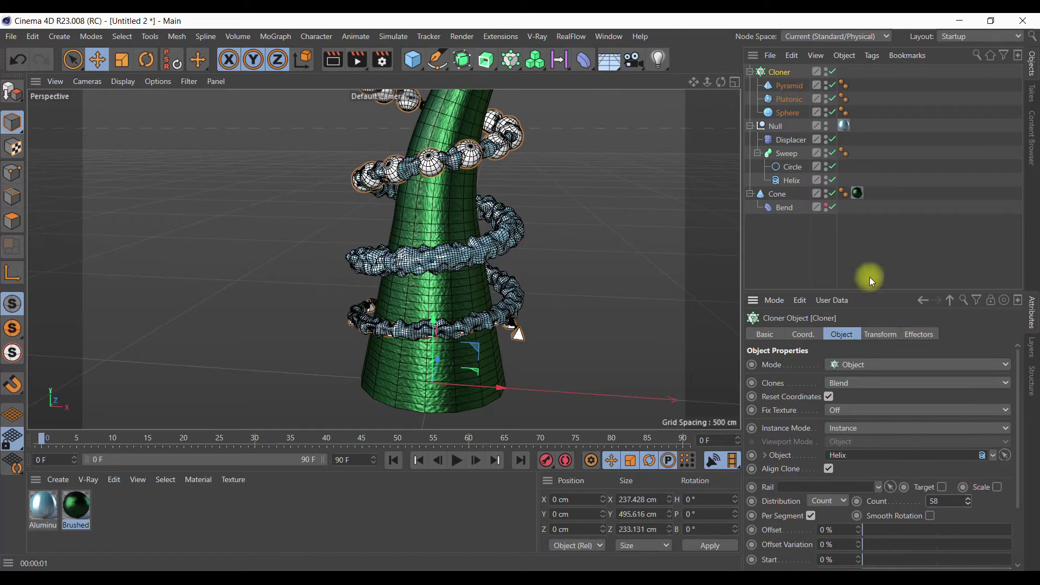
# - Add a Random effector that randomizes uniform scale instead of position
pyautogui.click(515, 62)
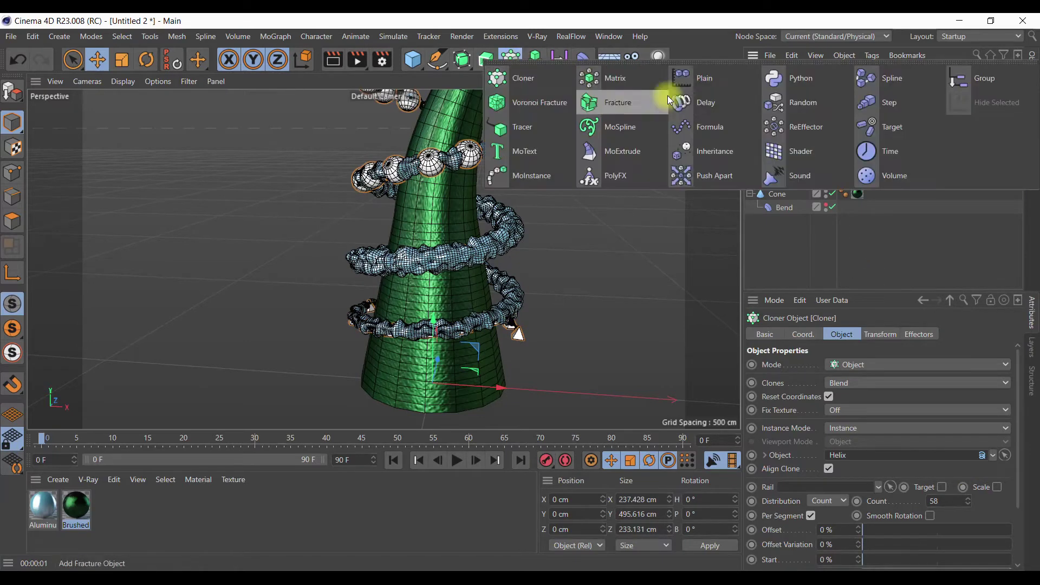
pyautogui.click(795, 106)
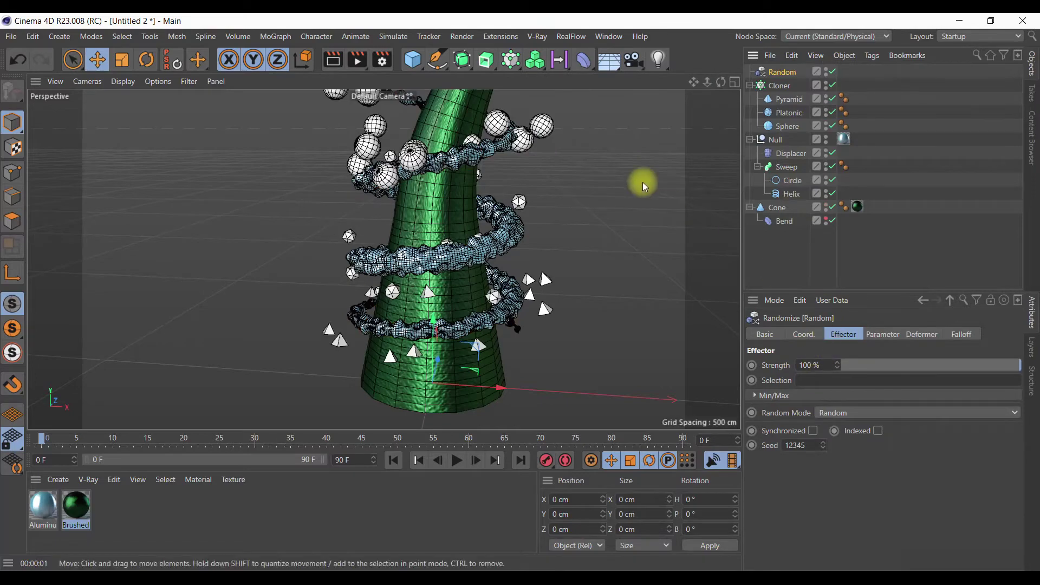
pyautogui.moveTo(694, 82)
pyautogui.mouseDown()
pyautogui.moveTo(483, 390)
pyautogui.moveTo(439, 434)
pyautogui.moveTo(418, 402)
pyautogui.mouseUp()
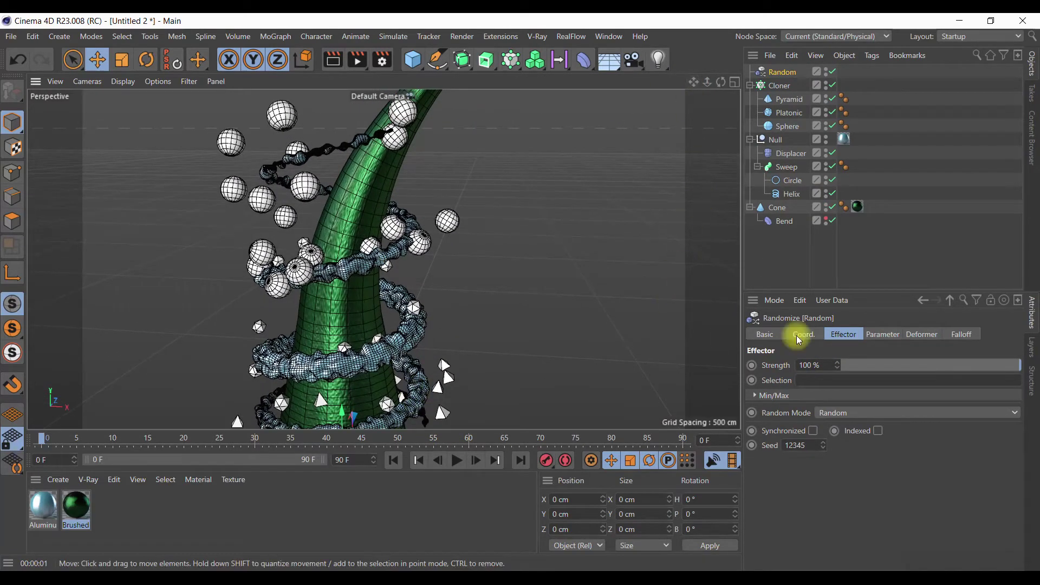
pyautogui.click(883, 333)
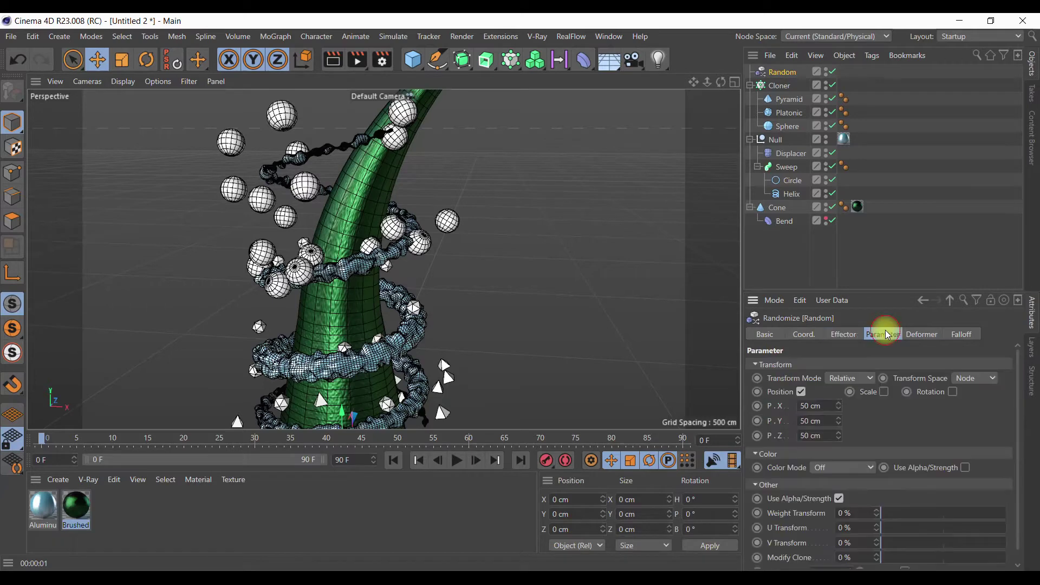
pyautogui.click(802, 392)
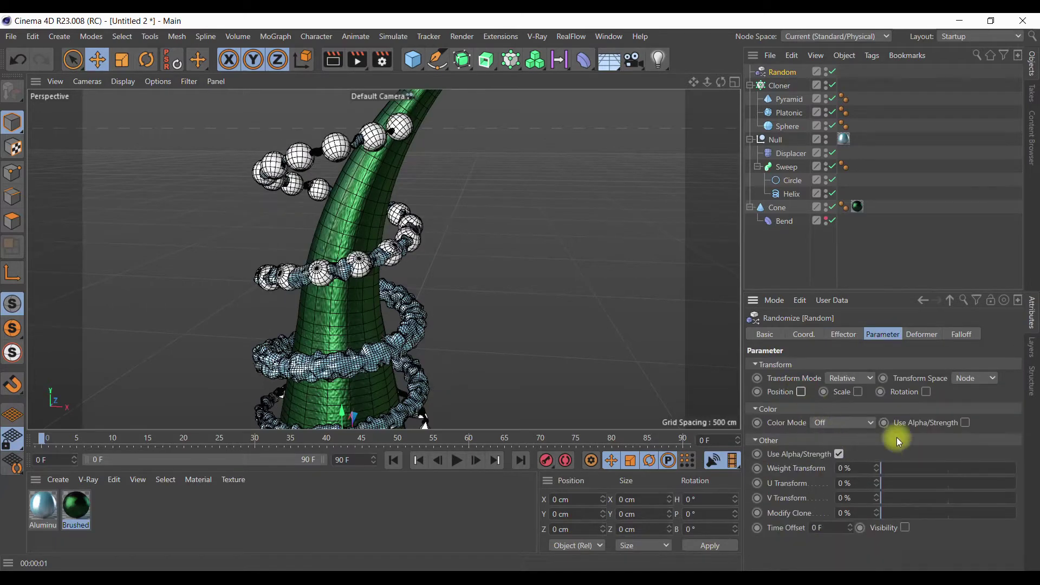
pyautogui.click(859, 394)
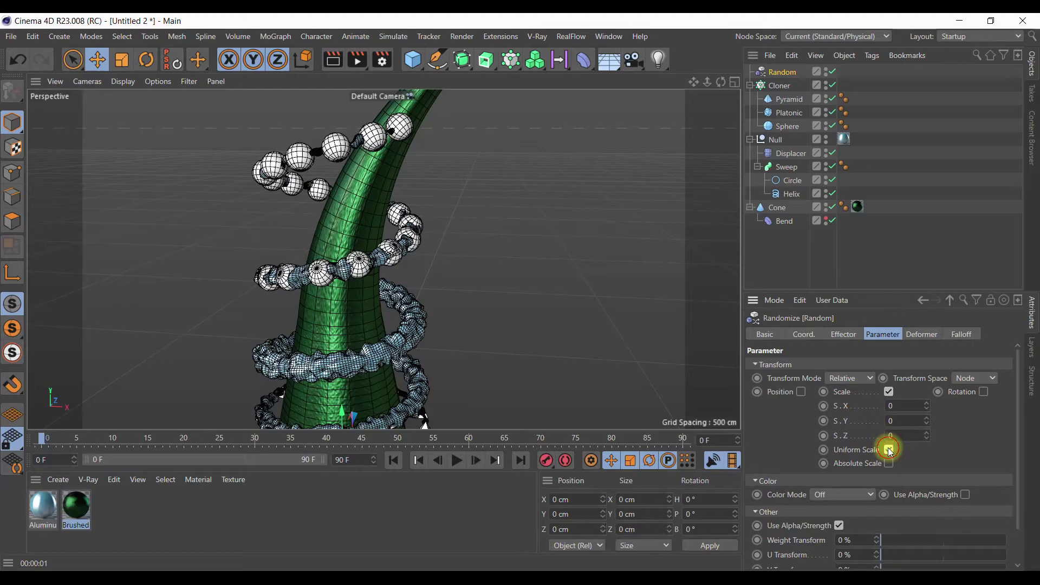
pyautogui.click(890, 450)
pyautogui.write('1')
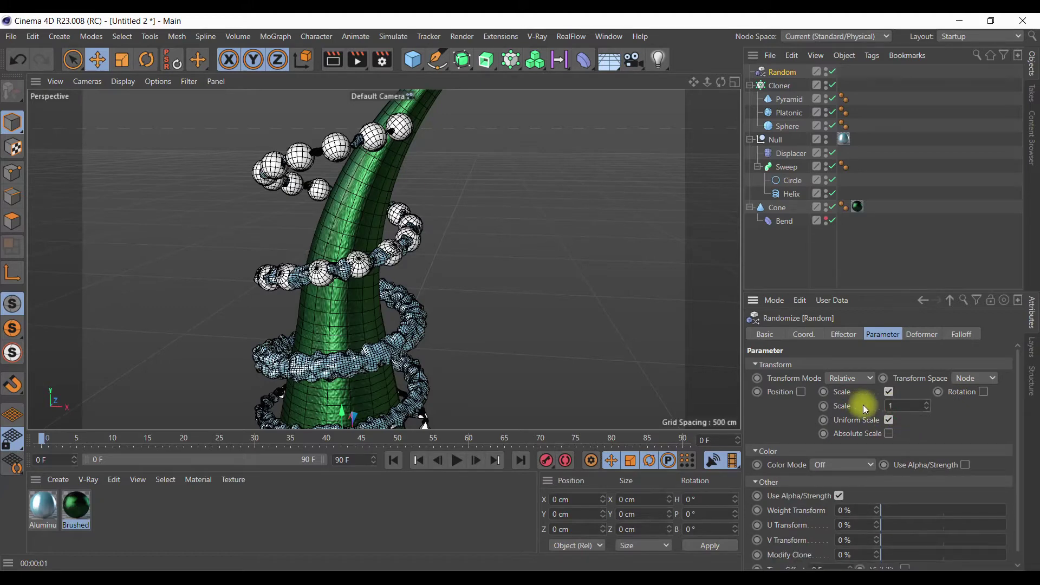
# - Re-centre the view on the cone and render a preview
pyautogui.scroll(-3, 531, 303)
pyautogui.scroll(-3, 522, 297)
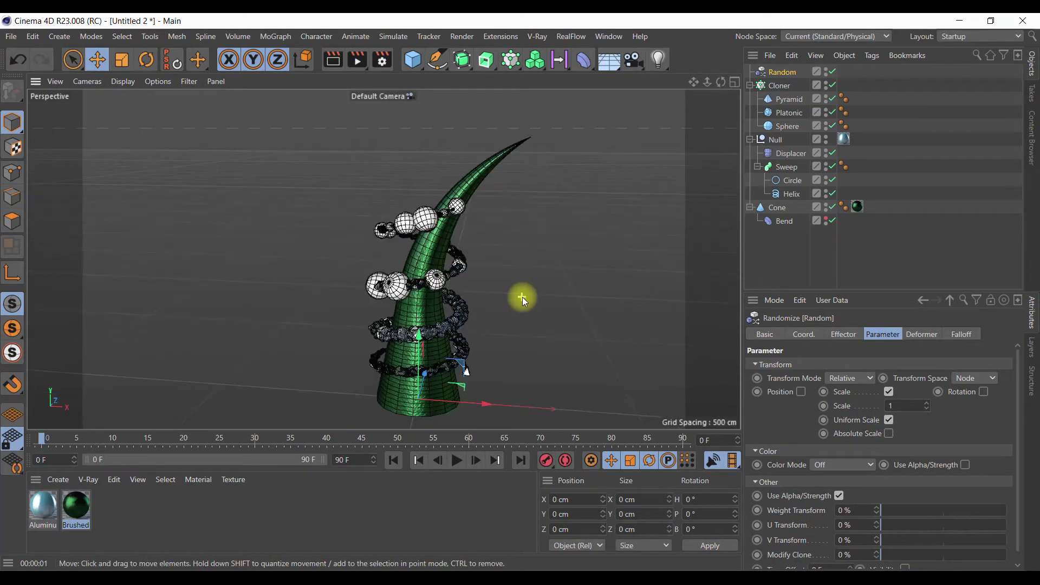
pyautogui.scroll(1, 532, 325)
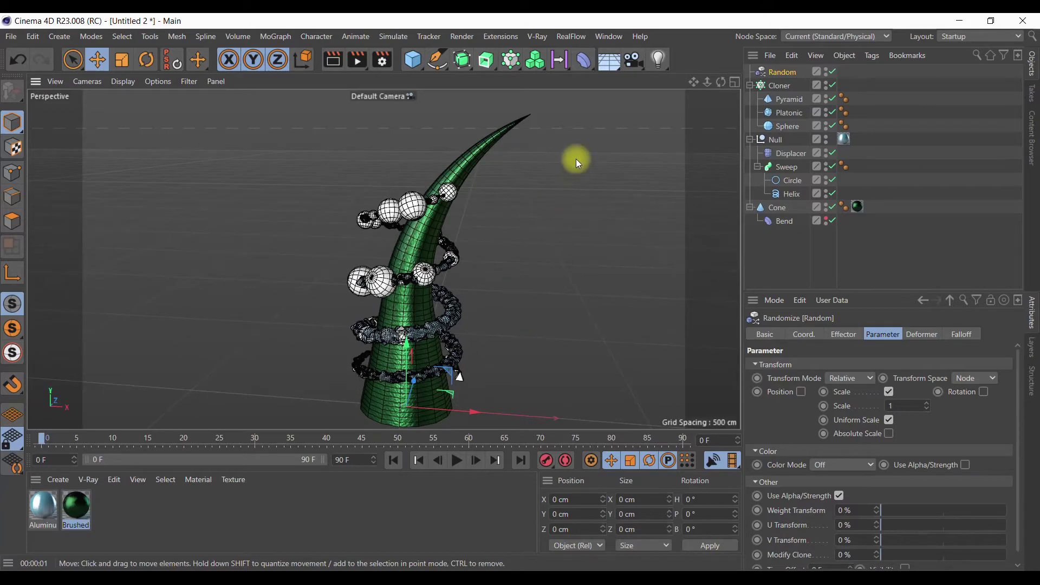
pyautogui.moveTo(693, 82); pyautogui.dragTo(657, 244)
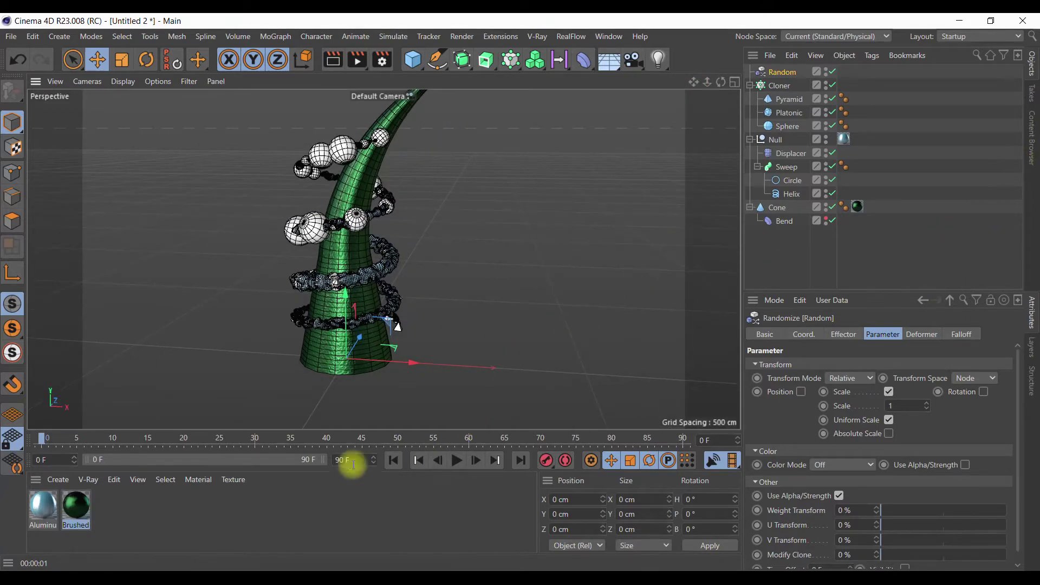
pyautogui.click(333, 59)
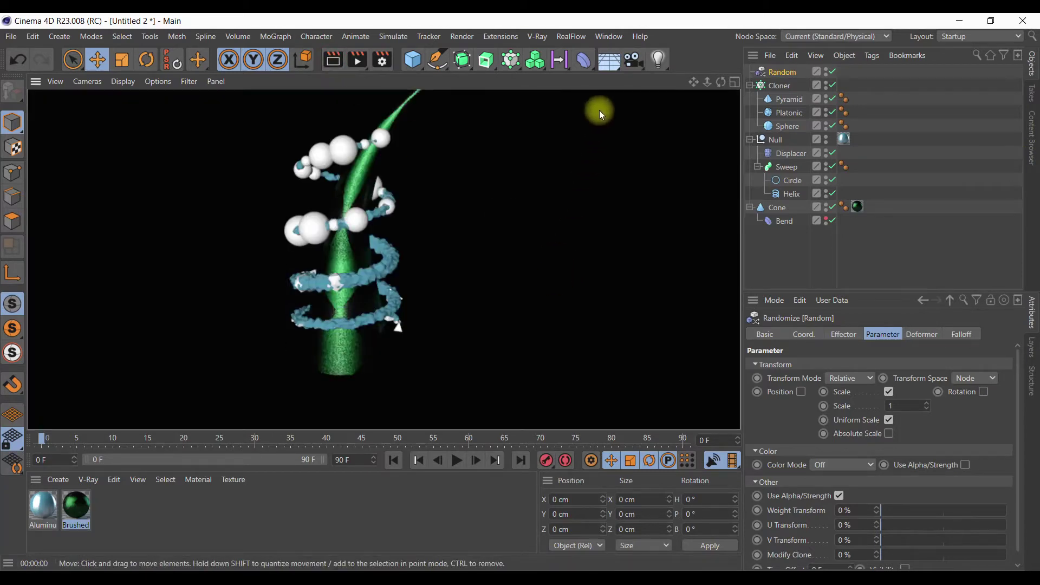
# - Add a Physical Sky and make the Random effector randomize both position and scale
pyautogui.click(609, 63)
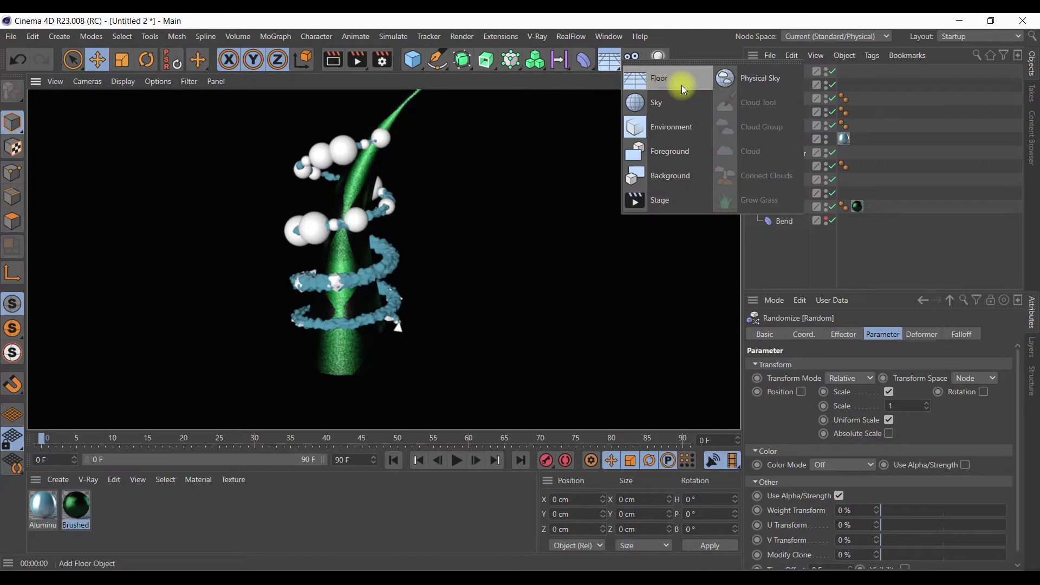
pyautogui.click(751, 83)
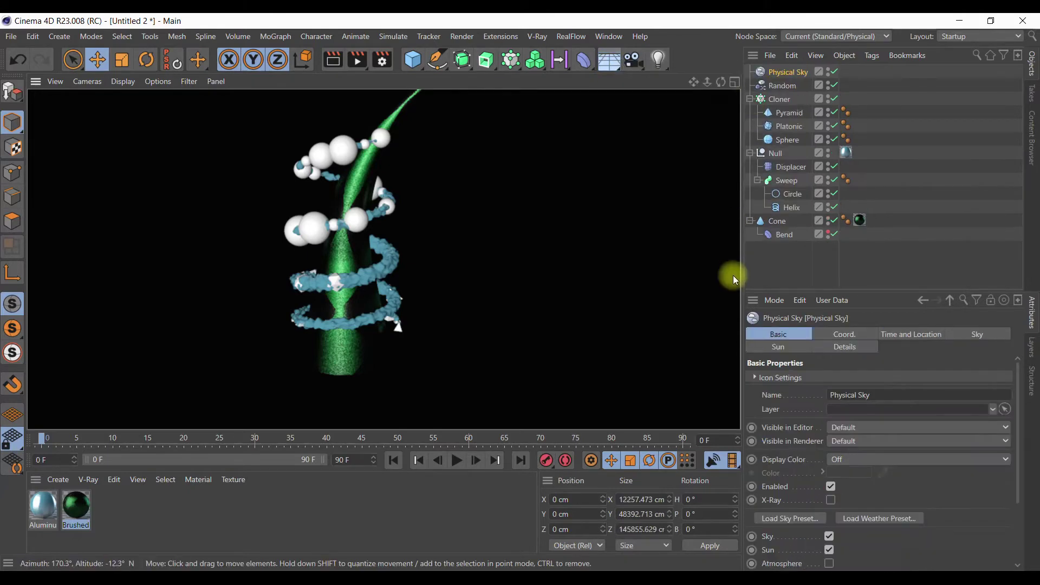
pyautogui.click(782, 86)
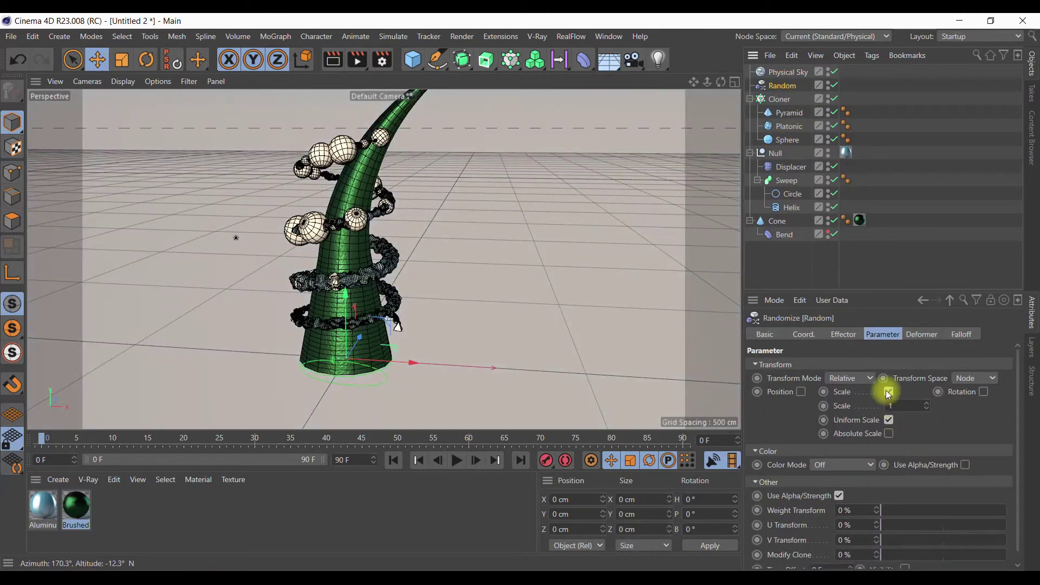
pyautogui.click(889, 392)
pyautogui.click(800, 391)
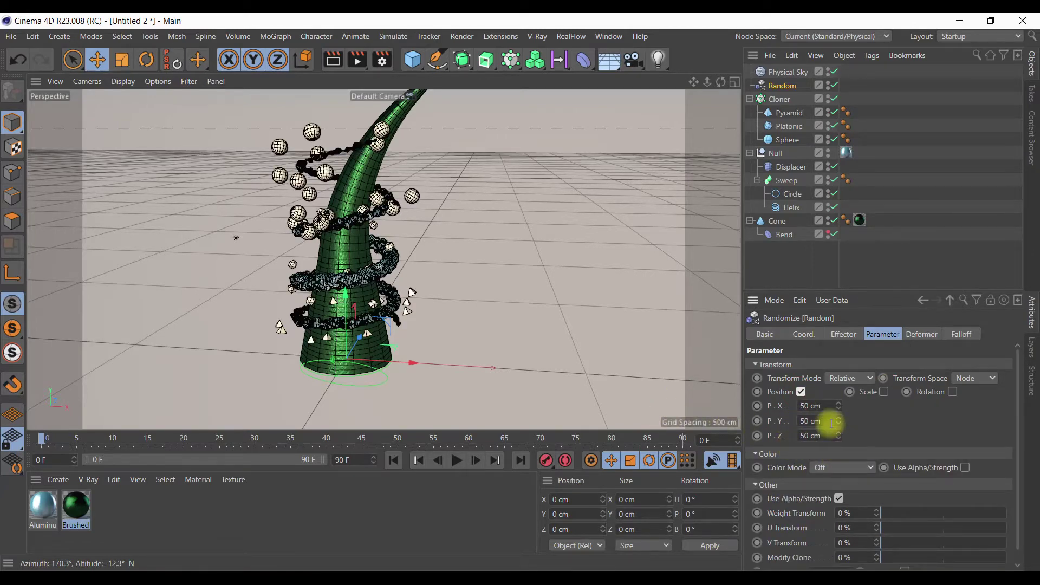
pyautogui.click(884, 391)
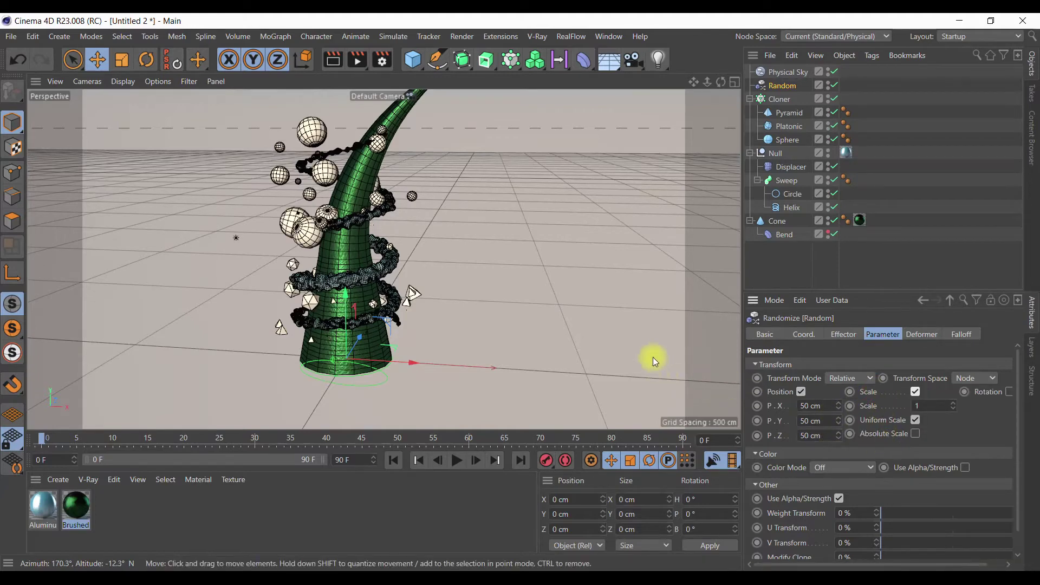
# - Render a preview, then return to the editor and frame the whole figure
pyautogui.click(332, 60)
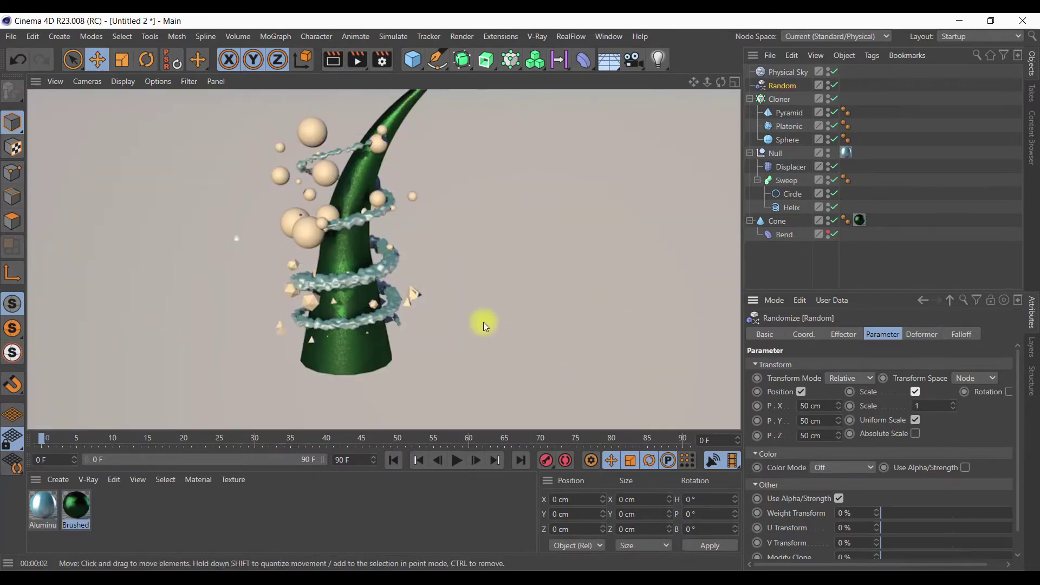
pyautogui.click(486, 326)
pyautogui.scroll(-3, 484, 322)
pyautogui.scroll(-3, 483, 322)
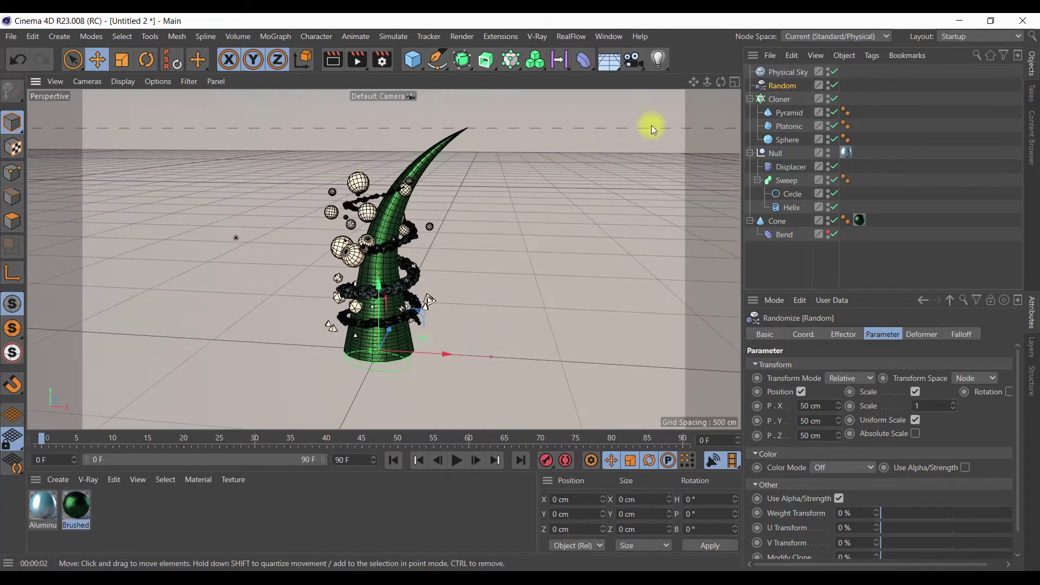
pyautogui.moveTo(694, 82); pyautogui.dragTo(693, 39)
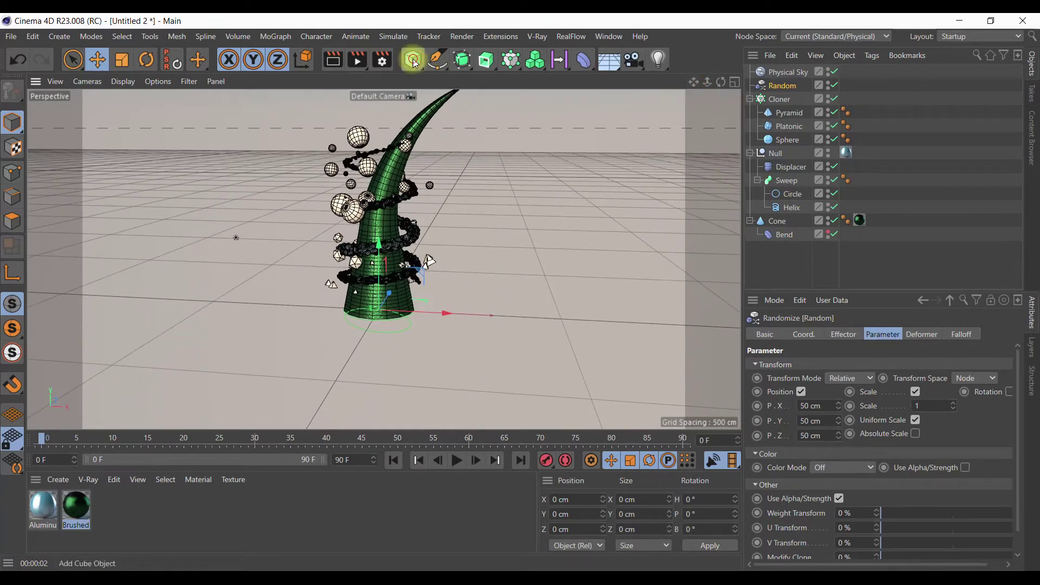
# - Add a 10 cm-radius, 300 cm-tall cylinder and lower it beneath the cone to Y -126.644 cm
pyautogui.moveTo(415, 64); pyautogui.dragTo(672, 77)
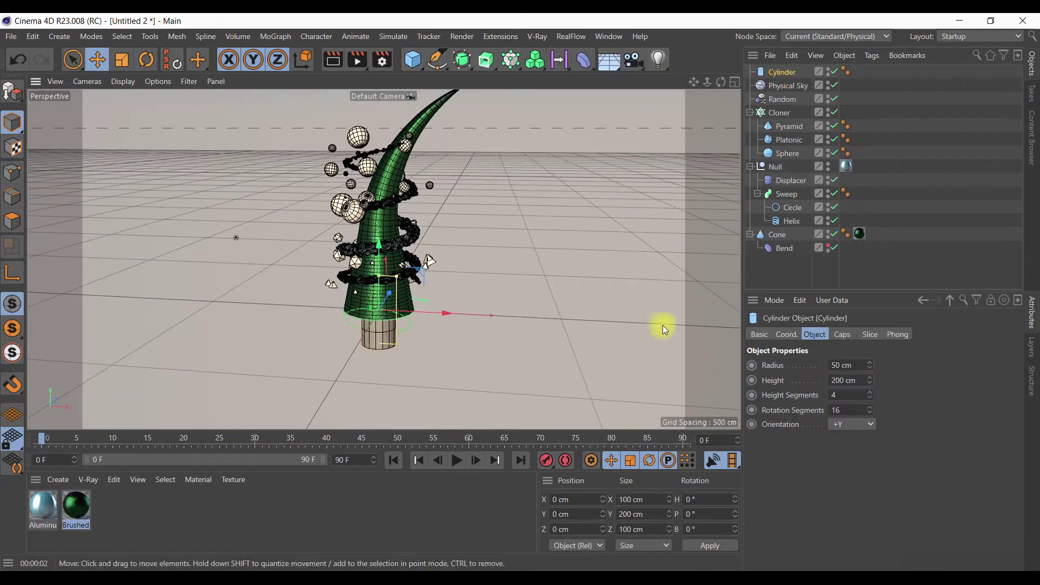
pyautogui.doubleClick(841, 367)
pyautogui.write('10')
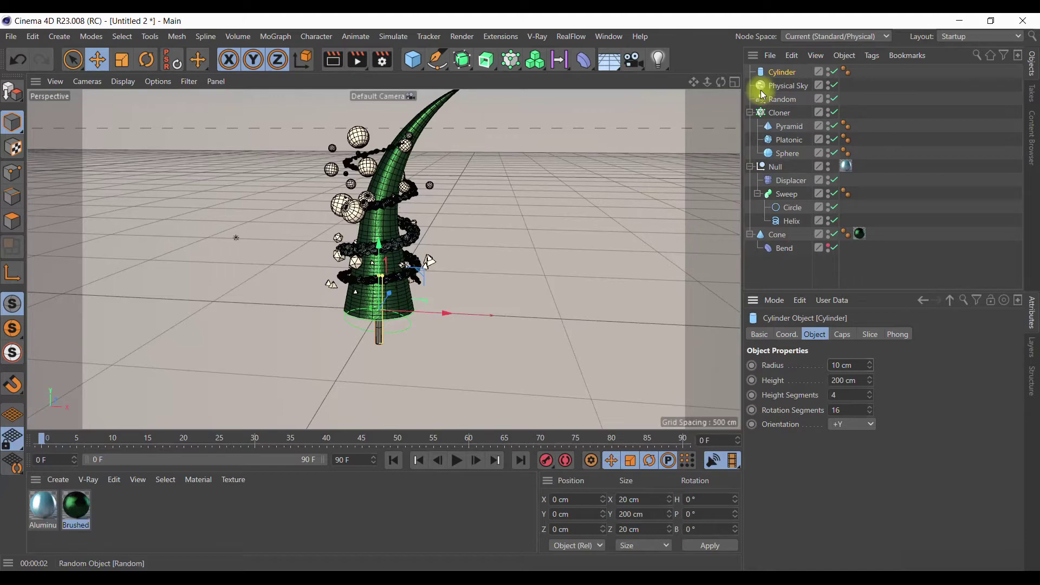
pyautogui.click(736, 82)
pyautogui.moveTo(580, 406); pyautogui.dragTo(594, 404)
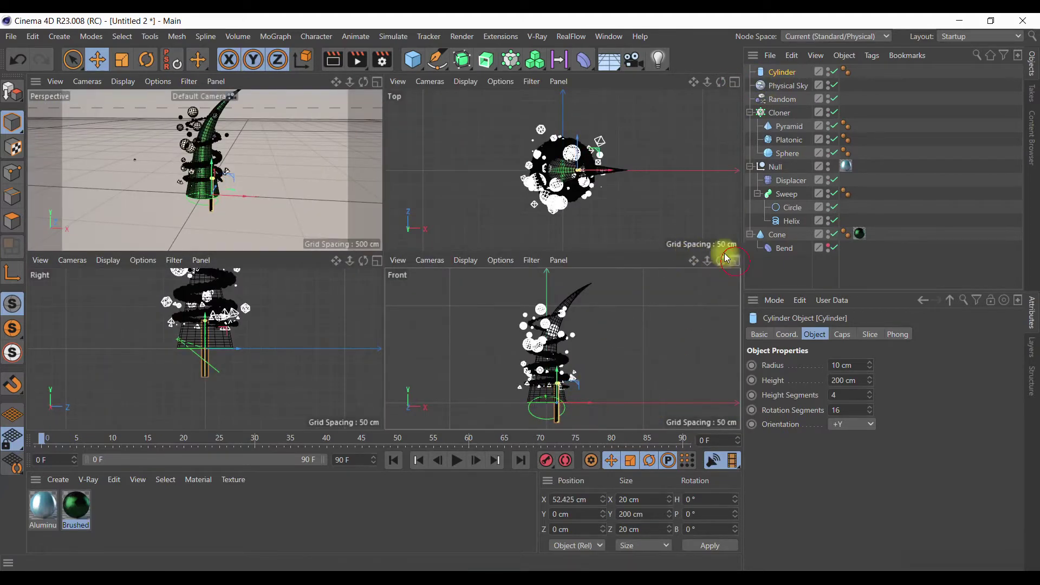
pyautogui.click(735, 261)
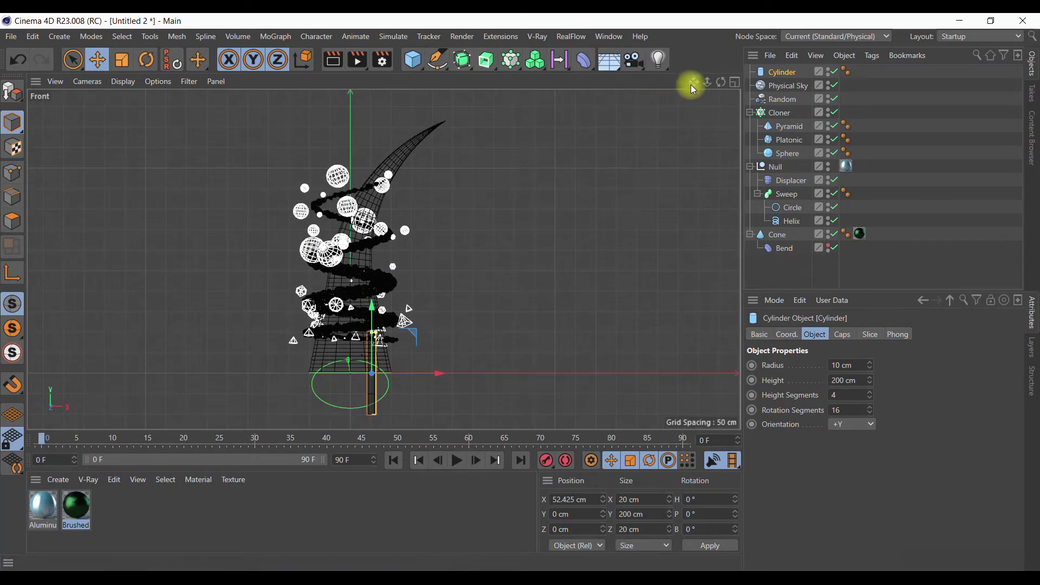
pyautogui.moveTo(694, 81); pyautogui.dragTo(498, 209)
pyautogui.click(856, 381)
pyautogui.write('300')
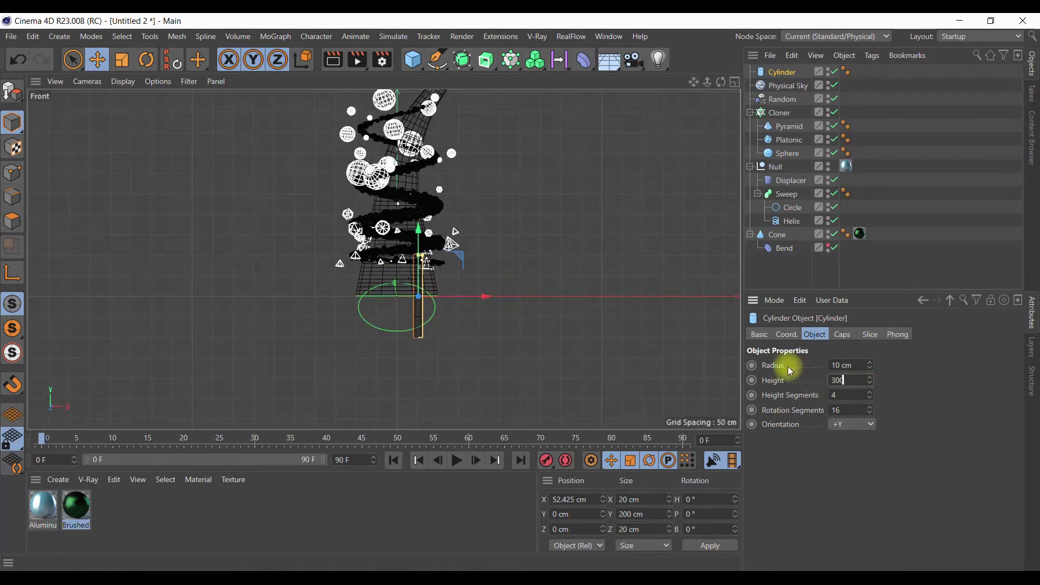
pyautogui.press('Return')
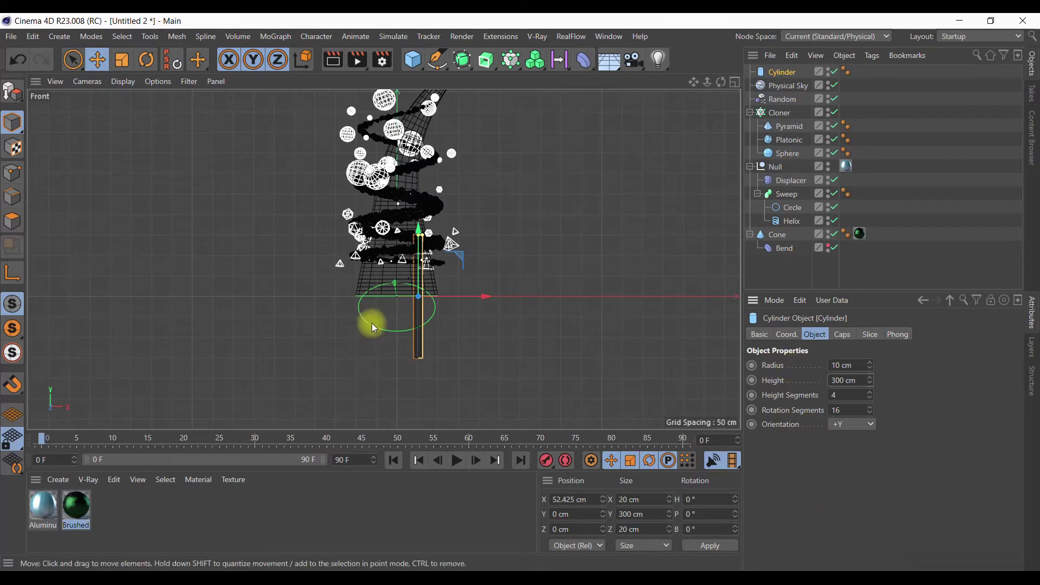
pyautogui.moveTo(420, 281); pyautogui.dragTo(422, 333)
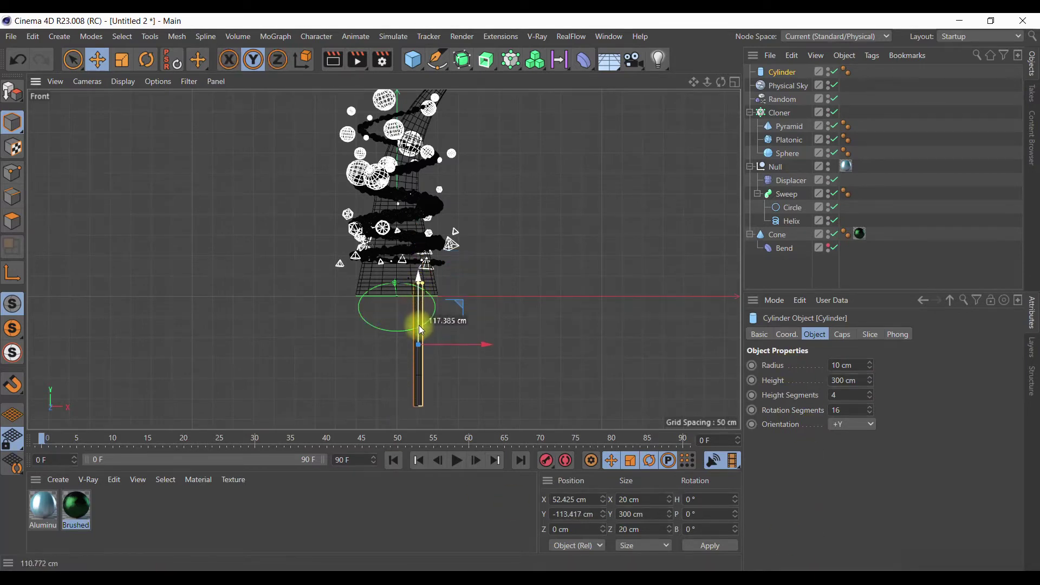
pyautogui.moveTo(458, 350); pyautogui.dragTo(465, 348)
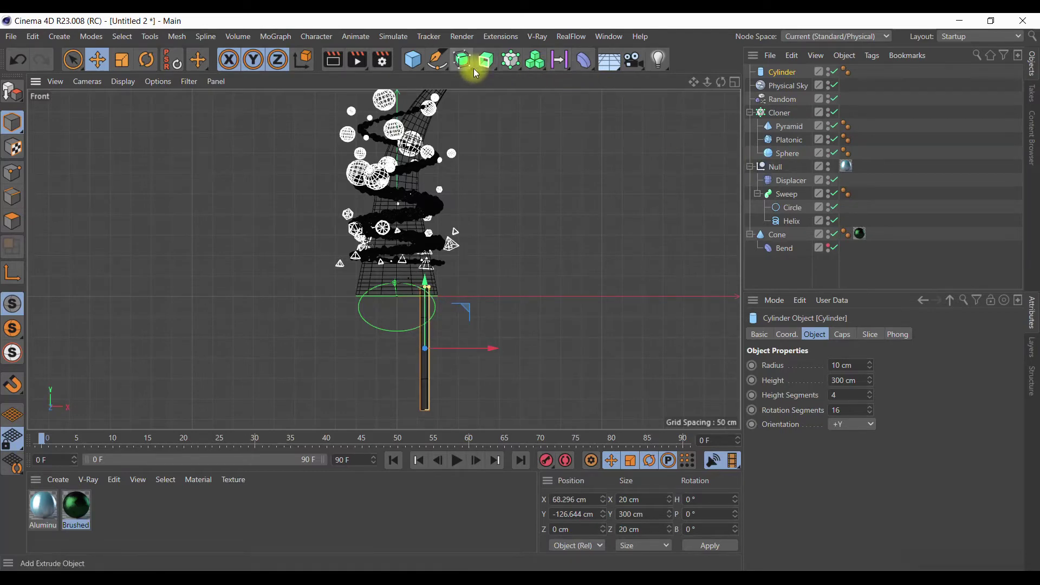
# - Load Metal Grip Triangles from the Content Browser and apply it to the cylinder
pyautogui.click(1033, 133)
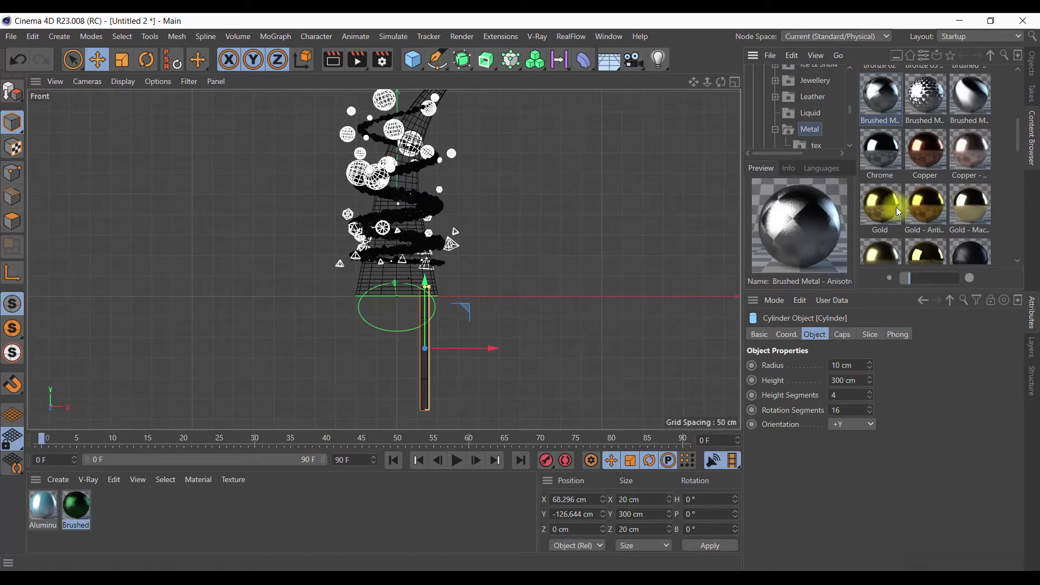
pyautogui.scroll(-3, 966, 204)
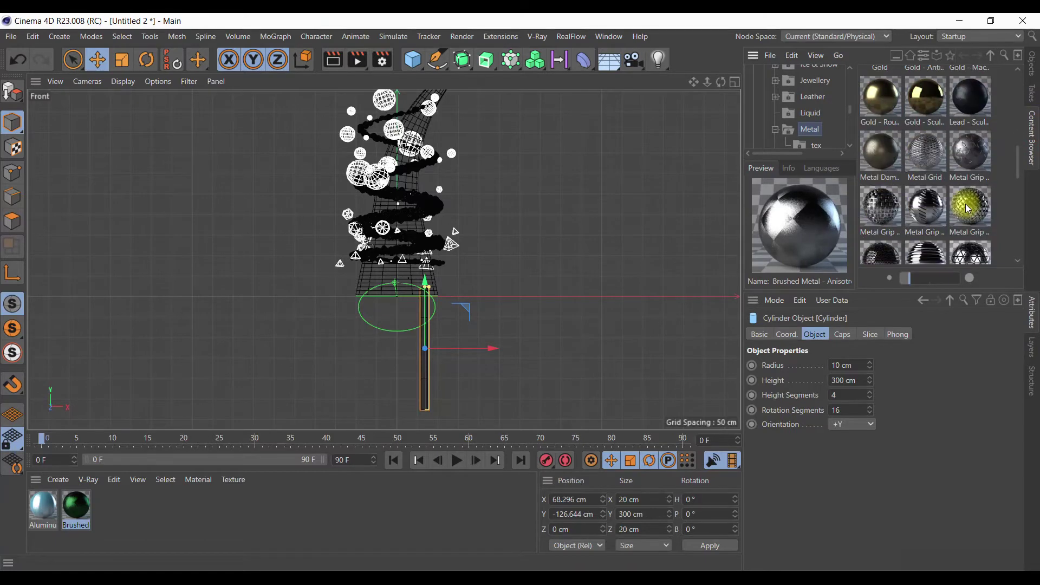
pyautogui.scroll(-2, 969, 209)
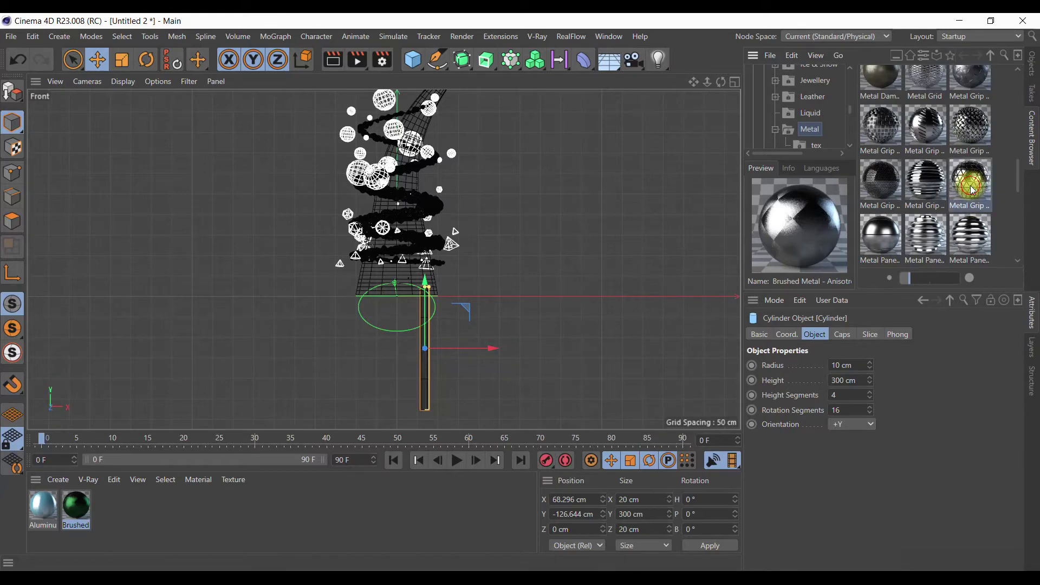
pyautogui.doubleClick(973, 191)
pyautogui.scroll(-2, 969, 190)
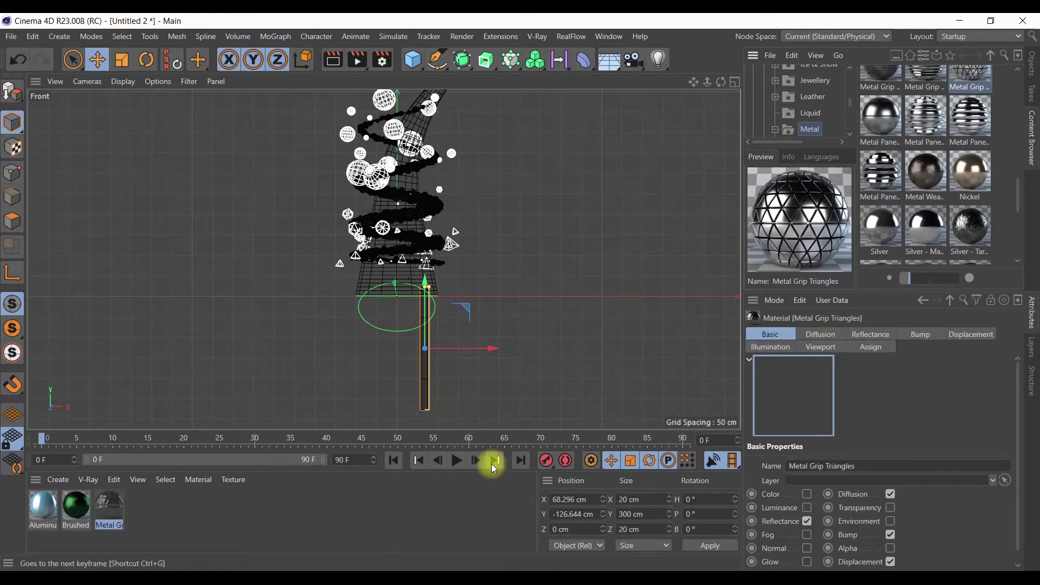
pyautogui.click(1032, 65)
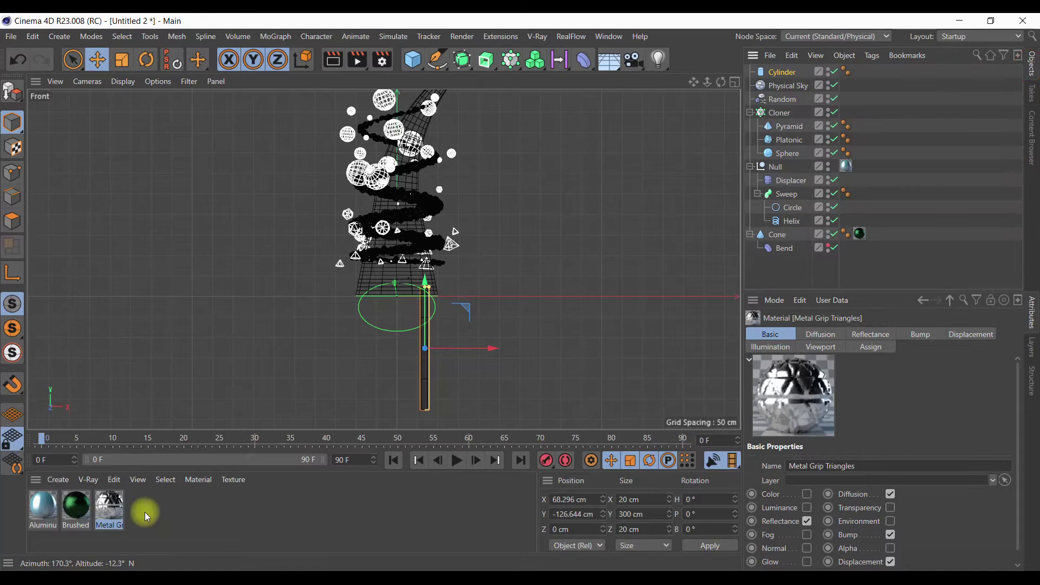
pyautogui.moveTo(109, 509); pyautogui.dragTo(780, 72)
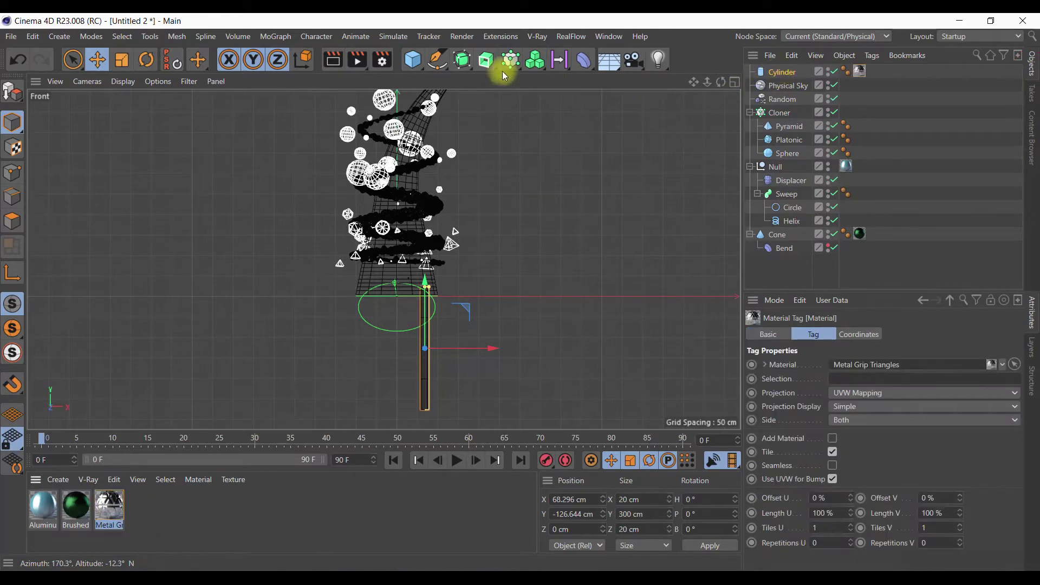
# - Place the cylinder under a Symmetry object and render a preview of the two-legged figure
pyautogui.click(462, 60)
pyautogui.click(657, 109)
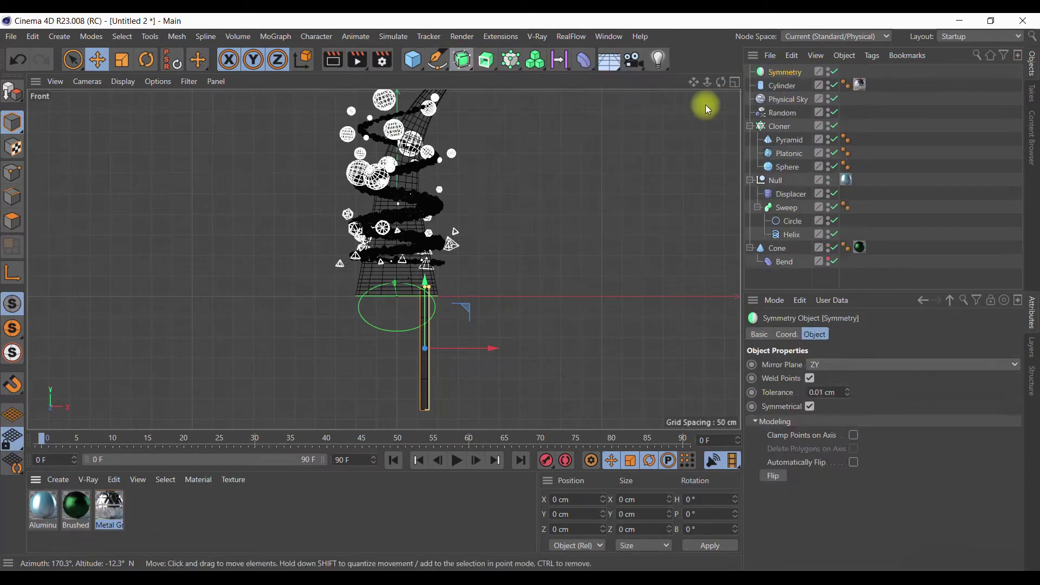
pyautogui.moveTo(785, 85); pyautogui.dragTo(783, 72)
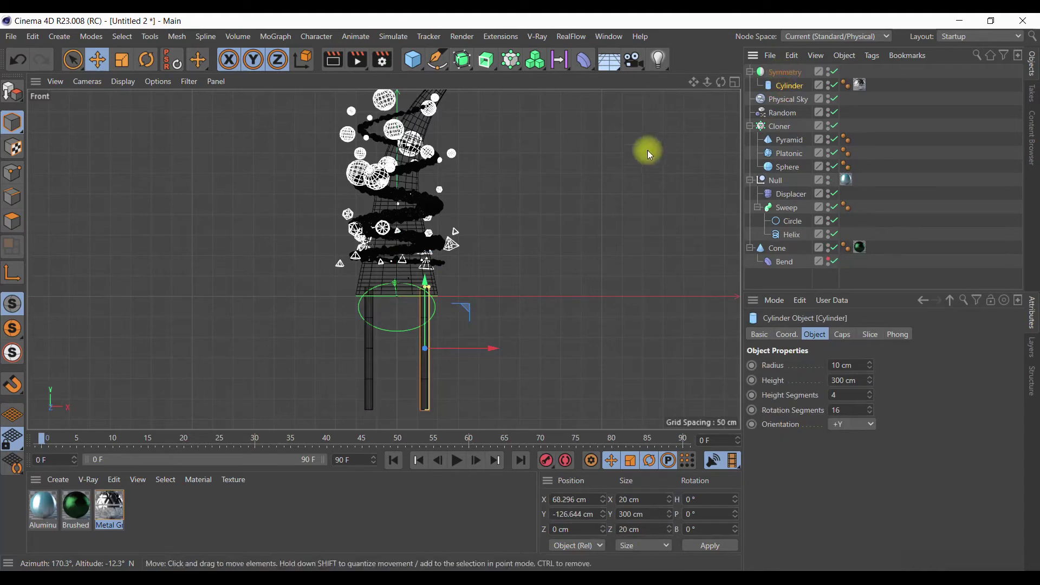
pyautogui.click(735, 82)
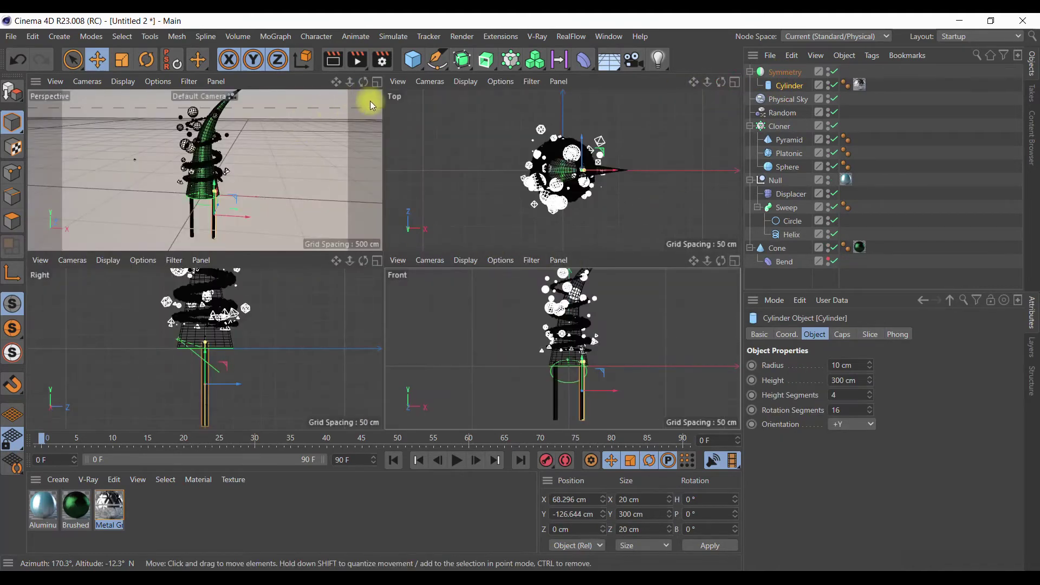
pyautogui.click(378, 82)
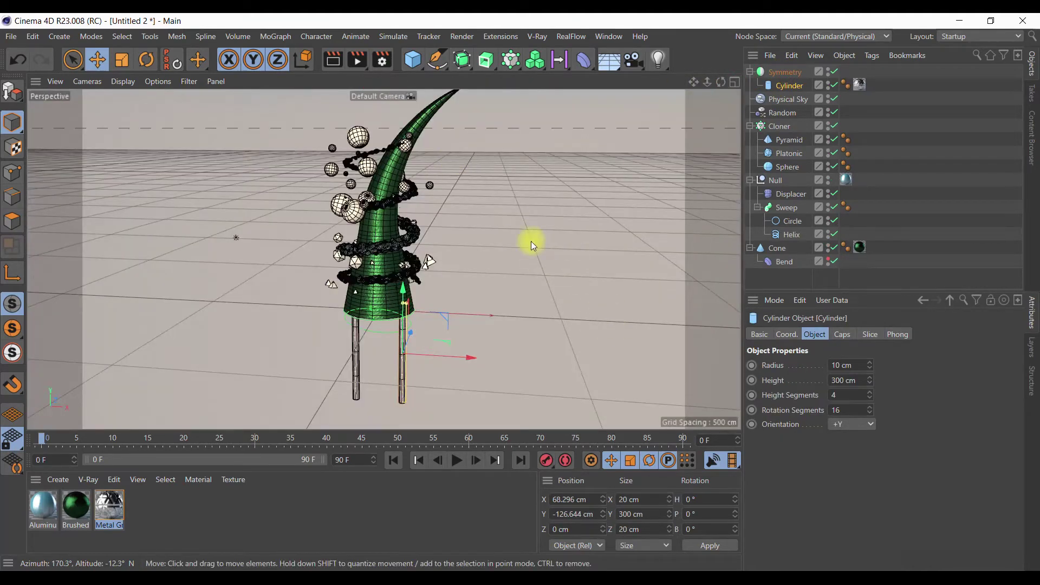
pyautogui.click(334, 60)
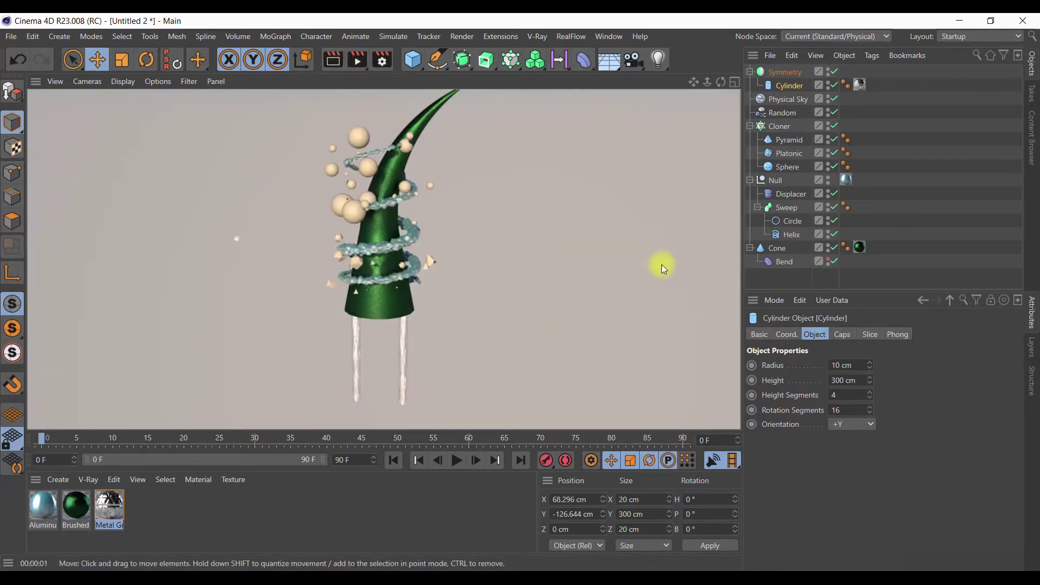
pyautogui.click(789, 86)
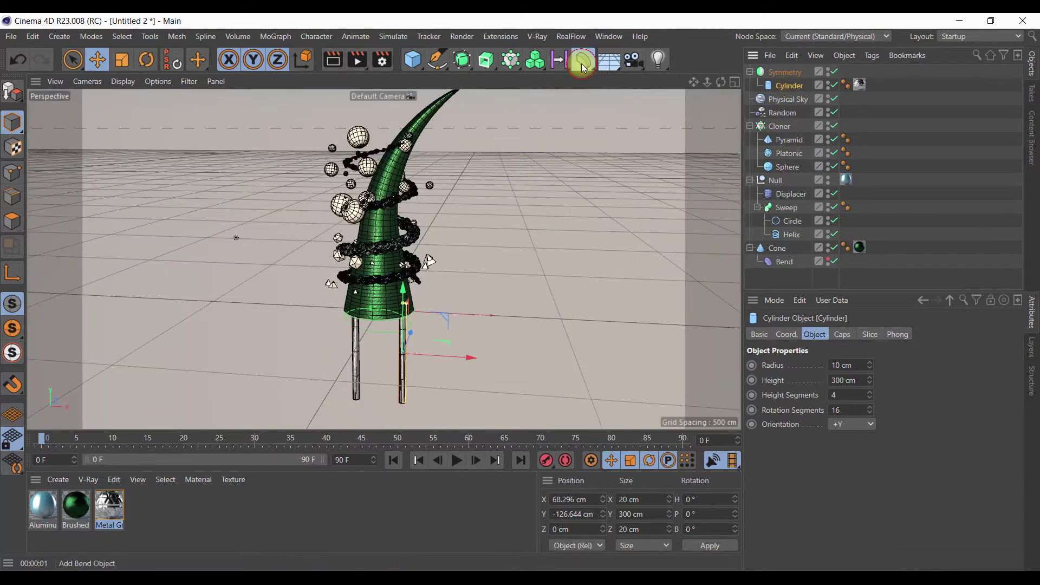
# - Add a Bulge deformer at -47% strength to pinch the legs
pyautogui.moveTo(584, 60); pyautogui.dragTo(698, 103)
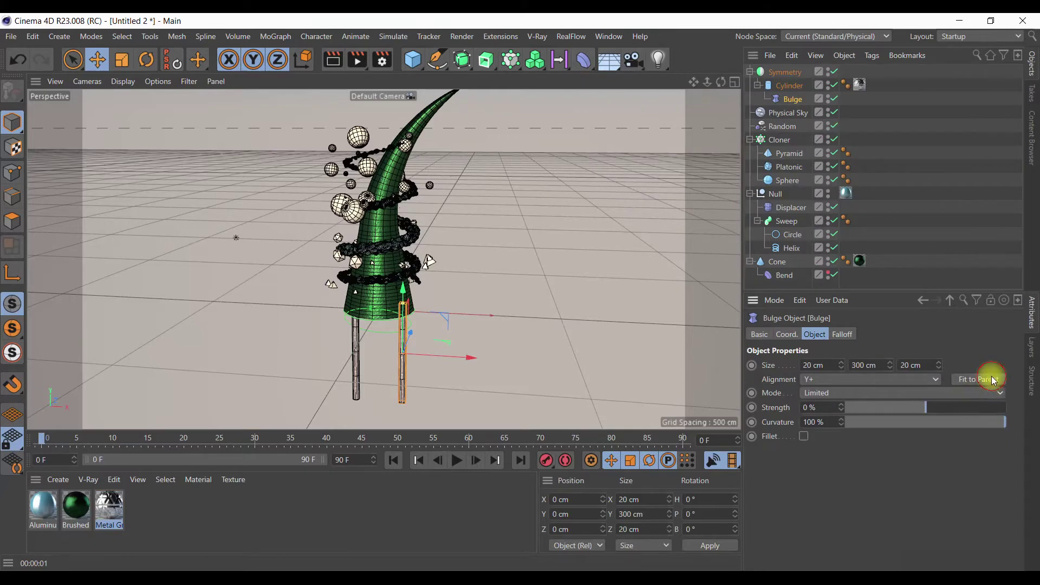
pyautogui.moveTo(926, 408); pyautogui.dragTo(1029, 414)
pyautogui.moveTo(955, 412); pyautogui.dragTo(876, 422)
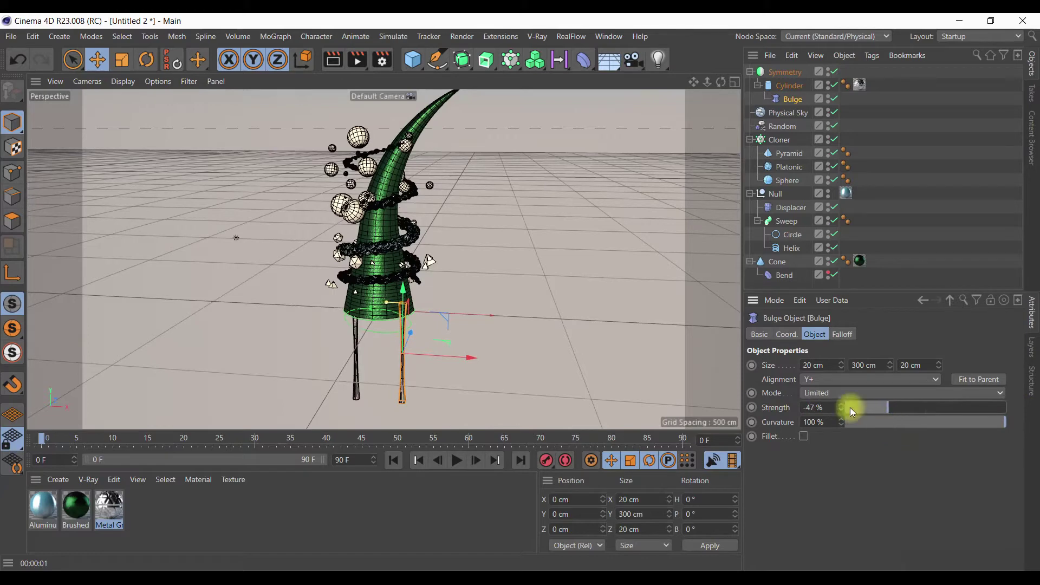
# - Thicken the legs to a 17 cm radius with 3 cm filleted caps and render a preview
pyautogui.click(789, 85)
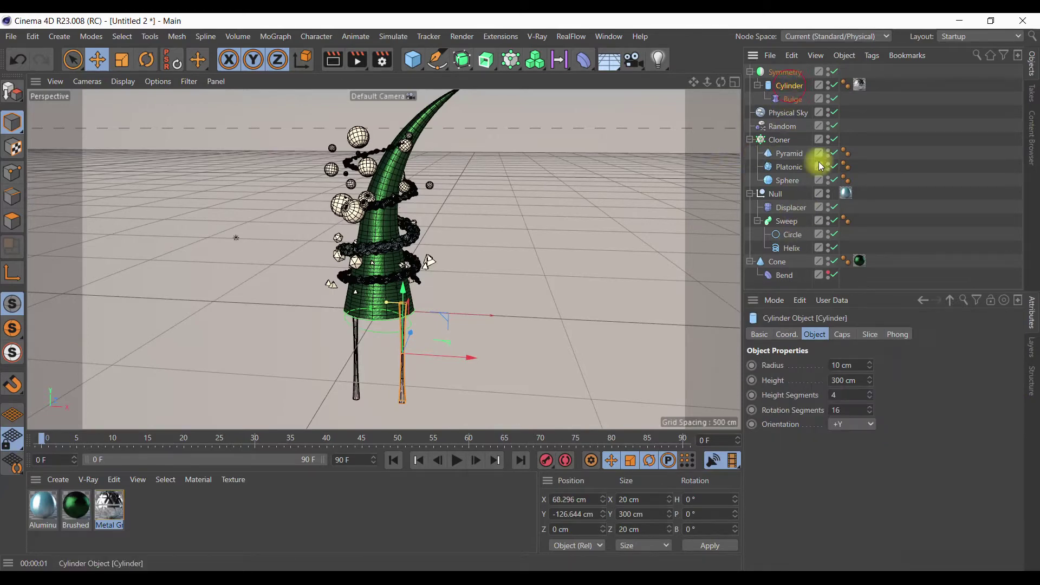
pyautogui.moveTo(872, 366); pyautogui.dragTo(869, 364)
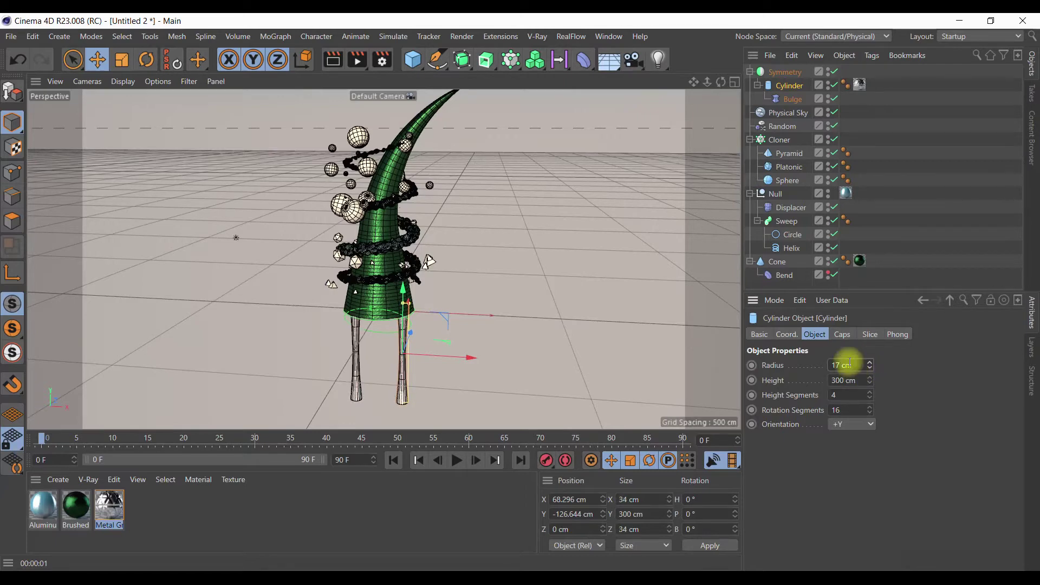
pyautogui.click(843, 334)
pyautogui.click(802, 397)
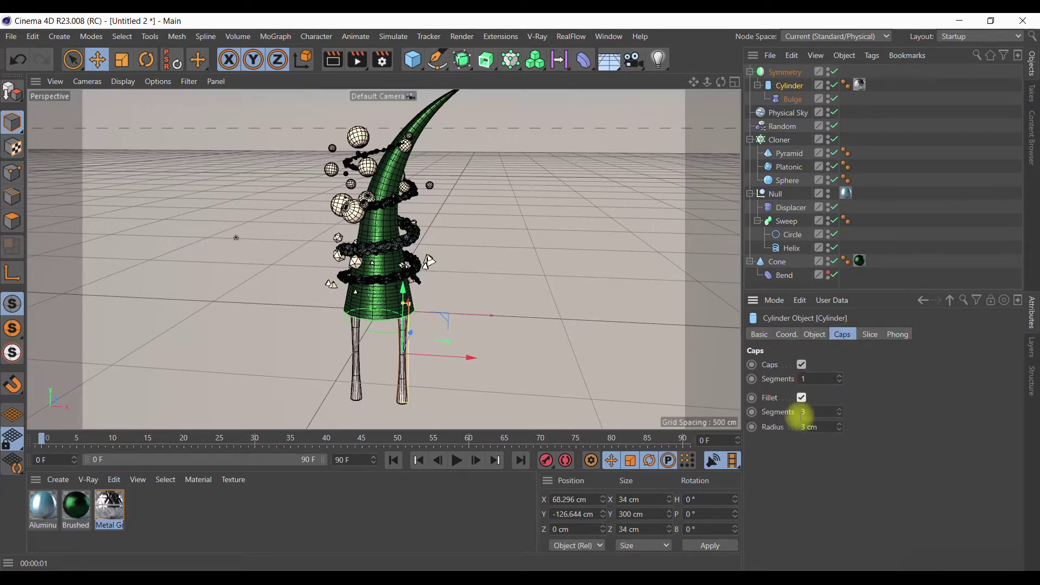
pyautogui.click(332, 61)
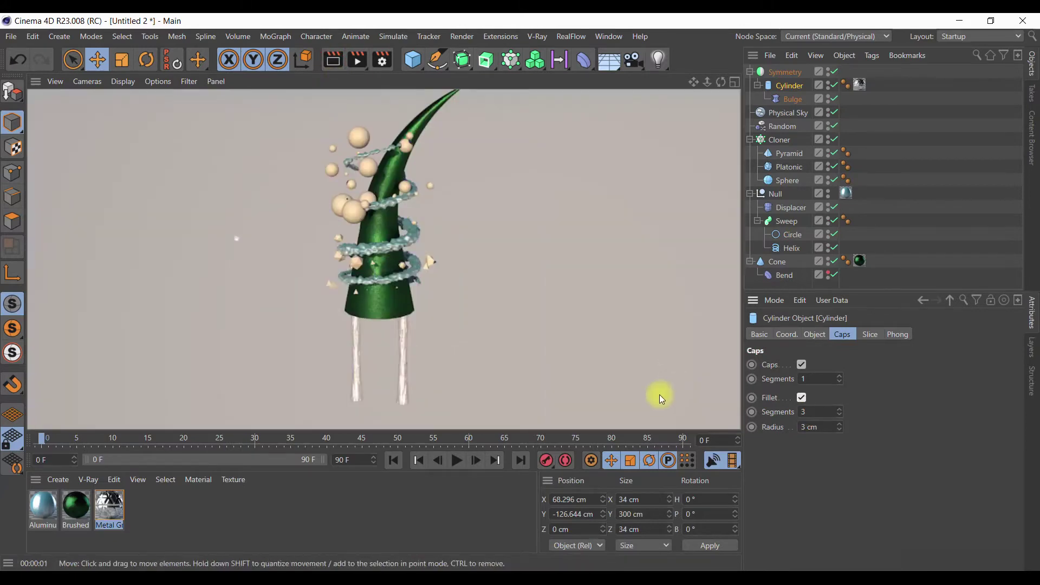
pyautogui.click(979, 558)
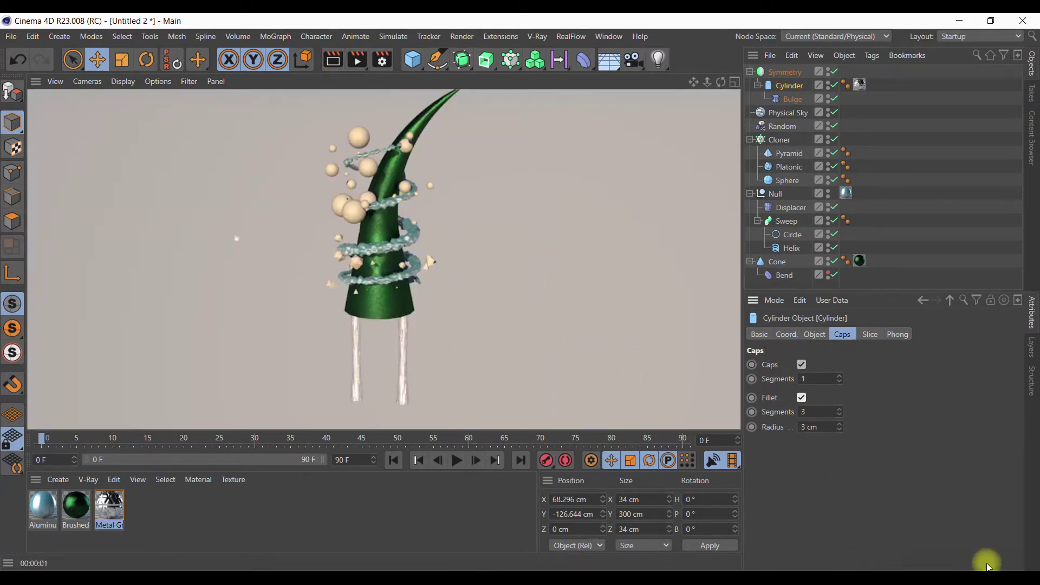
# - Add a capless cylinder about 267.817 cm wide and 100.785 cm tall around the horn's base
pyautogui.click(413, 59)
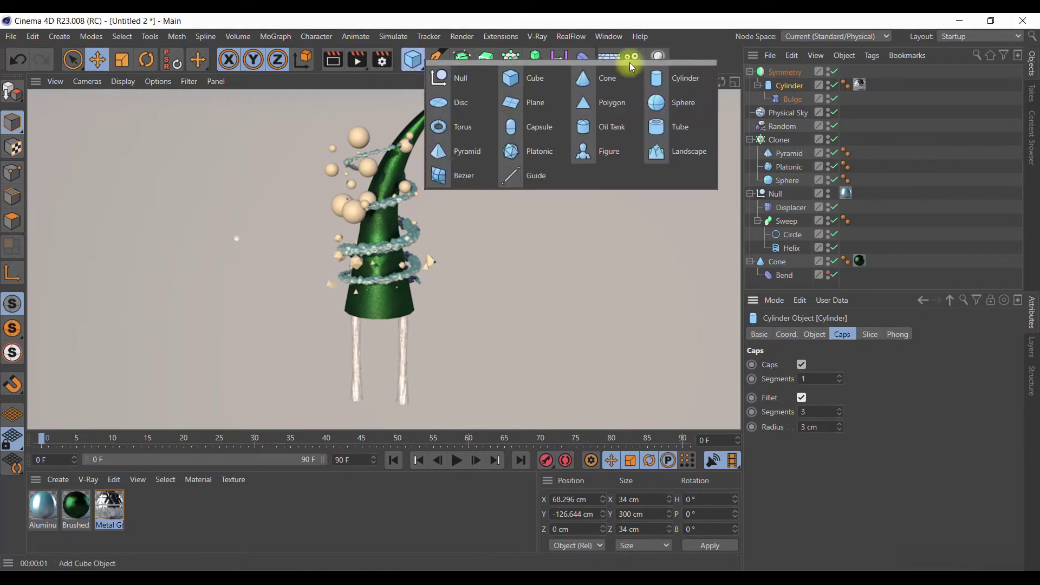
pyautogui.click(684, 80)
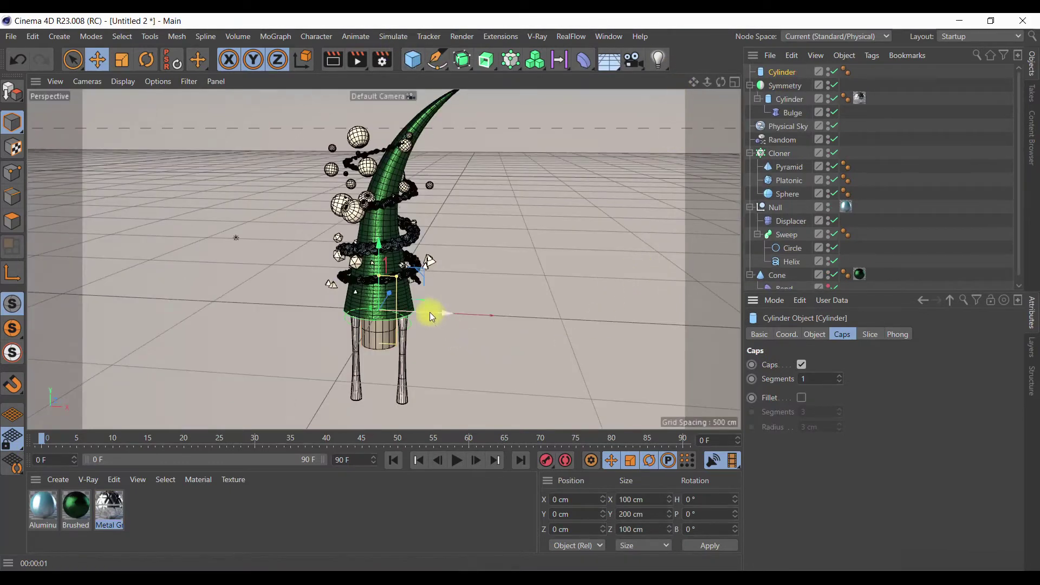
pyautogui.moveTo(397, 277); pyautogui.dragTo(422, 287)
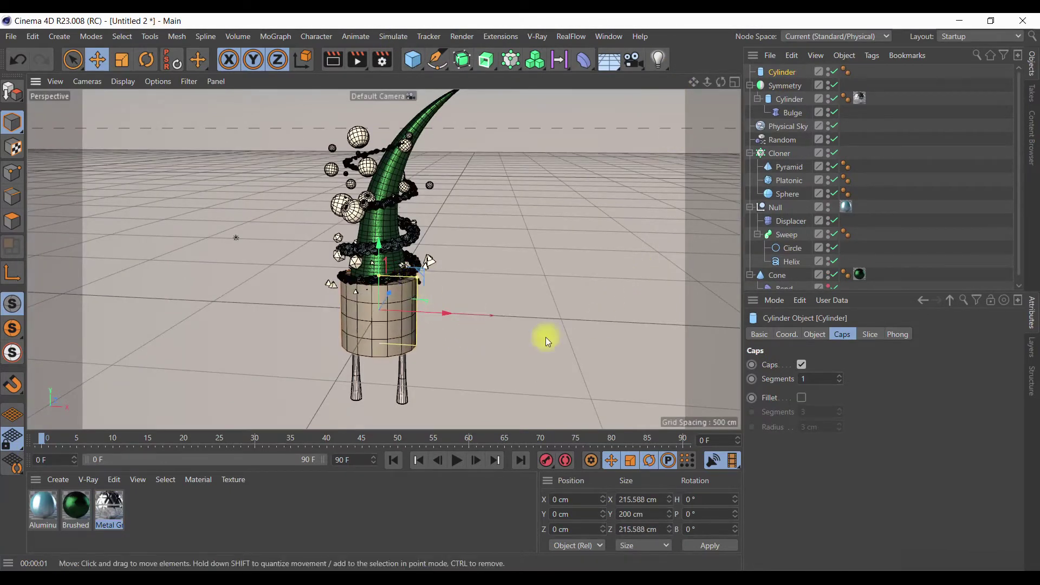
pyautogui.click(815, 336)
pyautogui.click(844, 336)
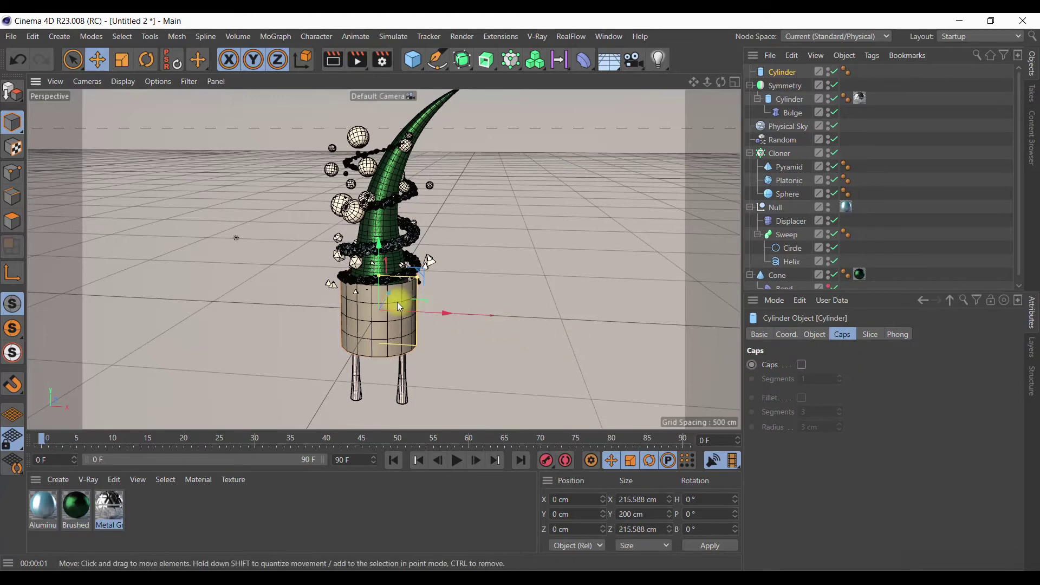
pyautogui.scroll(5, 397, 302)
pyautogui.click(734, 84)
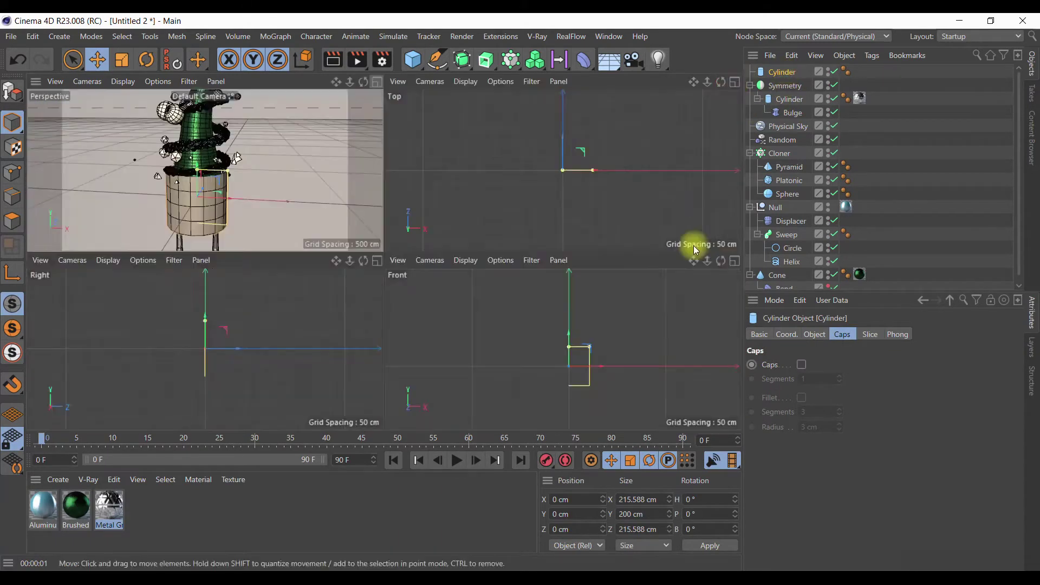
pyautogui.moveTo(568, 348)
pyautogui.mouseDown()
pyautogui.moveTo(571, 362)
pyautogui.moveTo(595, 357)
pyautogui.mouseUp()
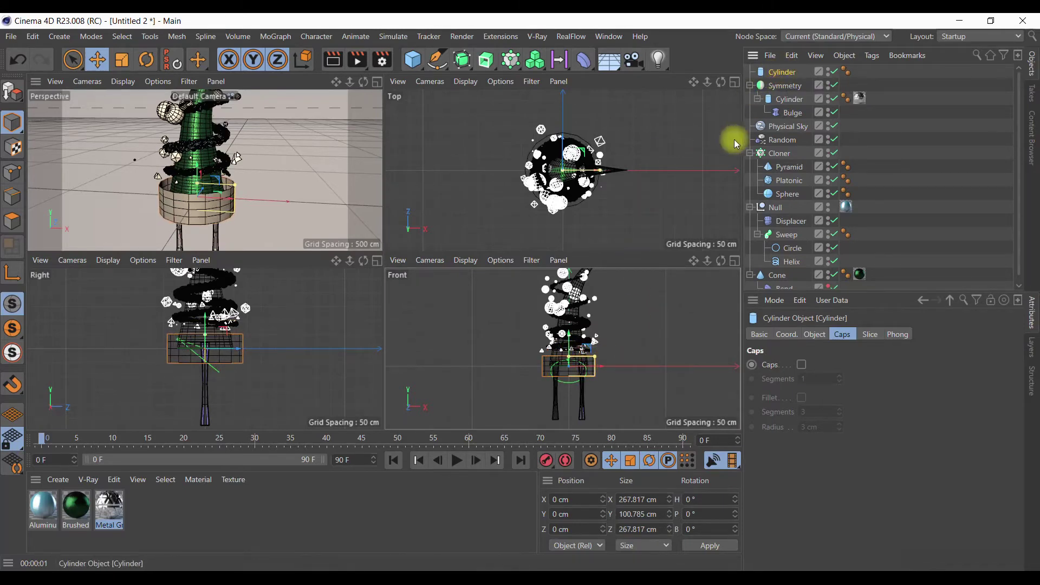
# - Add a Taper deformer to the base cylinder and taper it by about 41%
pyautogui.click(590, 67)
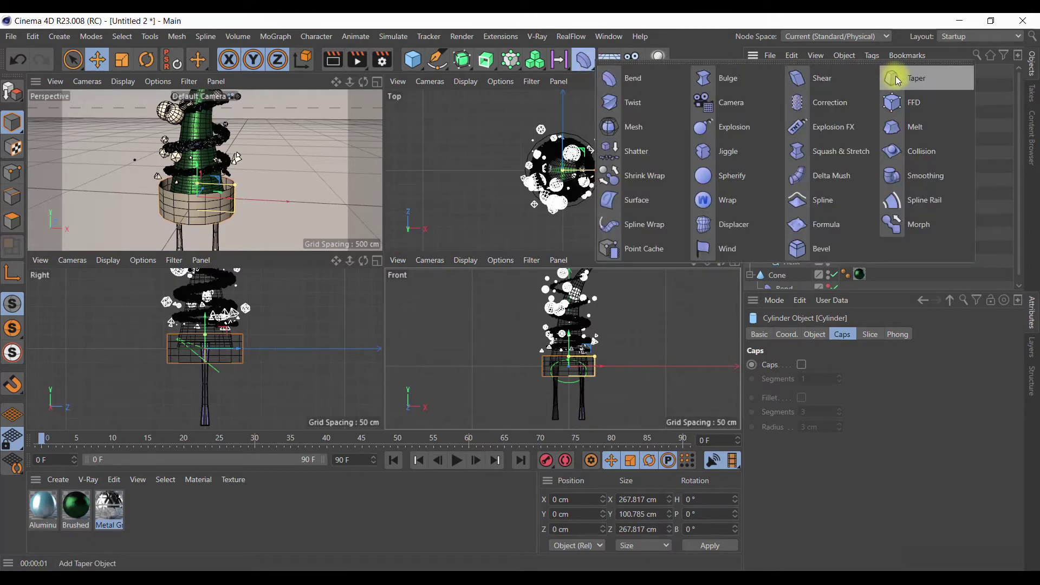
pyautogui.click(894, 77)
pyautogui.moveTo(939, 407); pyautogui.dragTo(960, 409)
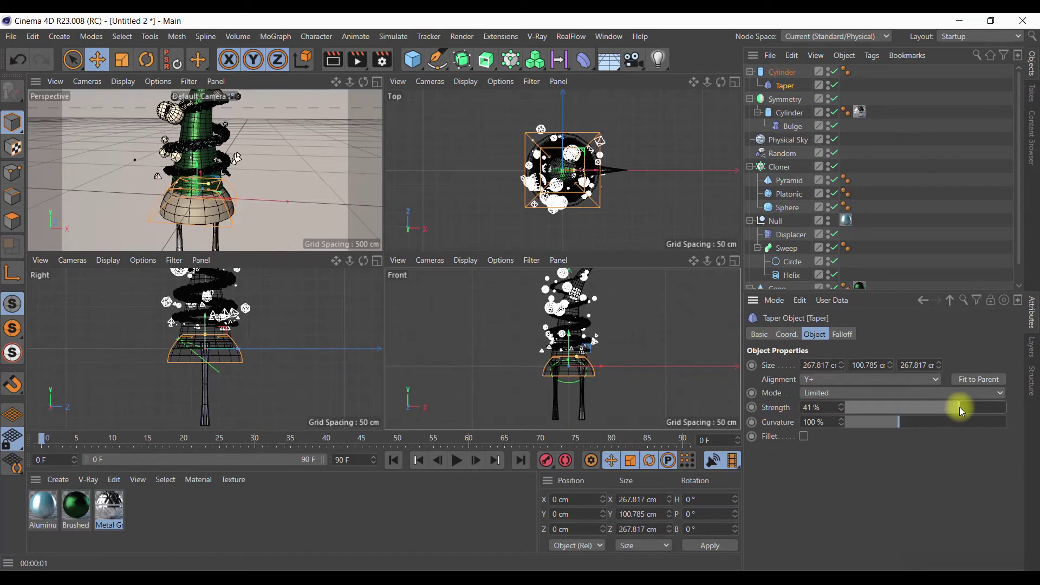
# - Give the base cylinder 1 height segment and 46 rotation segments
pyautogui.click(377, 82)
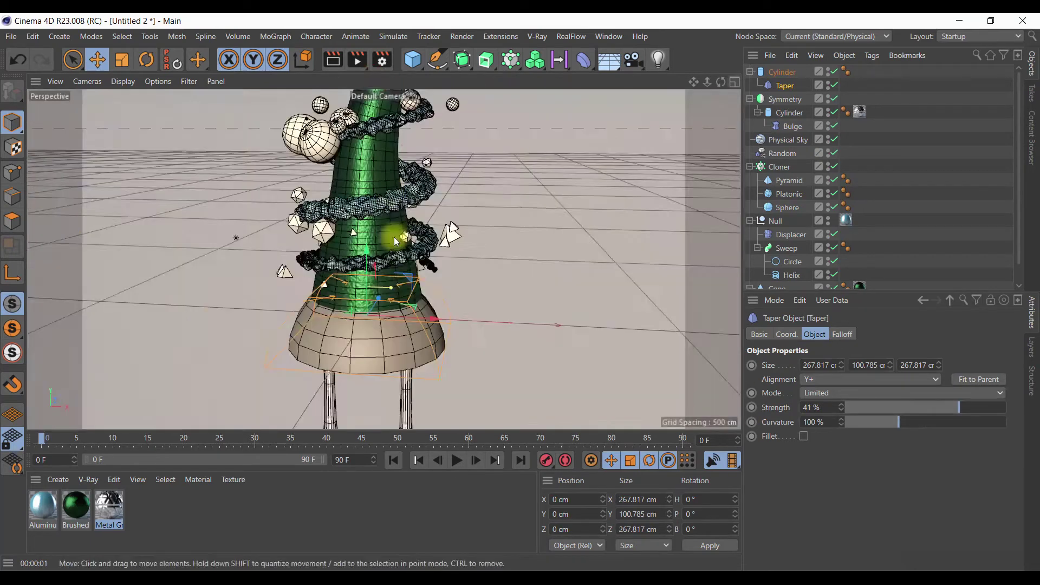
pyautogui.scroll(2, 393, 326)
pyautogui.scroll(1, 393, 326)
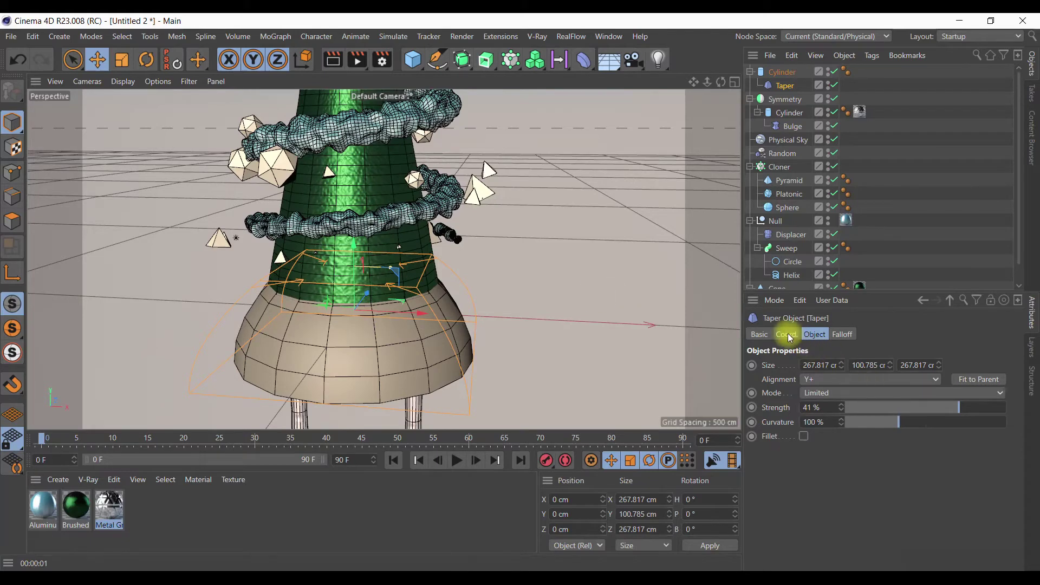
pyautogui.click(782, 74)
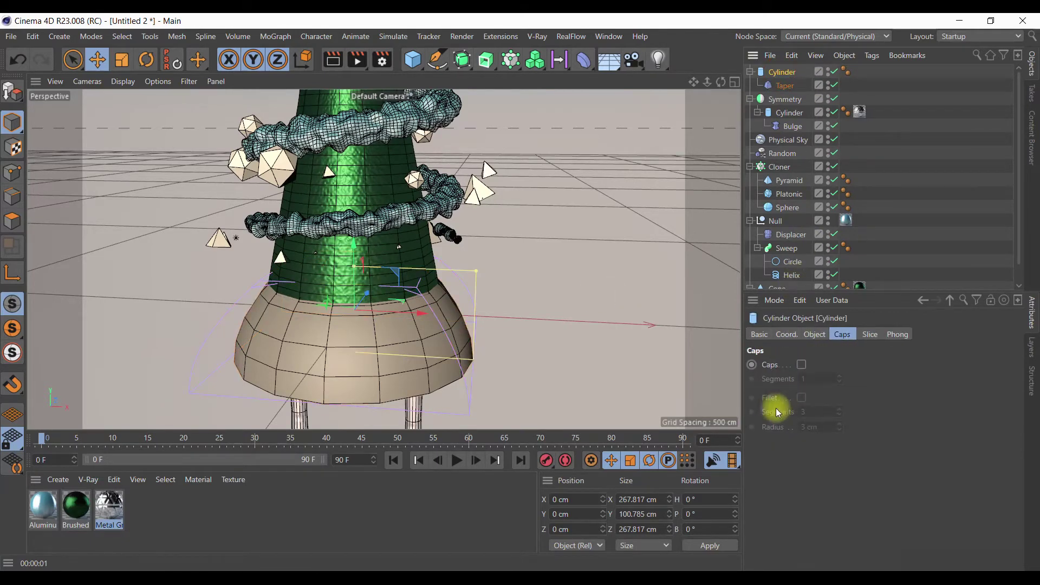
pyautogui.click(811, 337)
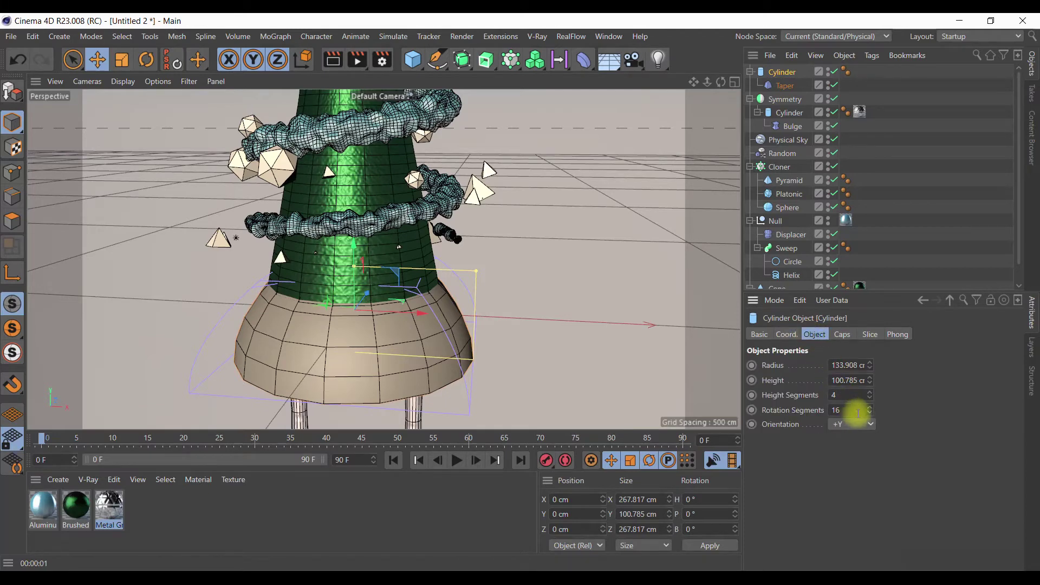
pyautogui.moveTo(870, 412); pyautogui.dragTo(869, 410)
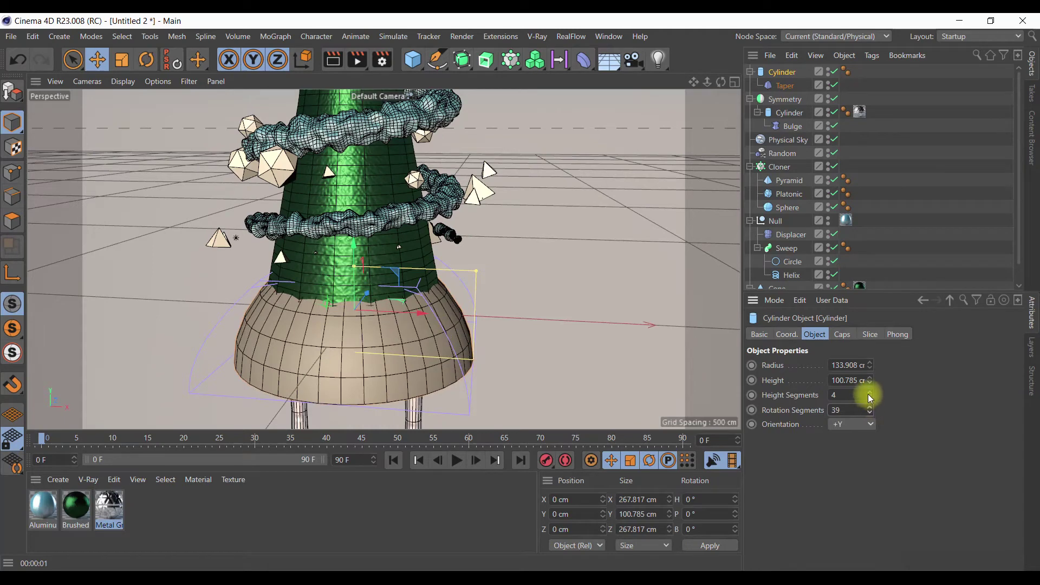
pyautogui.moveTo(870, 399); pyautogui.dragTo(870, 396)
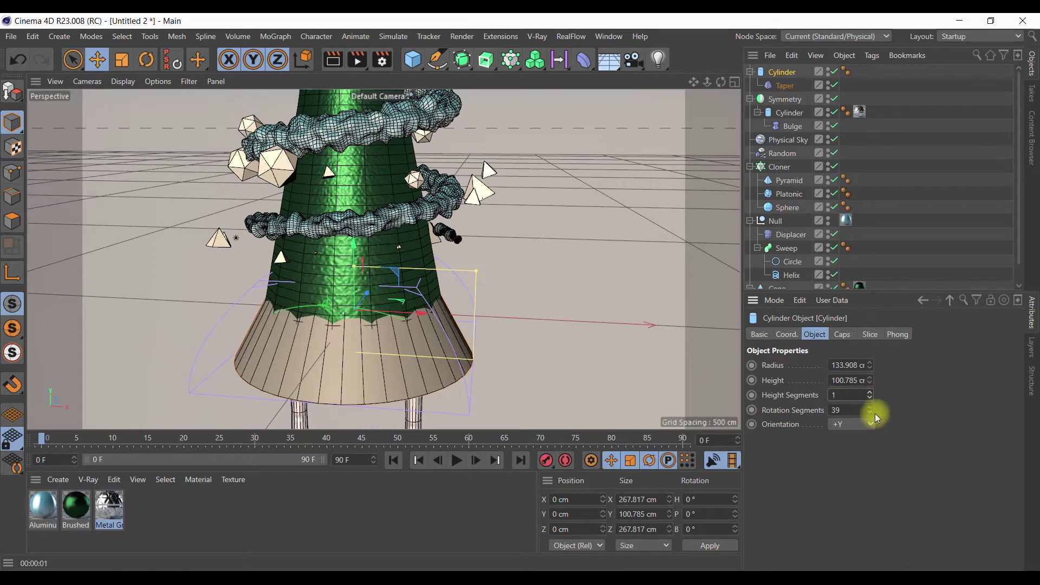
pyautogui.moveTo(869, 410); pyautogui.dragTo(871, 410)
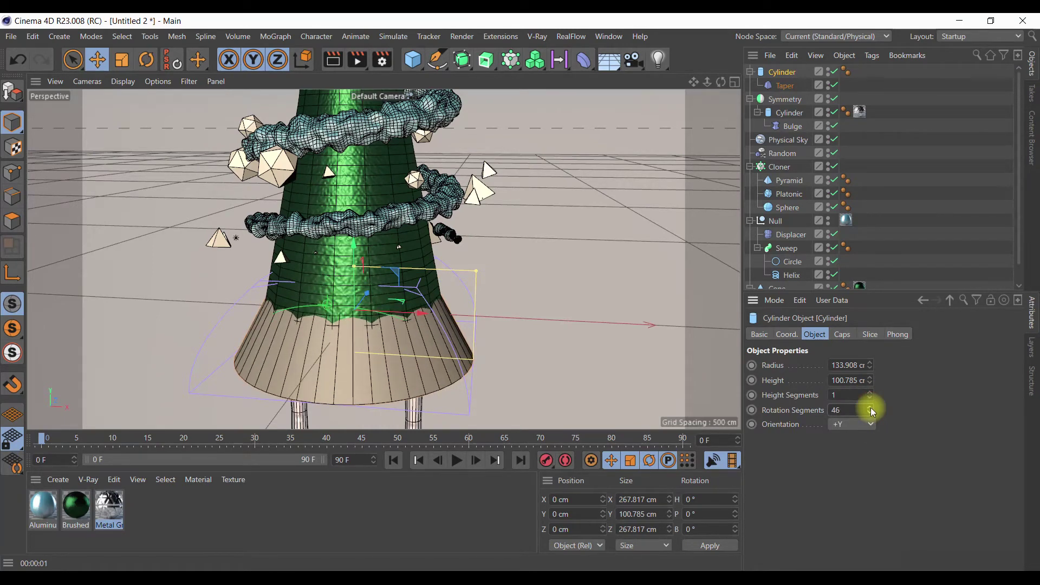
# - Import the Metal Panel 05 preset material and recolour it red
pyautogui.click(1031, 120)
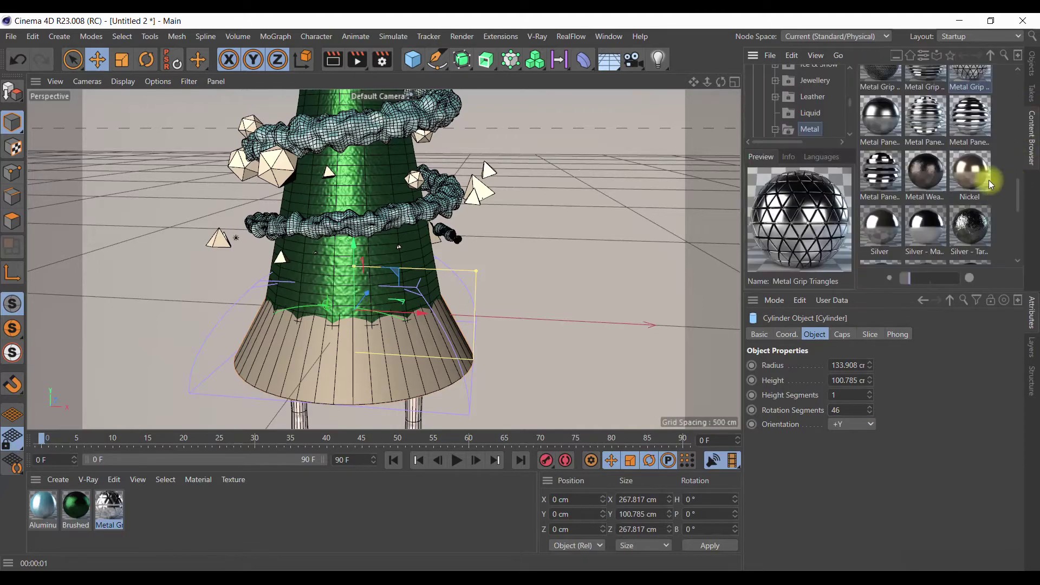
pyautogui.click(975, 122)
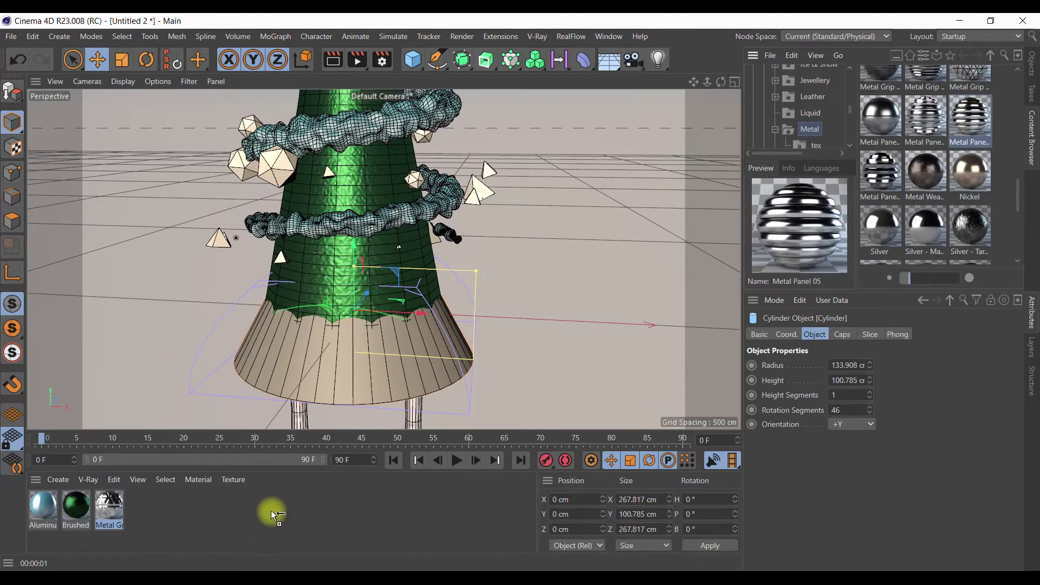
pyautogui.moveTo(975, 120); pyautogui.dragTo(133, 512)
pyautogui.doubleClick(135, 509)
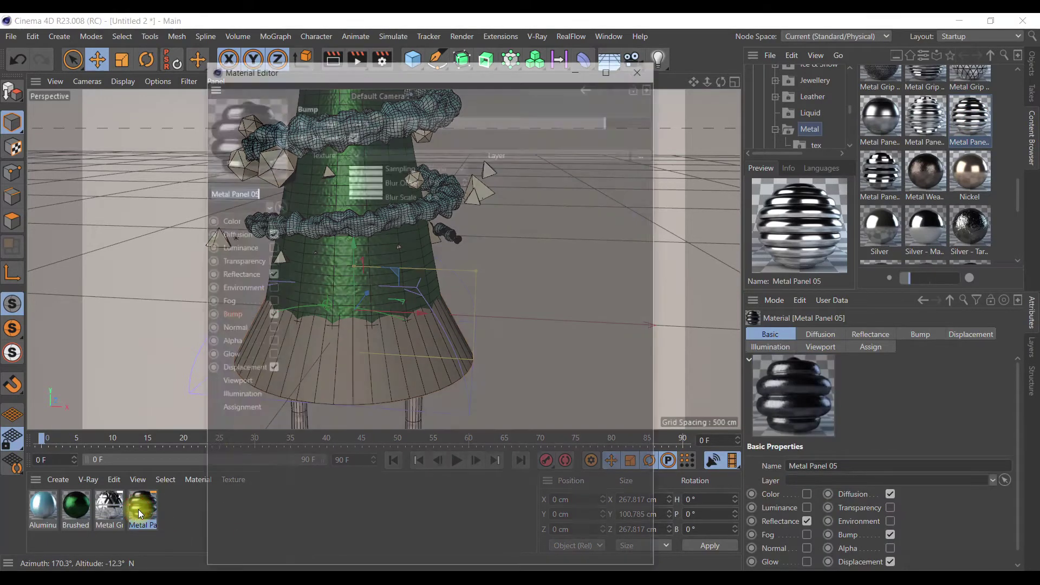
pyautogui.click(269, 219)
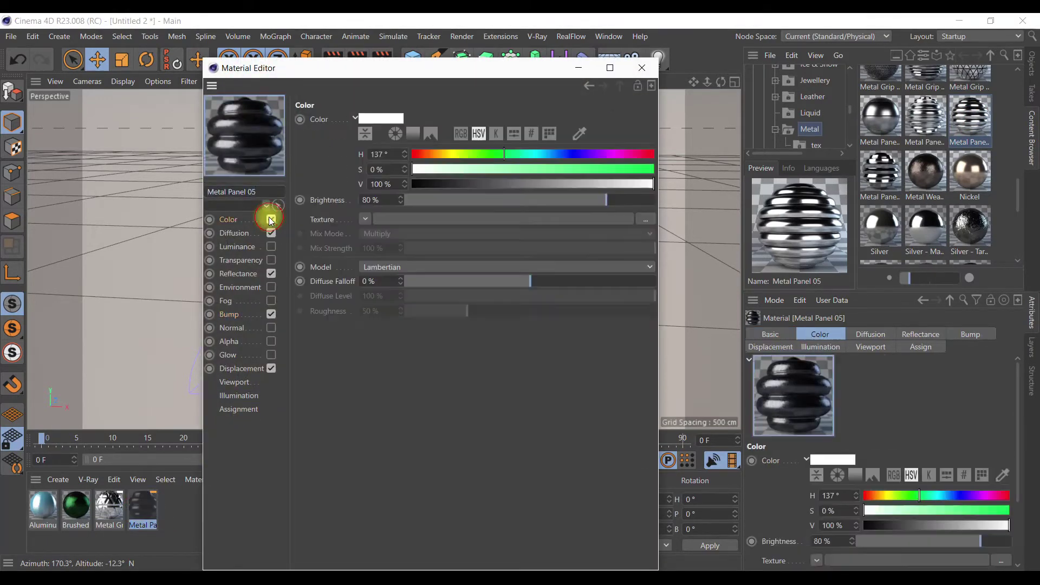
pyautogui.click(415, 156)
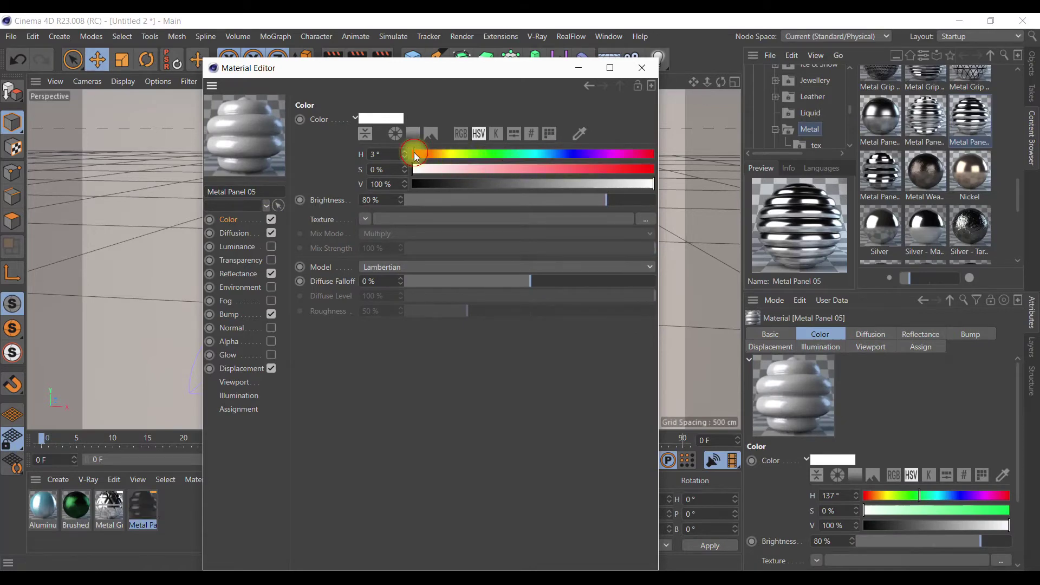
pyautogui.click(645, 169)
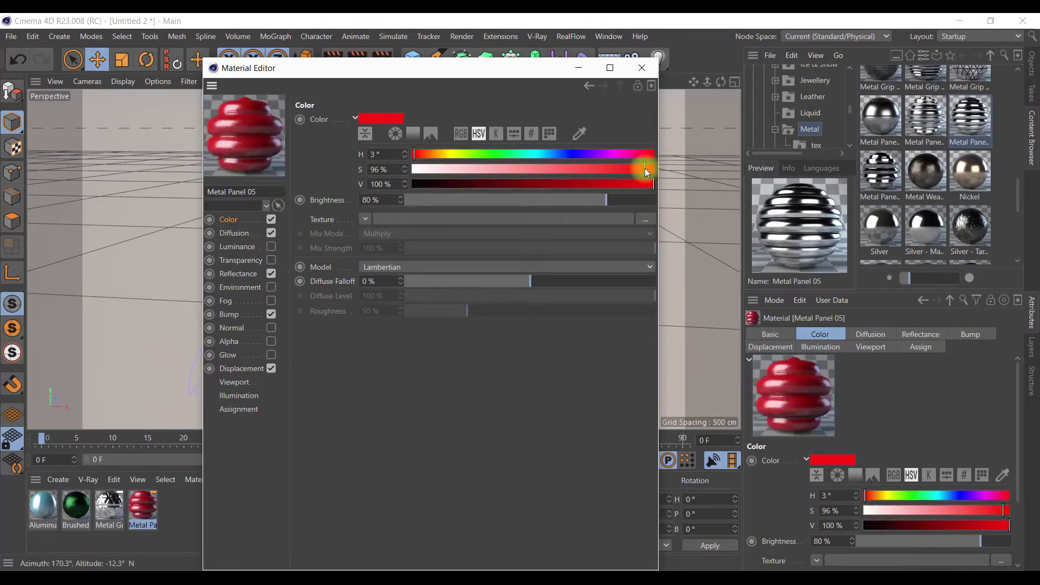
# - Replace its reflection layer with a Beckmann layer at 49% brightness
pyautogui.click(244, 274)
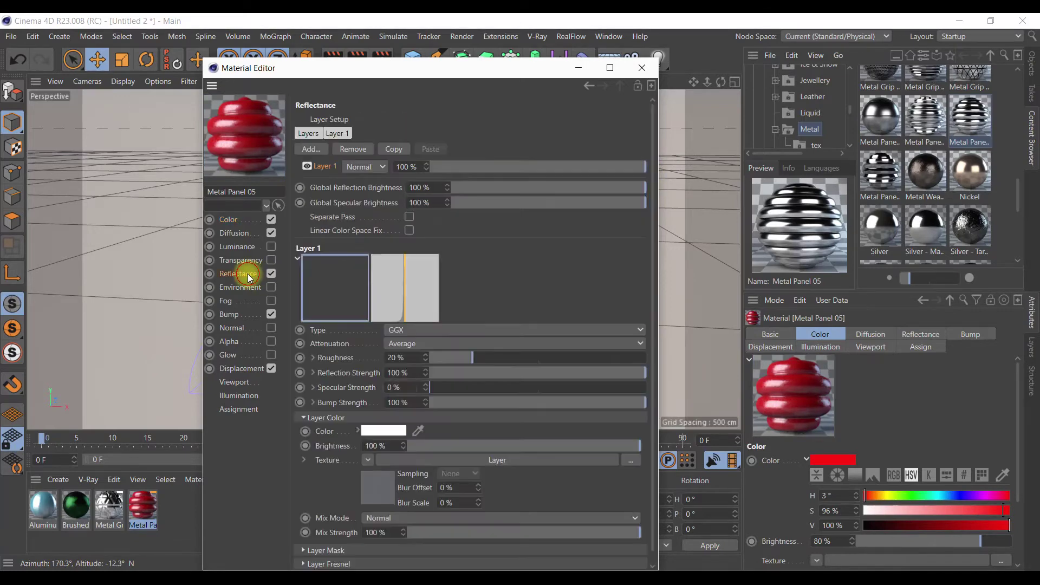
pyautogui.click(367, 460)
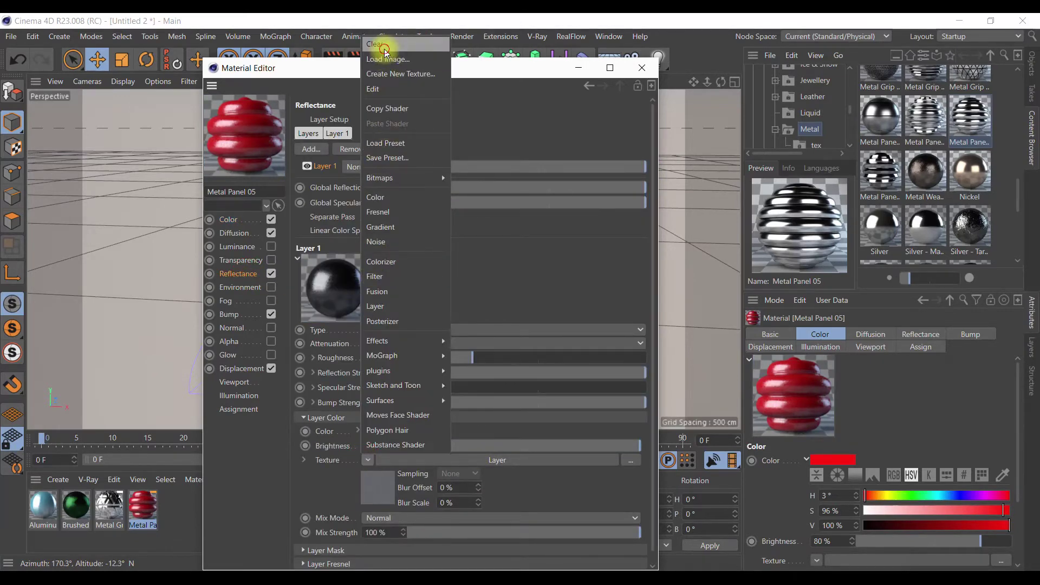
pyautogui.click(385, 50)
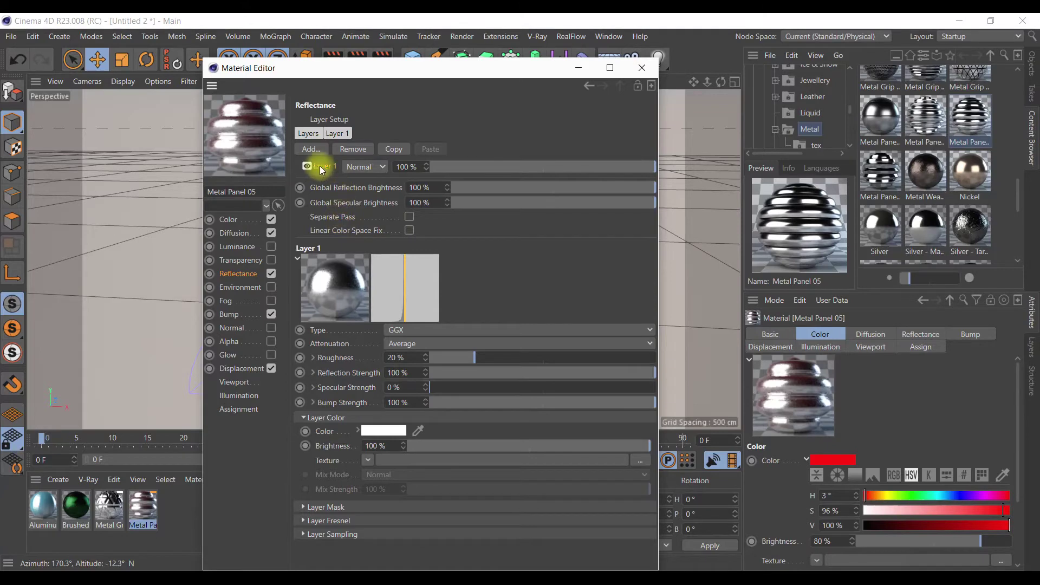
pyautogui.press('Delete')
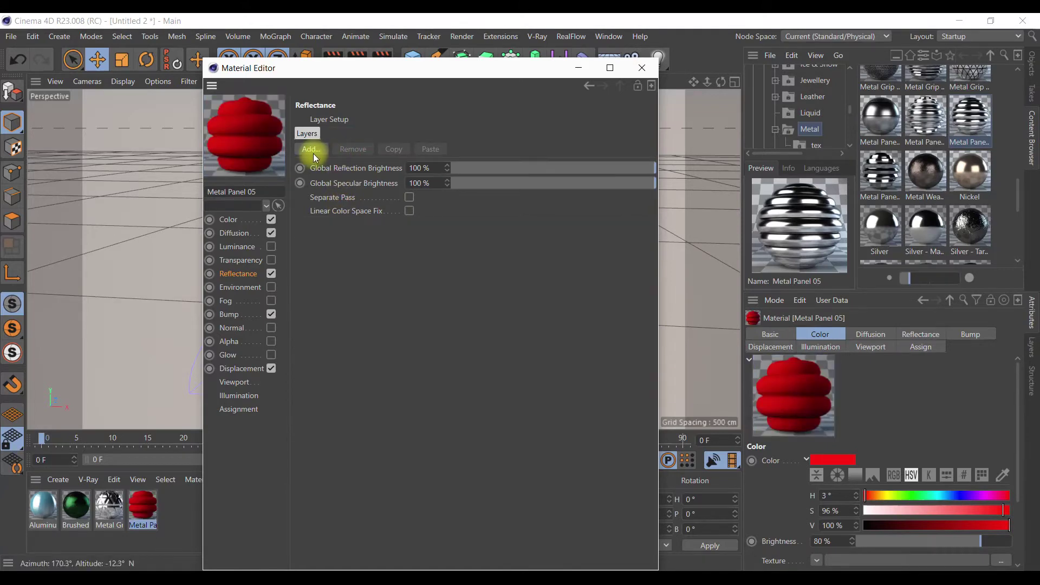
pyautogui.click(314, 155)
pyautogui.click(348, 154)
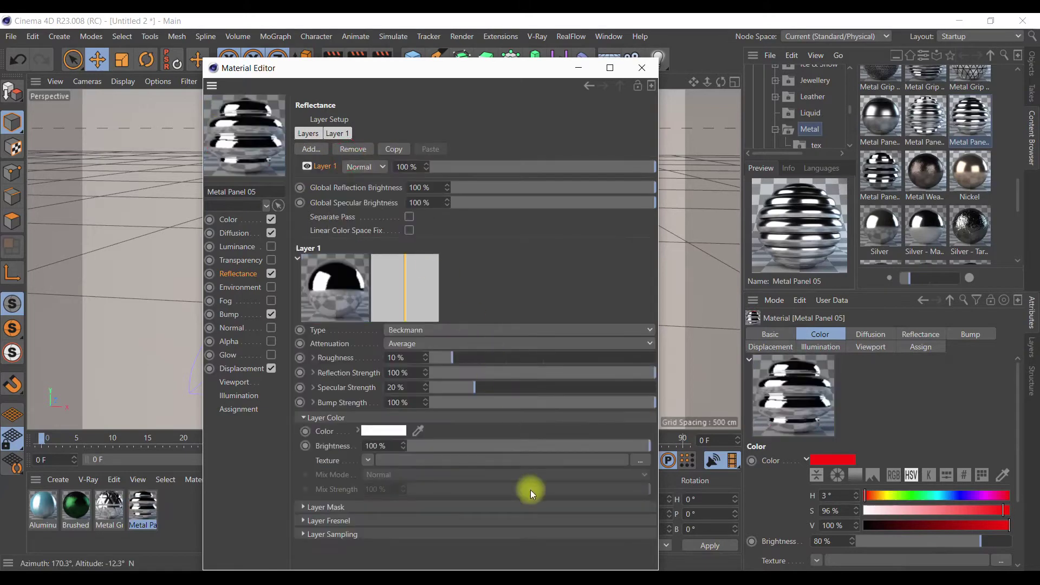
pyautogui.click(527, 448)
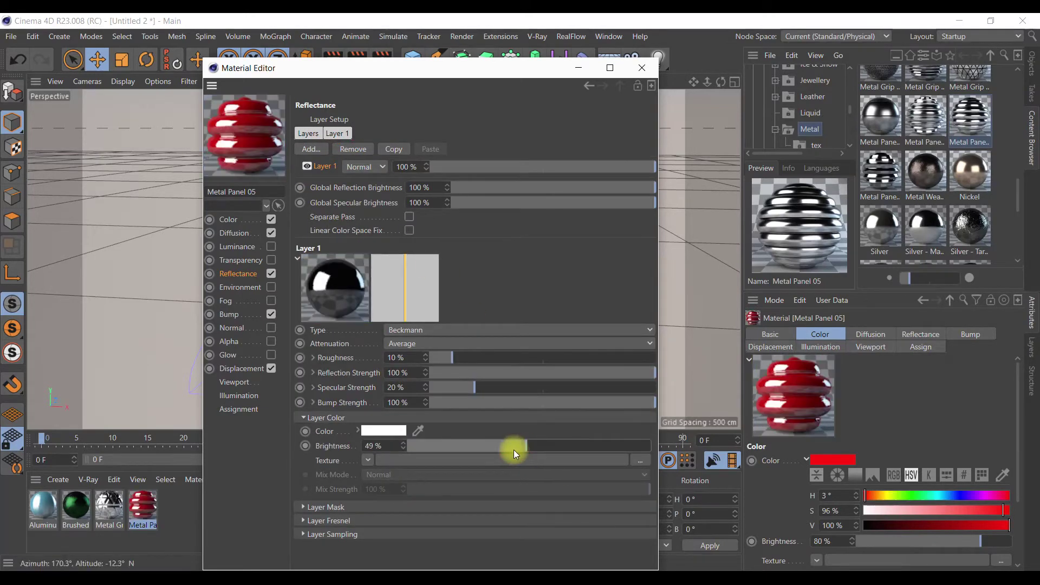
pyautogui.click(642, 67)
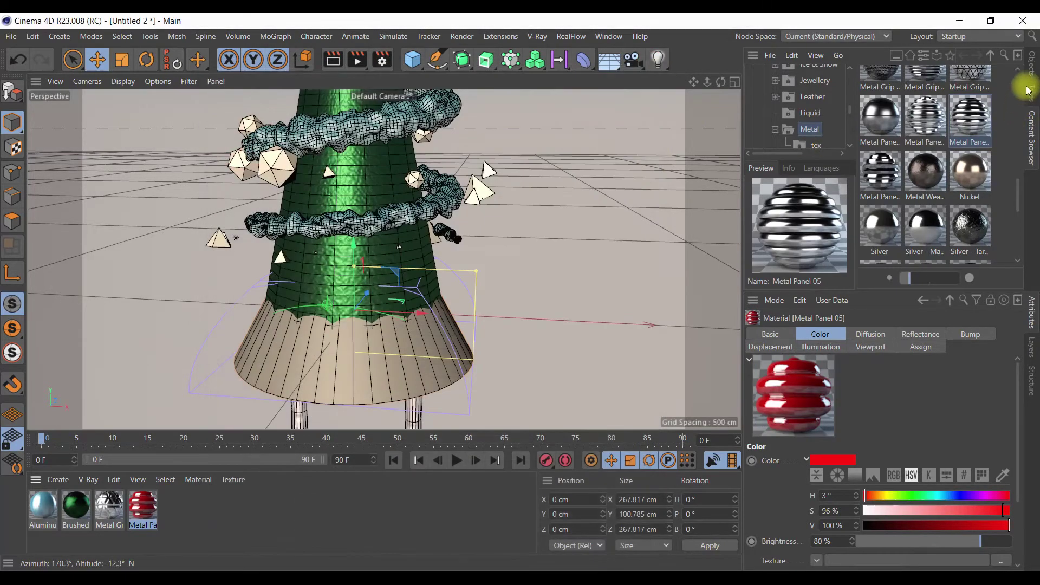
# - Apply the red Metal Panel 05 to the base cylinder and render a preview
pyautogui.click(1031, 64)
pyautogui.moveTo(142, 510); pyautogui.dragTo(784, 73)
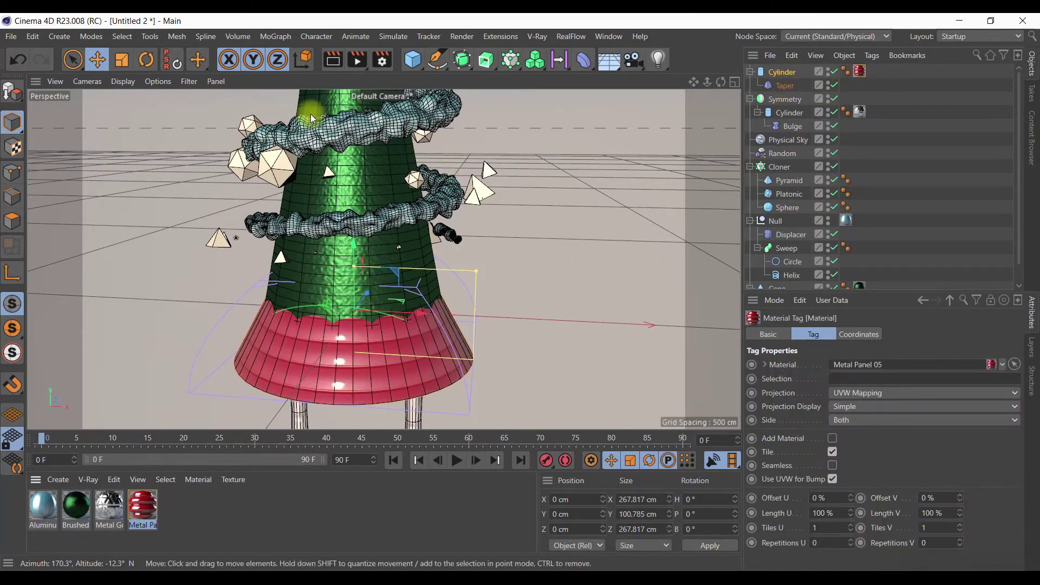
pyautogui.click(332, 60)
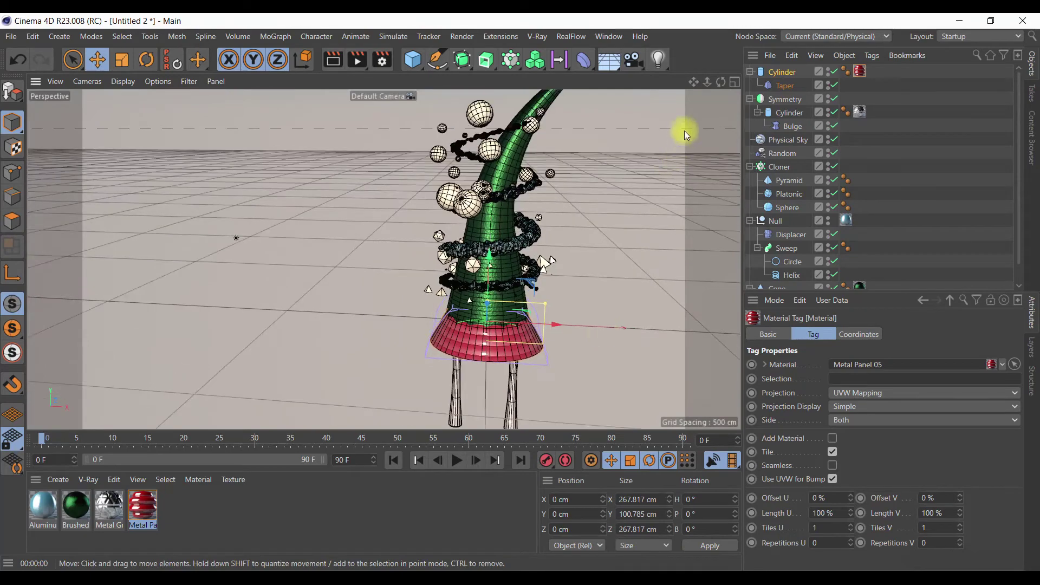
pyautogui.moveTo(695, 82); pyautogui.dragTo(400, 296)
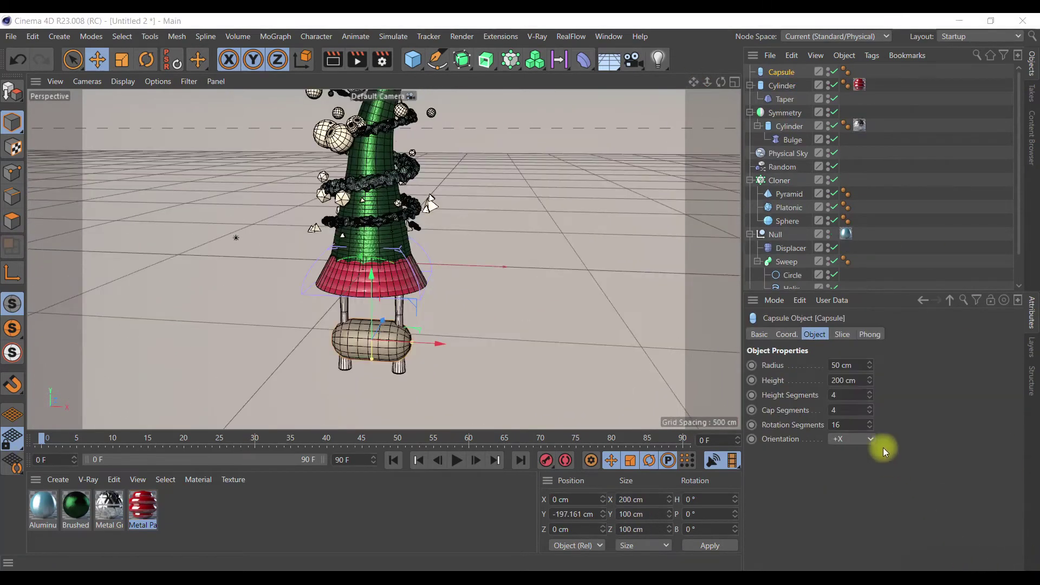
# - Orient the capsule along +Z and set its radius to 25 cm and its height
pyautogui.click(867, 440)
pyautogui.click(841, 525)
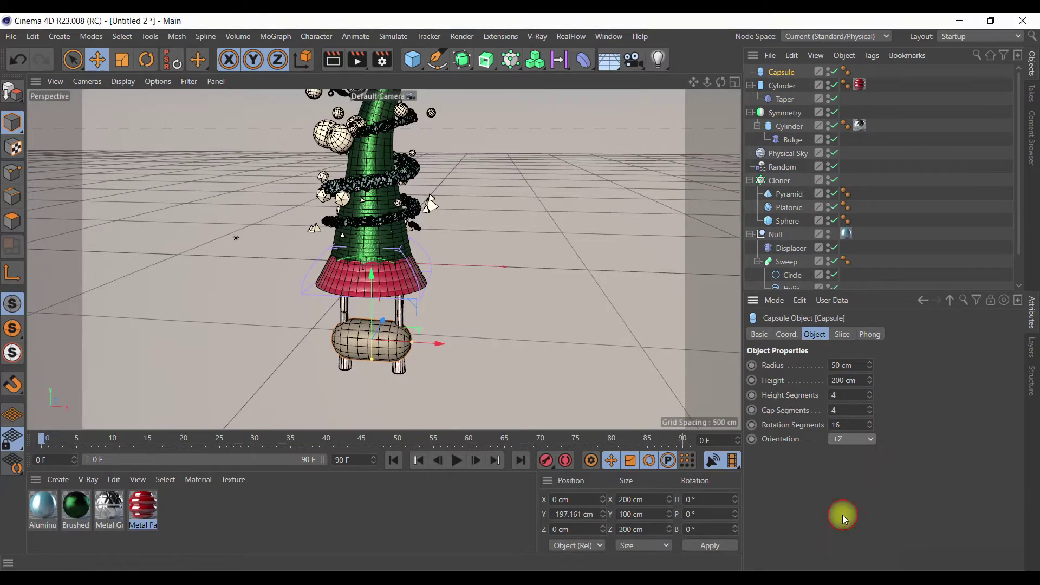
pyautogui.click(848, 365)
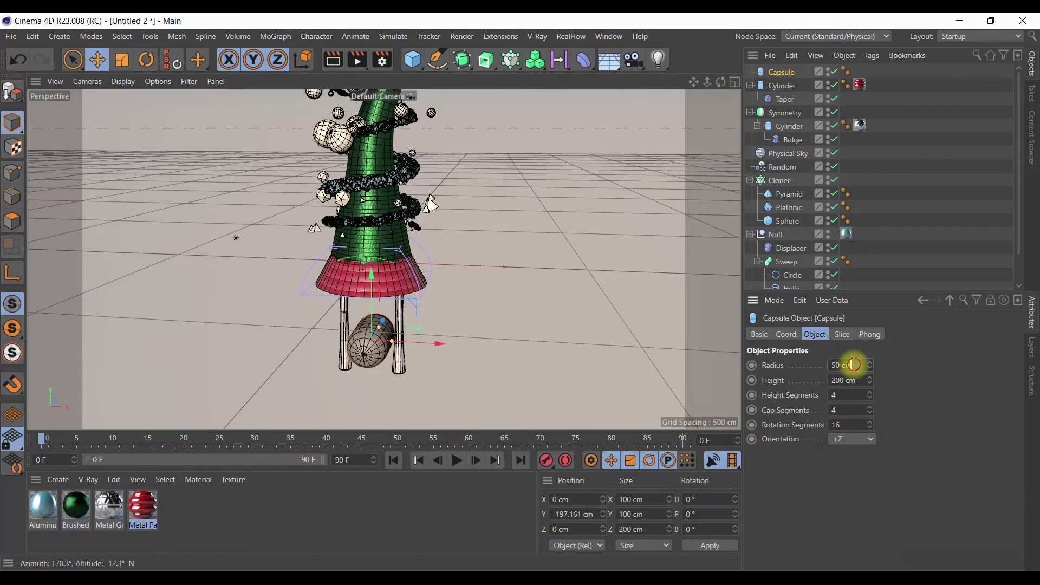
pyautogui.write('10')
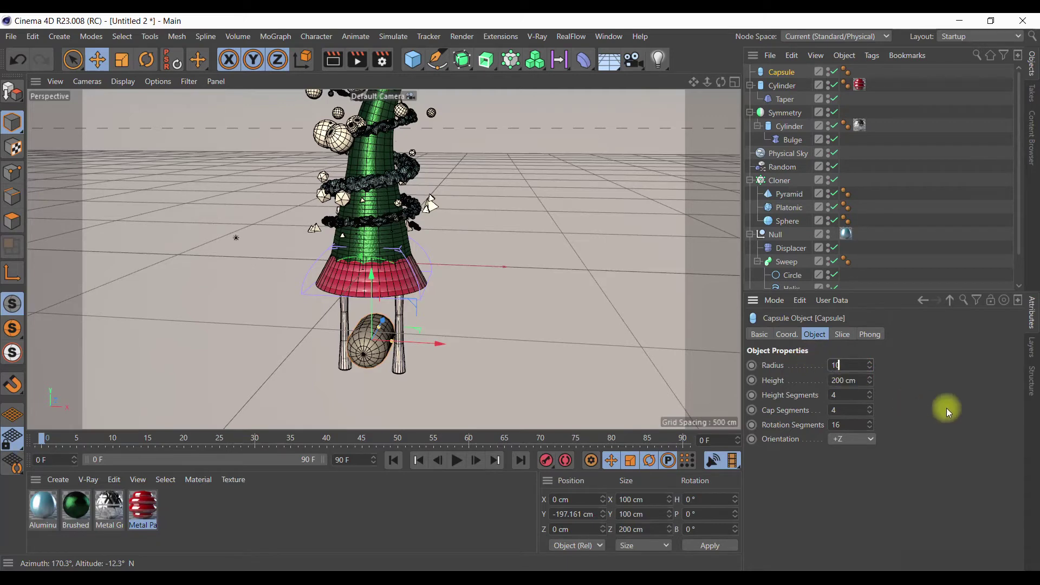
pyautogui.press('Return')
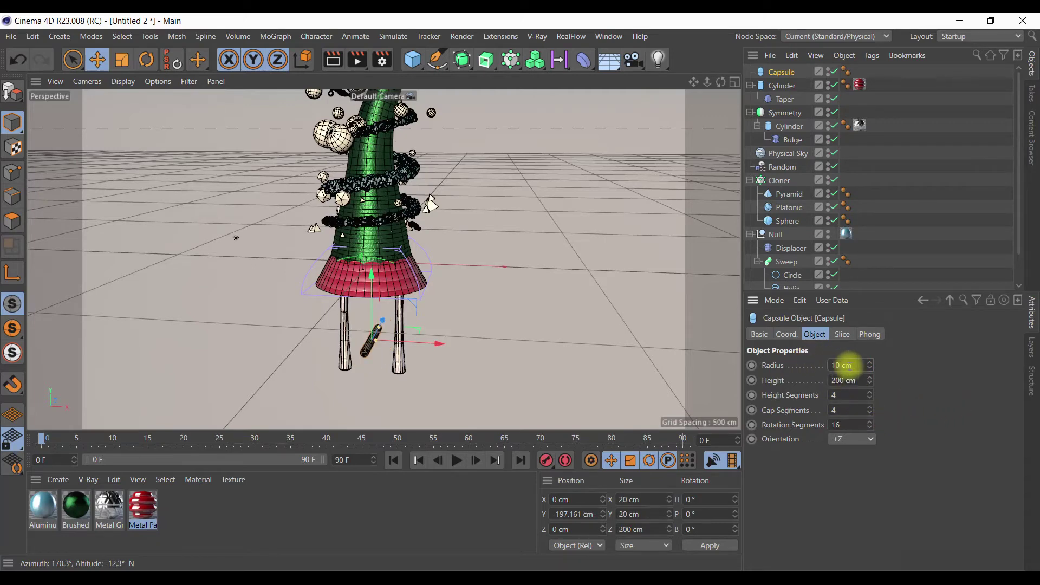
pyautogui.click(848, 365)
pyautogui.write('30')
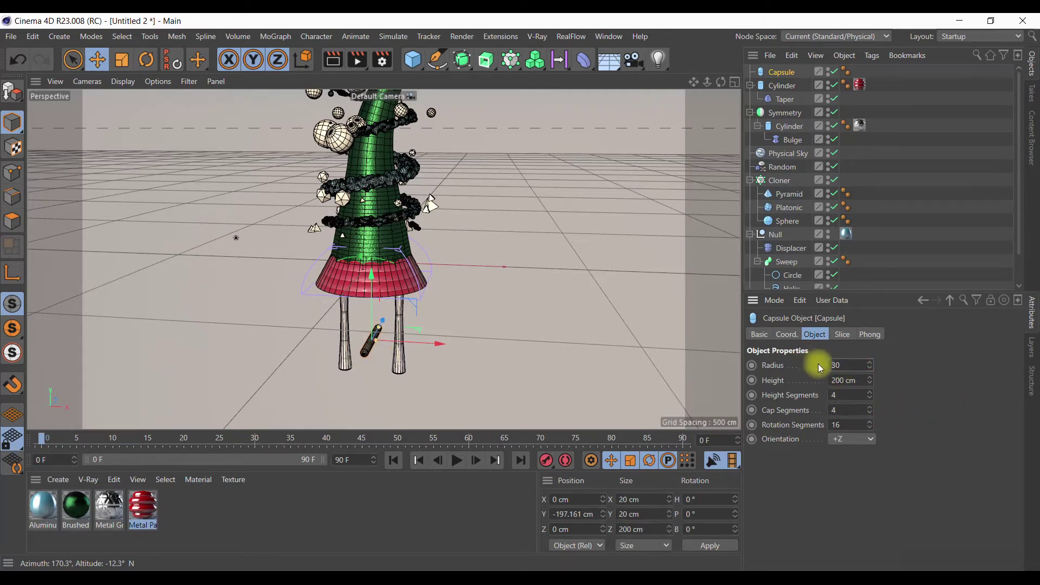
pyautogui.press('Return')
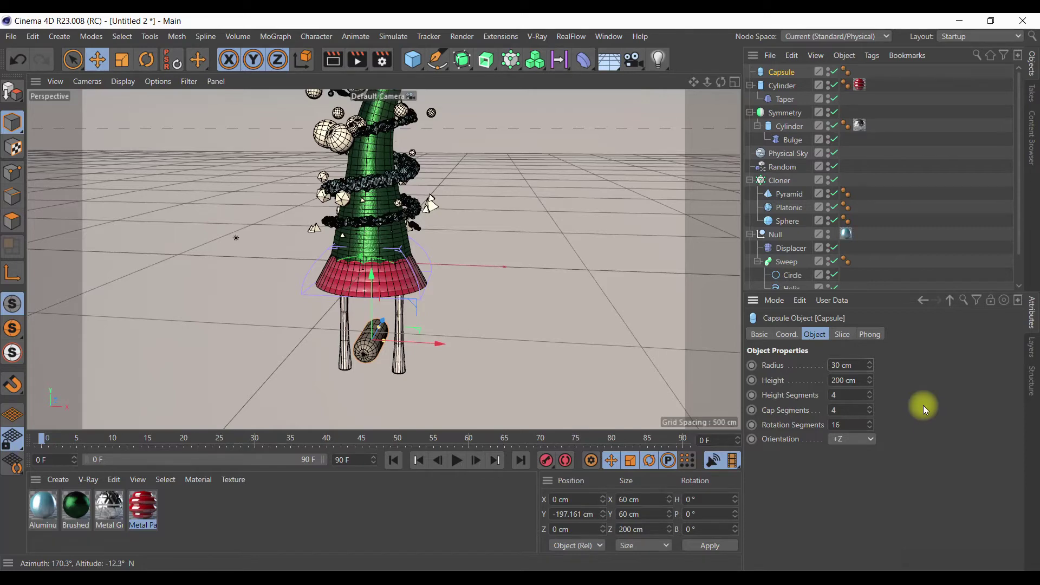
pyautogui.doubleClick(853, 380)
pyautogui.write('50')
pyautogui.press('Return')
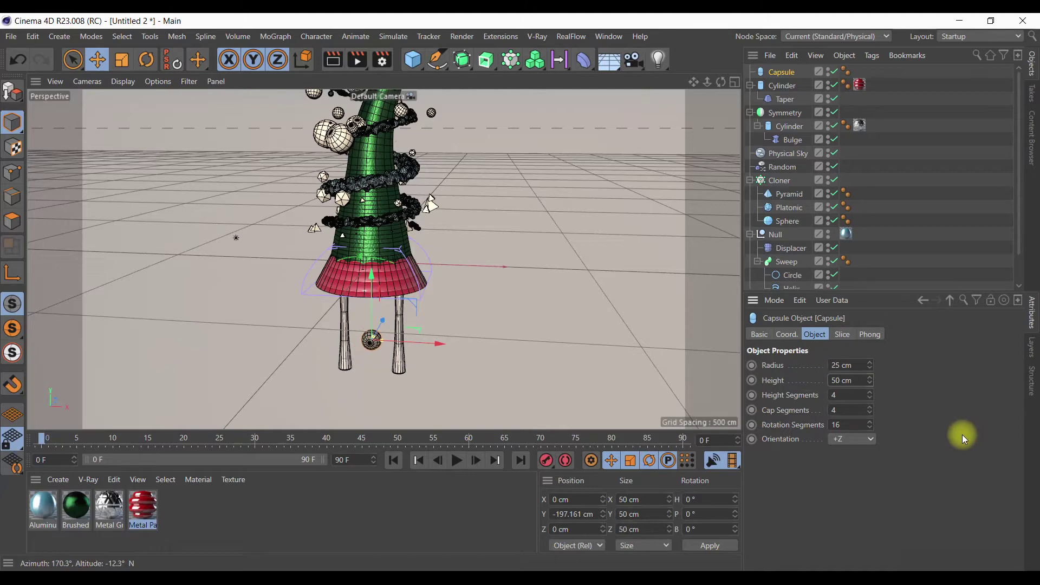
# - Lengthen the capsule to 86 cm, slide it under the right leg, and apply the red material
pyautogui.keyDown('alt'); pyautogui.moveTo(520, 290); pyautogui.dragTo(447, 304); pyautogui.keyUp('alt')
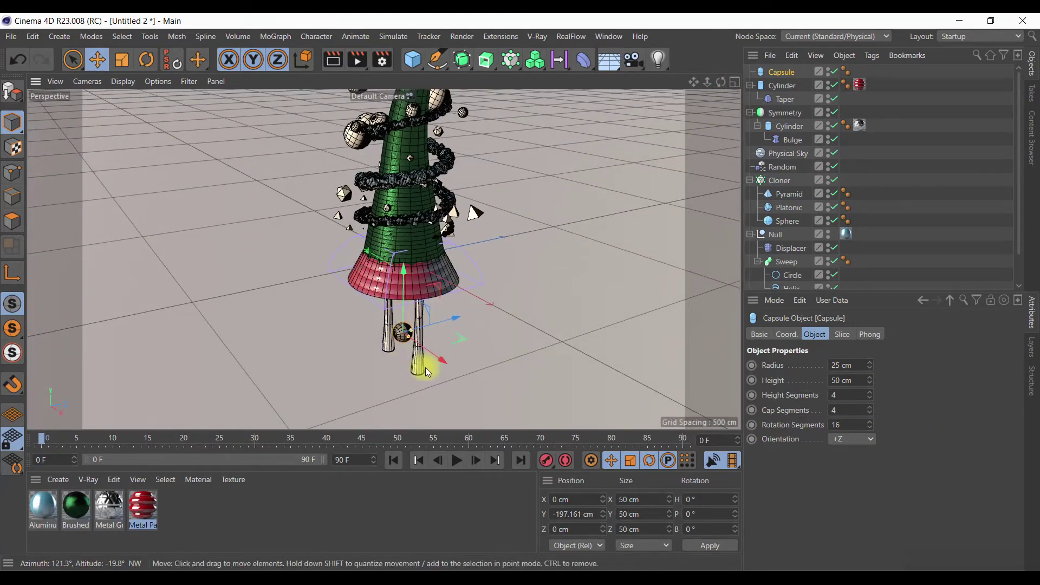
pyautogui.moveTo(434, 359)
pyautogui.mouseDown()
pyautogui.moveTo(462, 383)
pyautogui.moveTo(421, 329)
pyautogui.moveTo(441, 363)
pyautogui.mouseUp()
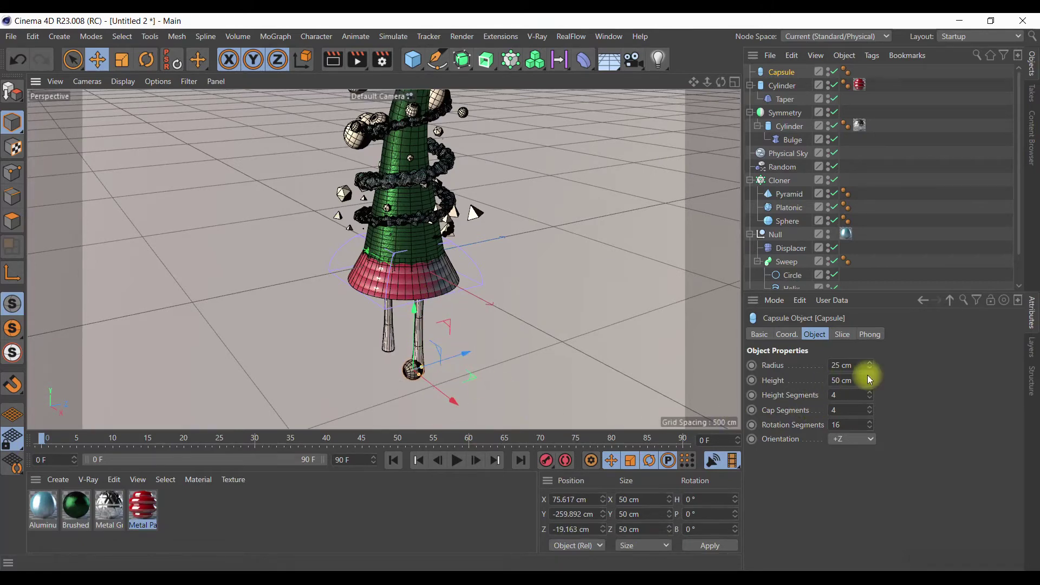
pyautogui.moveTo(871, 379); pyautogui.dragTo(870, 378)
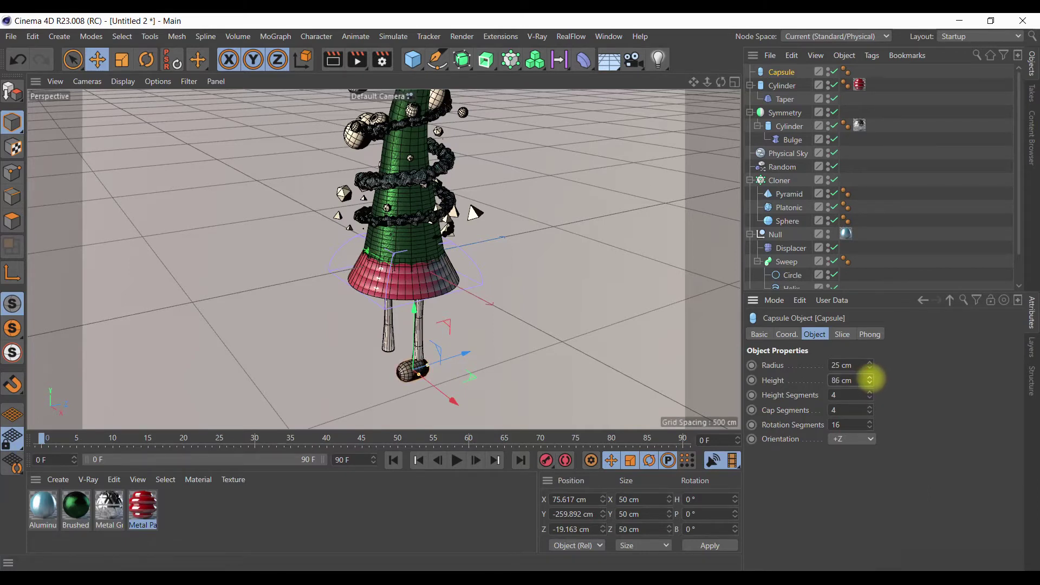
pyautogui.moveTo(721, 82)
pyautogui.mouseDown()
pyautogui.moveTo(614, 294)
pyautogui.moveTo(573, 243)
pyautogui.mouseUp()
pyautogui.moveTo(455, 345); pyautogui.dragTo(446, 357)
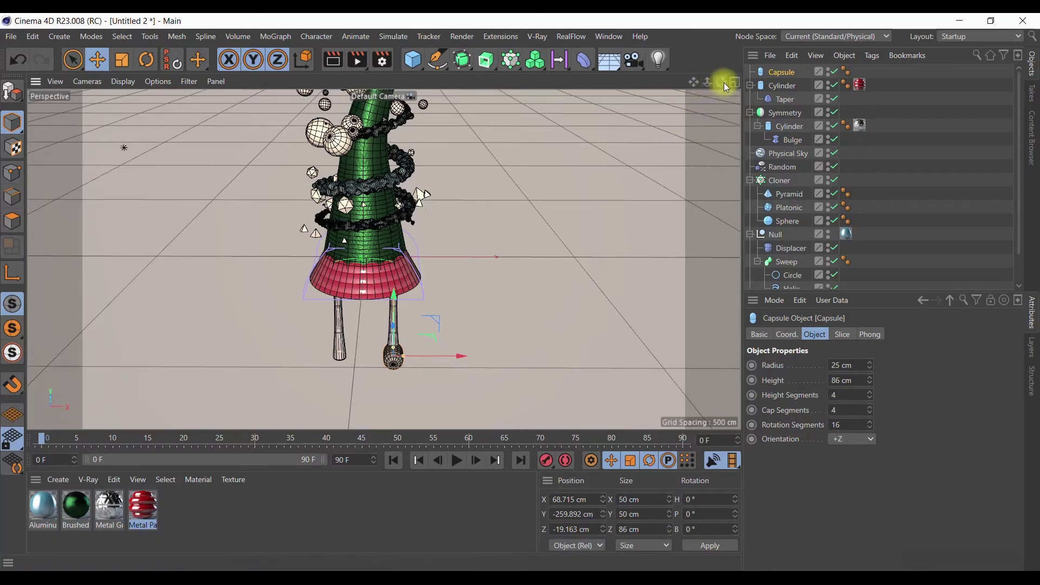
pyautogui.moveTo(721, 82); pyautogui.dragTo(420, 295)
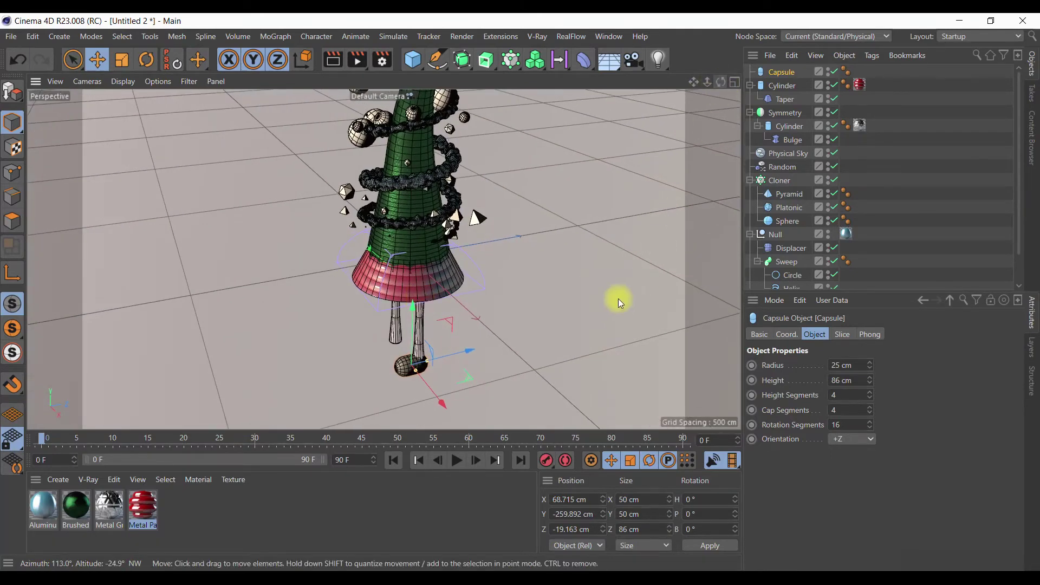
pyautogui.moveTo(143, 509); pyautogui.dragTo(415, 370)
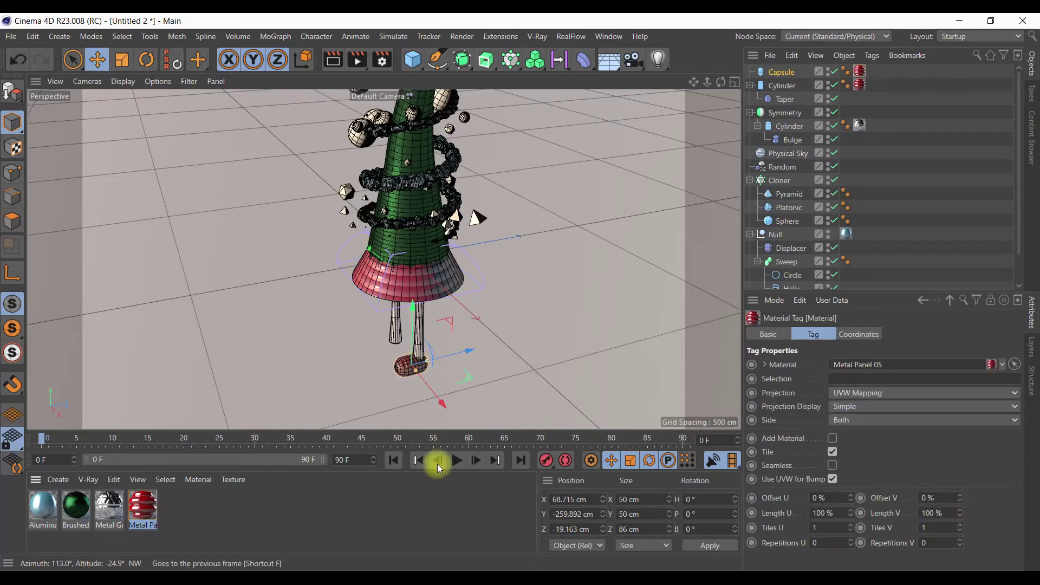
# - Render a preview, then browse the Metal material presets
pyautogui.click(332, 69)
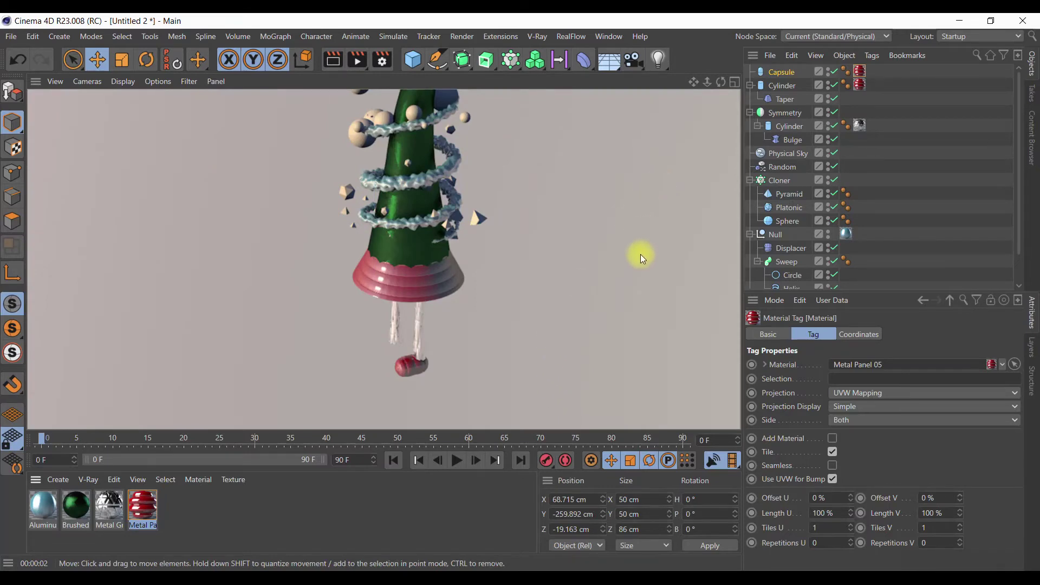
pyautogui.moveTo(721, 82); pyautogui.dragTo(623, 278)
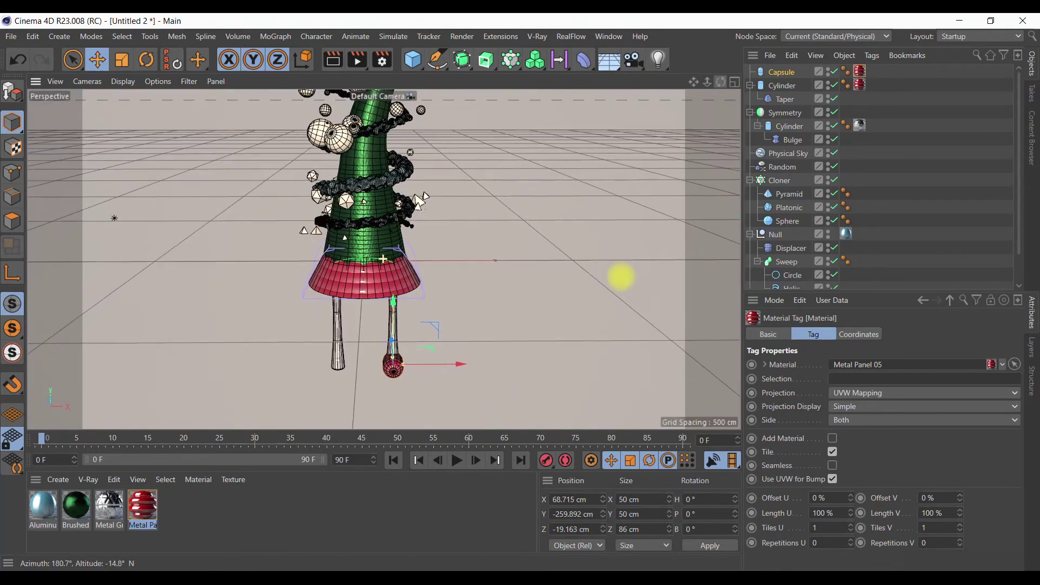
pyautogui.click(1023, 135)
pyautogui.click(974, 179)
pyautogui.scroll(-2, 956, 214)
pyautogui.scroll(2, 956, 217)
pyautogui.scroll(1, 956, 217)
pyautogui.scroll(2, 957, 217)
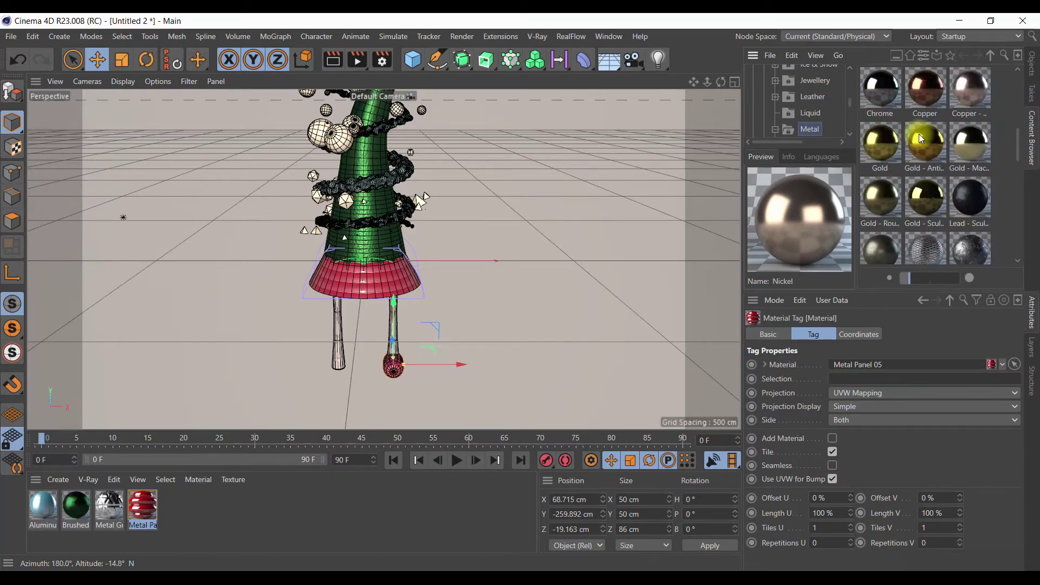
# - Apply the plain Gold material to the capsule foot and render it
pyautogui.click(923, 170)
pyautogui.click(887, 157)
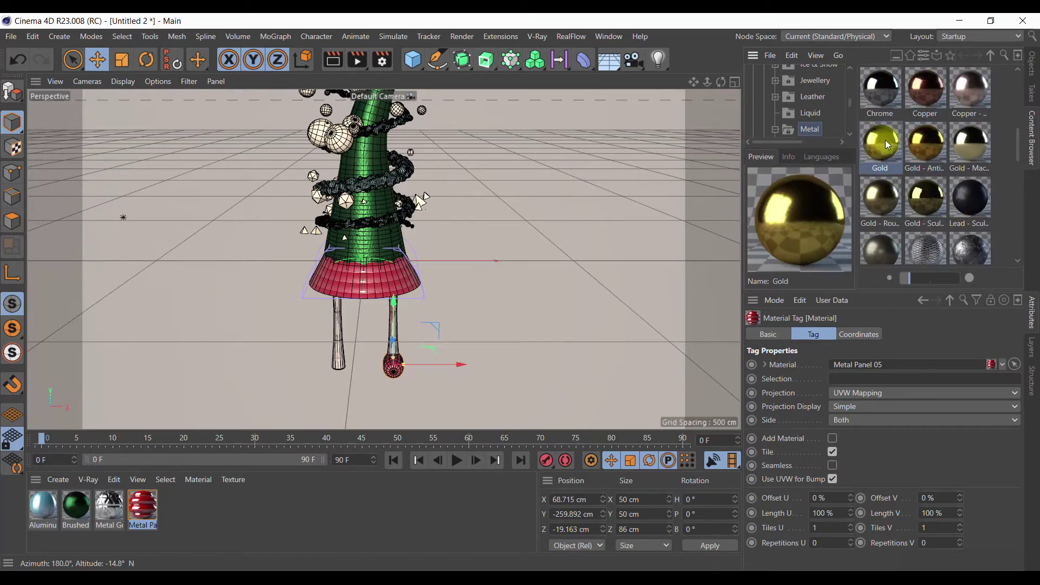
pyautogui.moveTo(426, 496); pyautogui.dragTo(428, 495)
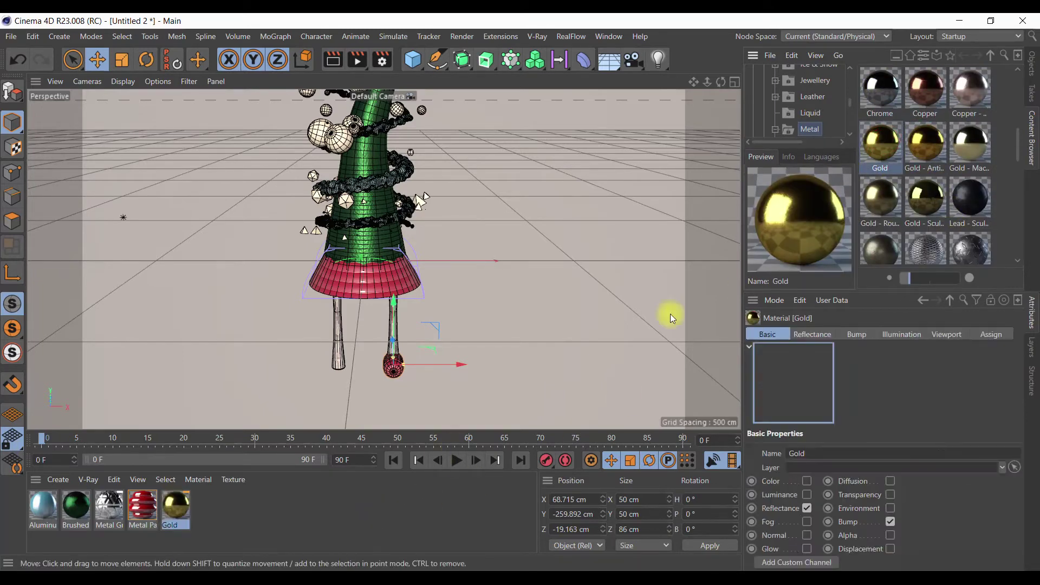
pyautogui.click(1032, 64)
pyautogui.moveTo(165, 510); pyautogui.dragTo(862, 73)
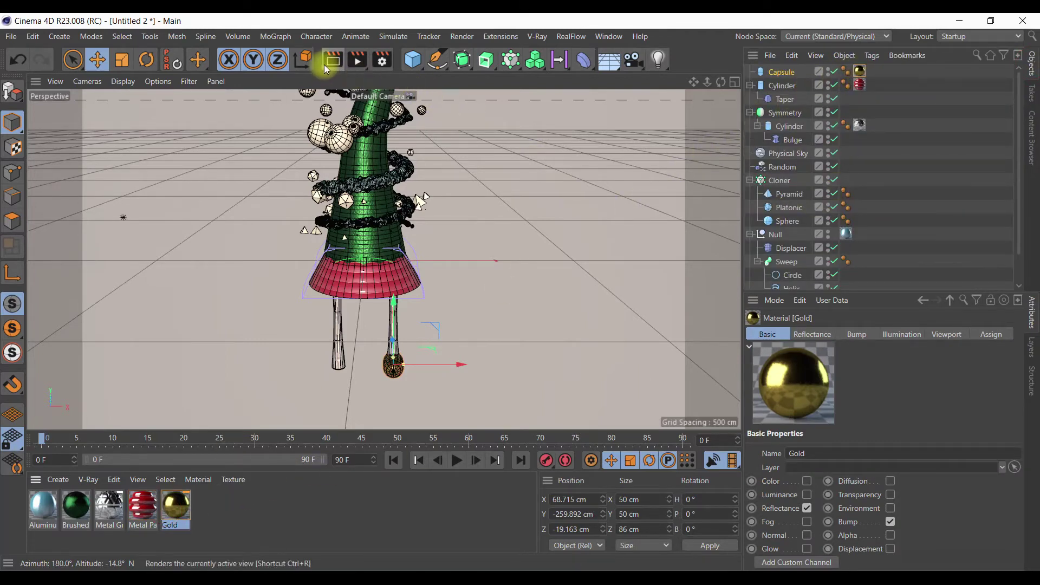
pyautogui.click(331, 60)
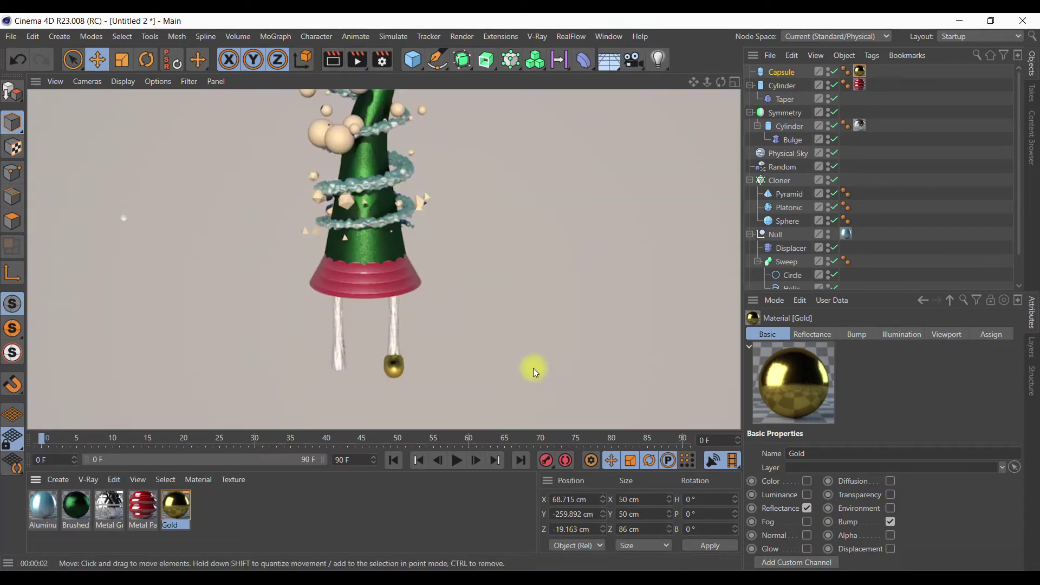
# - Rotate the capsule foot 18° in heading, reposition it under the leg, and add a Null
pyautogui.click(781, 72)
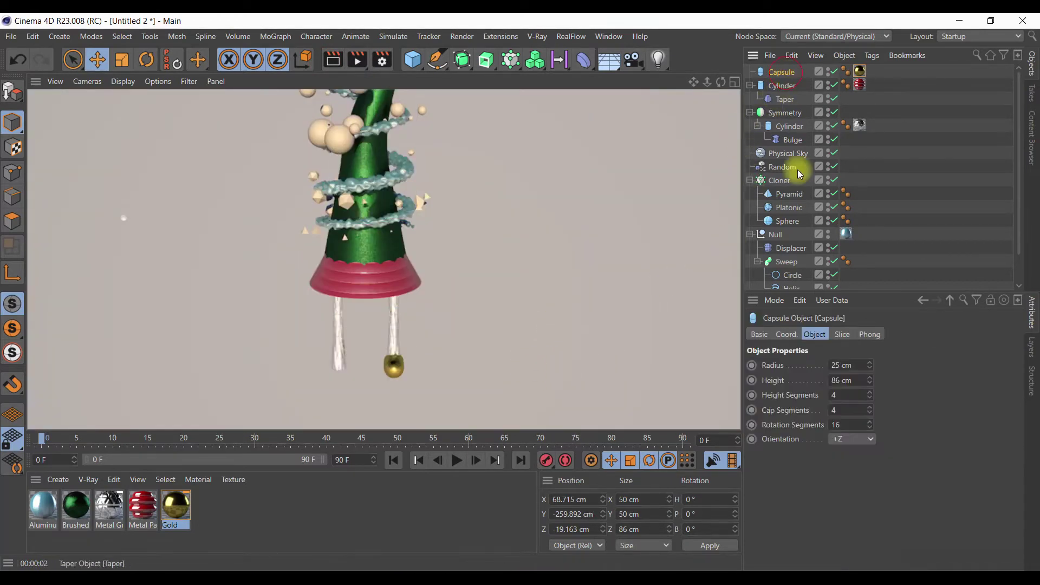
pyautogui.click(787, 334)
pyautogui.moveTo(988, 367); pyautogui.dragTo(969, 368)
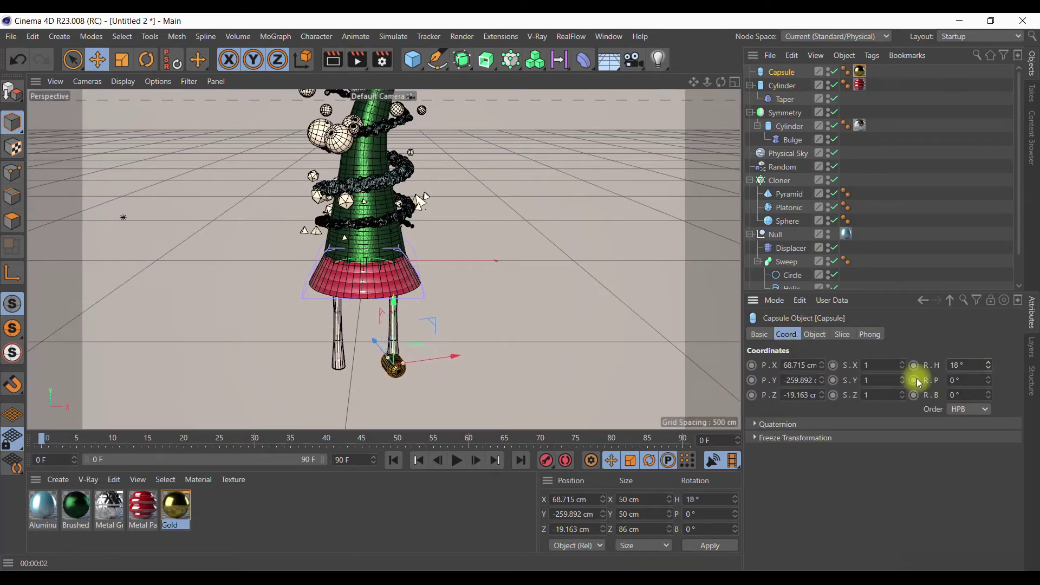
pyautogui.moveTo(435, 362); pyautogui.dragTo(404, 356)
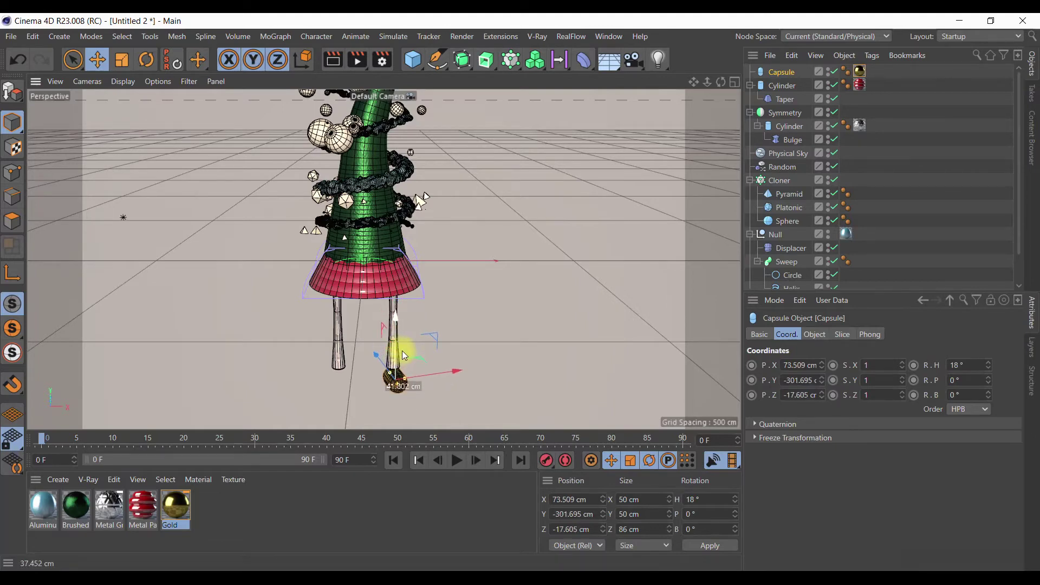
pyautogui.moveTo(405, 356); pyautogui.dragTo(403, 343)
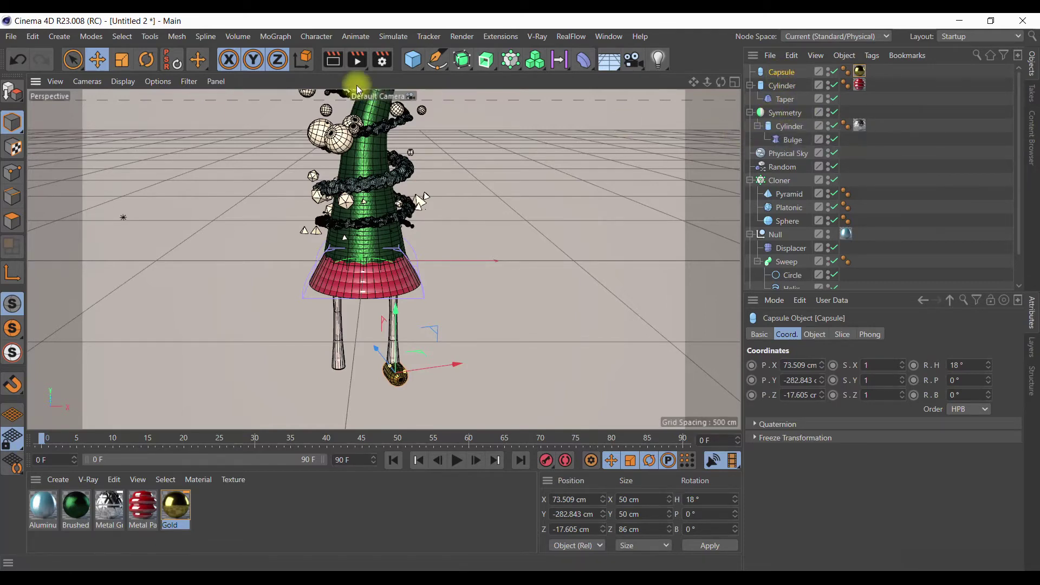
pyautogui.moveTo(420, 66); pyautogui.dragTo(510, 77)
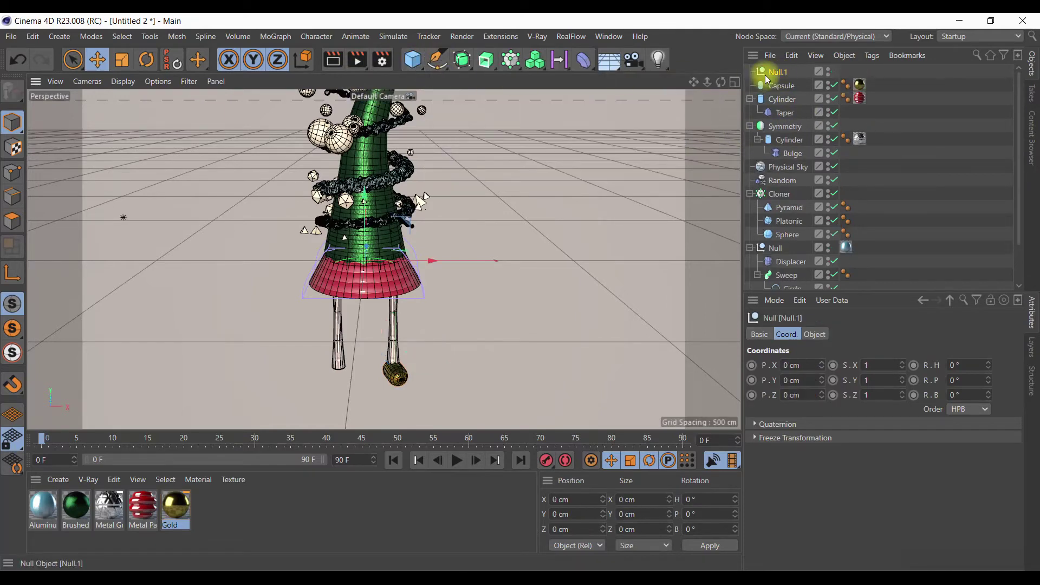
# - Nest the new Null inside Symmetry with the capsule foot, and render to confirm both gold feet
pyautogui.moveTo(773, 99); pyautogui.dragTo(783, 126)
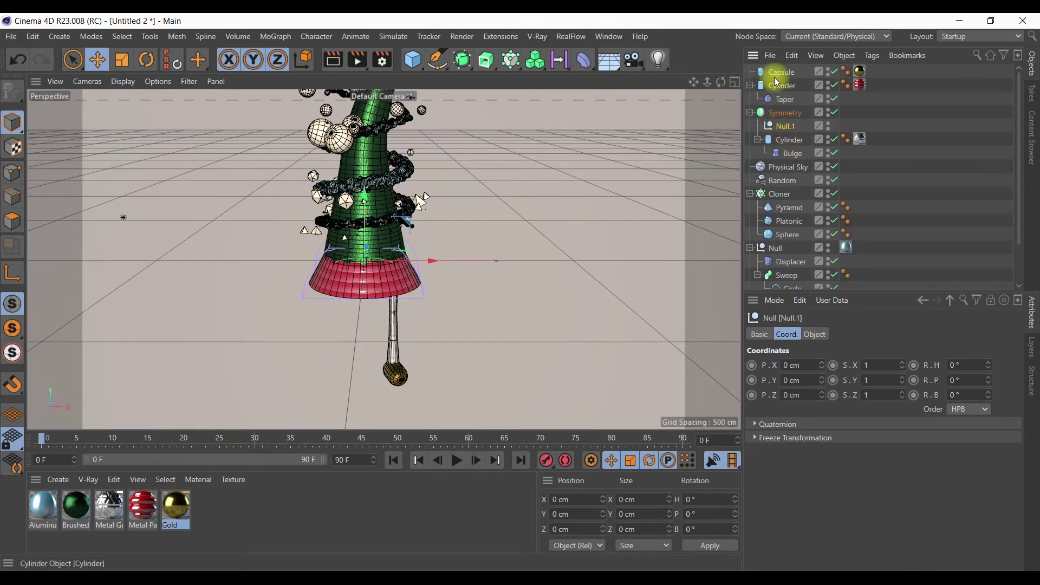
pyautogui.moveTo(781, 76); pyautogui.dragTo(788, 135)
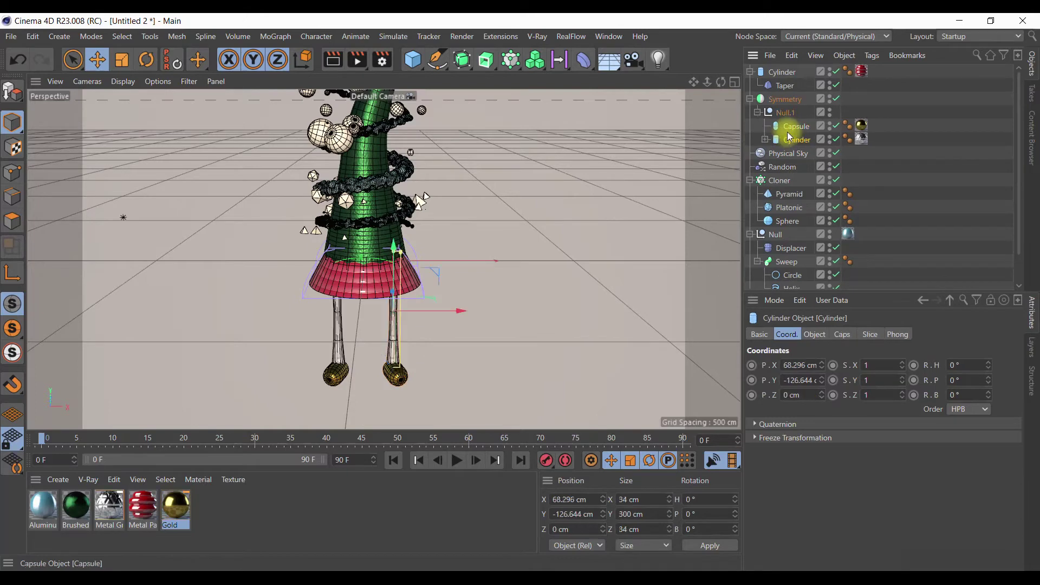
pyautogui.click(327, 64)
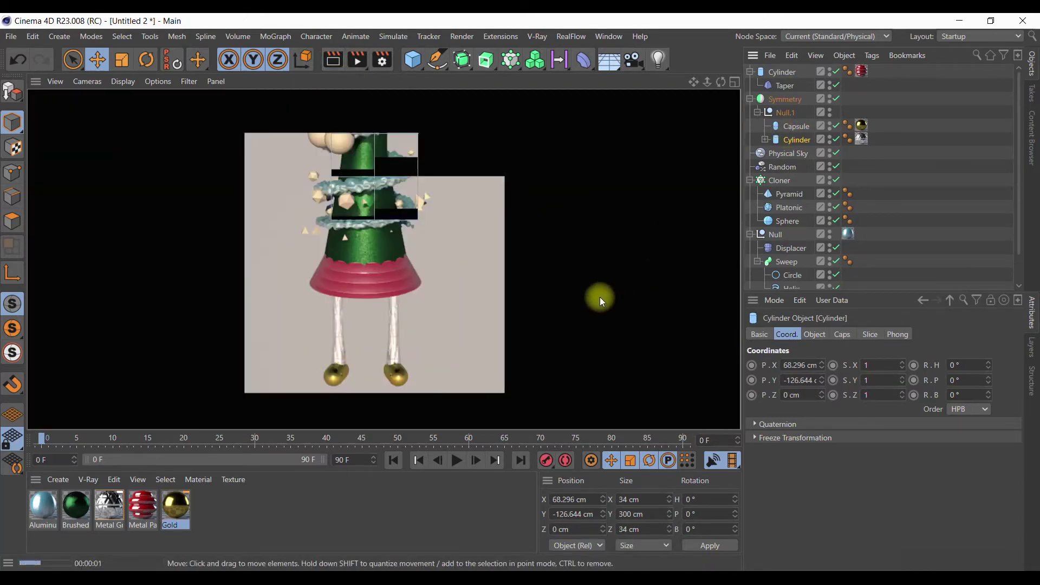
pyautogui.click(590, 279)
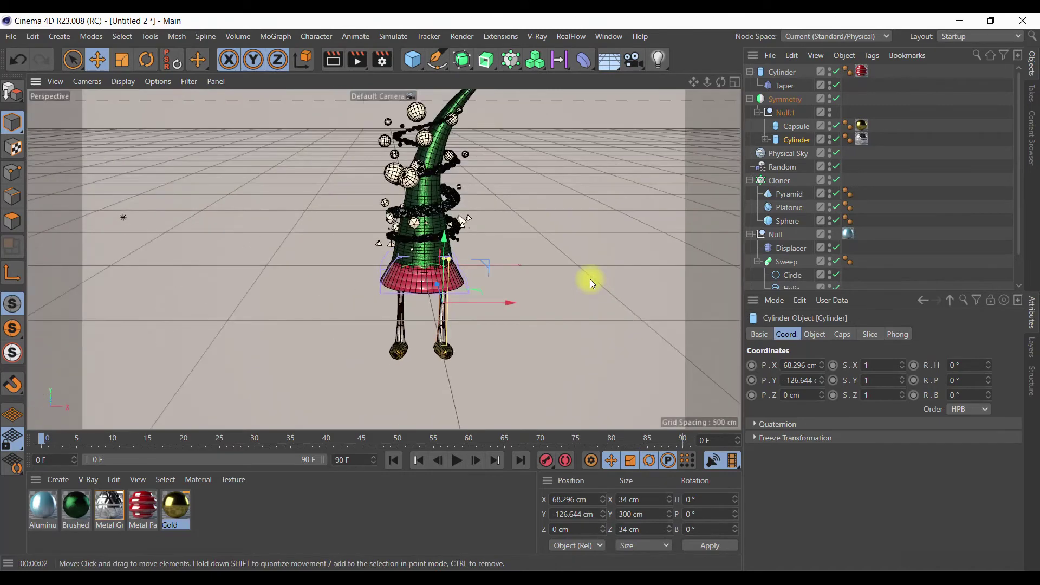
pyautogui.moveTo(694, 82)
pyautogui.mouseDown()
pyautogui.moveTo(481, 319)
pyautogui.moveTo(423, 354)
pyautogui.moveTo(452, 325)
pyautogui.mouseUp()
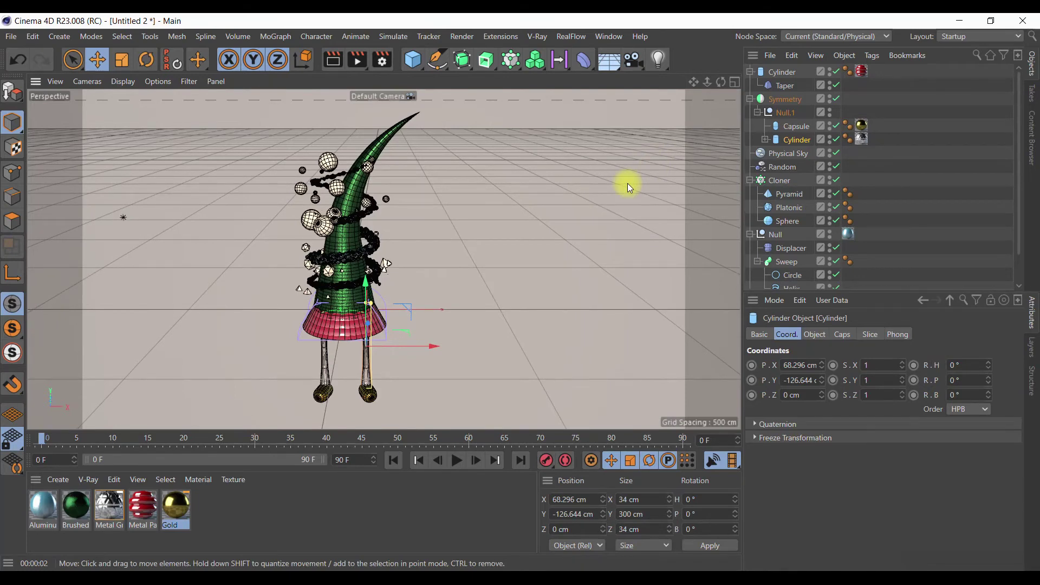
pyautogui.scroll(-1, 509, 210)
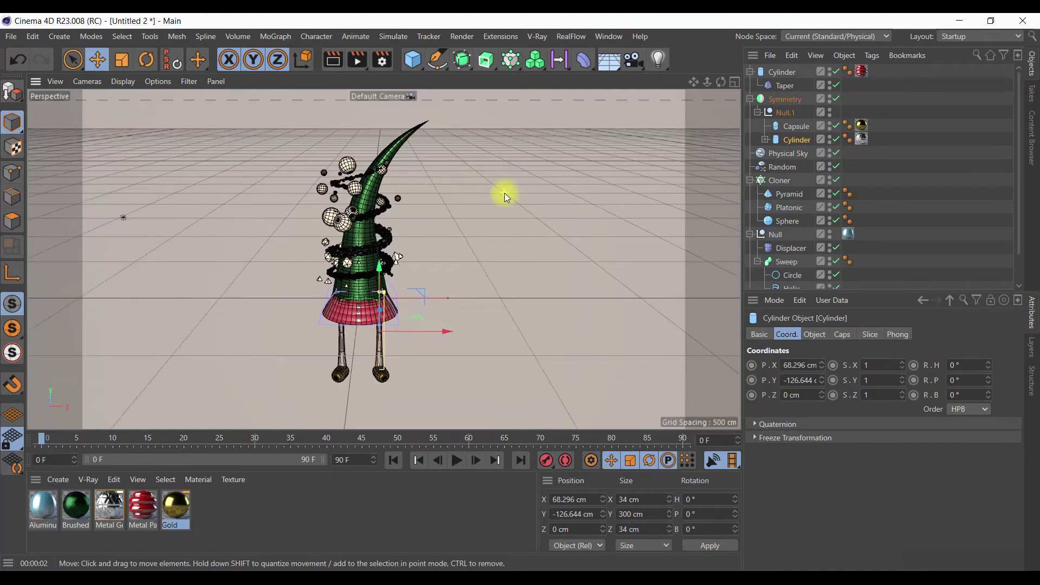
pyautogui.click(413, 59)
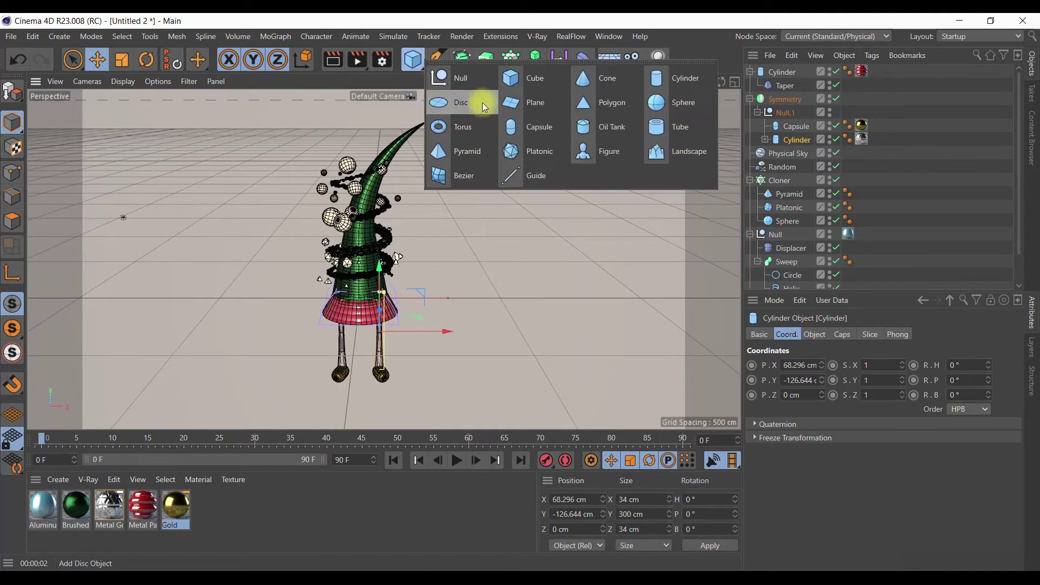
# - Add a Disc, about 826 cm wide, lowered to Y -320 cm beneath the feet
pyautogui.click(482, 102)
pyautogui.moveTo(360, 238)
pyautogui.mouseDown()
pyautogui.moveTo(392, 384)
pyautogui.moveTo(471, 394)
pyautogui.mouseUp()
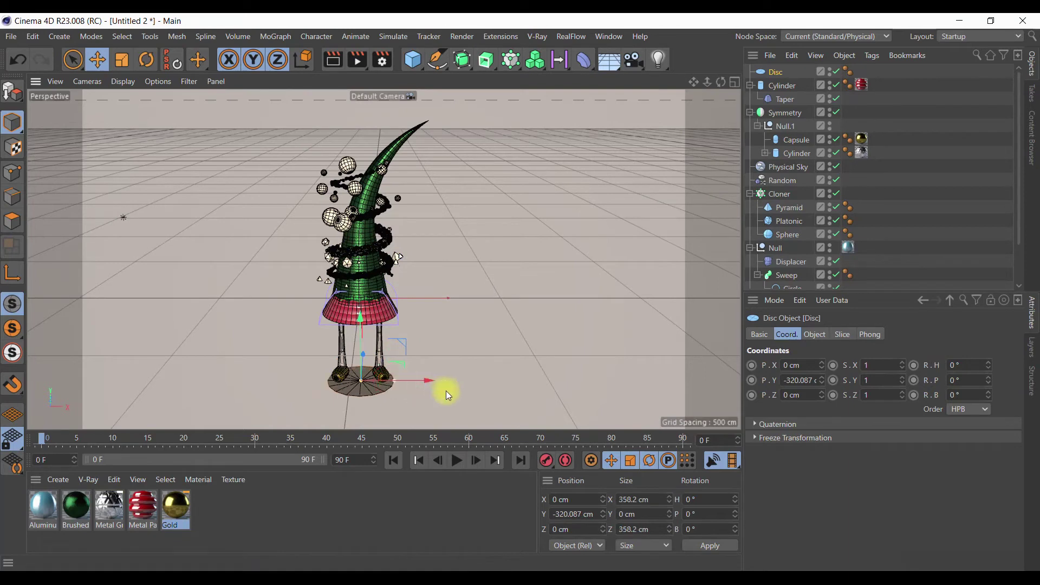
pyautogui.scroll(-1, 502, 269)
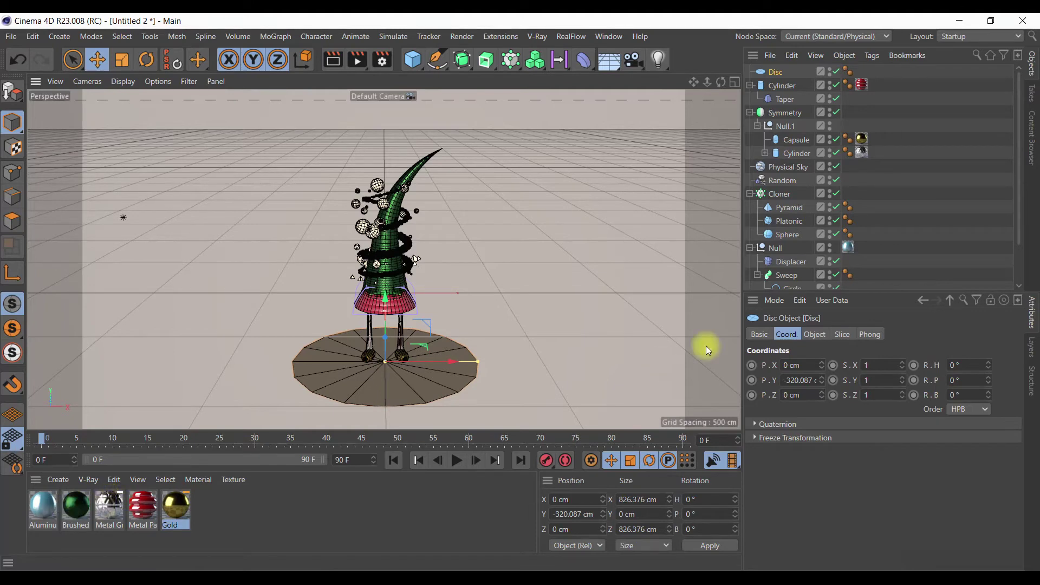
# - Apply the Metal Grid preset to the disc floor and render a preview
pyautogui.click(1034, 148)
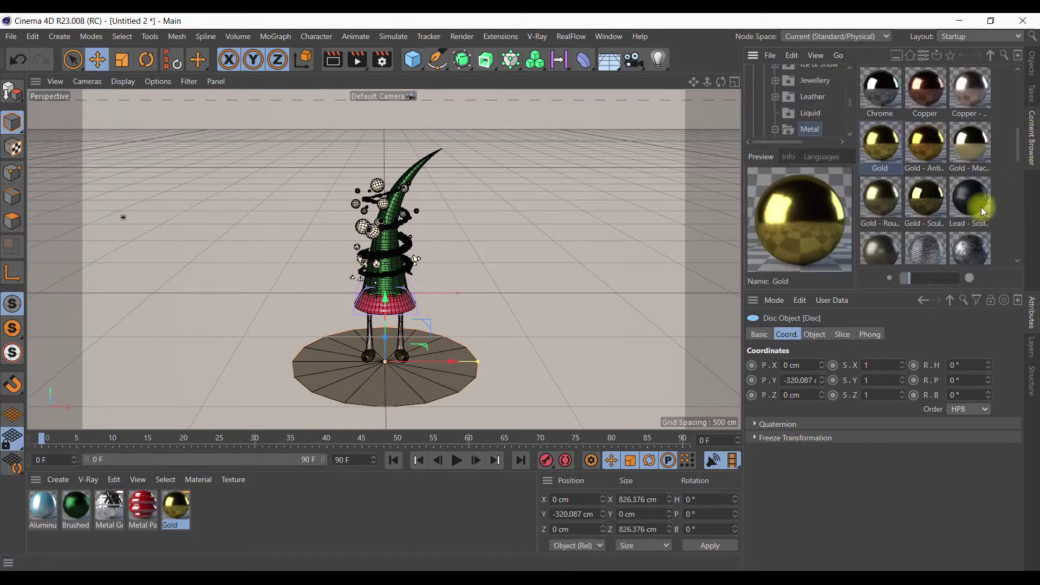
pyautogui.scroll(-1, 978, 206)
pyautogui.moveTo(926, 168); pyautogui.dragTo(440, 378)
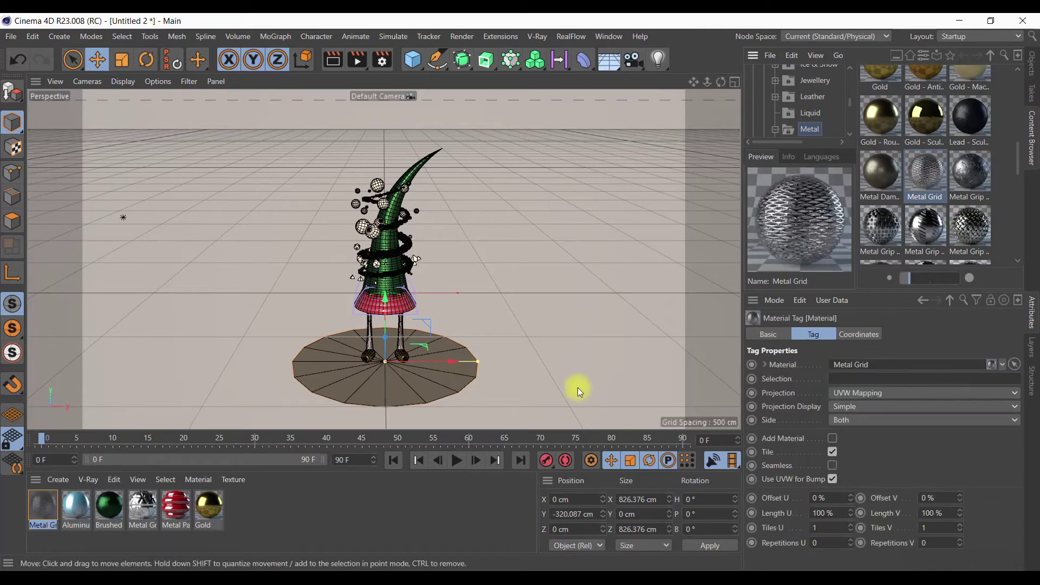
pyautogui.click(333, 60)
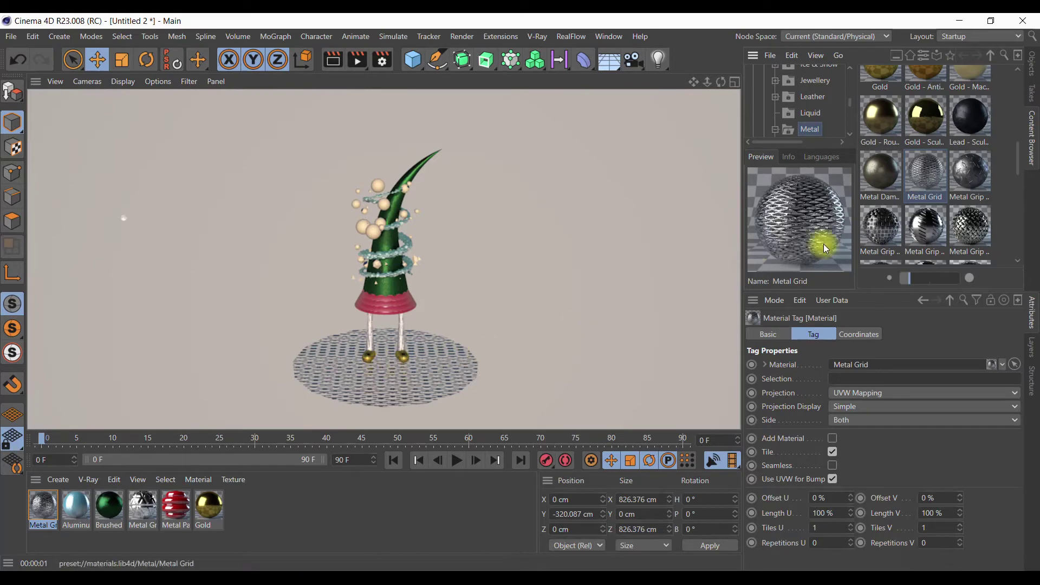
# - Switch the disc floor to Steel Grating Dots and render a preview
pyautogui.scroll(-3, 933, 235)
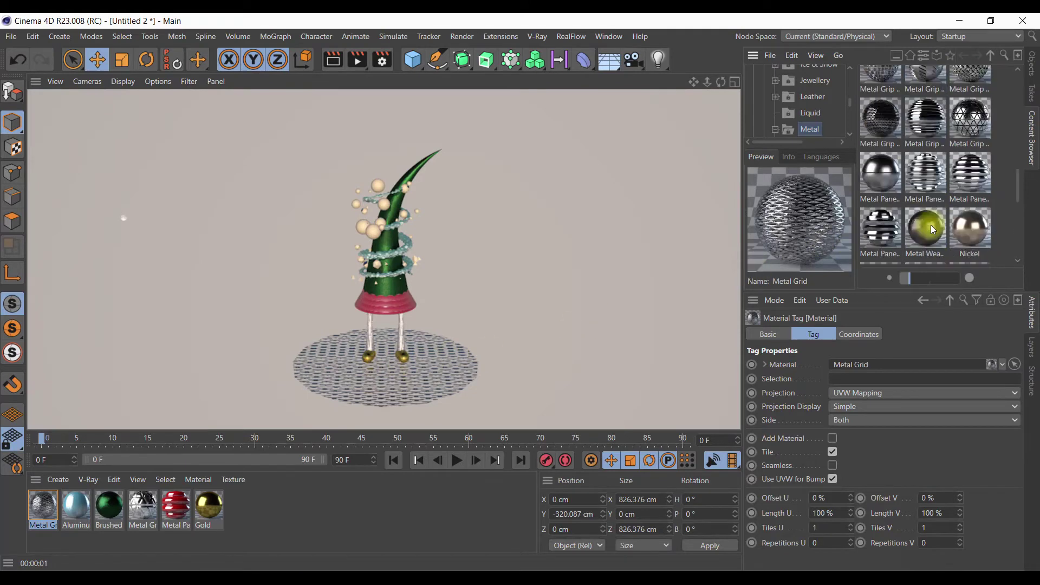
pyautogui.scroll(-2, 933, 232)
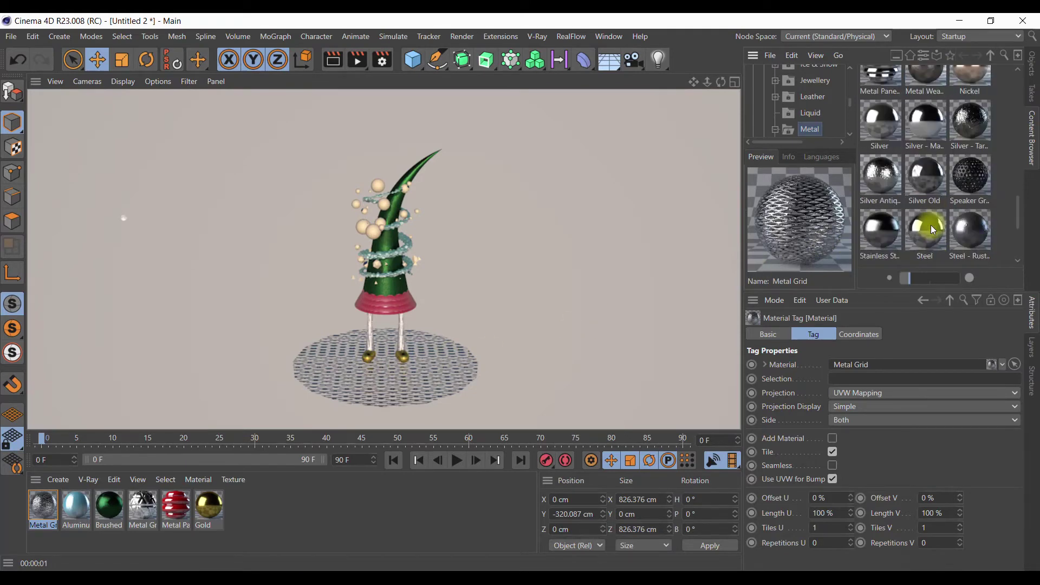
pyautogui.scroll(-3, 931, 225)
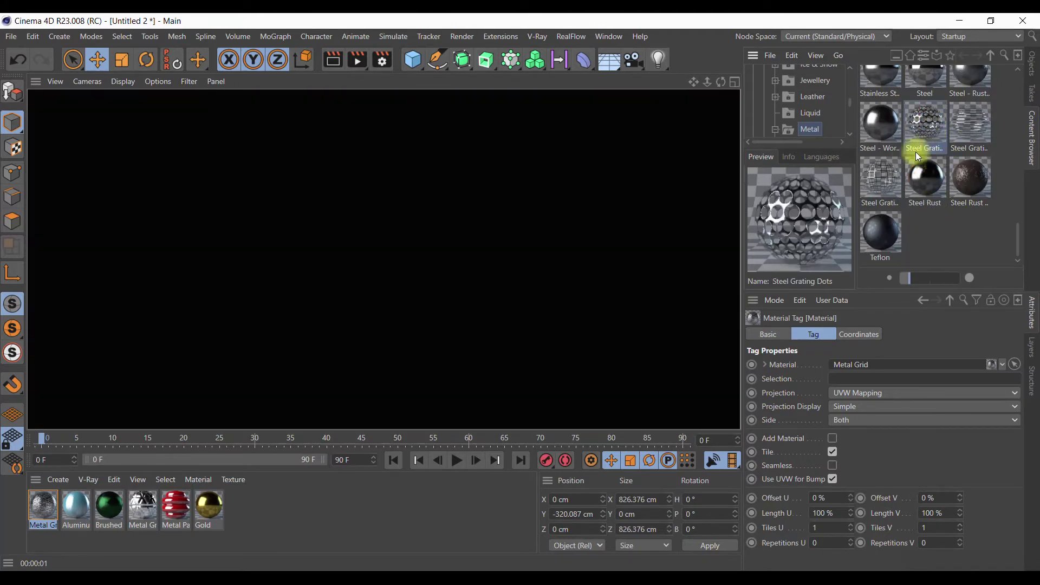
pyautogui.click(885, 175)
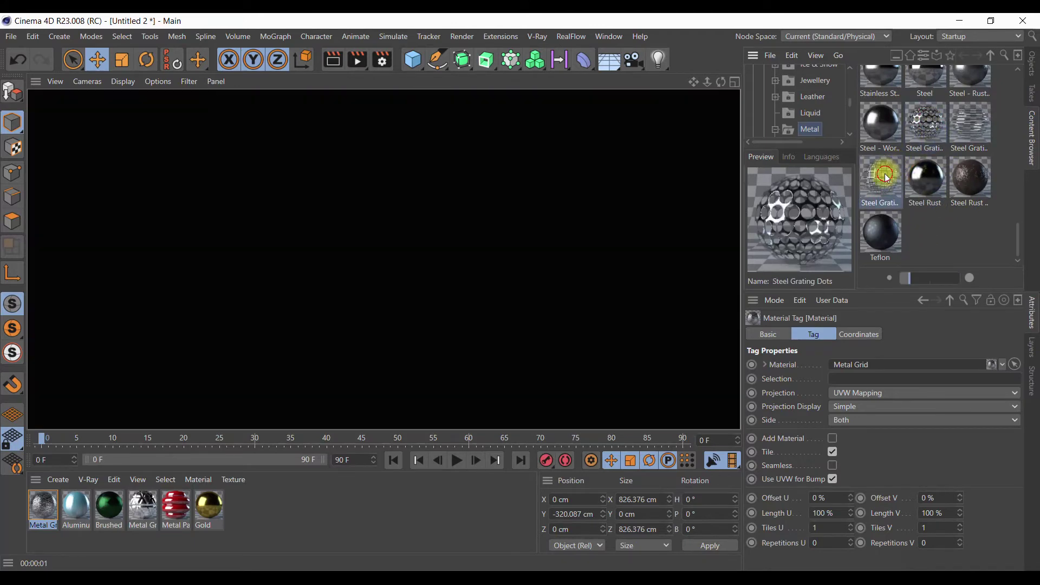
pyautogui.moveTo(924, 125)
pyautogui.mouseDown()
pyautogui.moveTo(754, 302)
pyautogui.moveTo(431, 520)
pyautogui.mouseUp()
pyautogui.click(1031, 64)
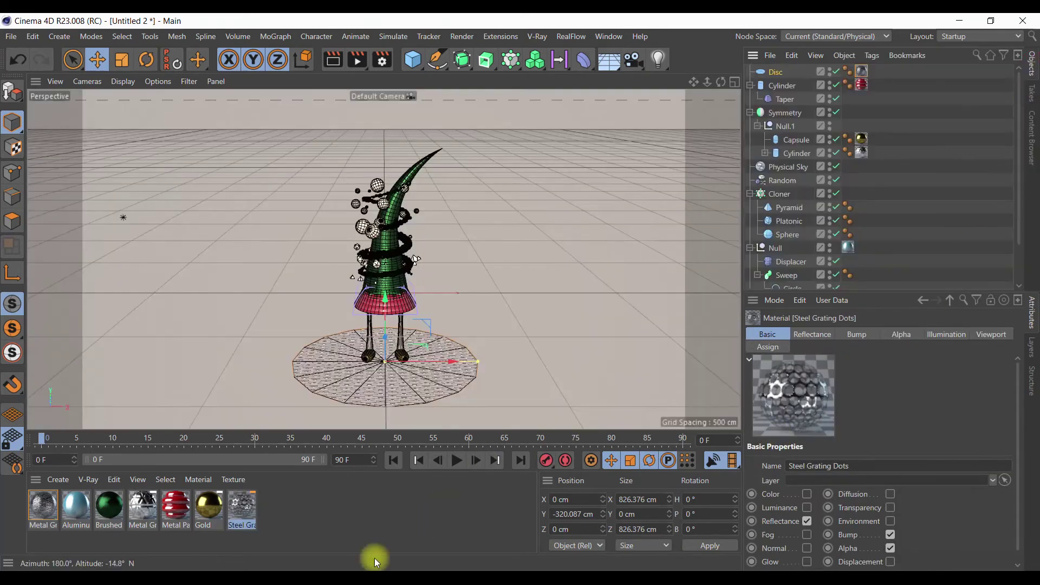
pyautogui.moveTo(241, 510); pyautogui.dragTo(862, 73)
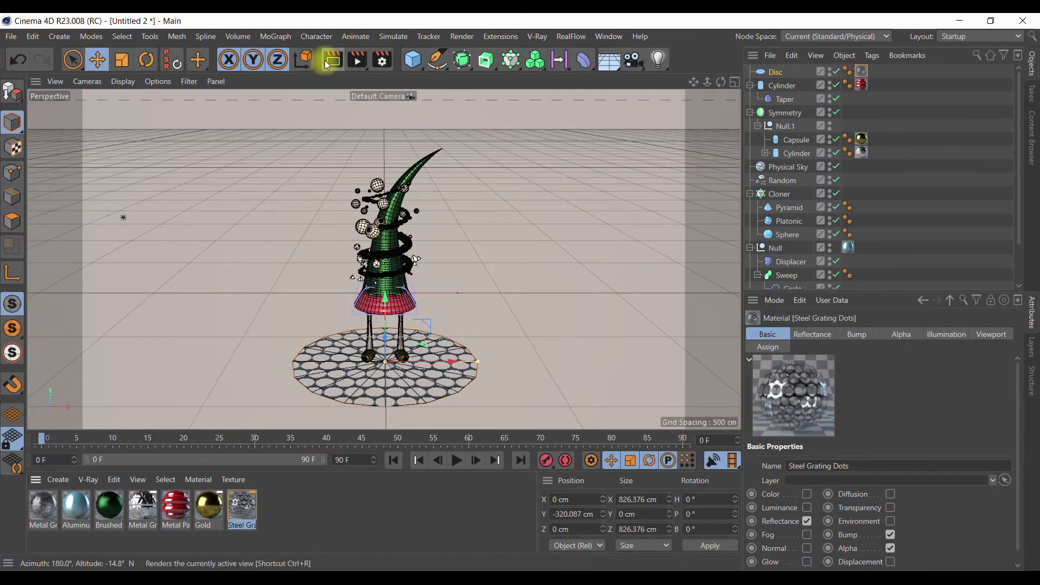
pyautogui.click(326, 64)
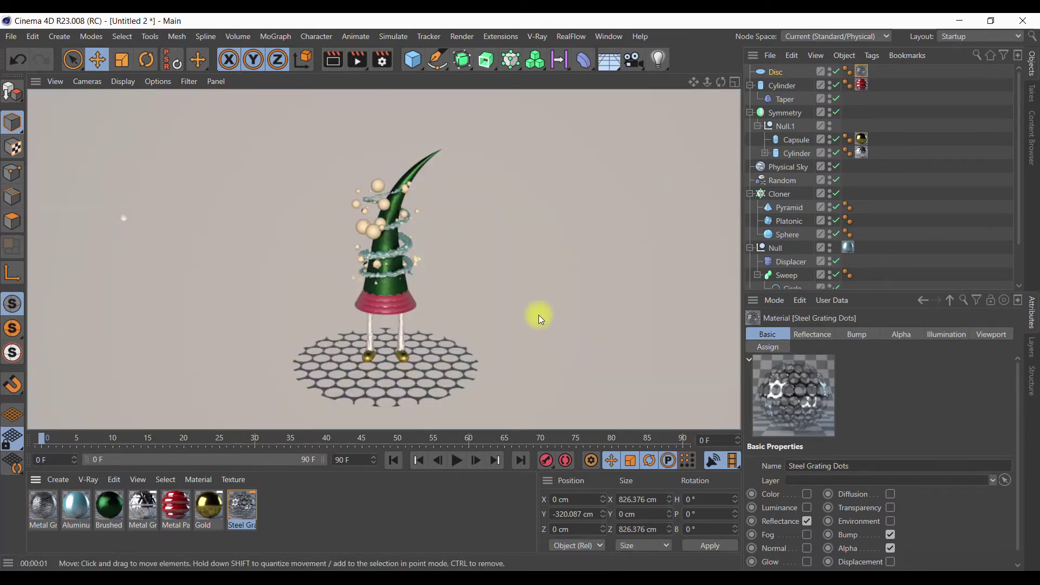
pyautogui.click(1033, 133)
pyautogui.click(817, 84)
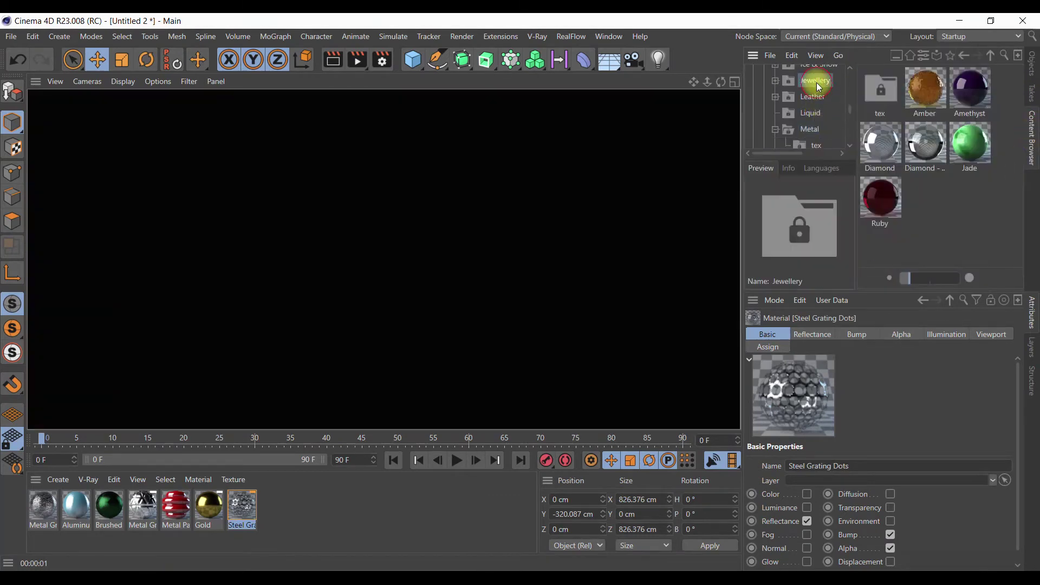
# - Add the Blue, Red and Silver Flakes Car Paint presets to the scene materials
pyautogui.click(818, 115)
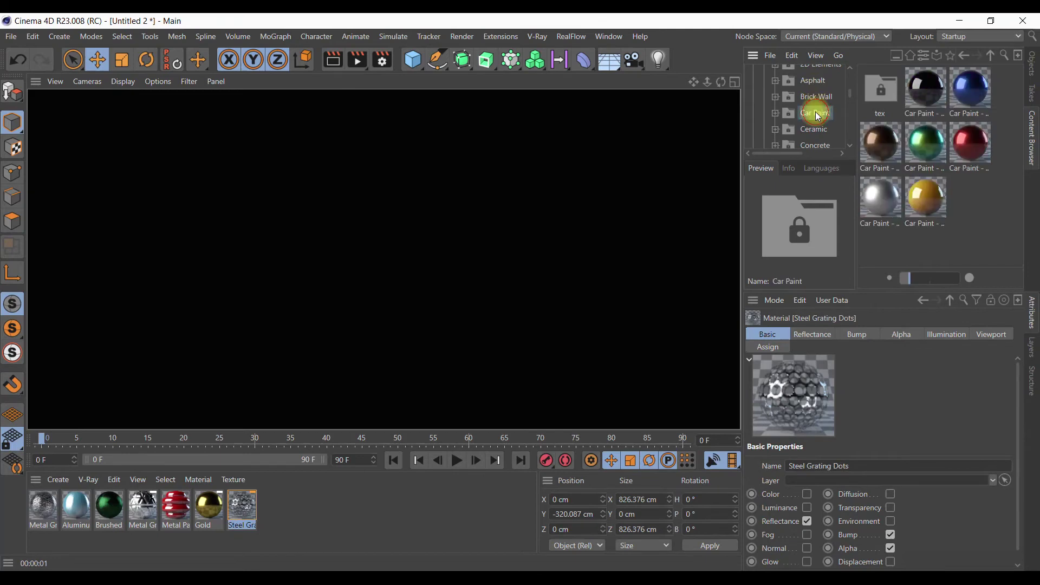
pyautogui.click(973, 93)
pyautogui.moveTo(972, 93); pyautogui.dragTo(411, 530)
pyautogui.moveTo(970, 145); pyautogui.dragTo(425, 517)
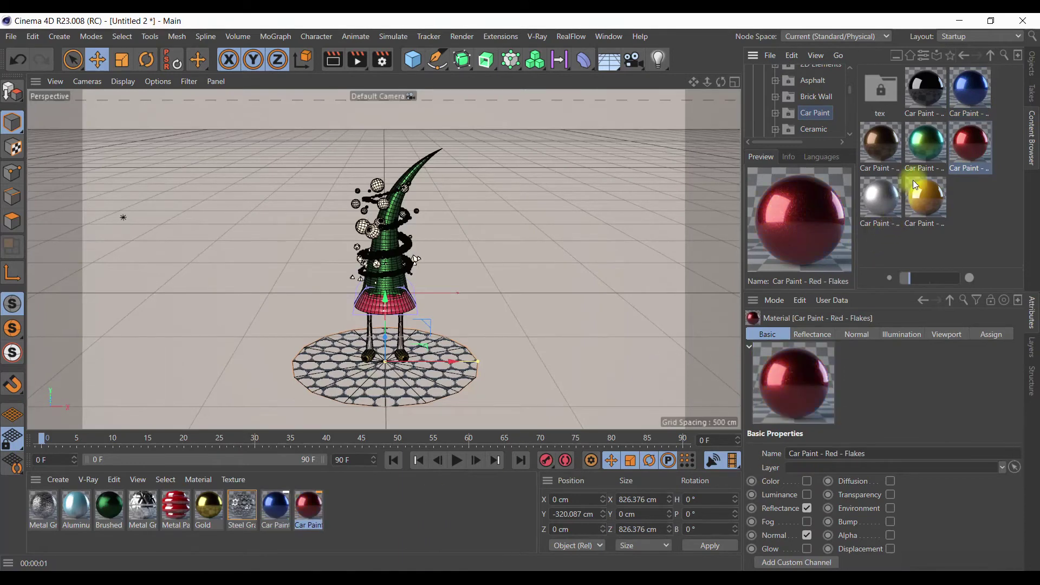
pyautogui.moveTo(882, 199); pyautogui.dragTo(395, 536)
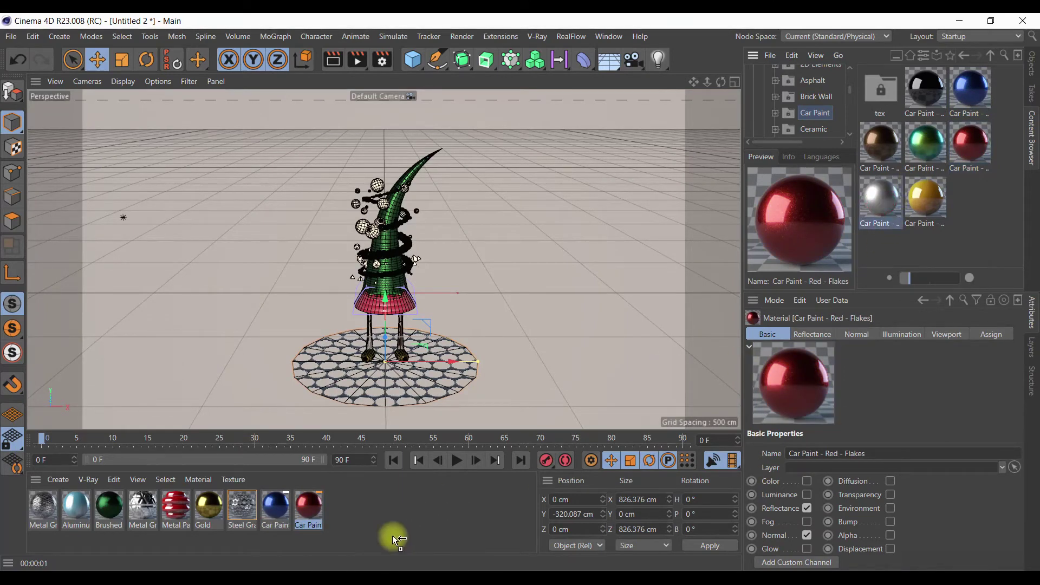
# - Assign blue paint to Pyramid, red to Platonic, and silver to Sphere clones
pyautogui.click(1034, 68)
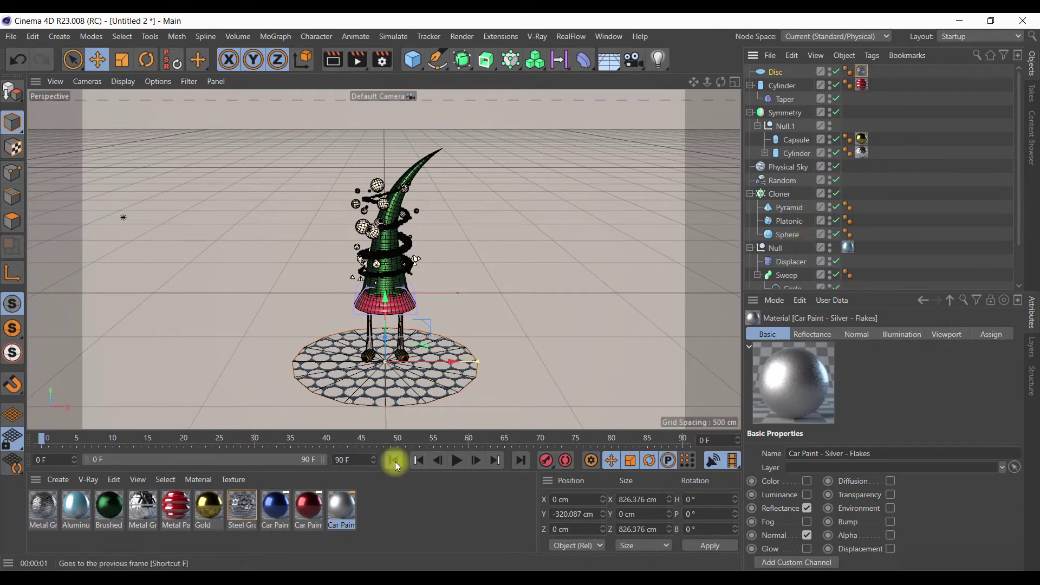
pyautogui.moveTo(271, 514); pyautogui.dragTo(795, 209)
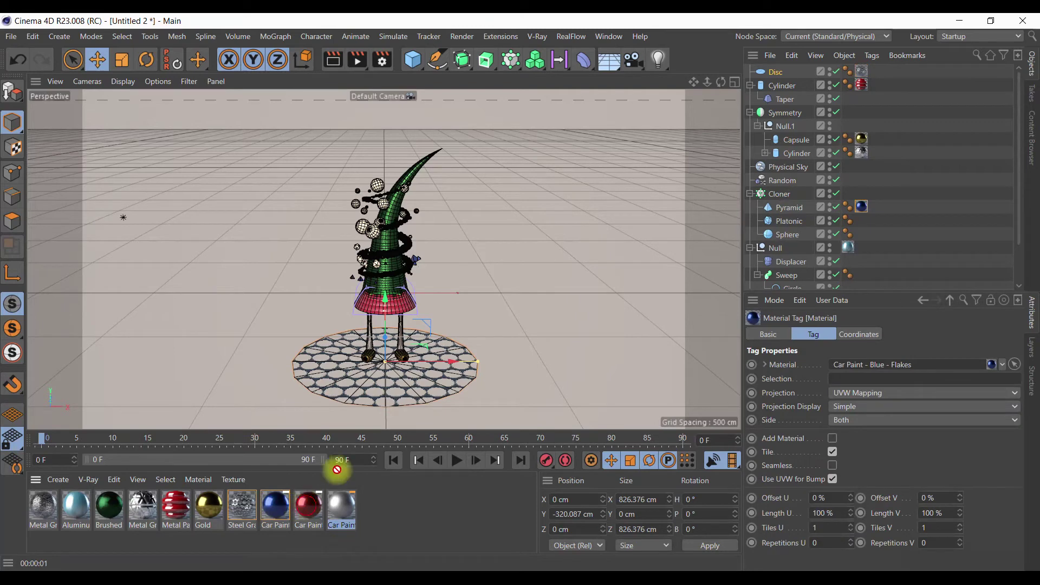
pyautogui.moveTo(719, 271); pyautogui.dragTo(788, 222)
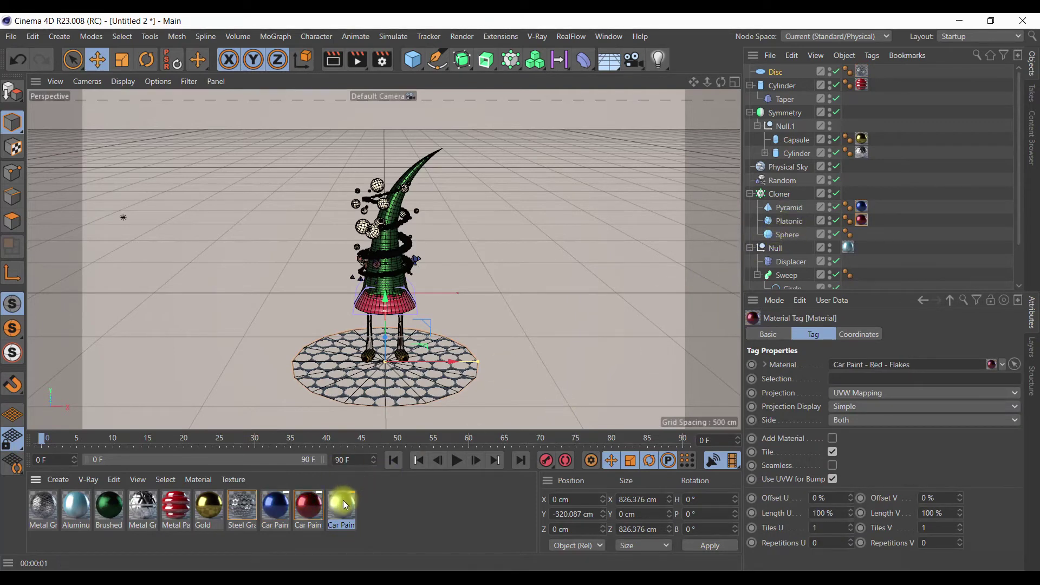
pyautogui.moveTo(695, 285); pyautogui.dragTo(787, 234)
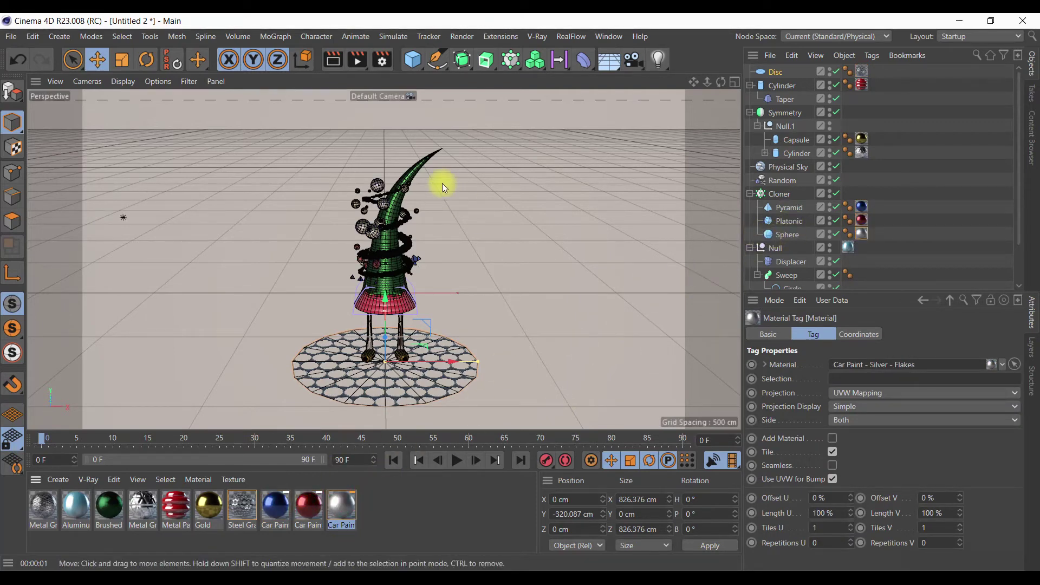
# - Render previews before and after zooming in on the figure, then select the Disc
pyautogui.click(332, 61)
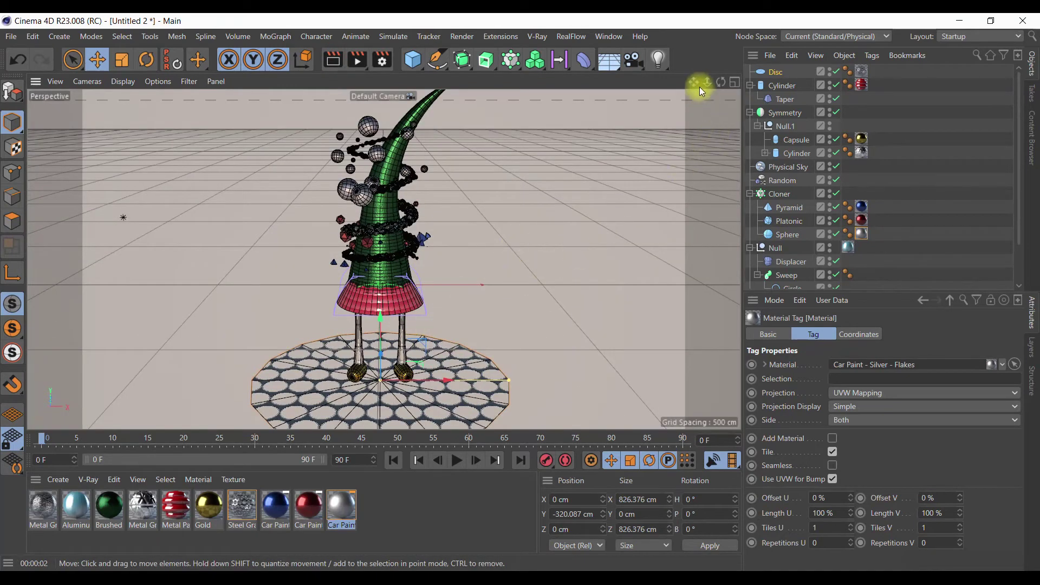
pyautogui.moveTo(703, 93); pyautogui.dragTo(506, 348)
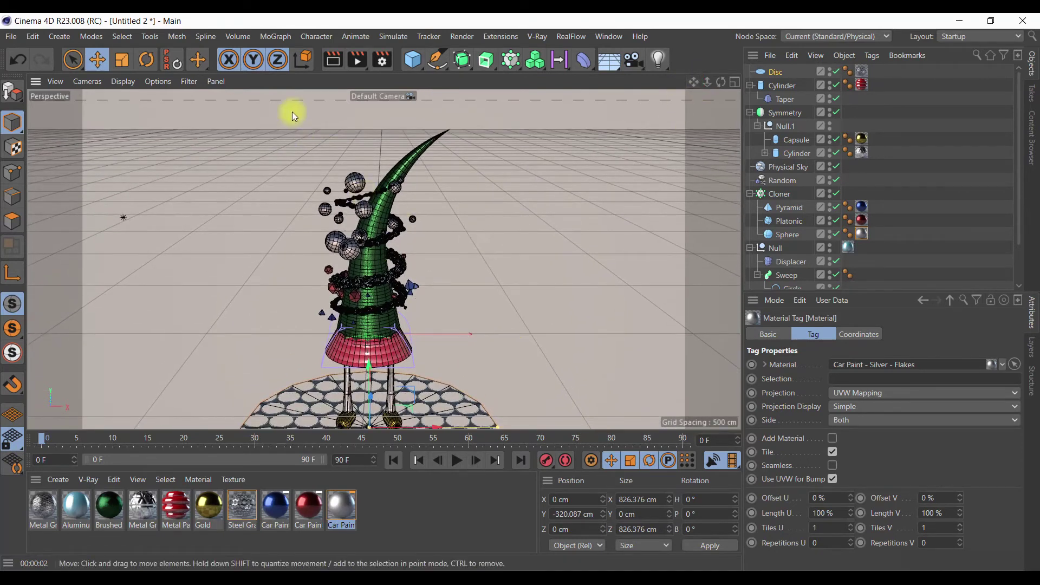
pyautogui.click(333, 59)
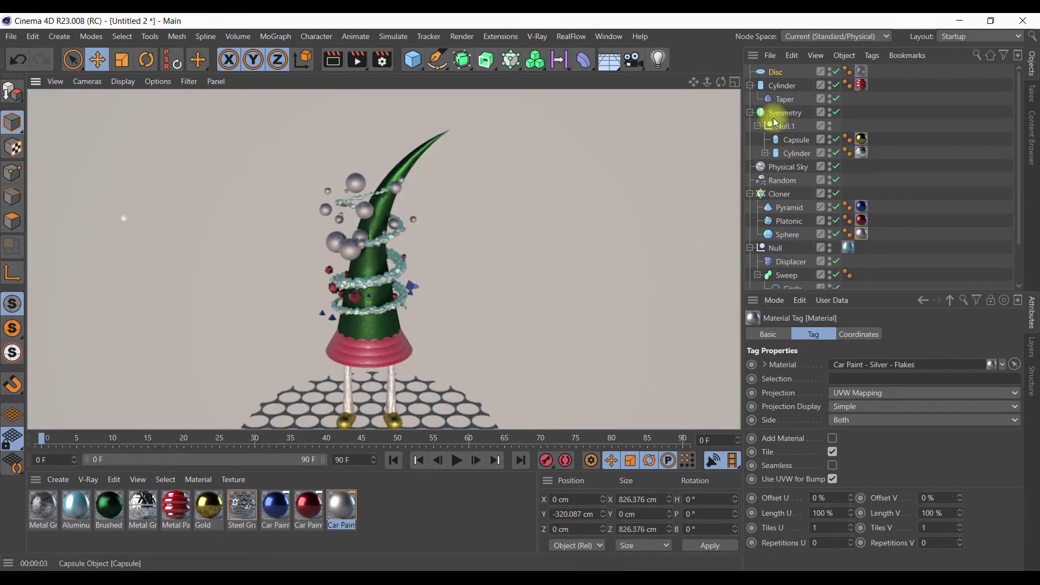
pyautogui.click(775, 75)
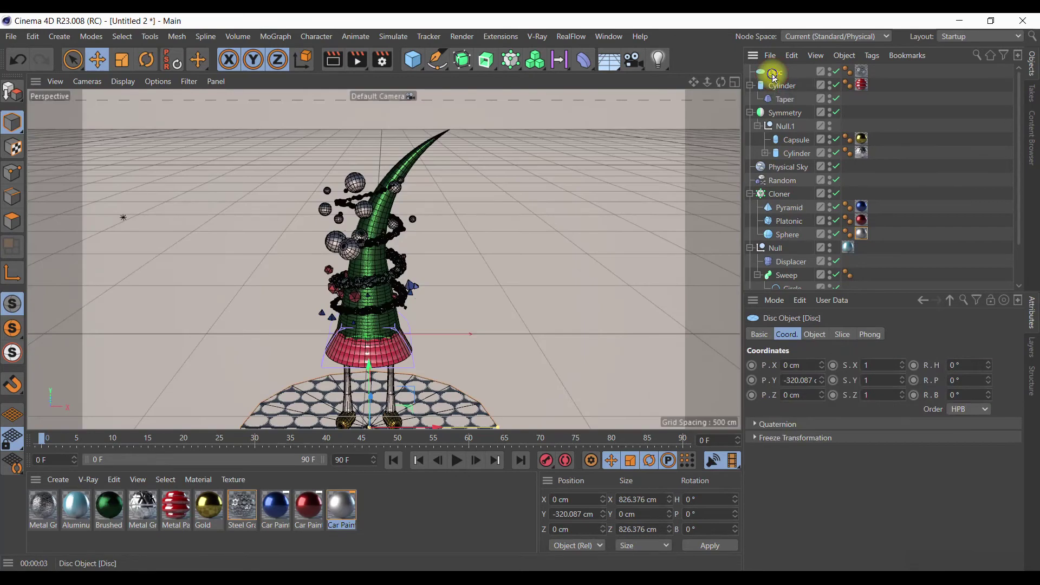
# - Make the disc a Collider Body and add a particle emitter raised high above the figure
pyautogui.rightClick(775, 78)
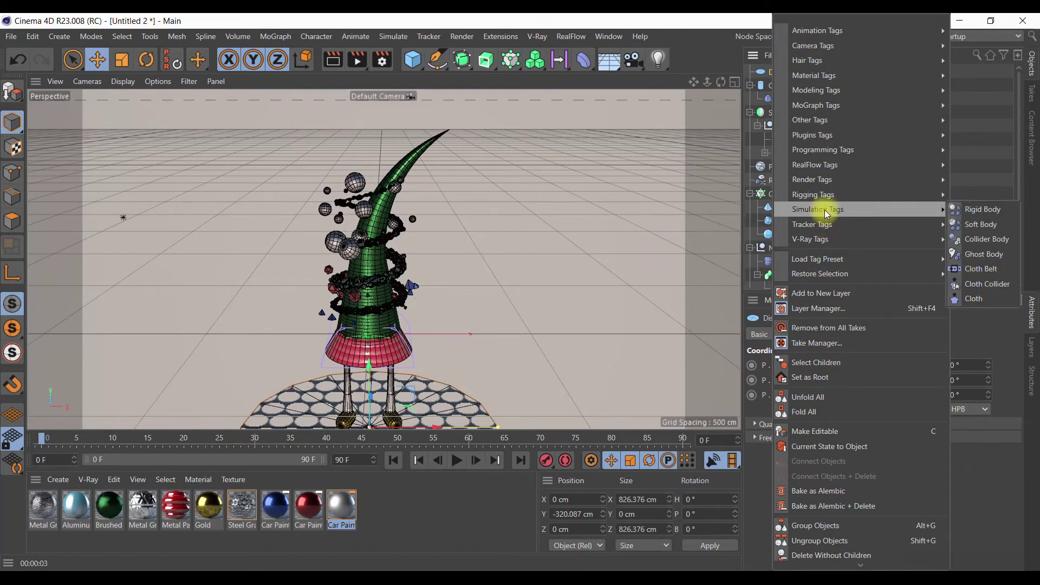
pyautogui.click(976, 243)
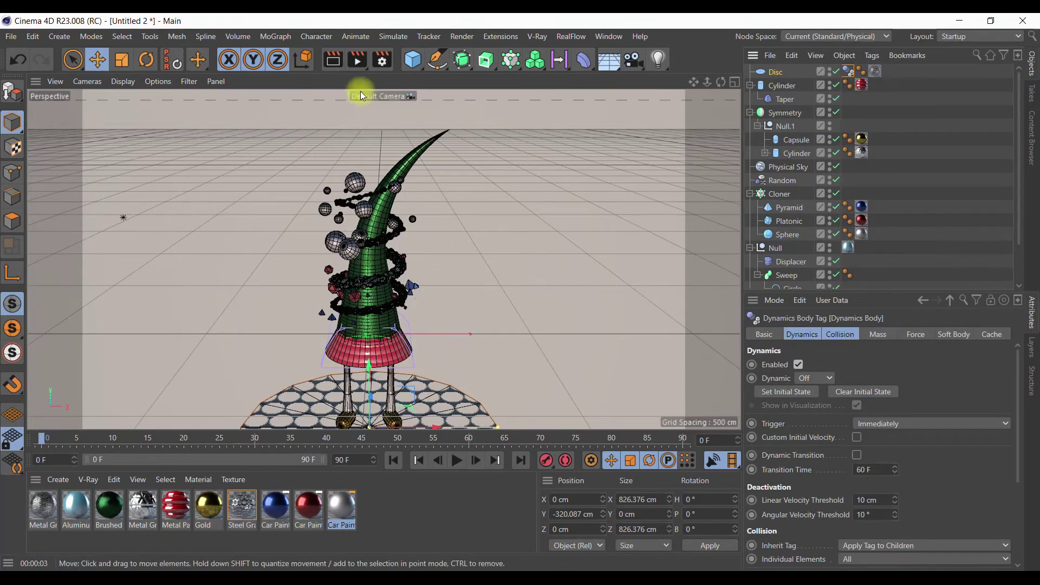
pyautogui.click(393, 38)
pyautogui.click(495, 93)
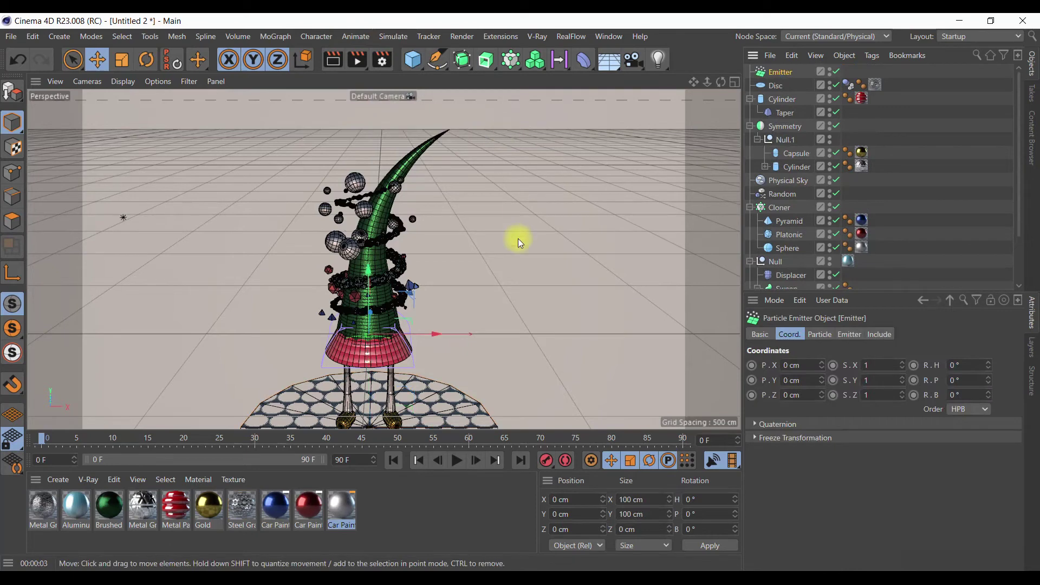
pyautogui.moveTo(394, 327); pyautogui.dragTo(379, 138)
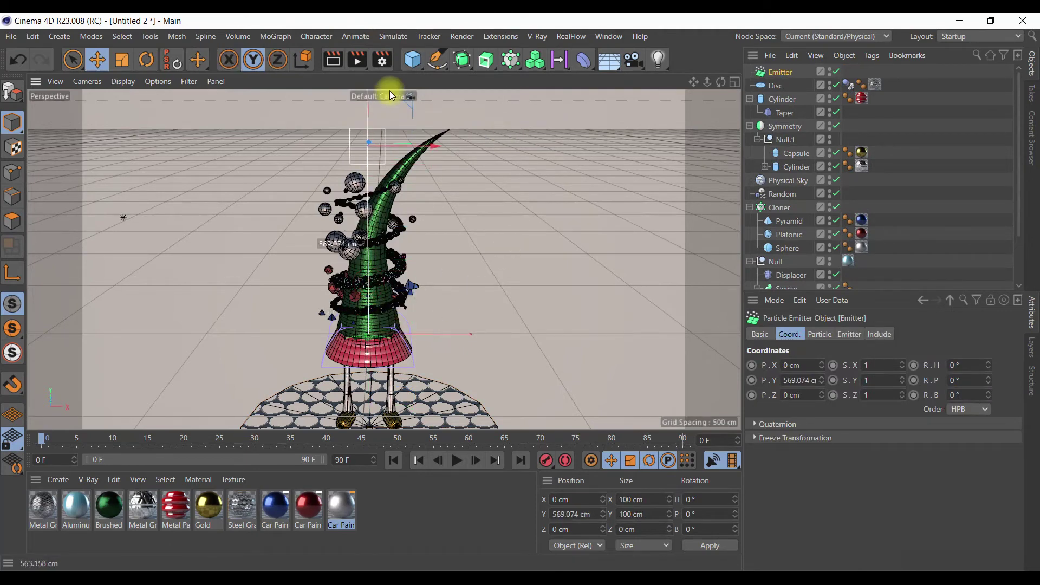
pyautogui.write('90')
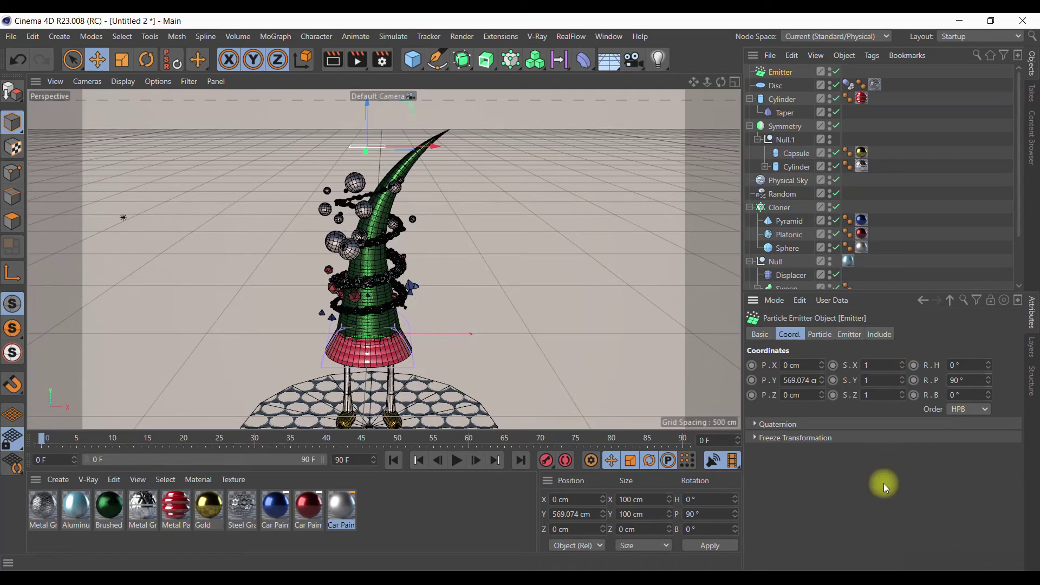
pyautogui.click(457, 461)
pyautogui.click(457, 461)
# - Point the emitter down with -90° pitch, set X-Size 500 cm, and enable Show Objects
pyautogui.click(969, 381)
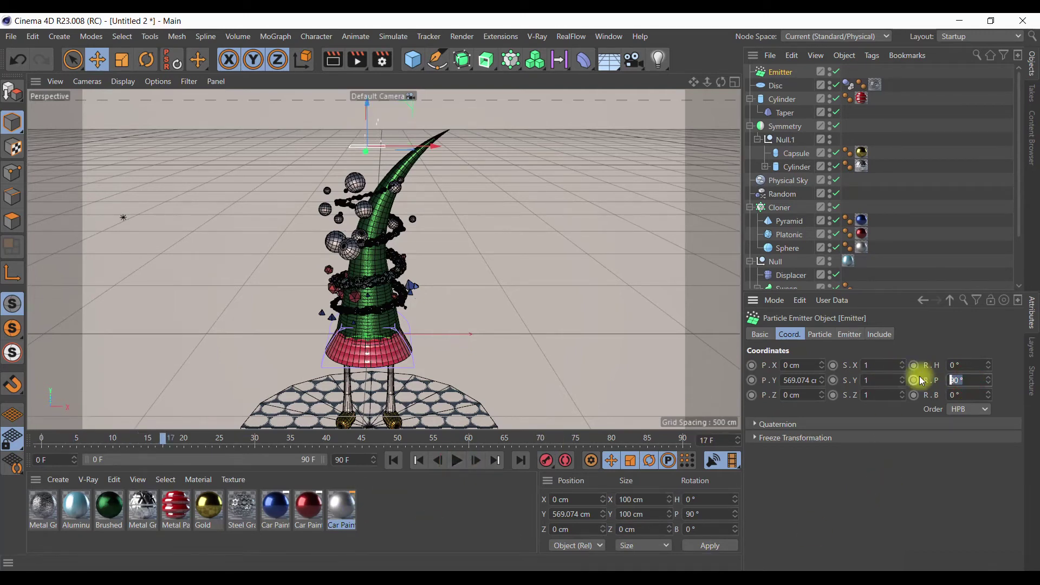
pyautogui.write('-90')
pyautogui.press('Return')
pyautogui.click(850, 335)
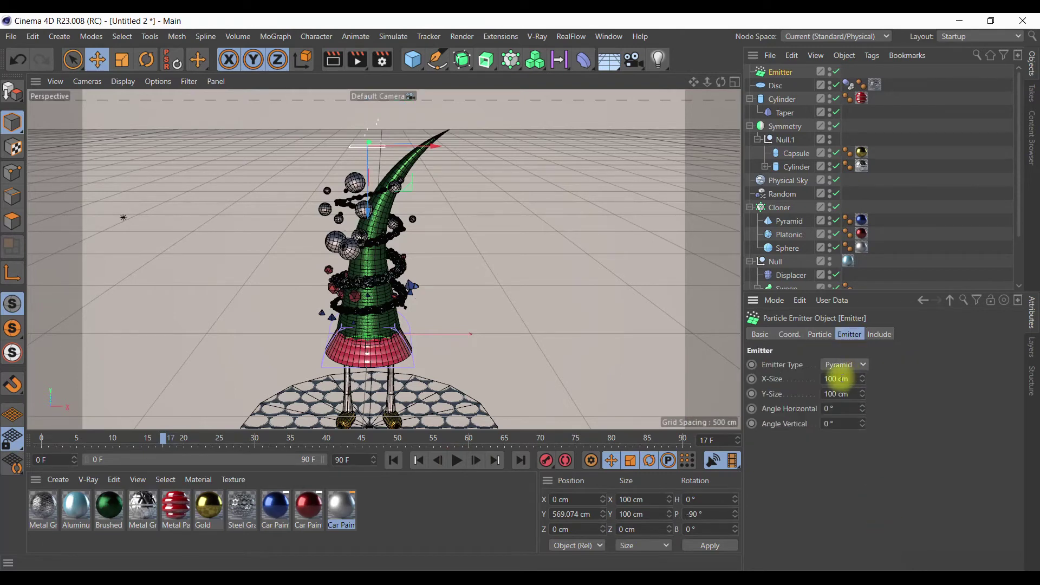
pyautogui.moveTo(836, 378); pyautogui.dragTo(794, 381)
pyautogui.write('500')
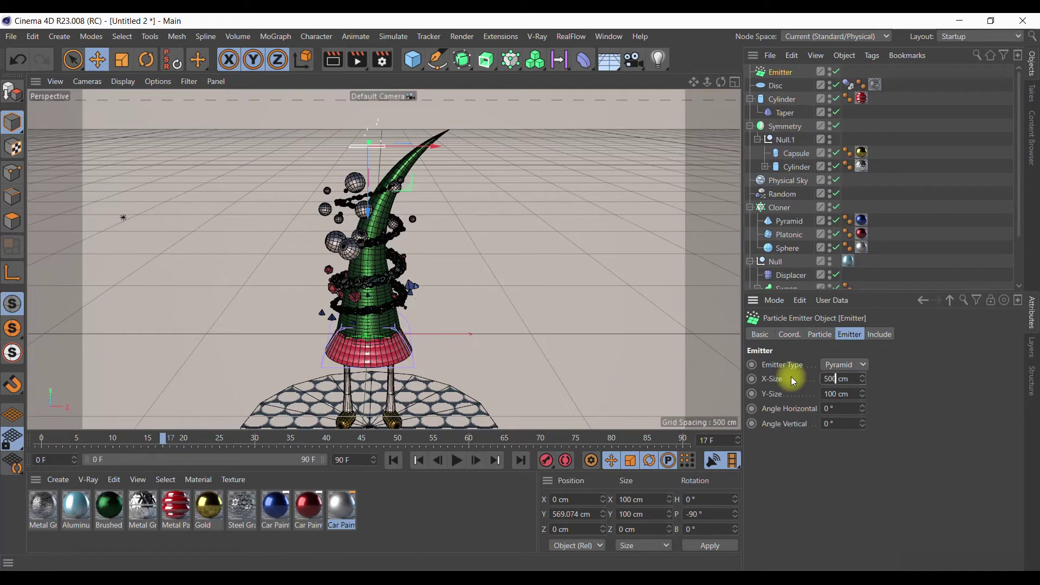
pyautogui.moveTo(837, 394); pyautogui.dragTo(804, 394)
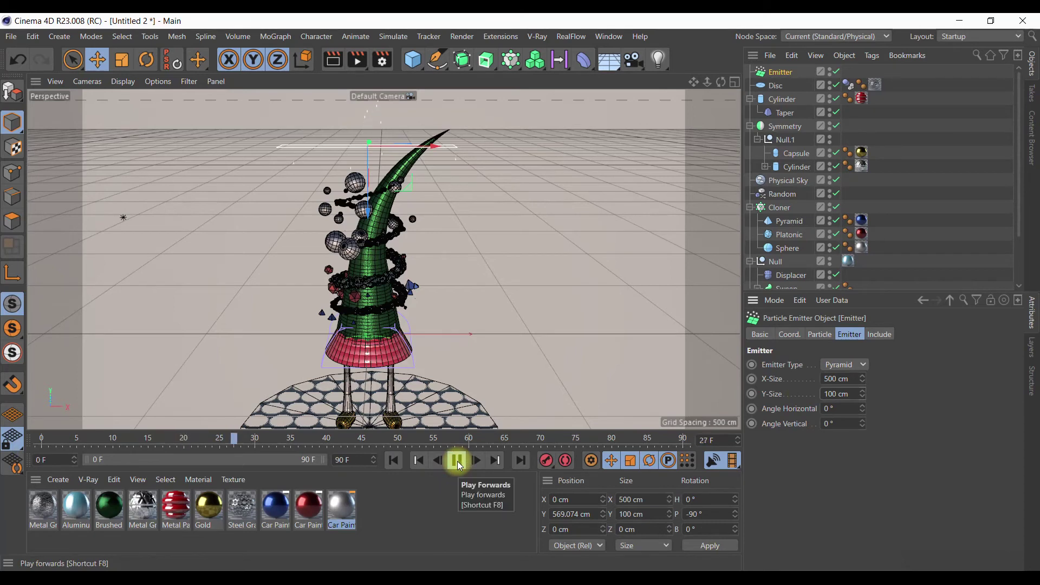
pyautogui.click(458, 462)
pyautogui.click(828, 335)
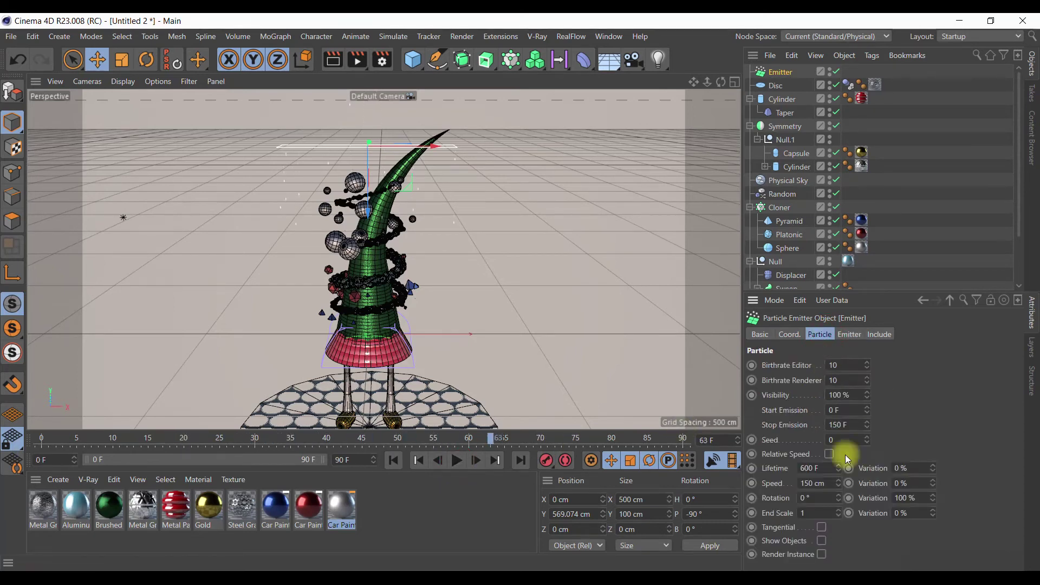
pyautogui.click(822, 542)
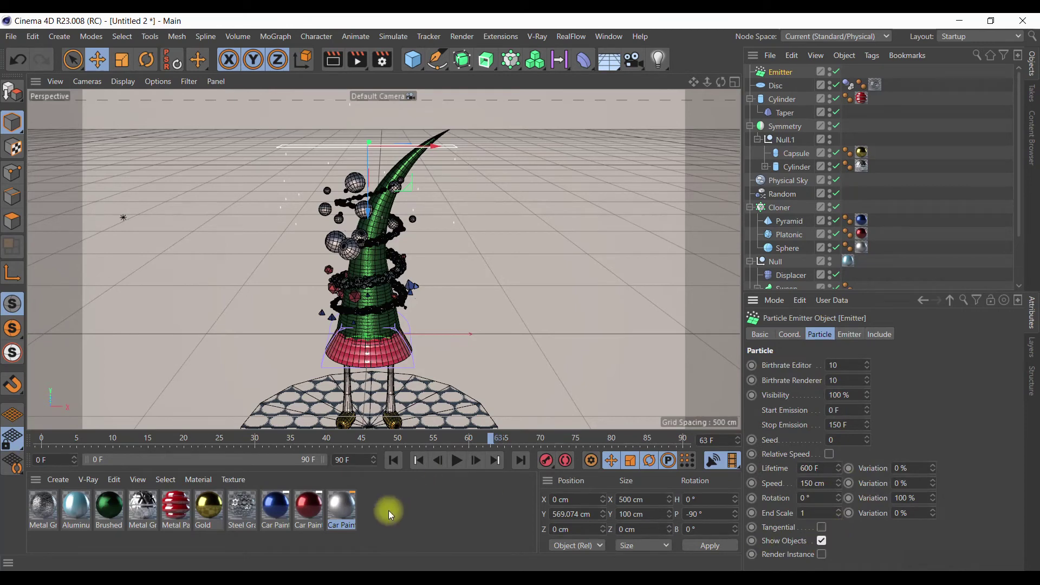
pyautogui.click(61, 482)
pyautogui.moveTo(78, 343)
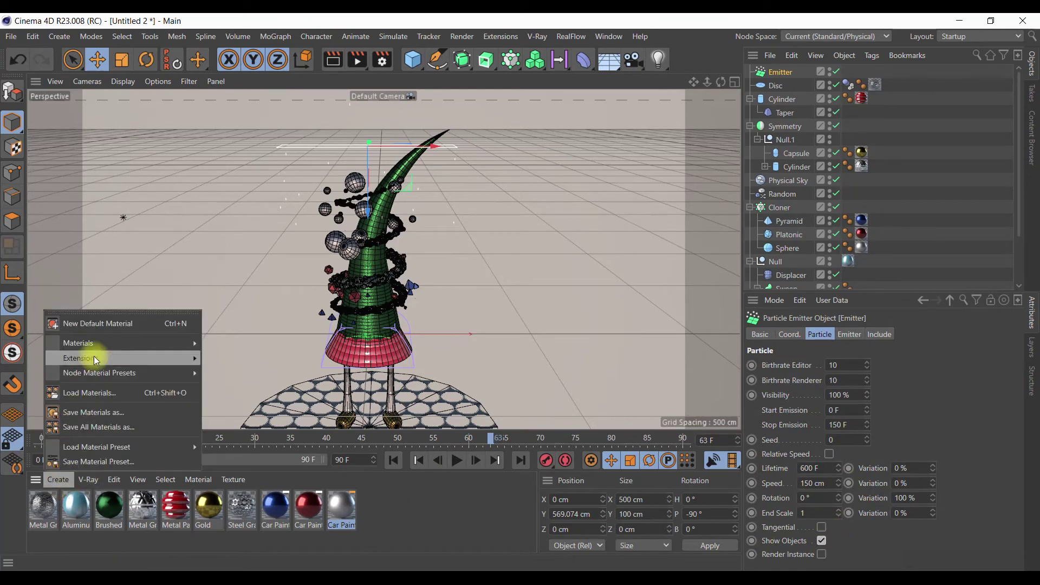
# - Create a new Mat material and brighten its colour toward white
pyautogui.click(222, 360)
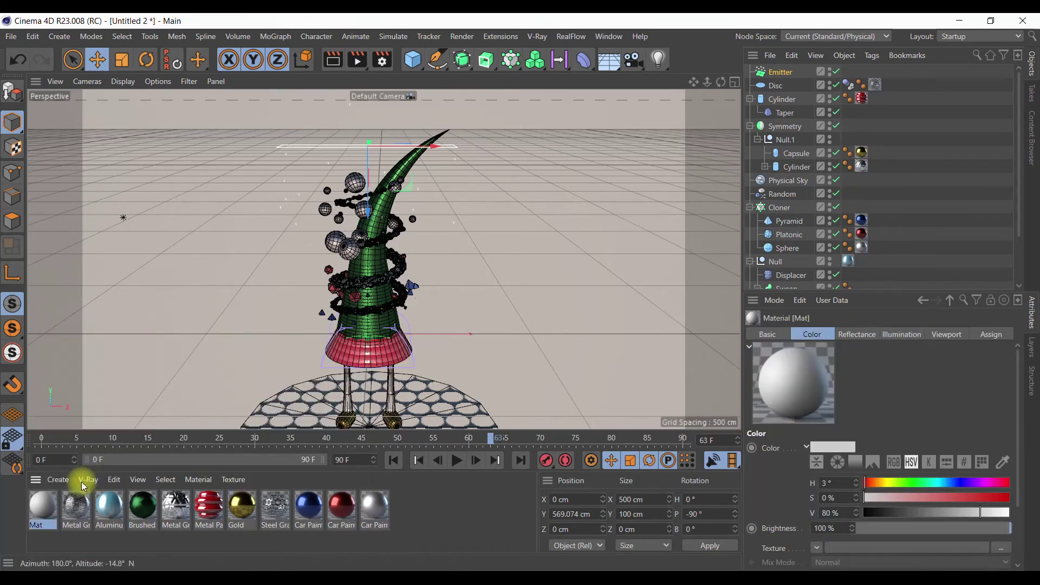
pyautogui.doubleClick(42, 507)
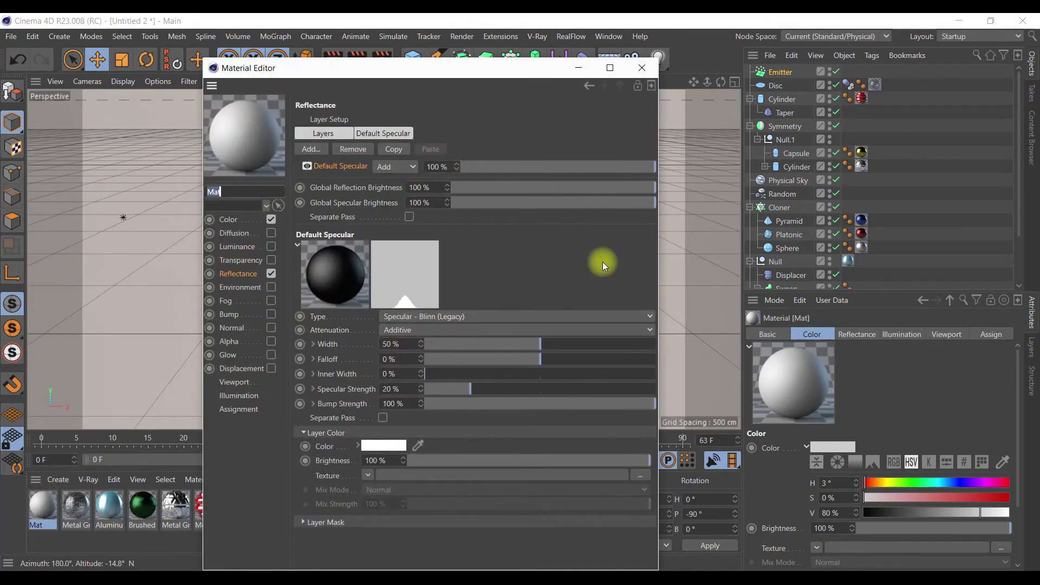
pyautogui.click(245, 219)
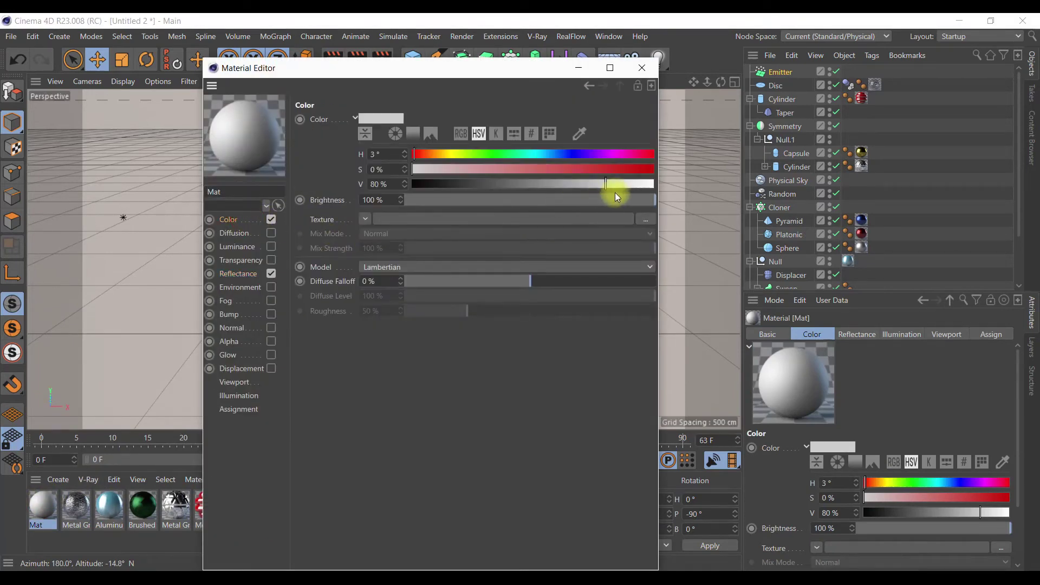
pyautogui.click(628, 186)
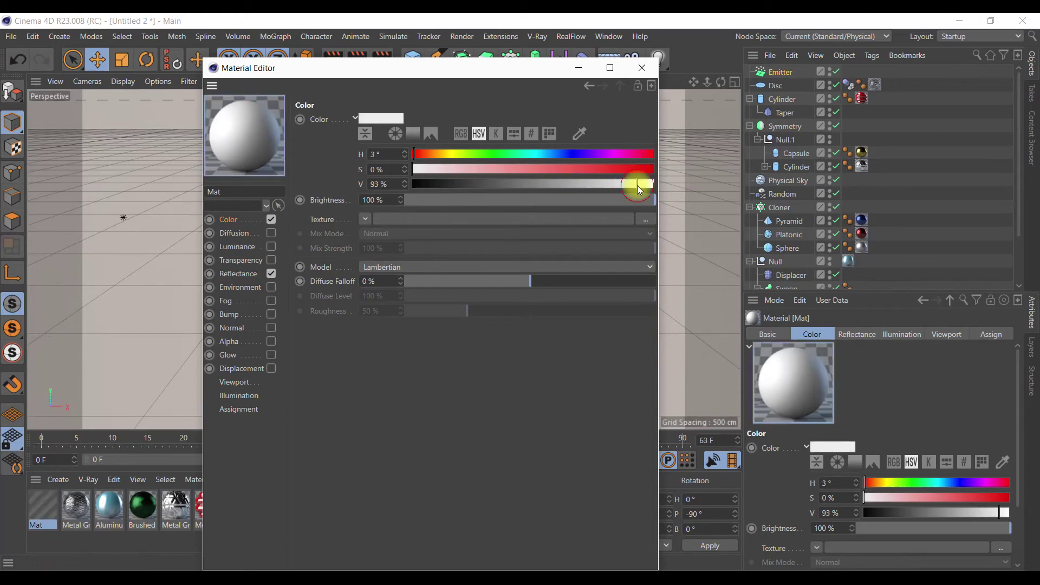
pyautogui.click(645, 69)
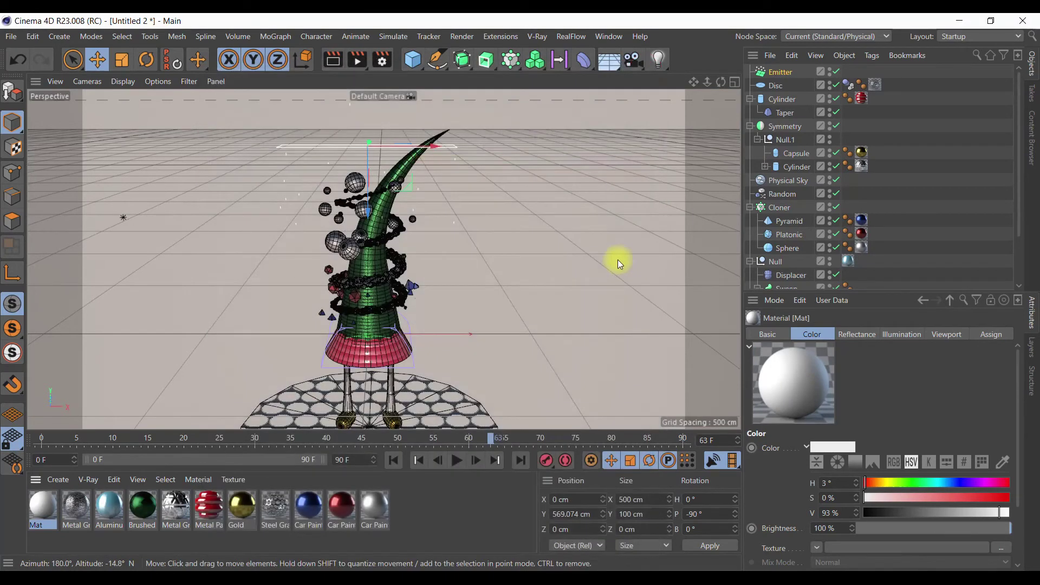
# - Add a sphere with a 5 cm radius
pyautogui.click(412, 60)
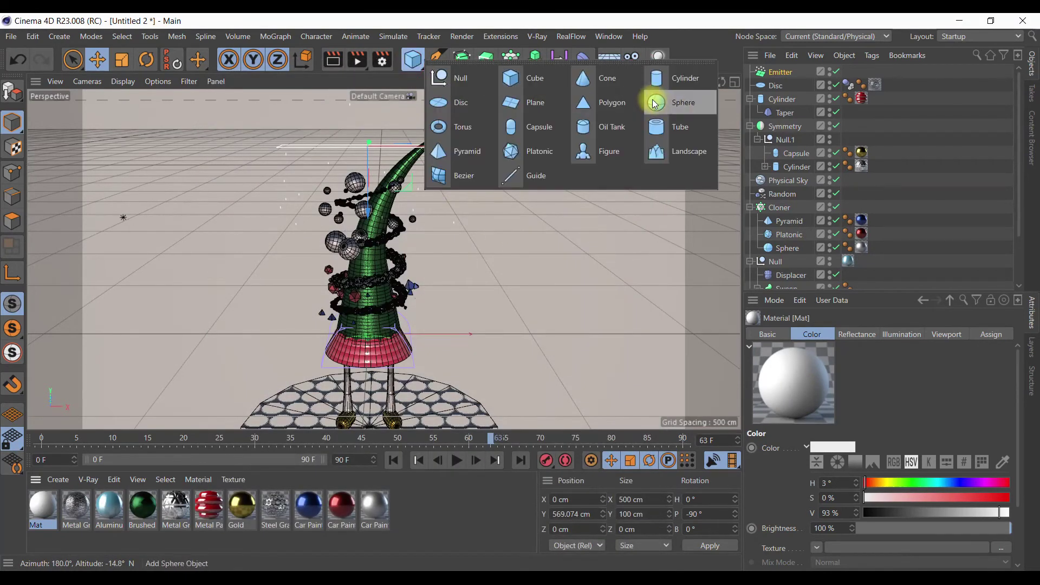
pyautogui.click(657, 103)
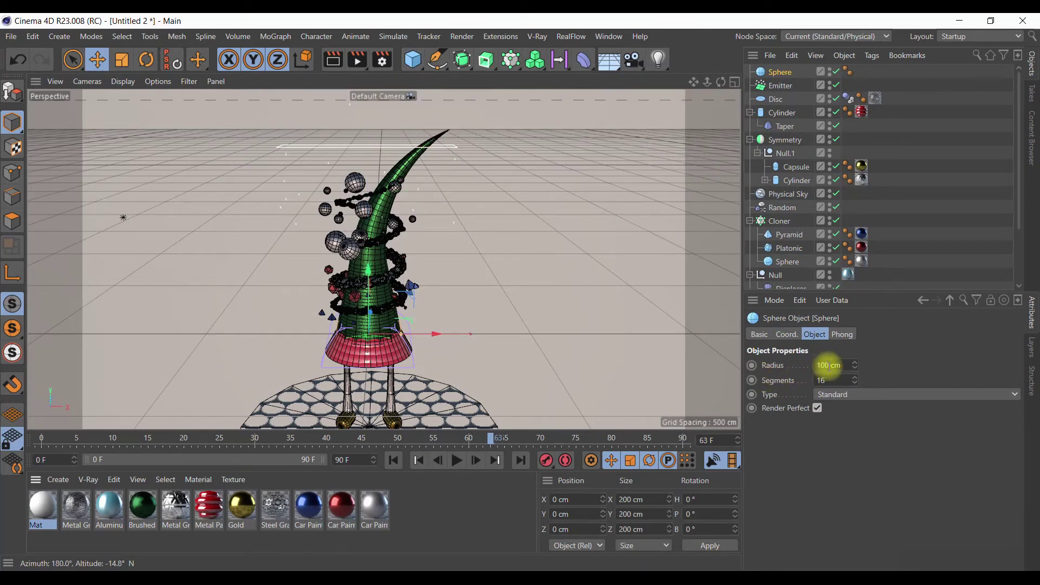
pyautogui.click(829, 365)
pyautogui.write('5')
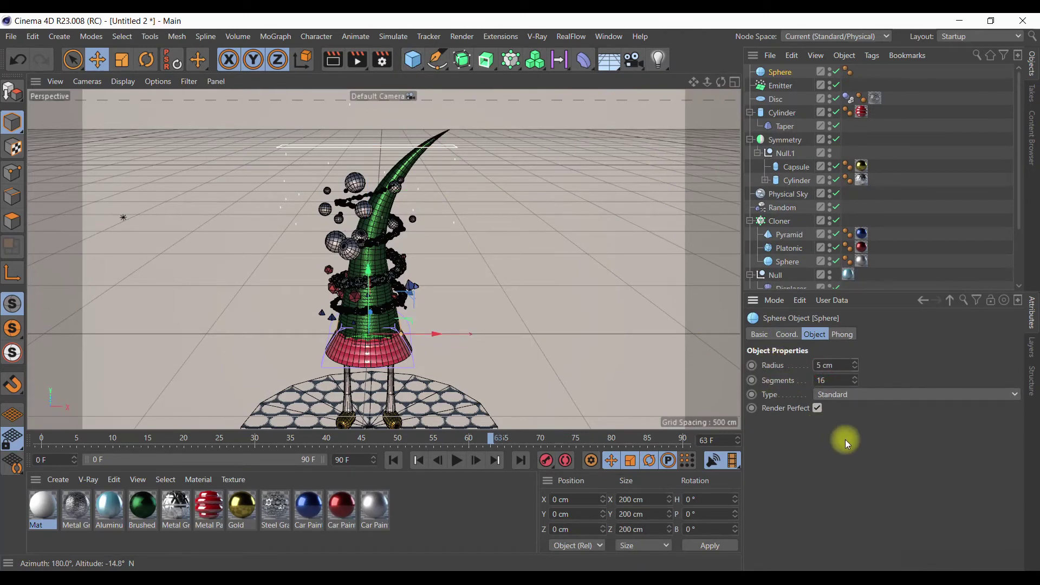
pyautogui.press('Return')
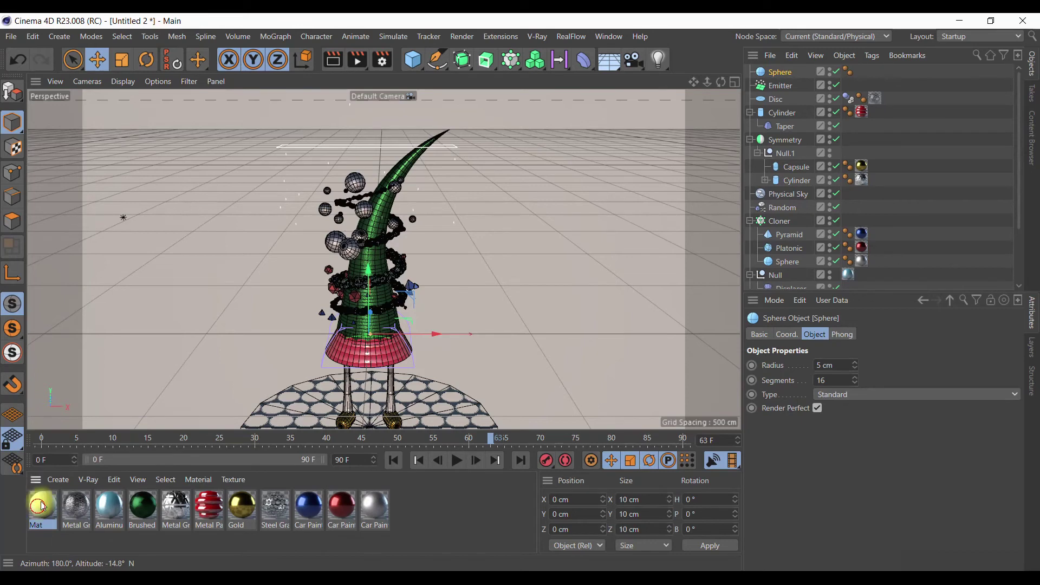
# - Apply Mat to the sphere, parent it under the Emitter, and rewind to frame 0
pyautogui.moveTo(776, 76); pyautogui.dragTo(778, 76)
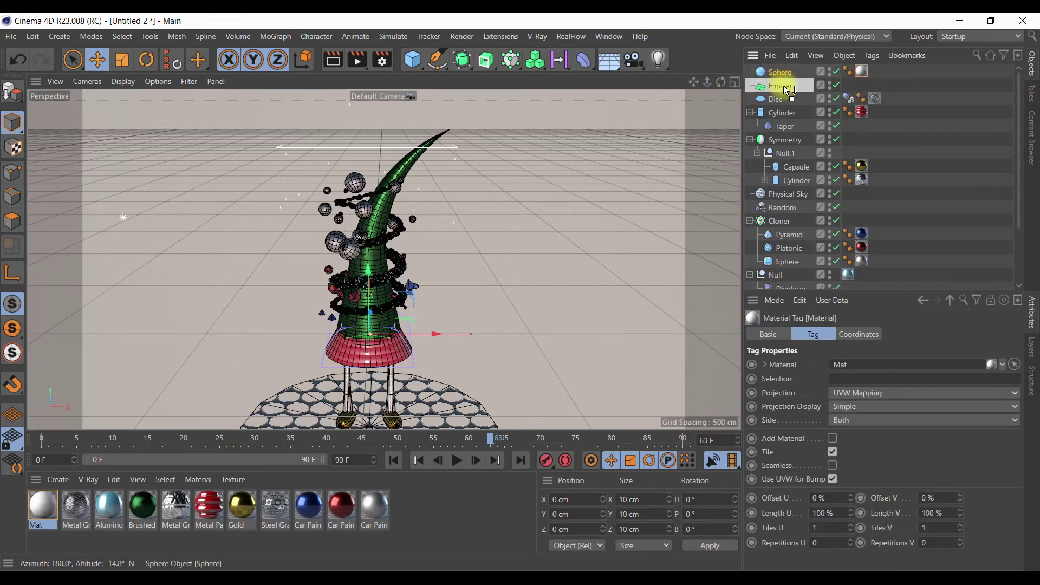
pyautogui.moveTo(782, 77); pyautogui.dragTo(786, 86)
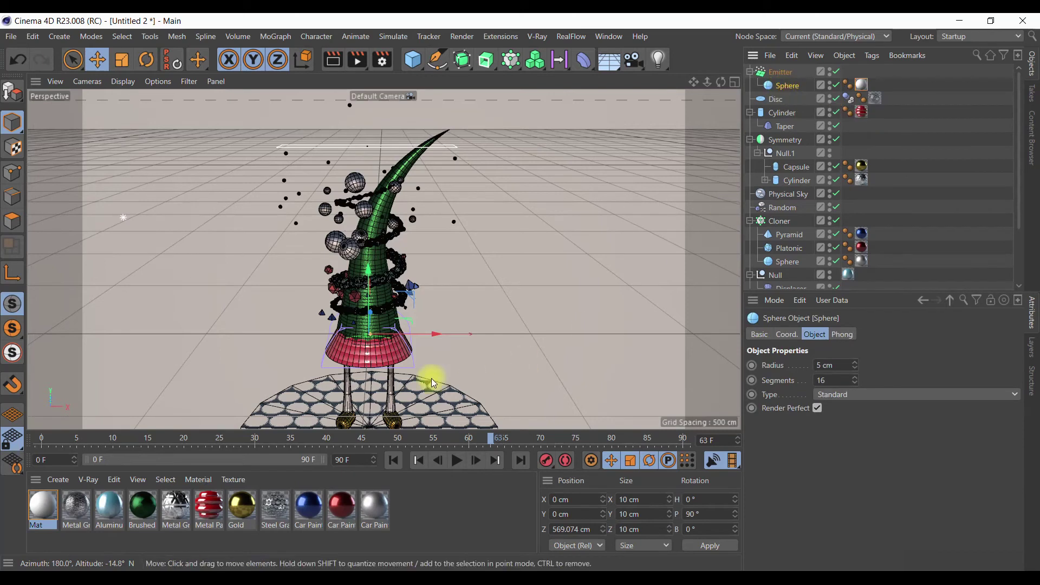
pyautogui.click(394, 460)
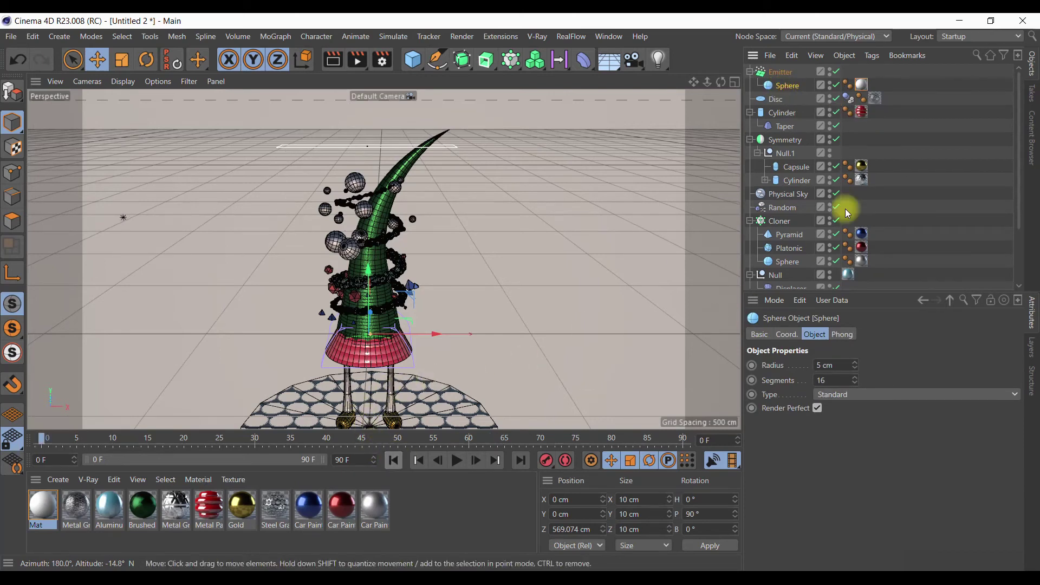
pyautogui.click(780, 72)
# - Play the particle animation, stop at frame 69, and render the viewport
pyautogui.click(847, 365)
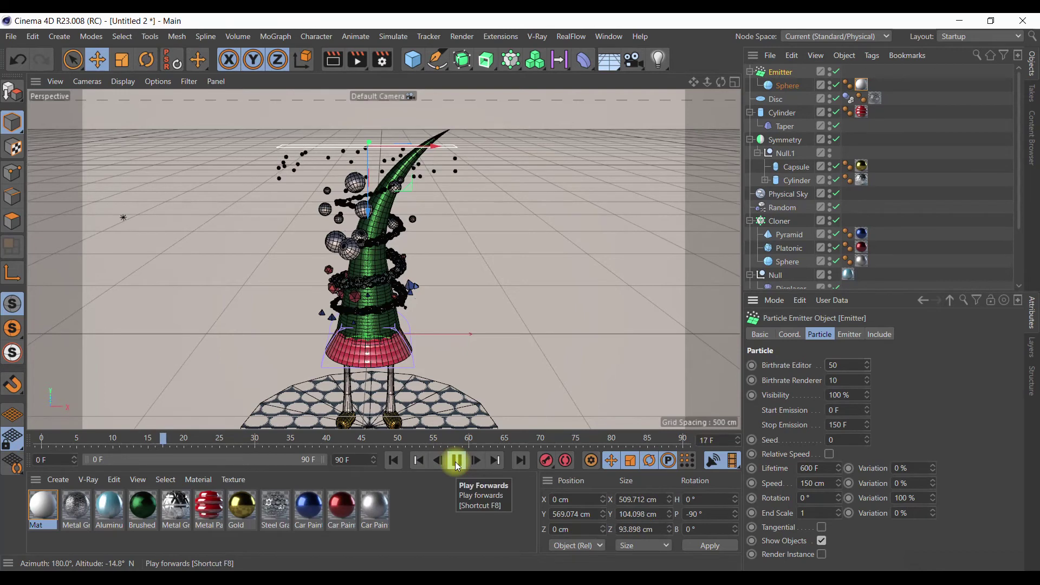
pyautogui.click(458, 467)
pyautogui.click(359, 62)
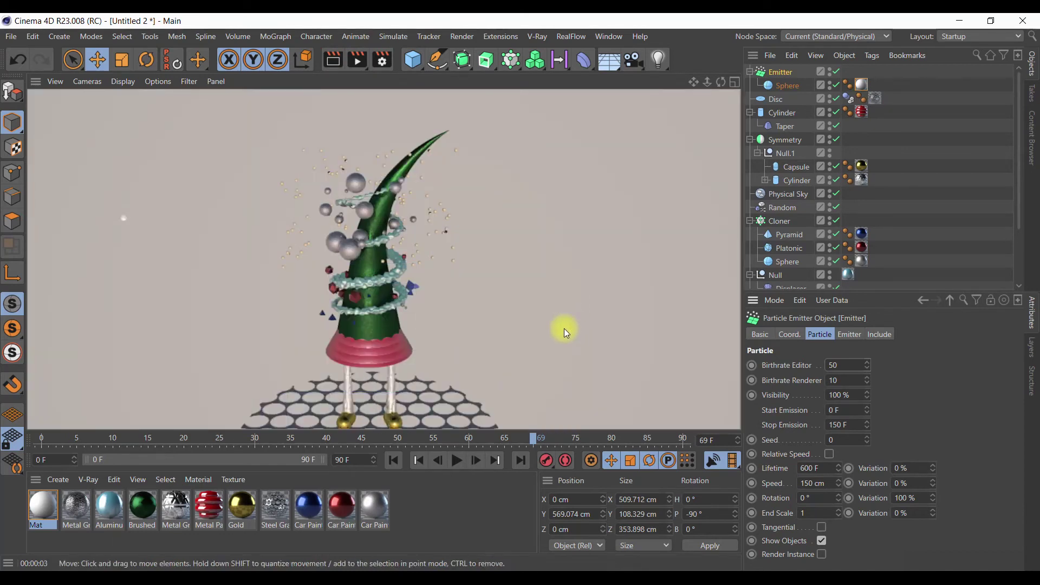
# - Delete the sphere's extra material tag and render the frame again
pyautogui.click(1033, 134)
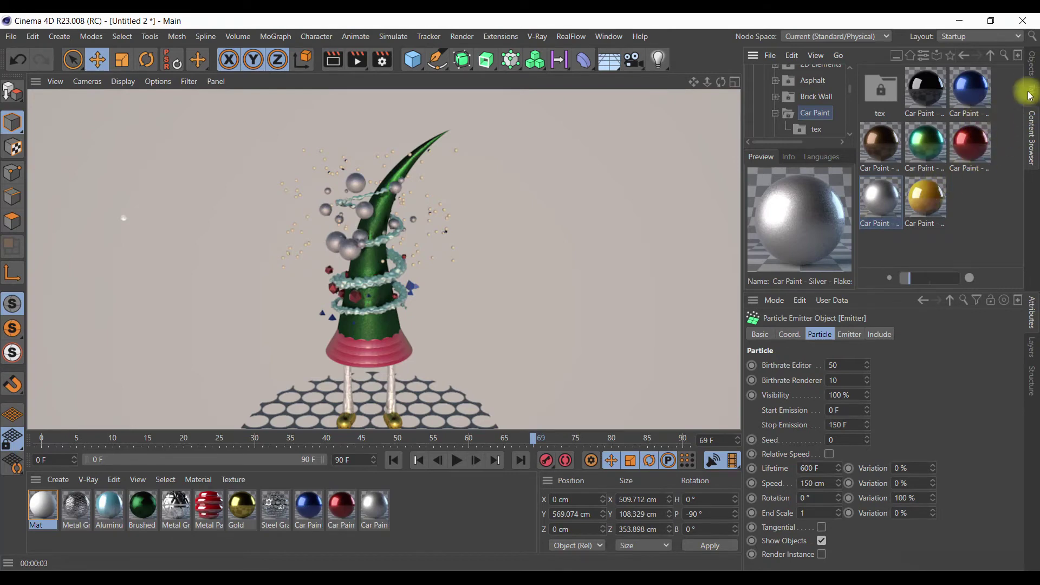
pyautogui.click(1033, 64)
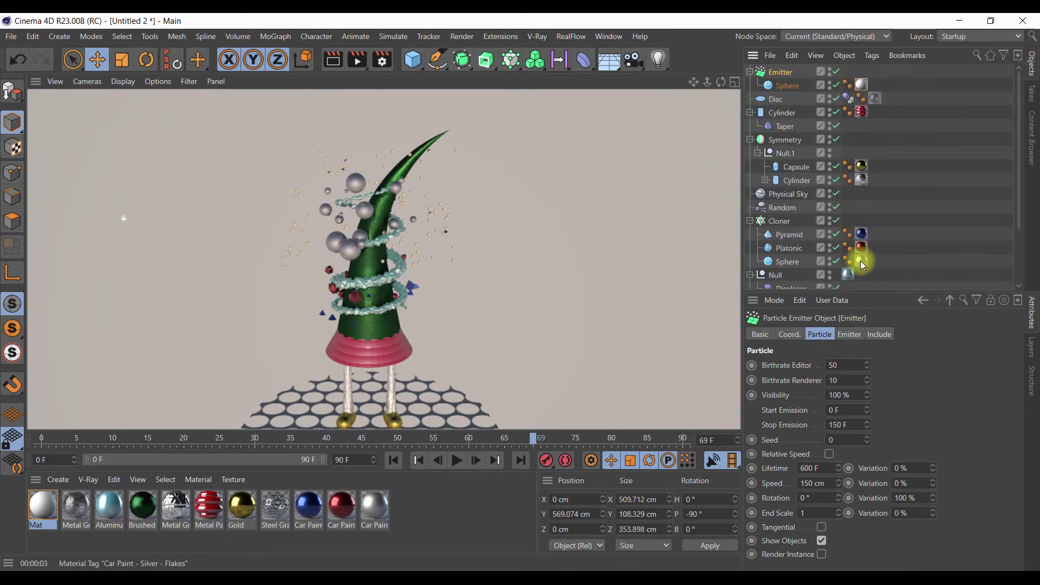
pyautogui.click(866, 184)
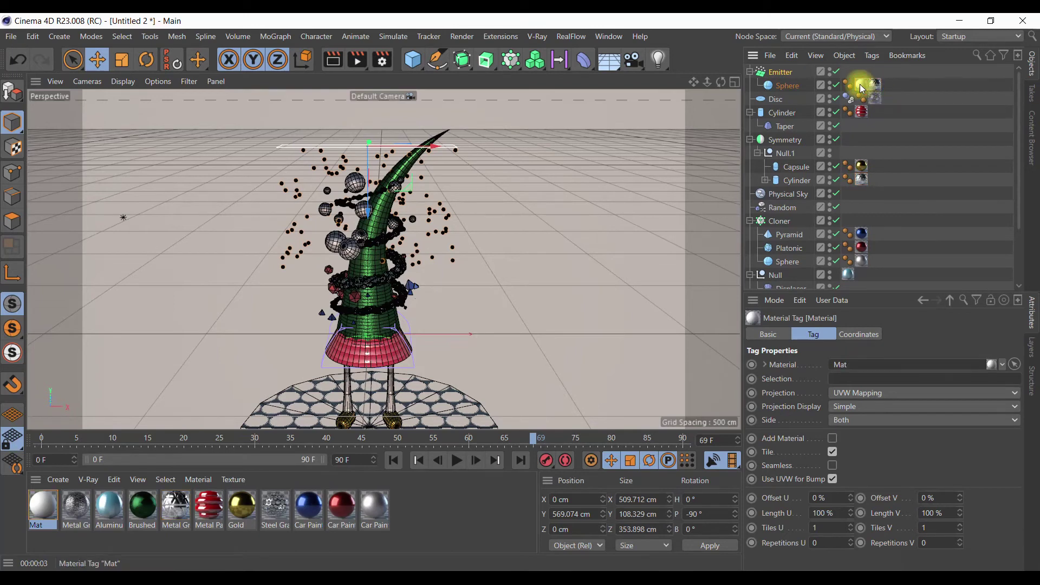
pyautogui.press('Delete')
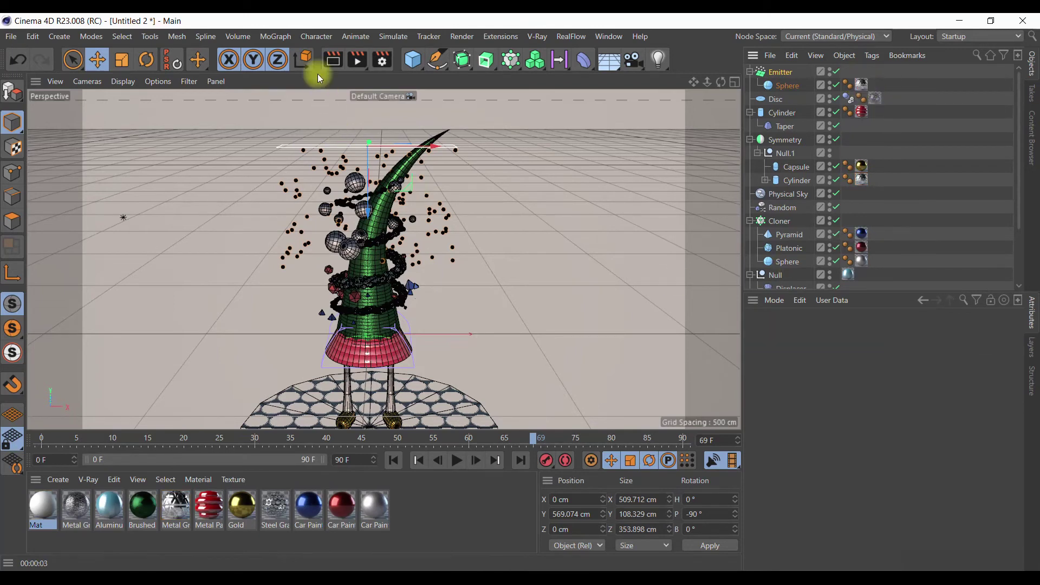
pyautogui.click(333, 59)
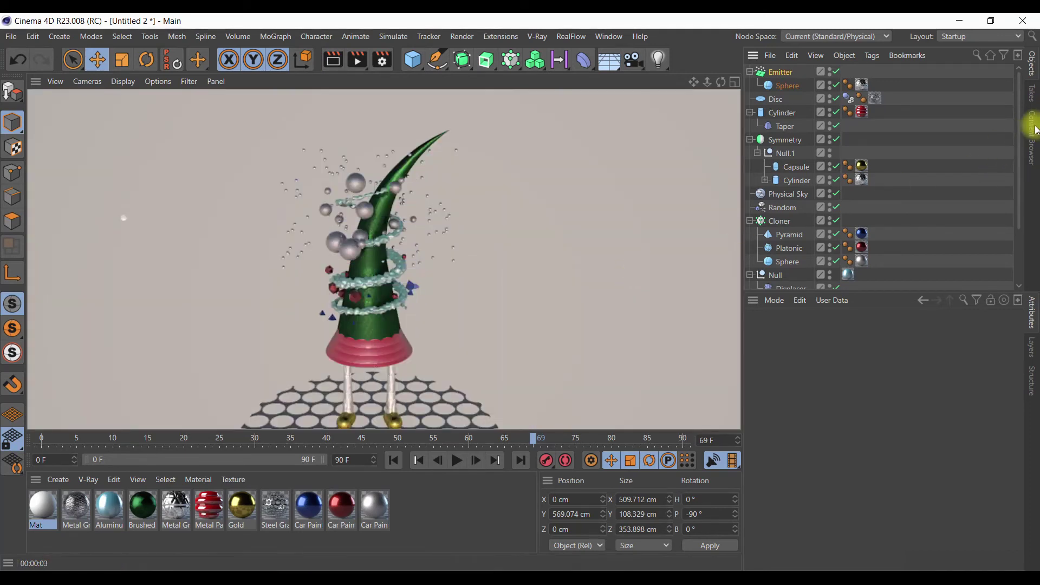
# - Browse the Content Browser to the _Material-Pack > Metal folder
pyautogui.click(1033, 138)
pyautogui.scroll(-5, 814, 124)
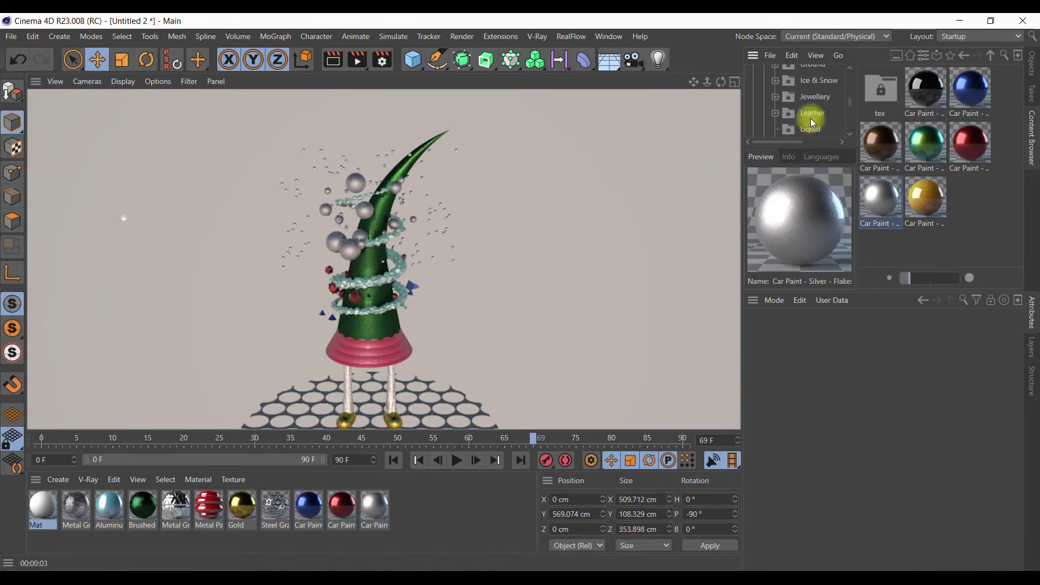
pyautogui.click(812, 127)
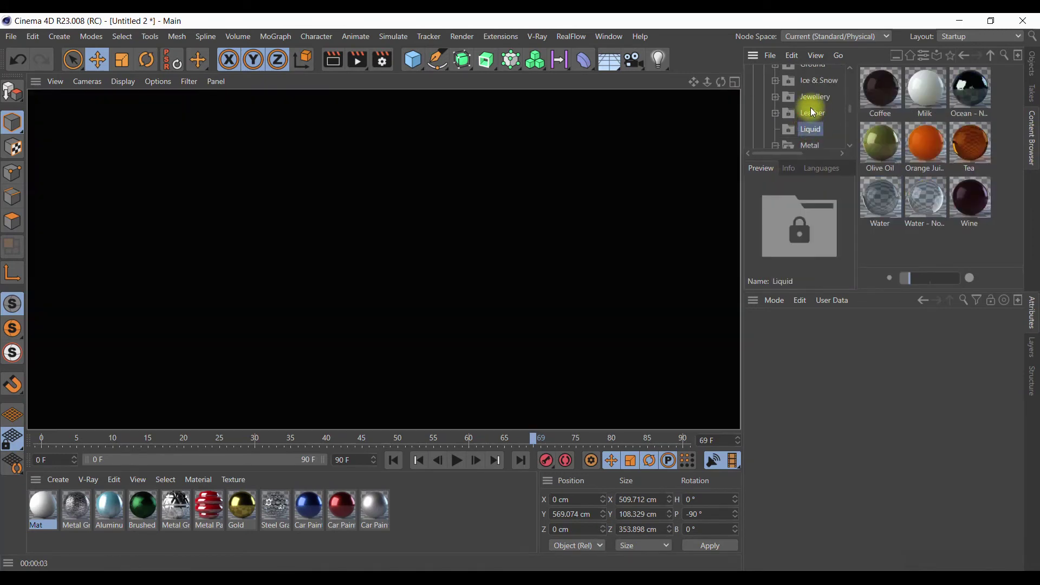
pyautogui.scroll(-3, 814, 113)
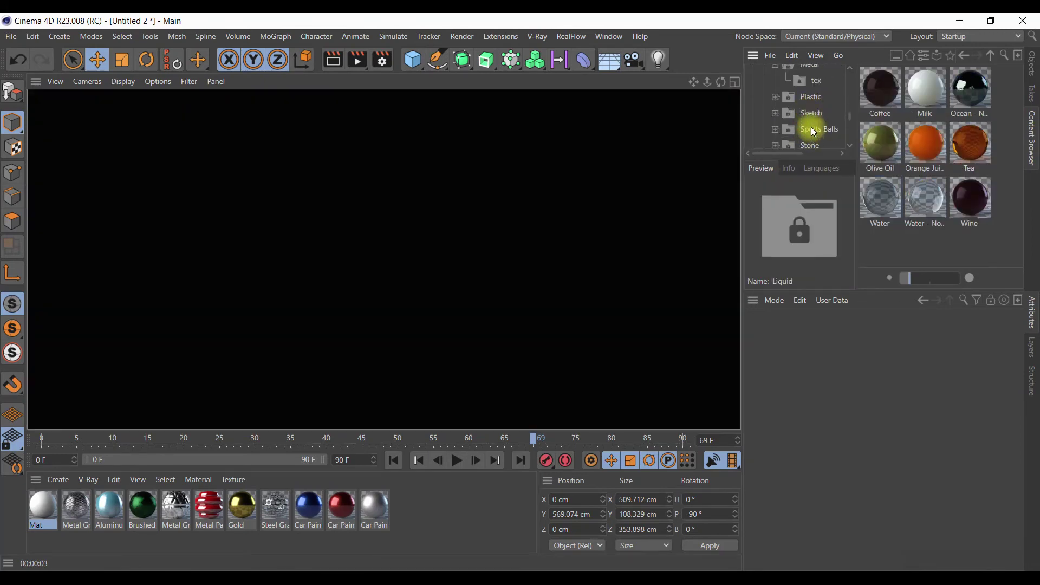
pyautogui.click(814, 131)
pyautogui.scroll(-3, 813, 117)
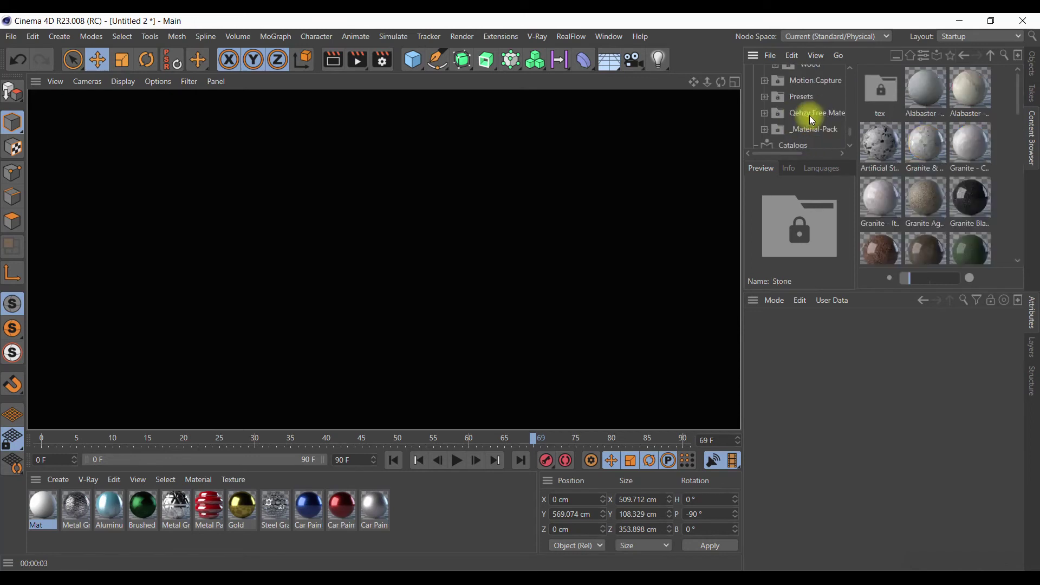
pyautogui.click(812, 132)
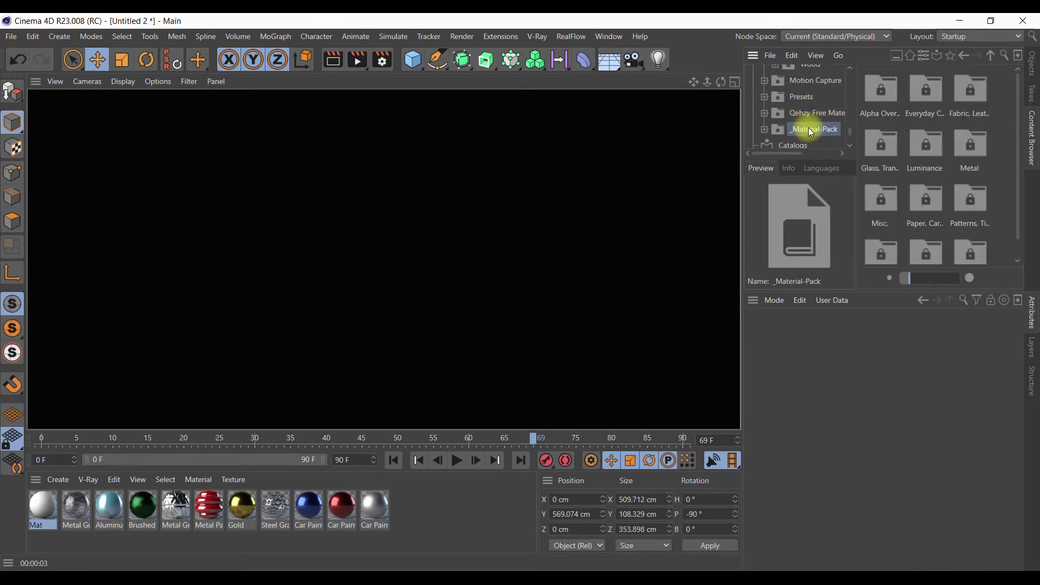
pyautogui.doubleClick(973, 154)
# - Load the White Metal material into the scene and apply it to the Sphere
pyautogui.moveTo(1022, 164); pyautogui.dragTo(1028, 213)
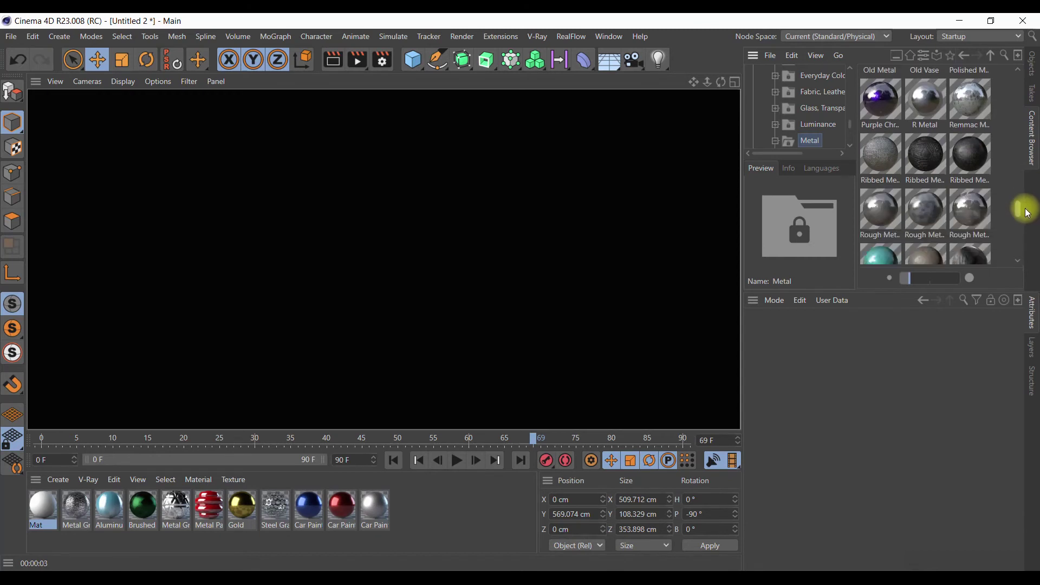
pyautogui.moveTo(1028, 213)
pyautogui.mouseDown()
pyautogui.moveTo(1032, 249)
pyautogui.moveTo(953, 229)
pyautogui.moveTo(528, 482)
pyautogui.mouseUp()
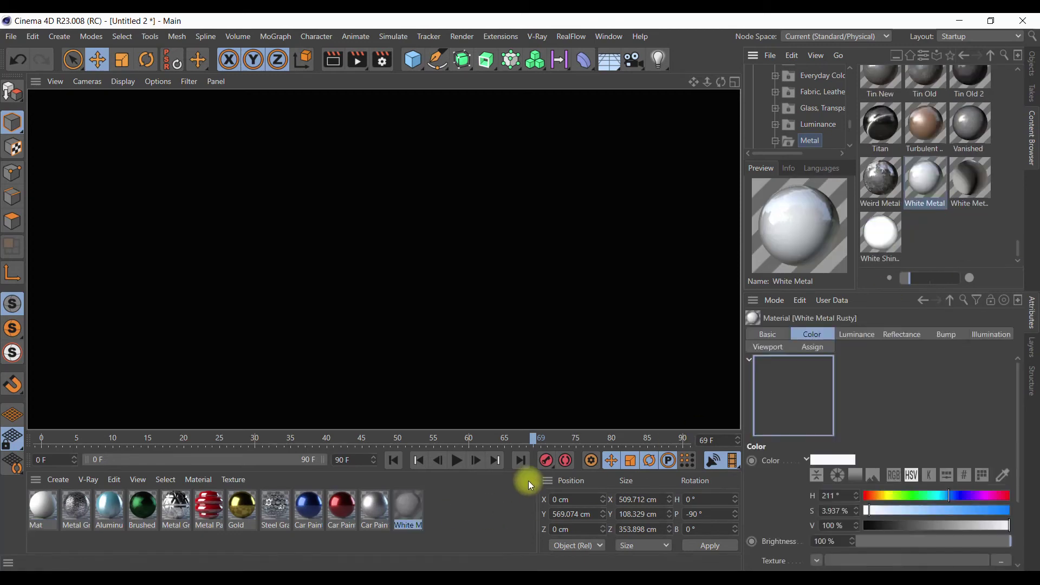
pyautogui.click(1034, 63)
pyautogui.moveTo(409, 513)
pyautogui.mouseDown()
pyautogui.moveTo(843, 84)
pyautogui.moveTo(863, 85)
pyautogui.mouseUp()
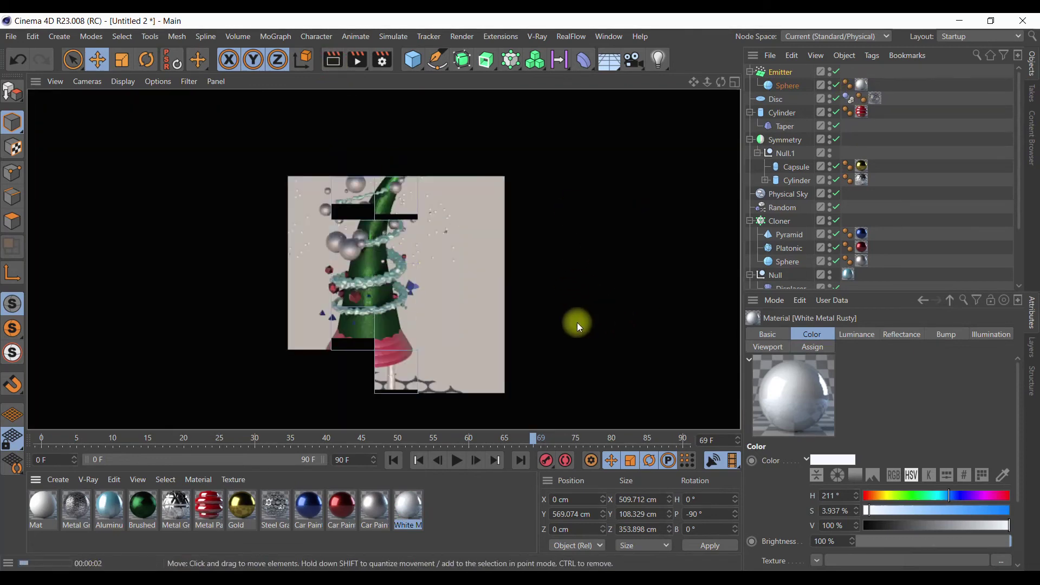
# - Widen the Disc's outer radius to about 1131 cm, apply silver Car Paint, and re-render
pyautogui.click(441, 415)
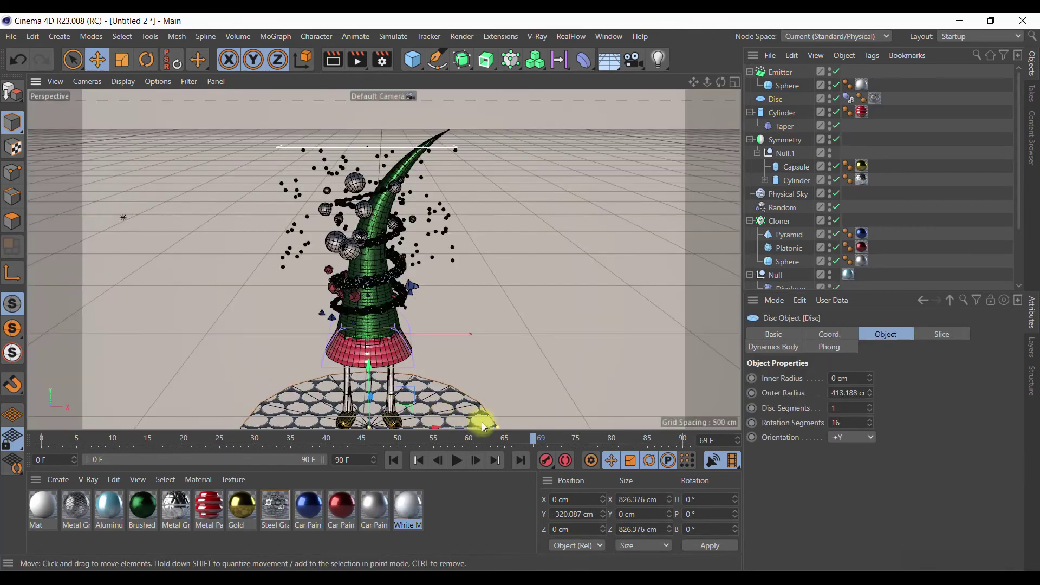
pyautogui.moveTo(497, 427)
pyautogui.mouseDown()
pyautogui.moveTo(681, 428)
pyautogui.moveTo(661, 413)
pyautogui.mouseUp()
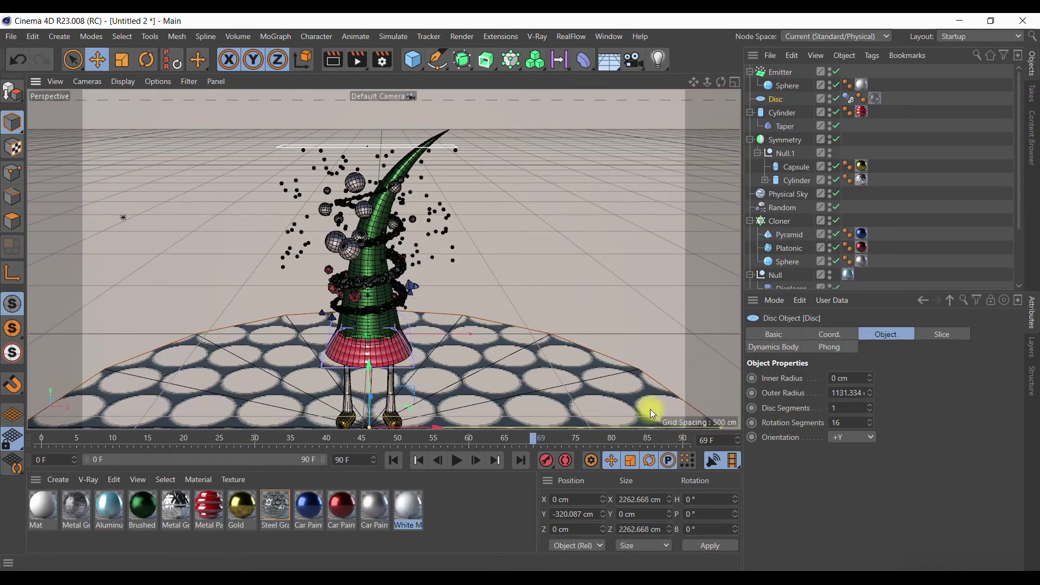
pyautogui.click(341, 64)
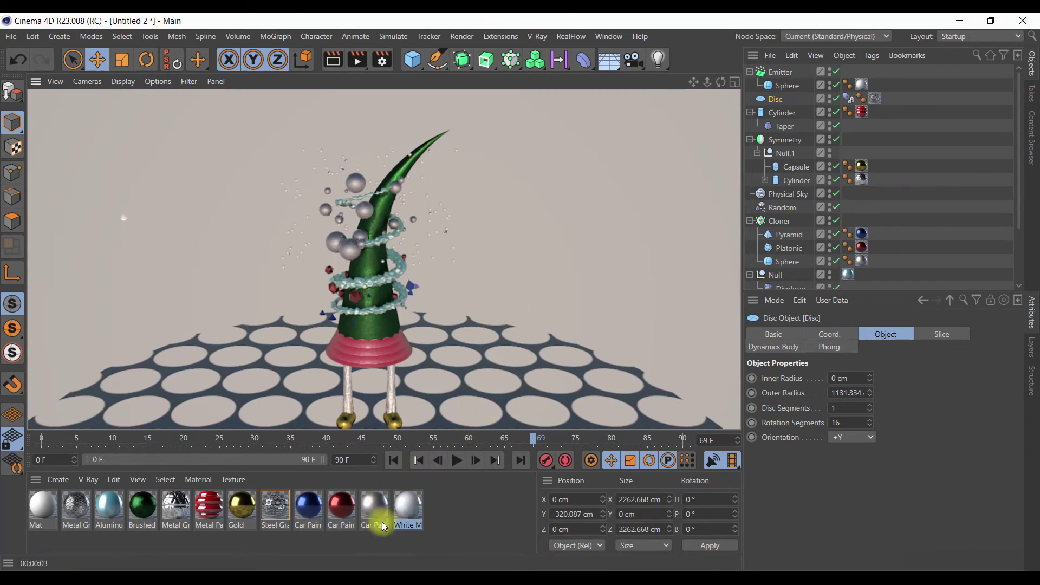
pyautogui.moveTo(379, 513); pyautogui.dragTo(831, 177)
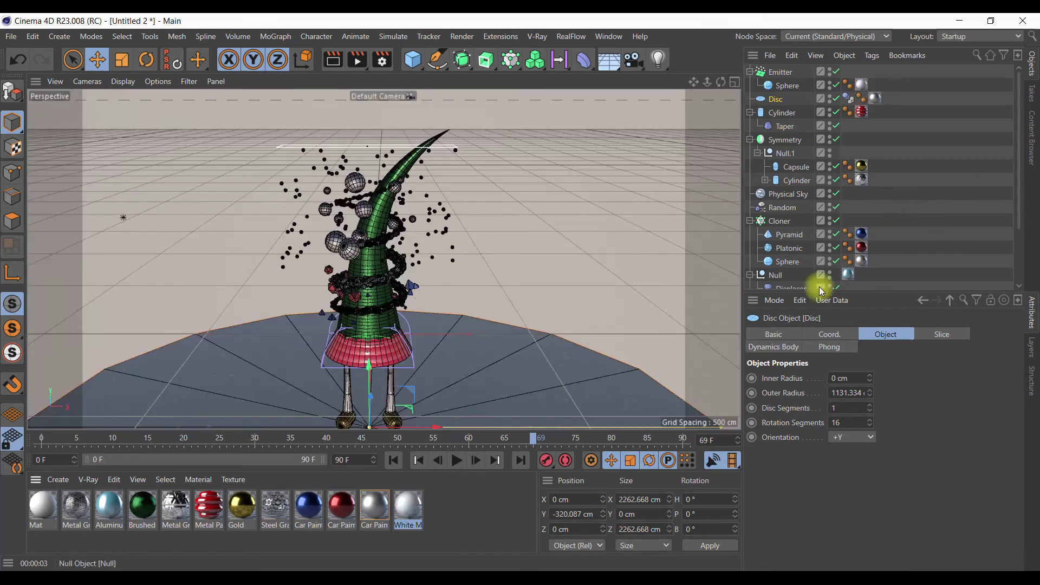
pyautogui.click(334, 61)
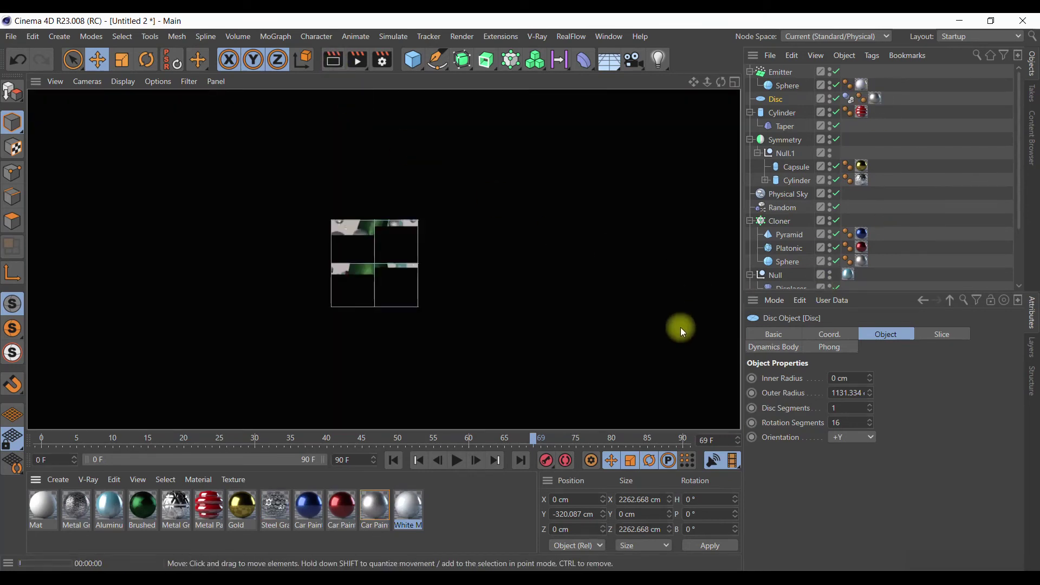
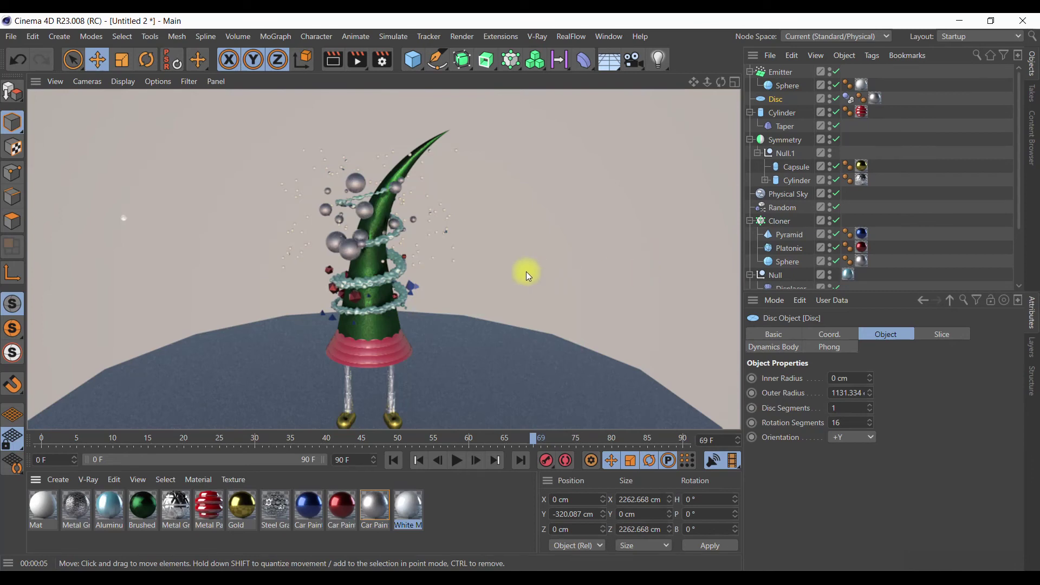
# - Load the Steel metal preset from the Content Browser into the Material Manager
pyautogui.click(1032, 140)
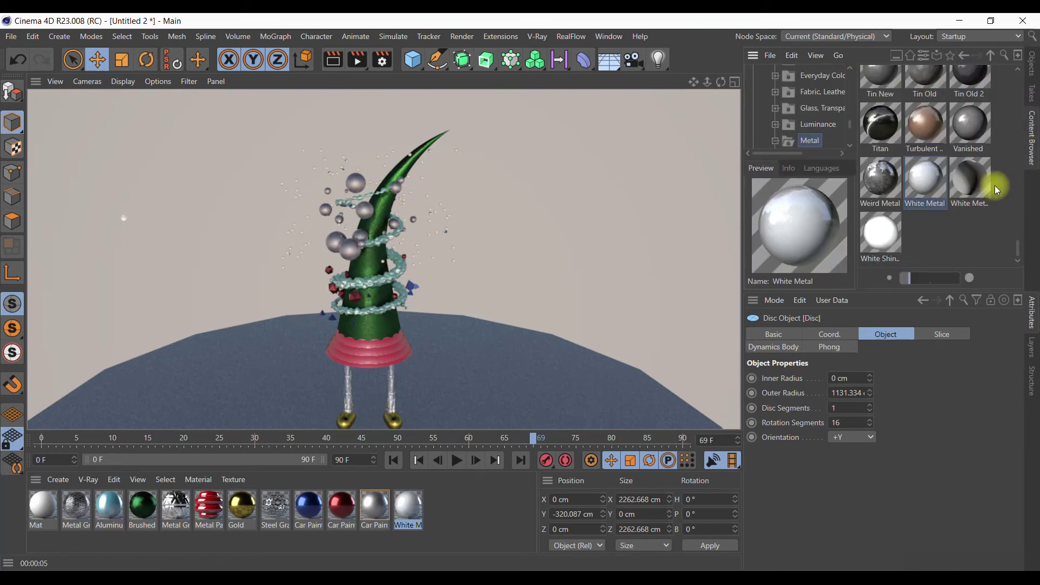
pyautogui.scroll(3, 967, 196)
pyautogui.scroll(3, 967, 196)
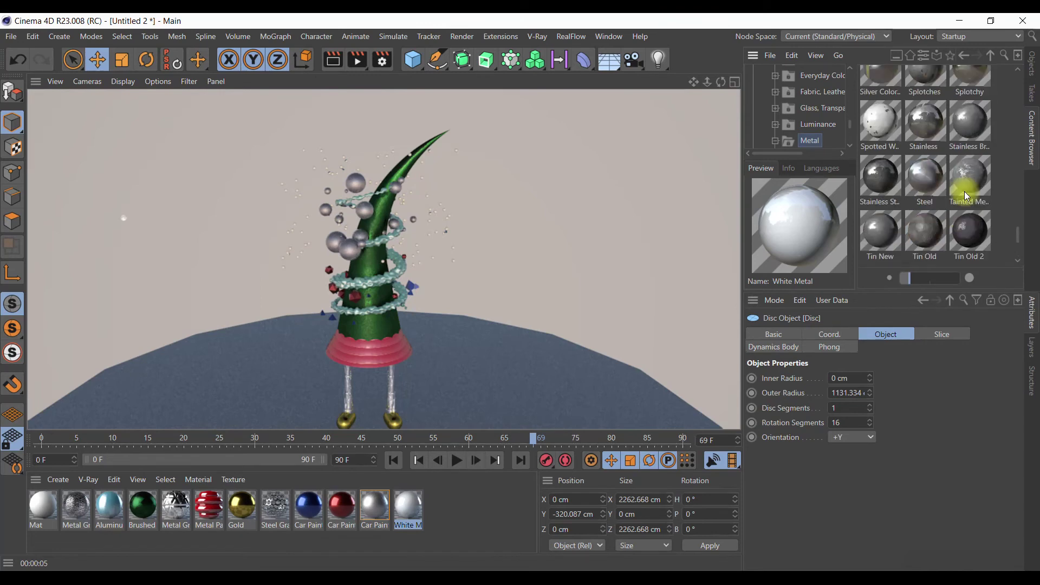
pyautogui.click(927, 183)
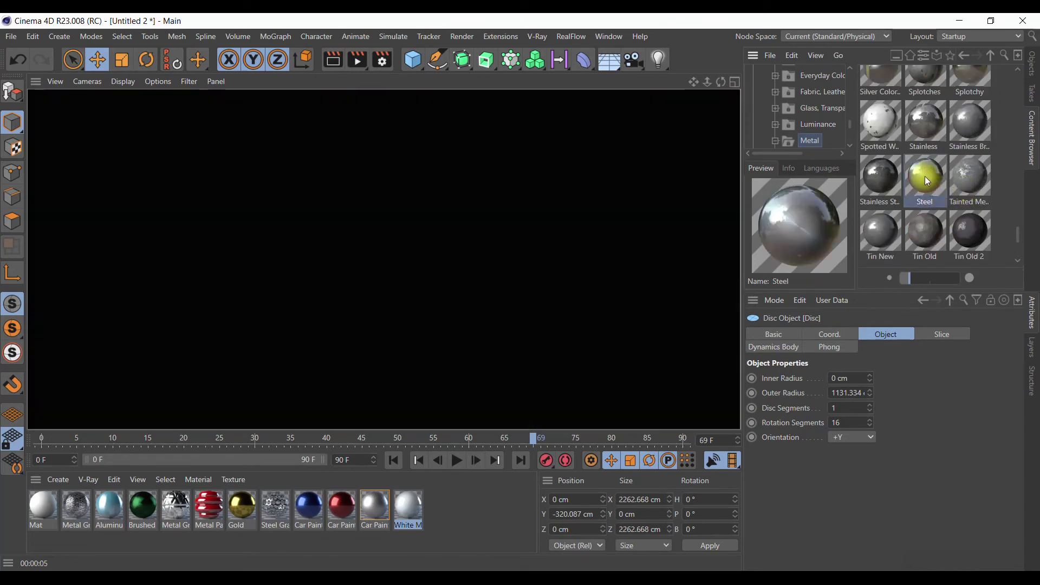
pyautogui.moveTo(920, 175); pyautogui.dragTo(455, 506)
# - Apply the Steel material to the Disc and render a viewport preview
pyautogui.click(1031, 64)
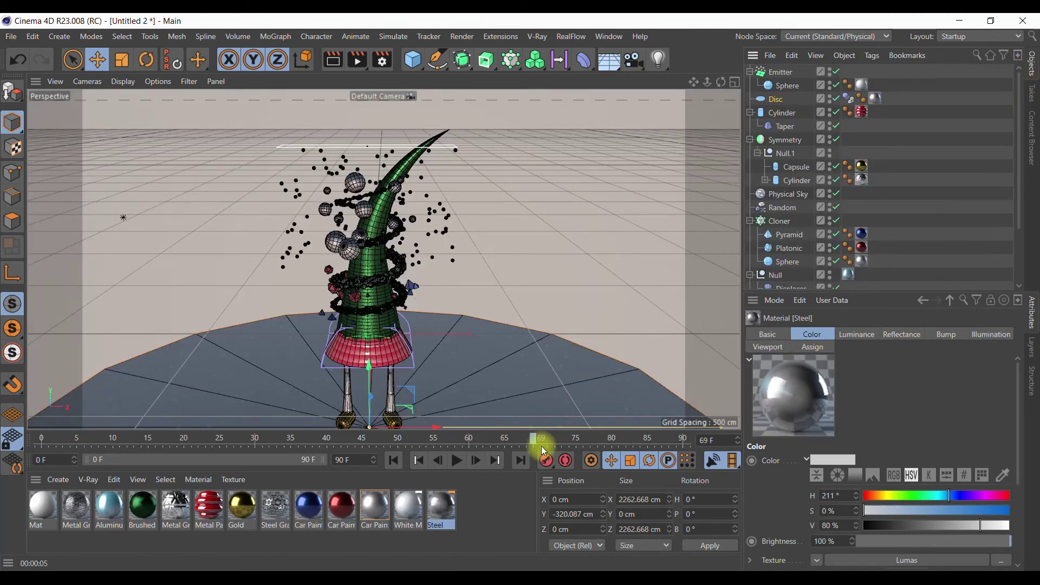
pyautogui.moveTo(699, 276)
pyautogui.mouseDown()
pyautogui.moveTo(854, 106)
pyautogui.moveTo(875, 106)
pyautogui.mouseUp()
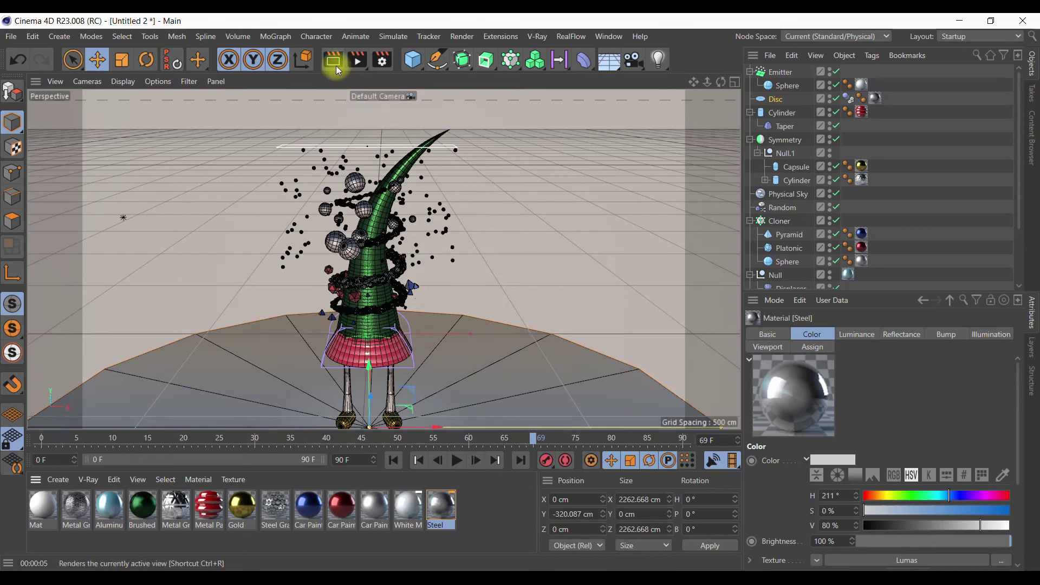
pyautogui.click(333, 60)
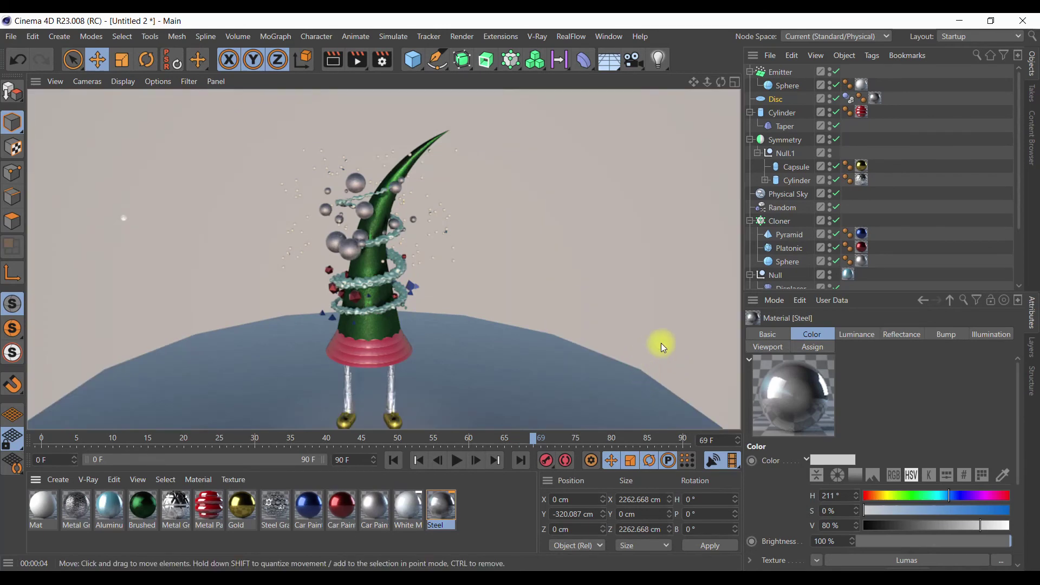
# - Set the emitter's Sphere radius to 10 cm and render a preview
pyautogui.click(788, 86)
pyautogui.moveTo(823, 364); pyautogui.dragTo(806, 366)
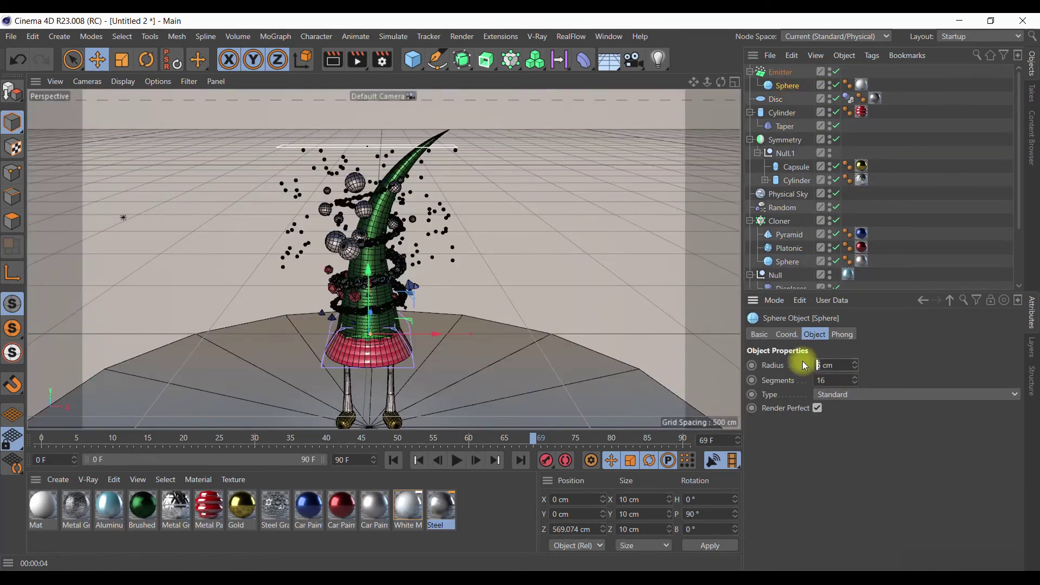
pyautogui.write('10')
pyautogui.press('Return')
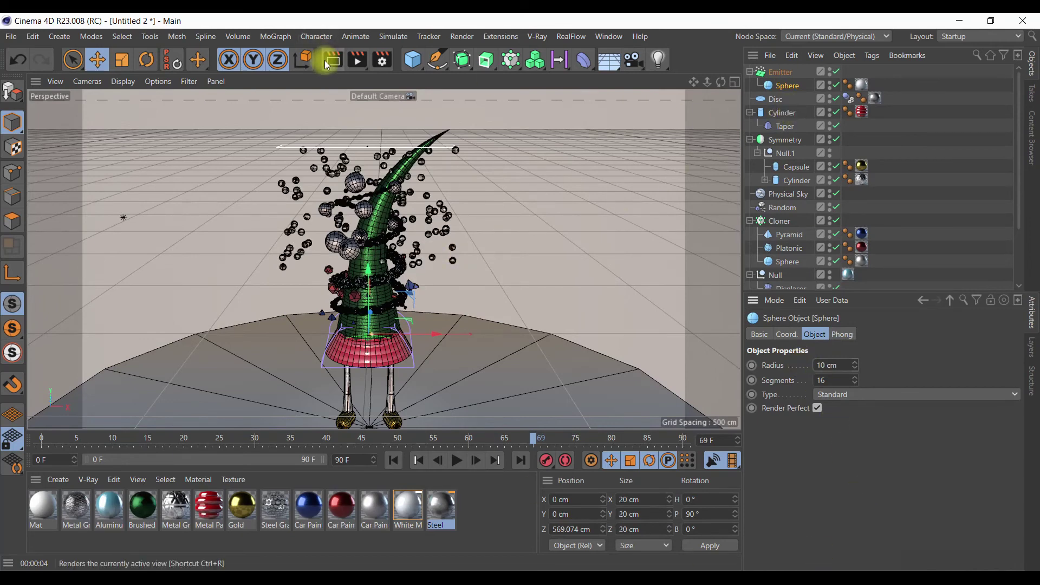
pyautogui.click(337, 73)
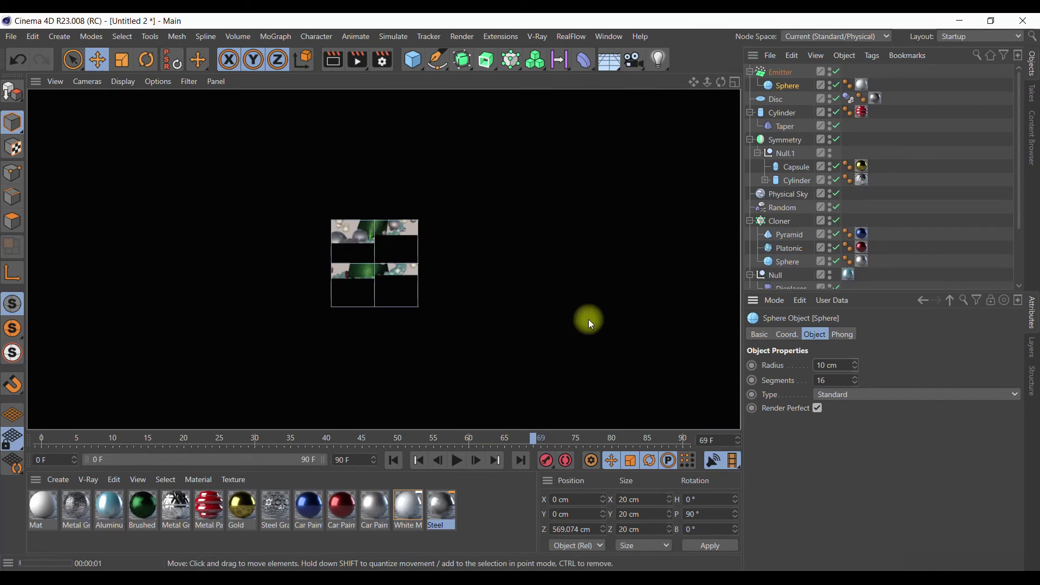
# - Add a Rigid Body tag to the Sphere, simulate to frame 45 and render it
pyautogui.rightClick(790, 85)
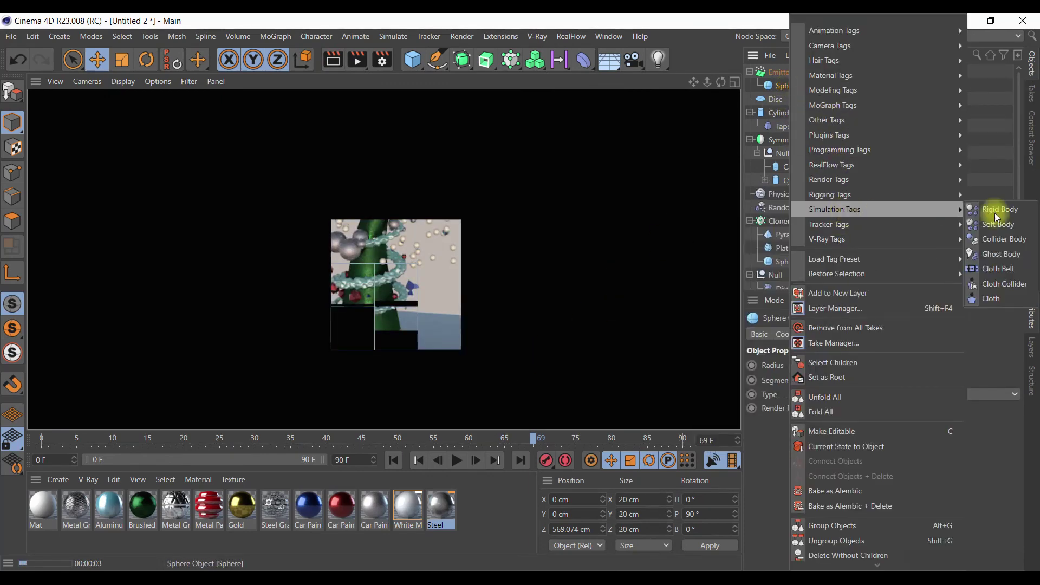
pyautogui.click(1024, 218)
pyautogui.click(394, 460)
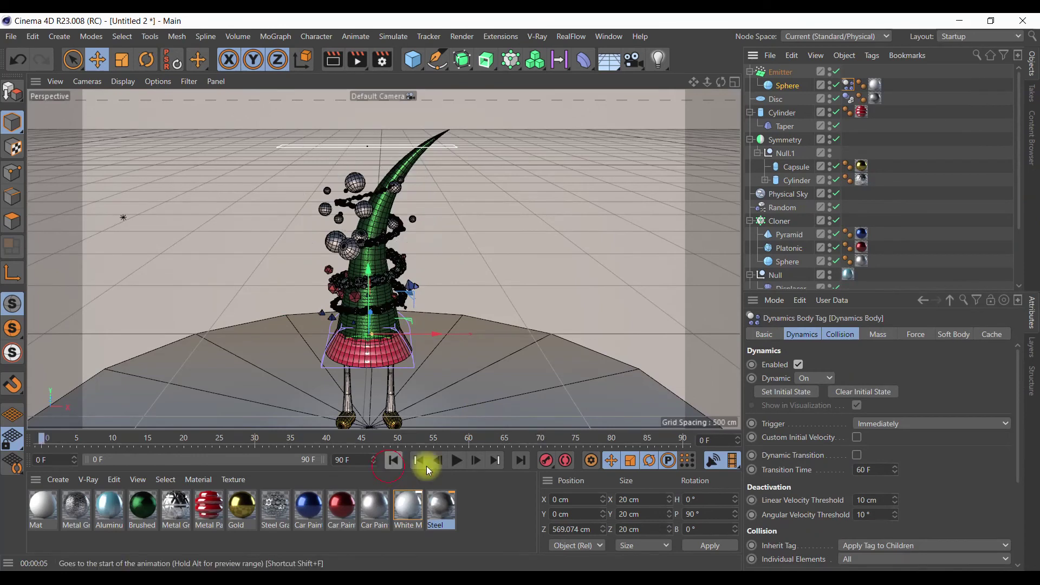
pyautogui.click(455, 460)
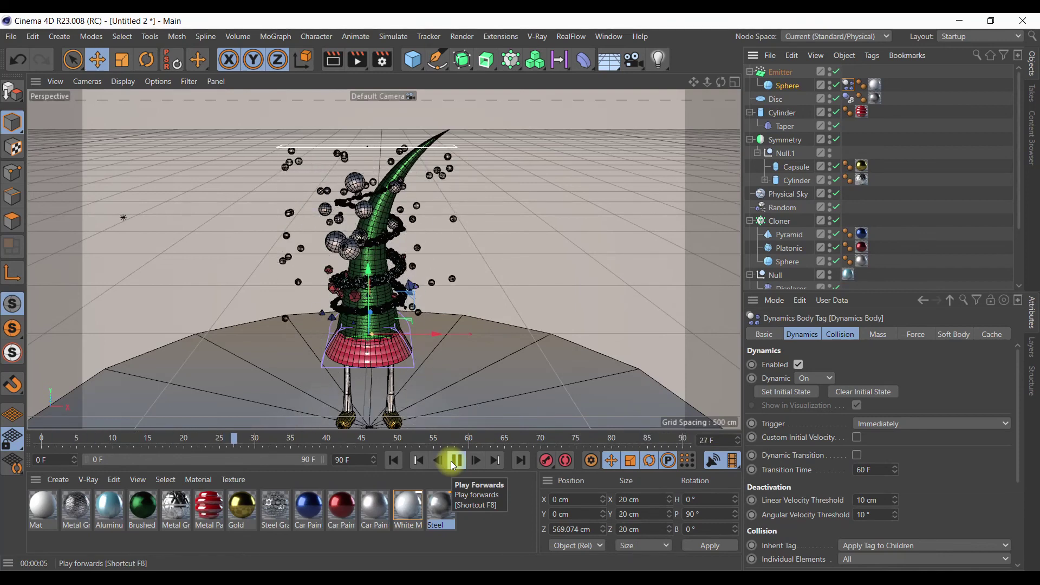
pyautogui.click(454, 461)
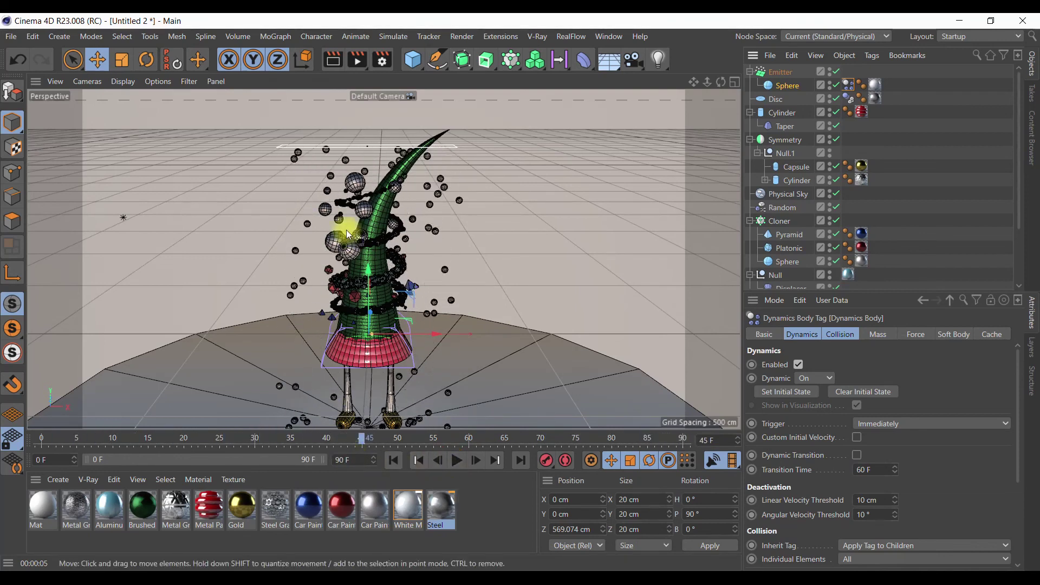
pyautogui.click(333, 59)
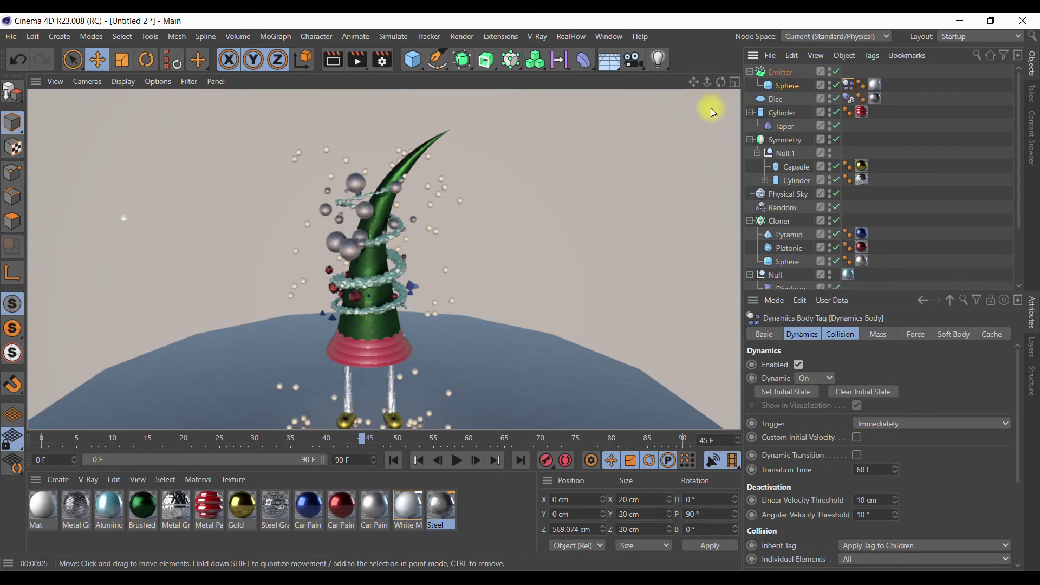
pyautogui.moveTo(721, 83); pyautogui.dragTo(705, 87)
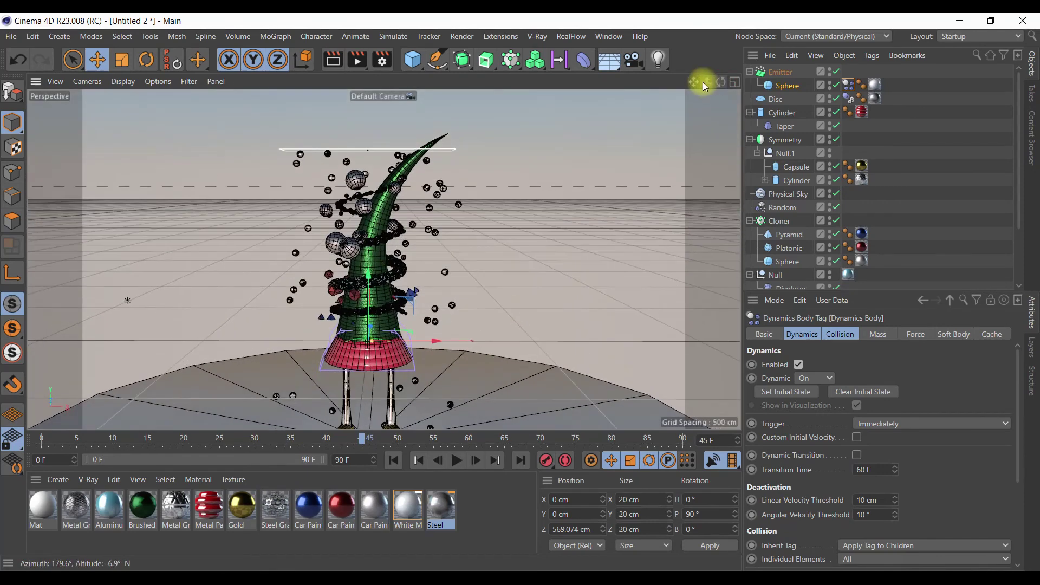
# - Extend the animation to 200 frames, set particle speed 50 cm and emission stop frame 180
pyautogui.keyDown('alt'); pyautogui.moveTo(520, 294); pyautogui.dragTo(520, 242, button='middle'); pyautogui.keyUp('alt')
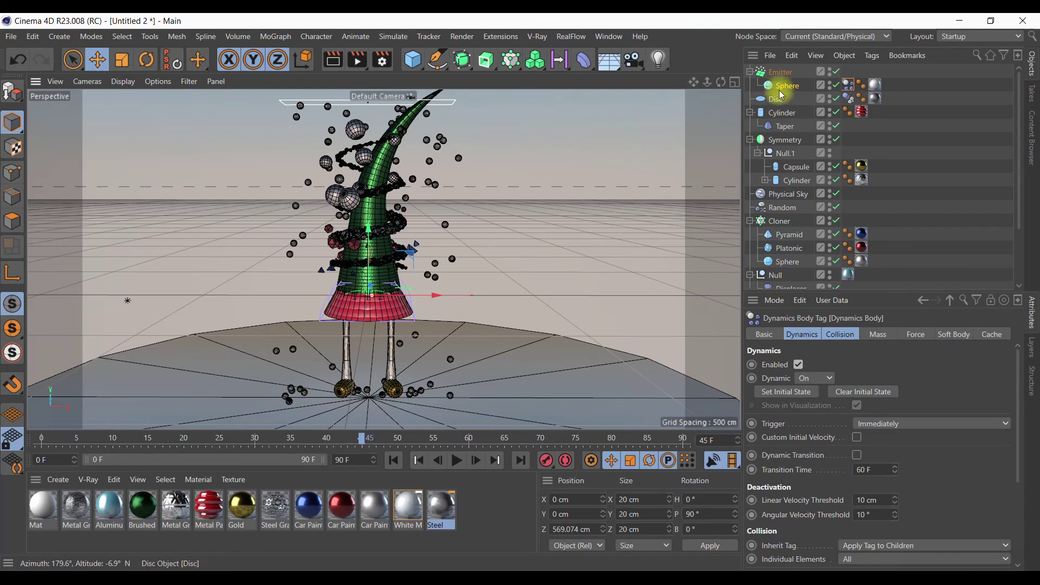
pyautogui.click(780, 71)
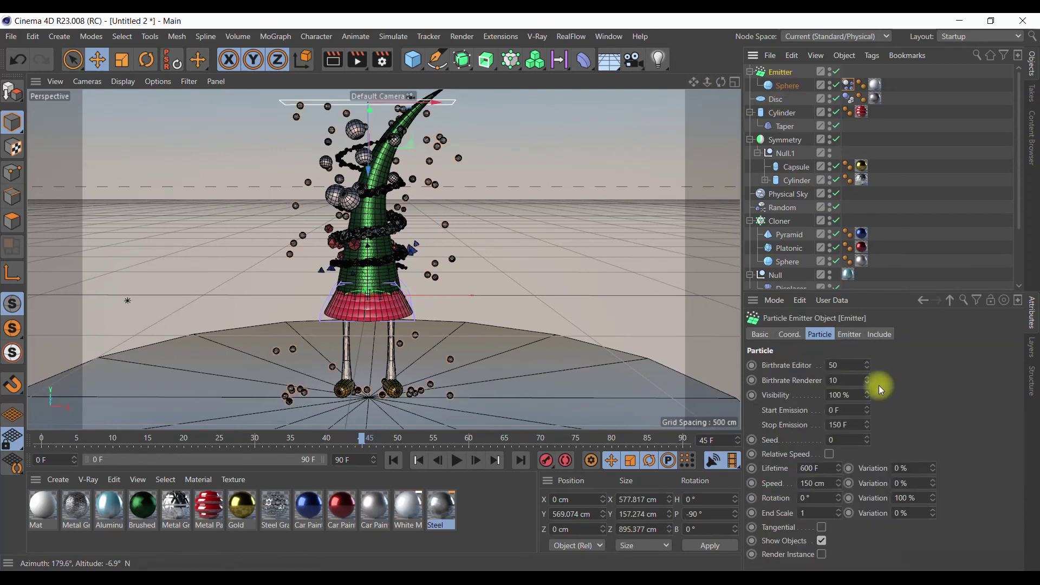
pyautogui.click(356, 459)
pyautogui.write('200')
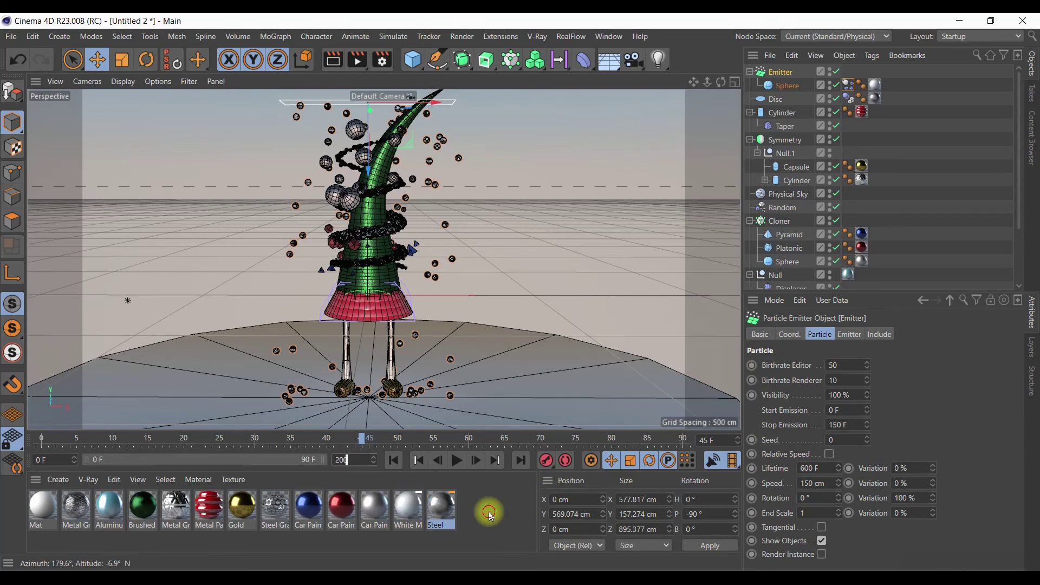
pyautogui.click(490, 506)
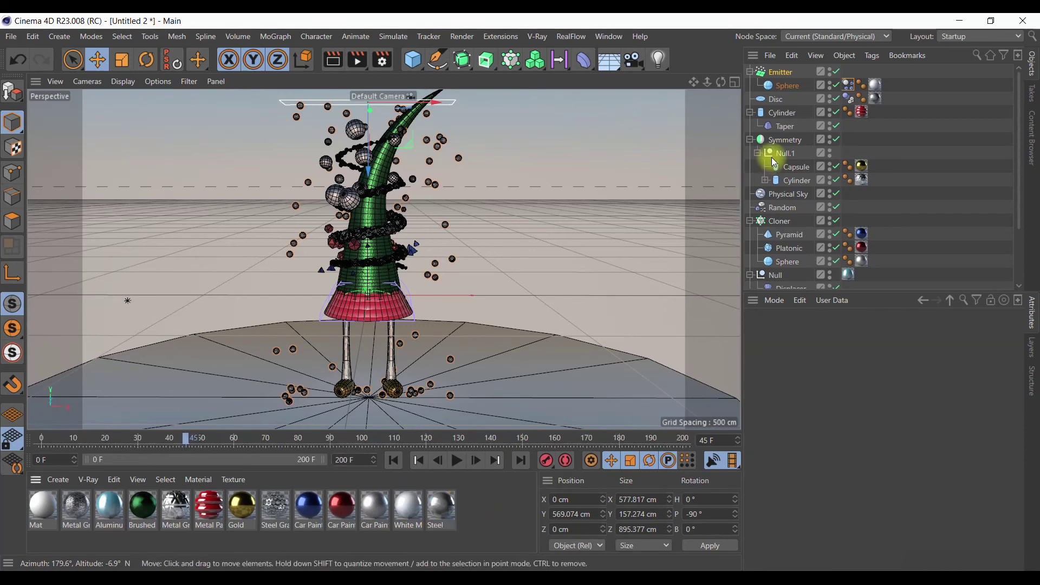
pyautogui.click(786, 75)
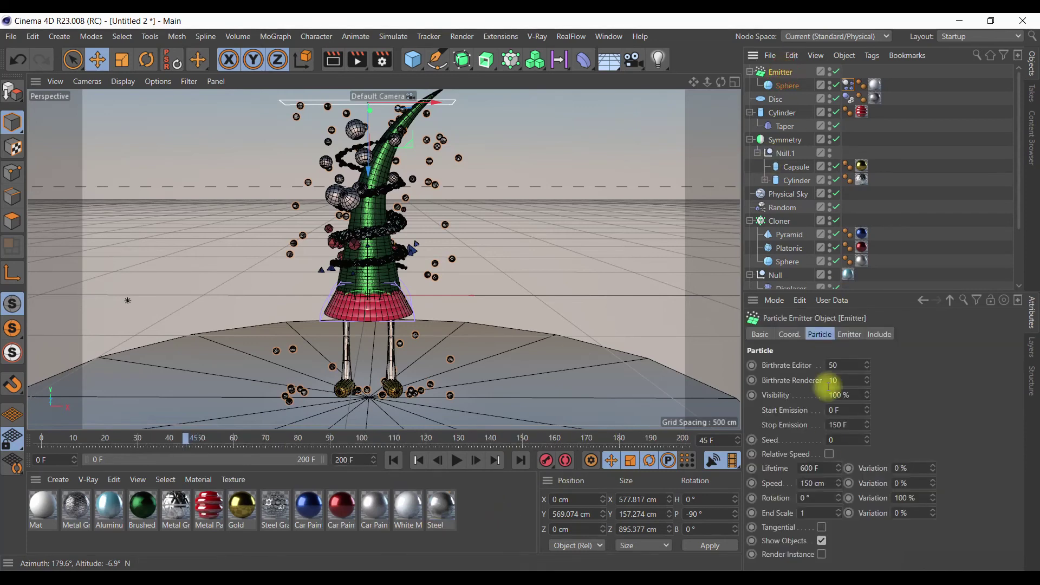
pyautogui.click(823, 482)
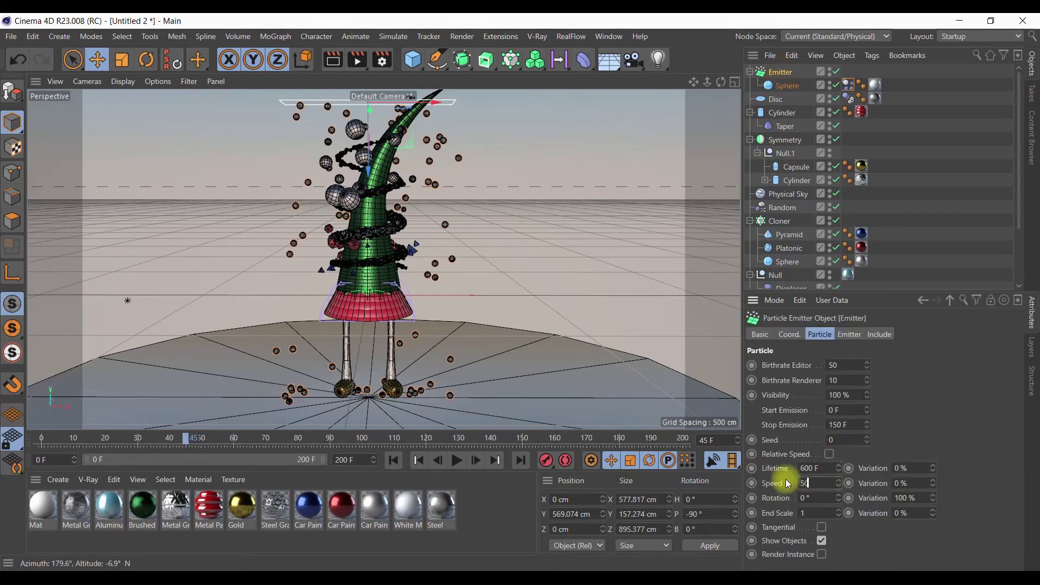
pyautogui.press('Return')
pyautogui.click(856, 422)
pyautogui.write('180')
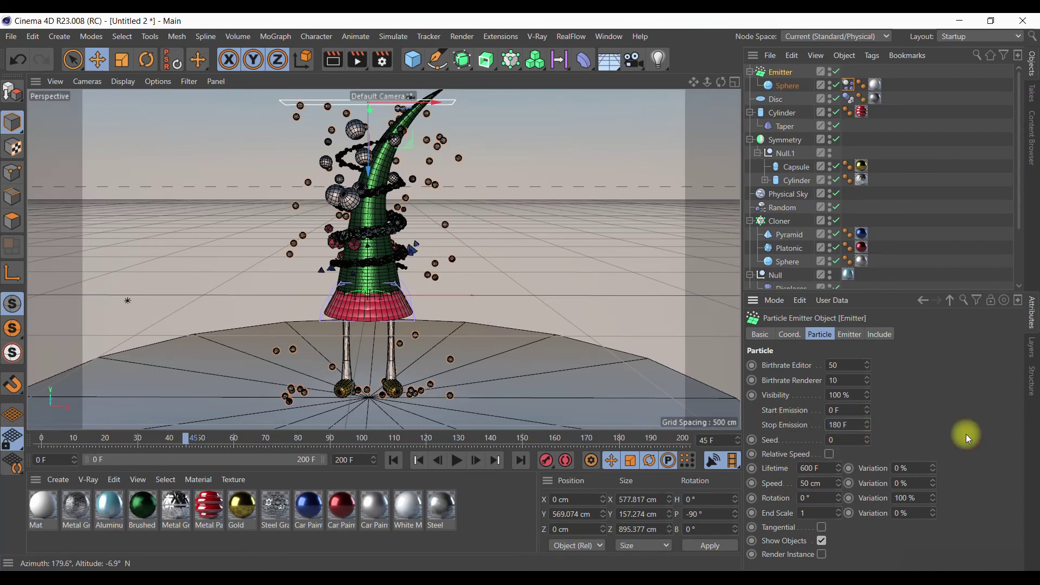
# - Replay the simulation to frame 90 and render a preview
pyautogui.click(387, 461)
pyautogui.click(457, 461)
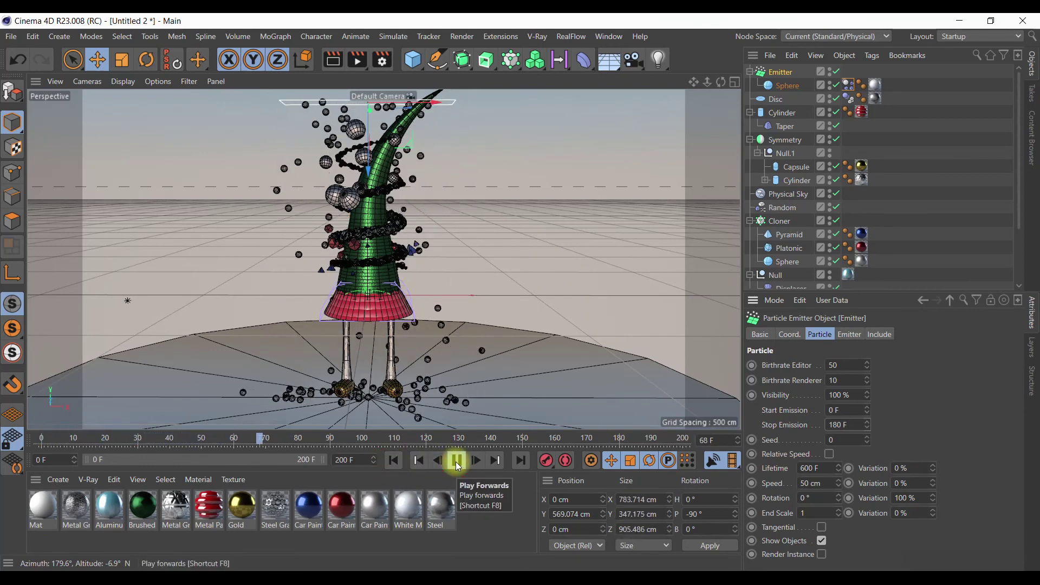
pyautogui.click(458, 461)
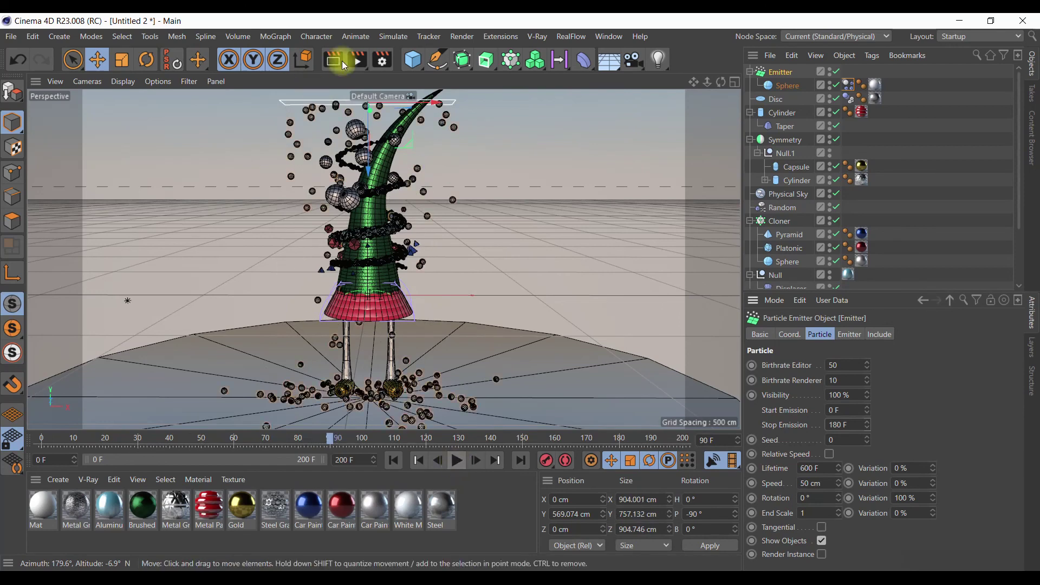
pyautogui.click(333, 60)
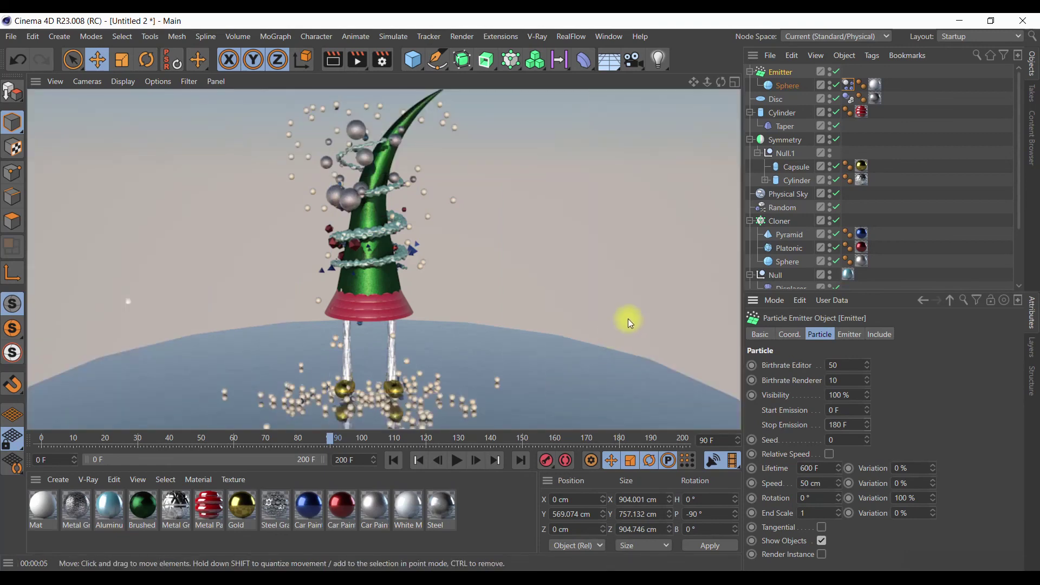
pyautogui.click(786, 76)
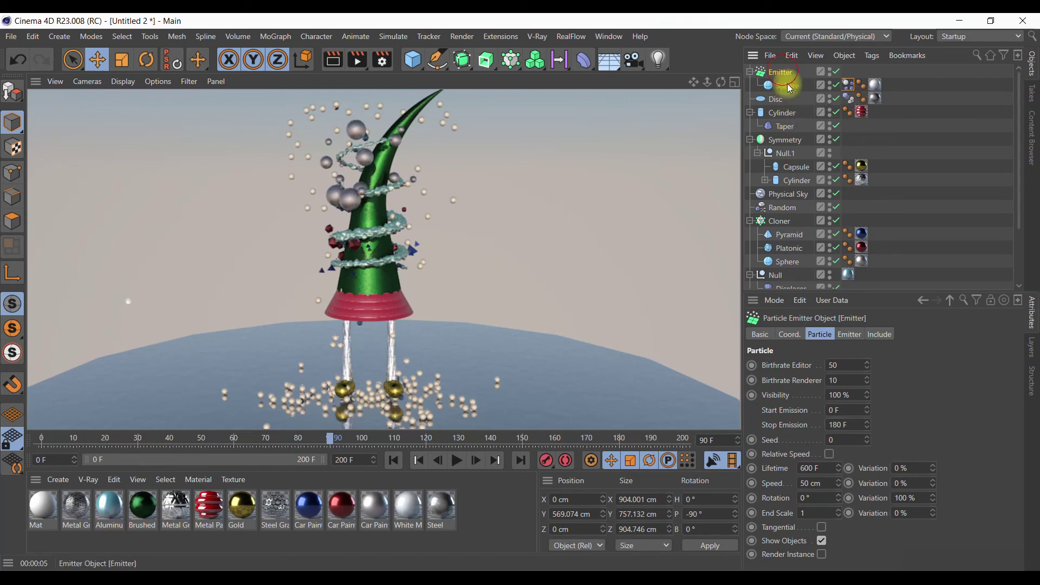
# - Size the emitter to 700 by 137 cm and replay the simulation to frame 100
pyautogui.click(848, 336)
pyautogui.moveTo(863, 393); pyautogui.dragTo(889, 360)
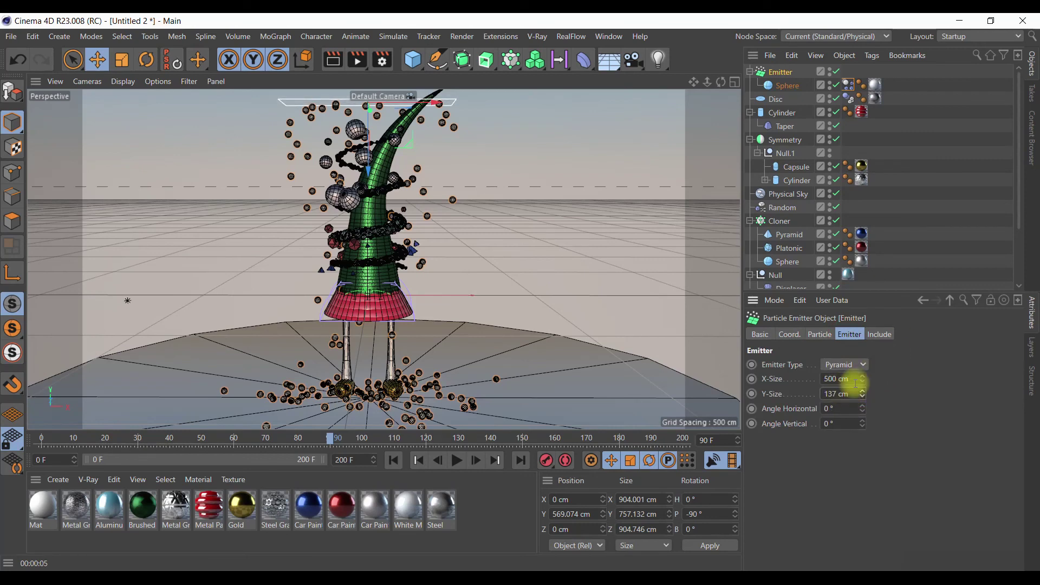
pyautogui.doubleClick(853, 381)
pyautogui.write('00')
pyautogui.click(816, 511)
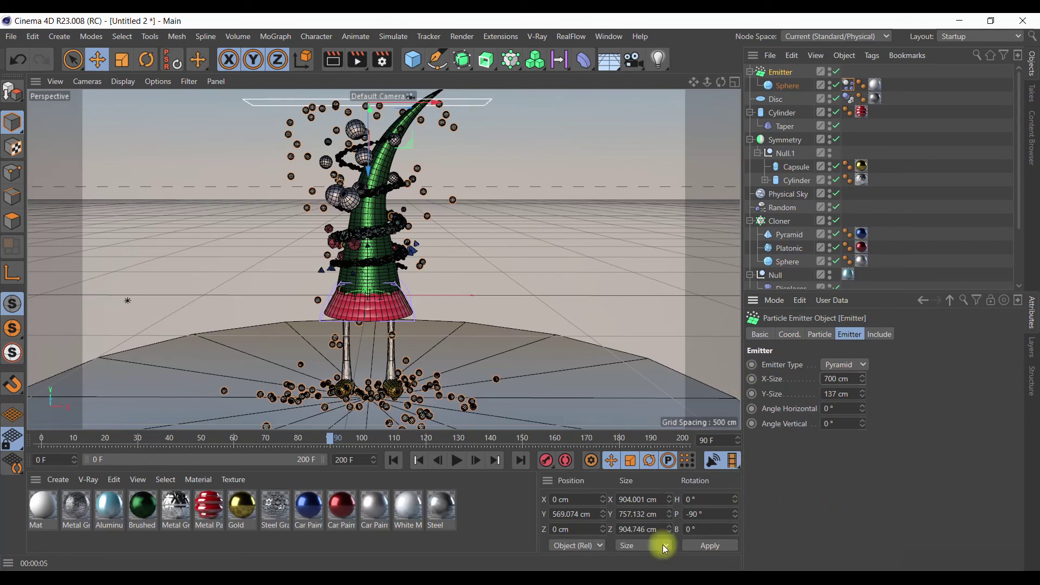
pyautogui.click(394, 461)
pyautogui.click(456, 461)
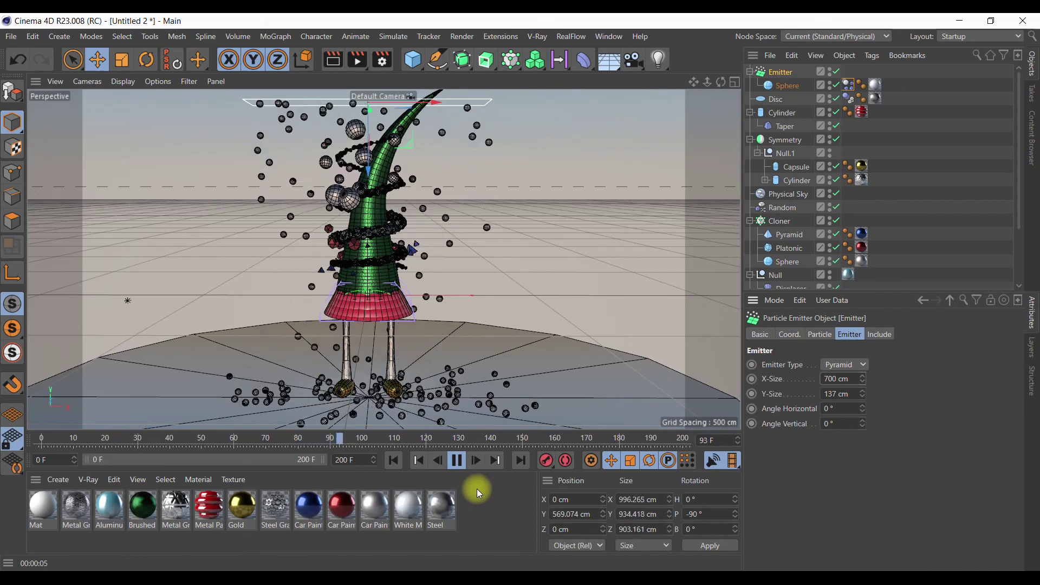
pyautogui.click(459, 467)
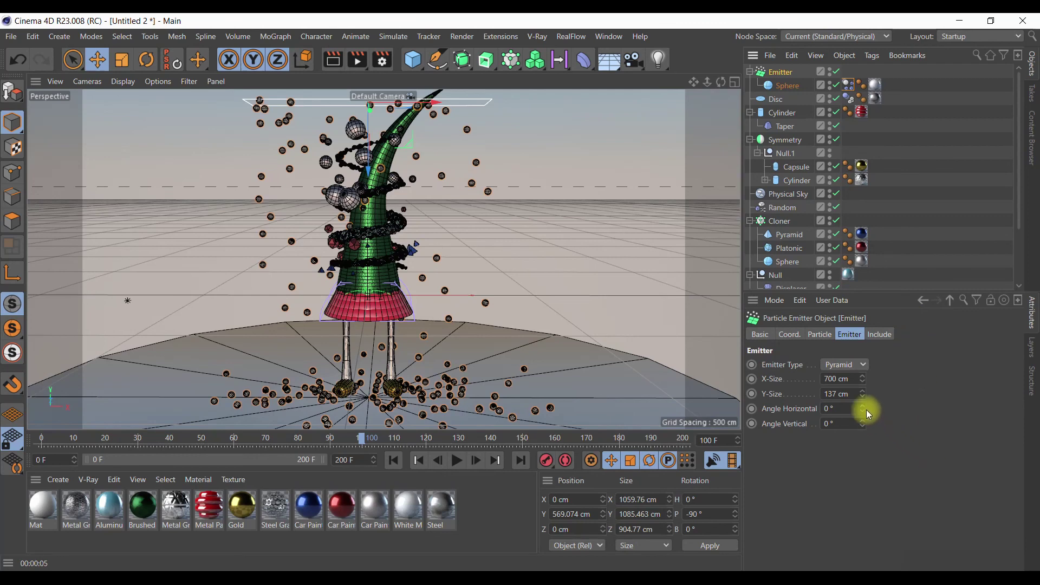
# - Set the emitter's horizontal angle to 90° and replay to frame 93
pyautogui.click(833, 409)
pyautogui.write('90')
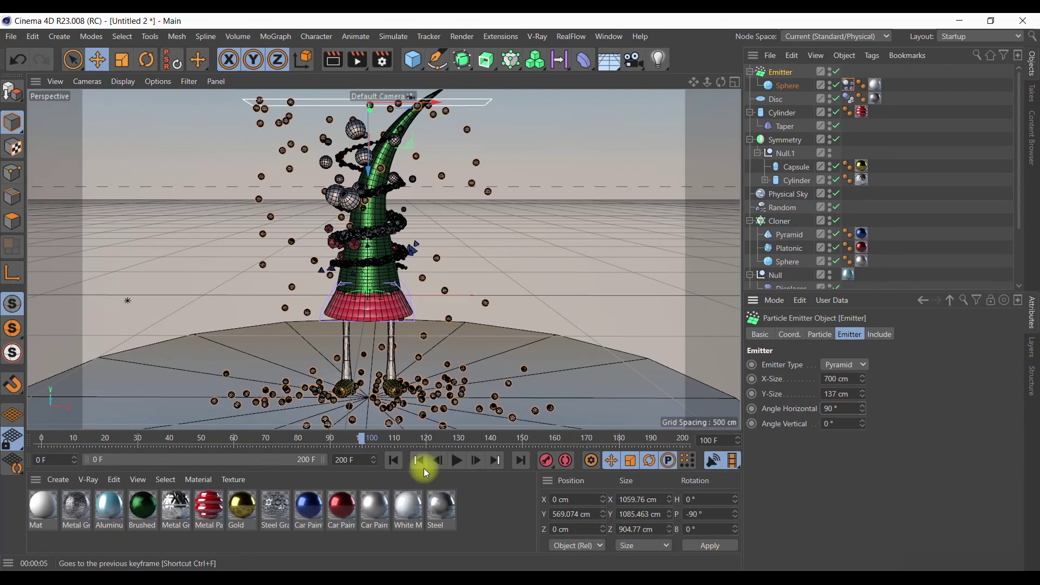
pyautogui.click(395, 464)
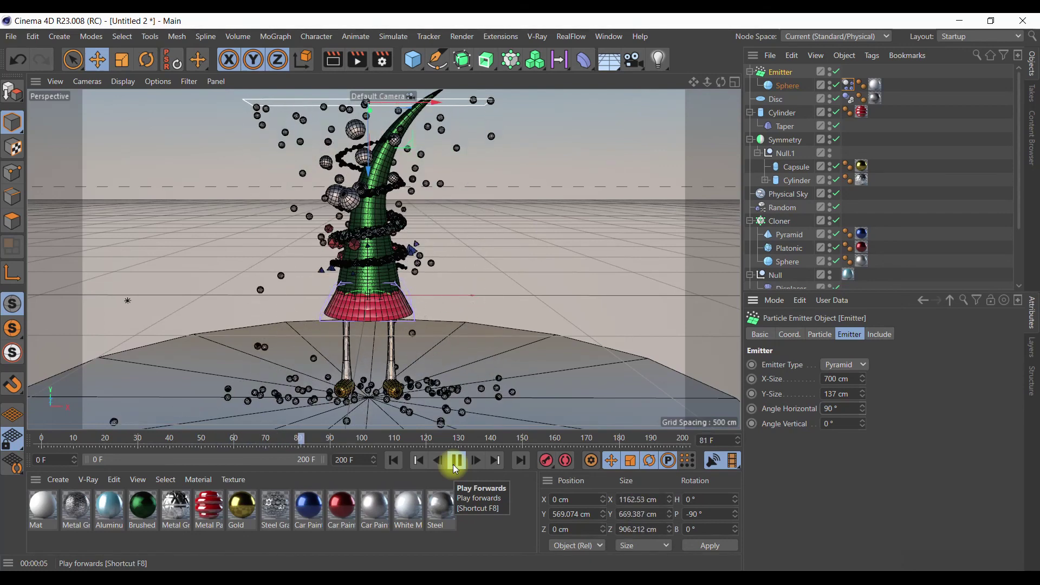
pyautogui.click(455, 469)
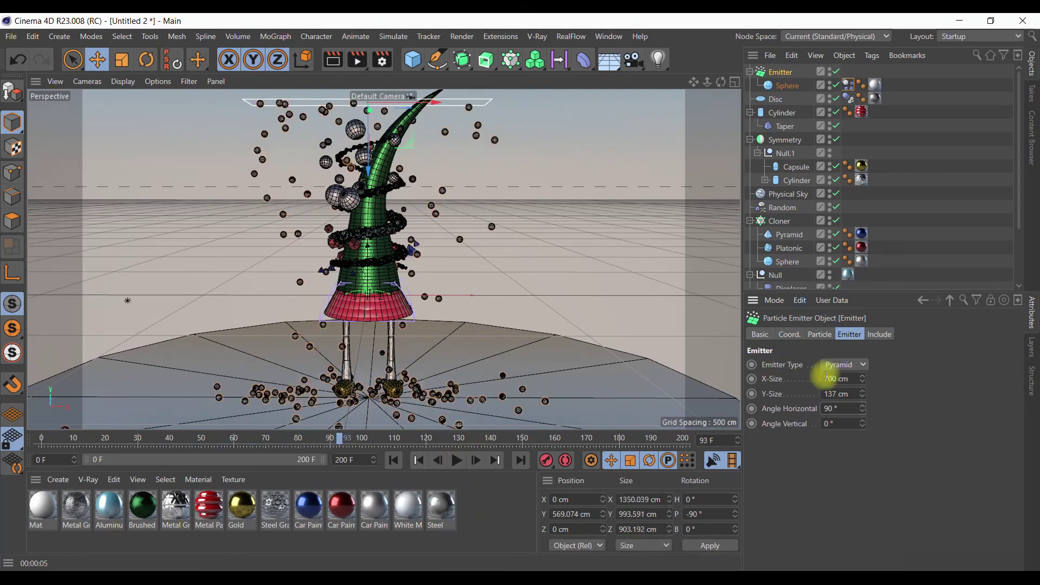
# - Give the particles 45° rotation, replay to frame 139 and render a preview
pyautogui.click(819, 336)
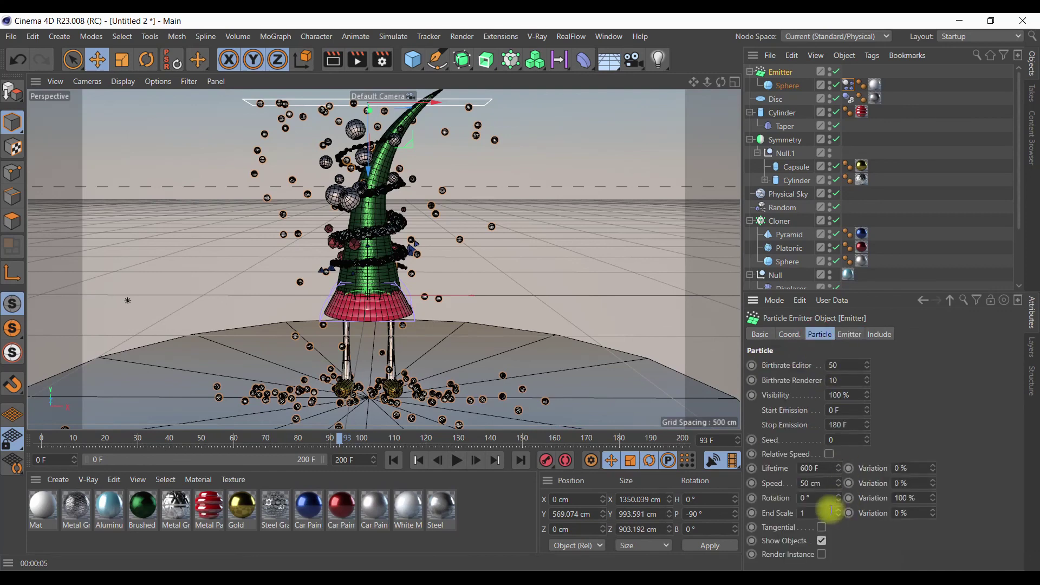
pyautogui.doubleClick(817, 499)
pyautogui.write('45')
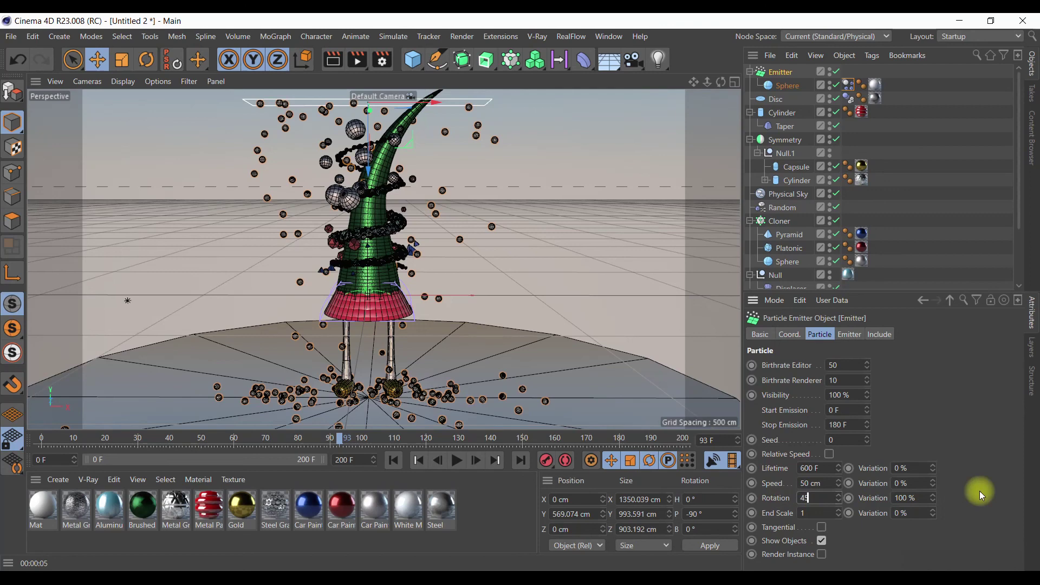
pyautogui.press('Return')
pyautogui.click(399, 461)
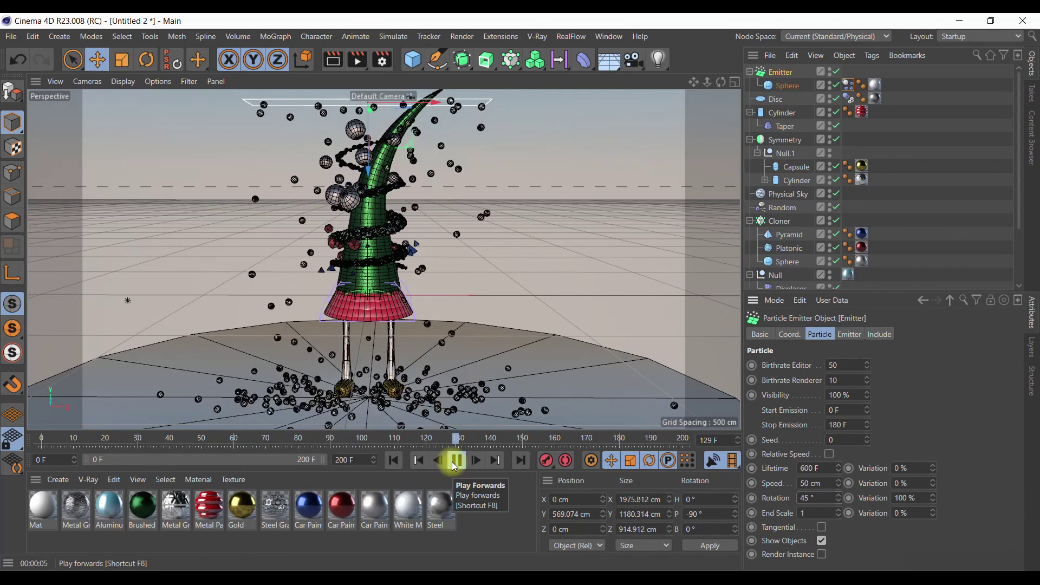
pyautogui.click(455, 465)
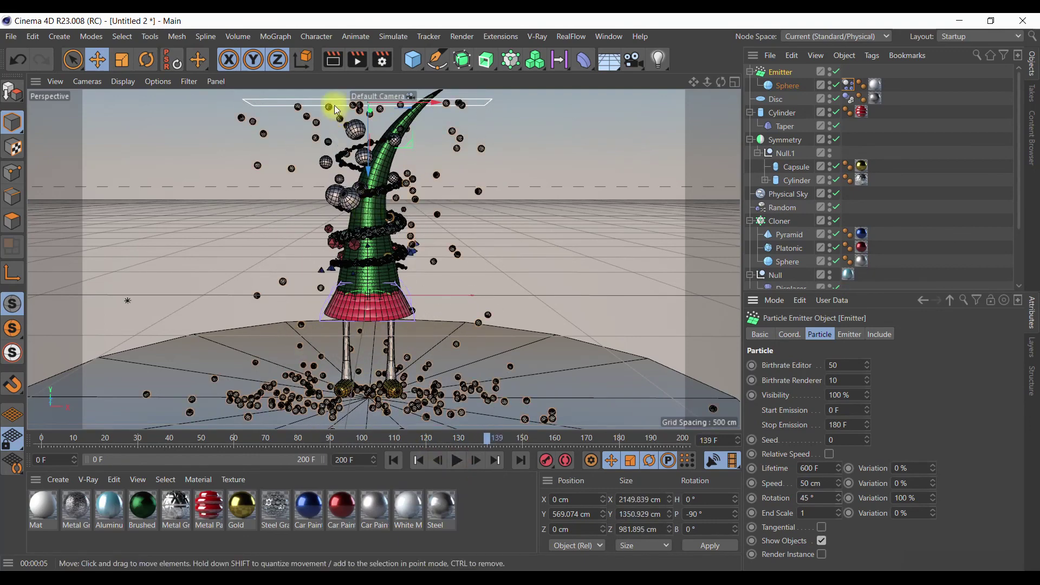
pyautogui.click(333, 63)
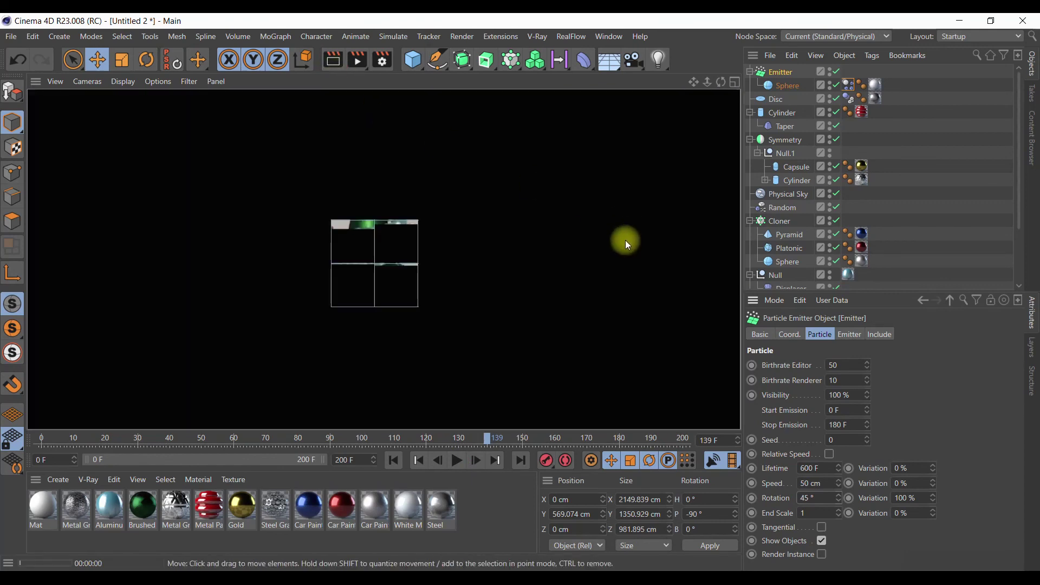
# - Set the emitted Sphere to 5 segments, play to frame 151 and render a preview
pyautogui.click(801, 95)
pyautogui.click(835, 393)
pyautogui.write('6')
pyautogui.press('Return')
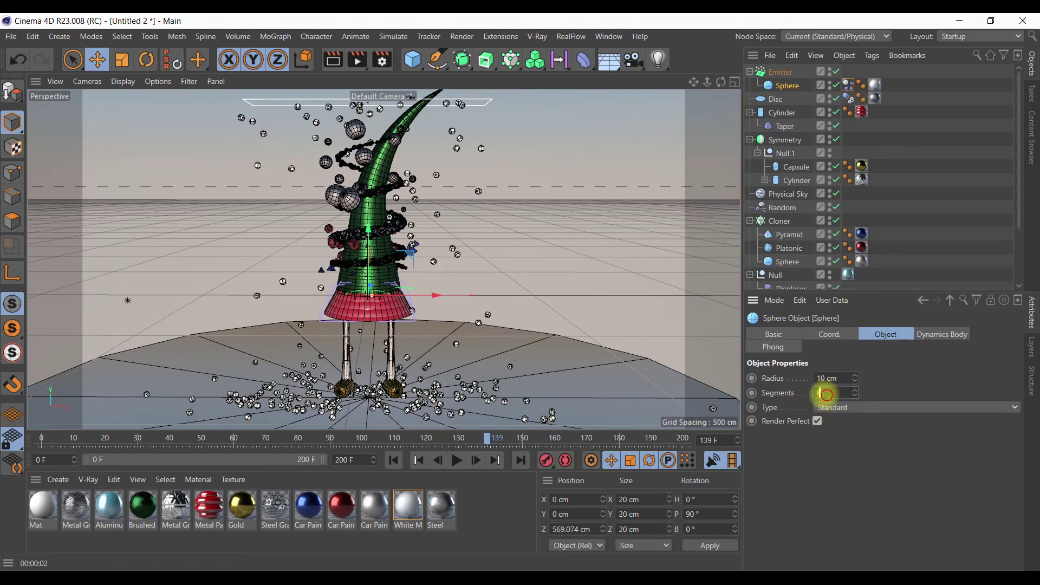
pyautogui.click(827, 394)
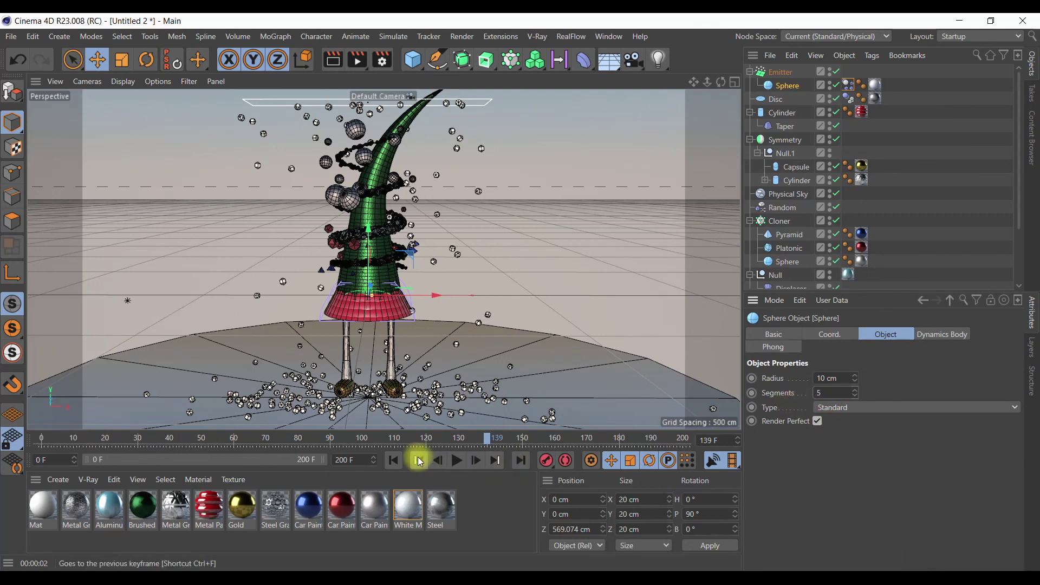
pyautogui.click(454, 467)
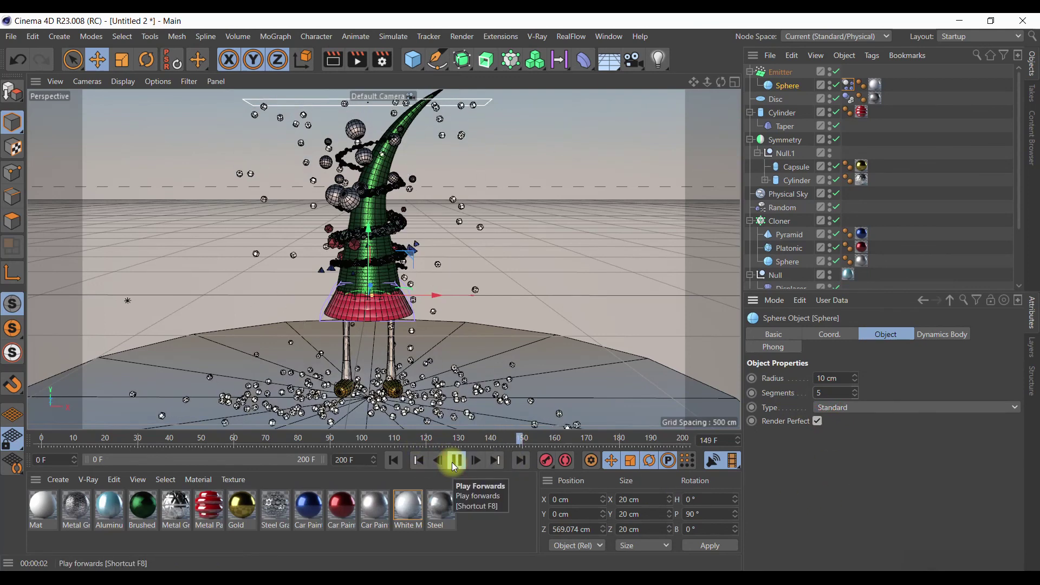
pyautogui.click(332, 59)
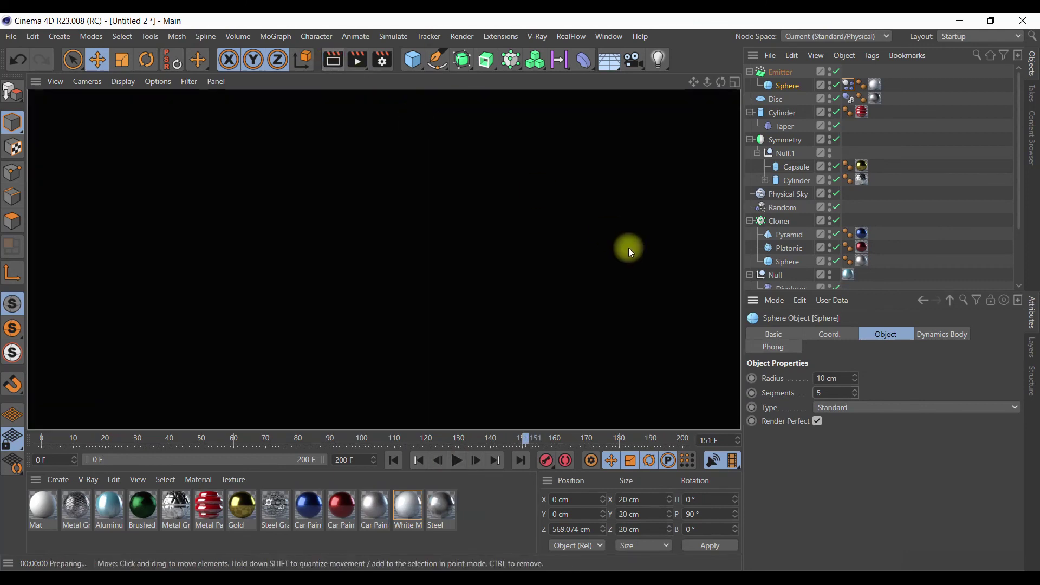